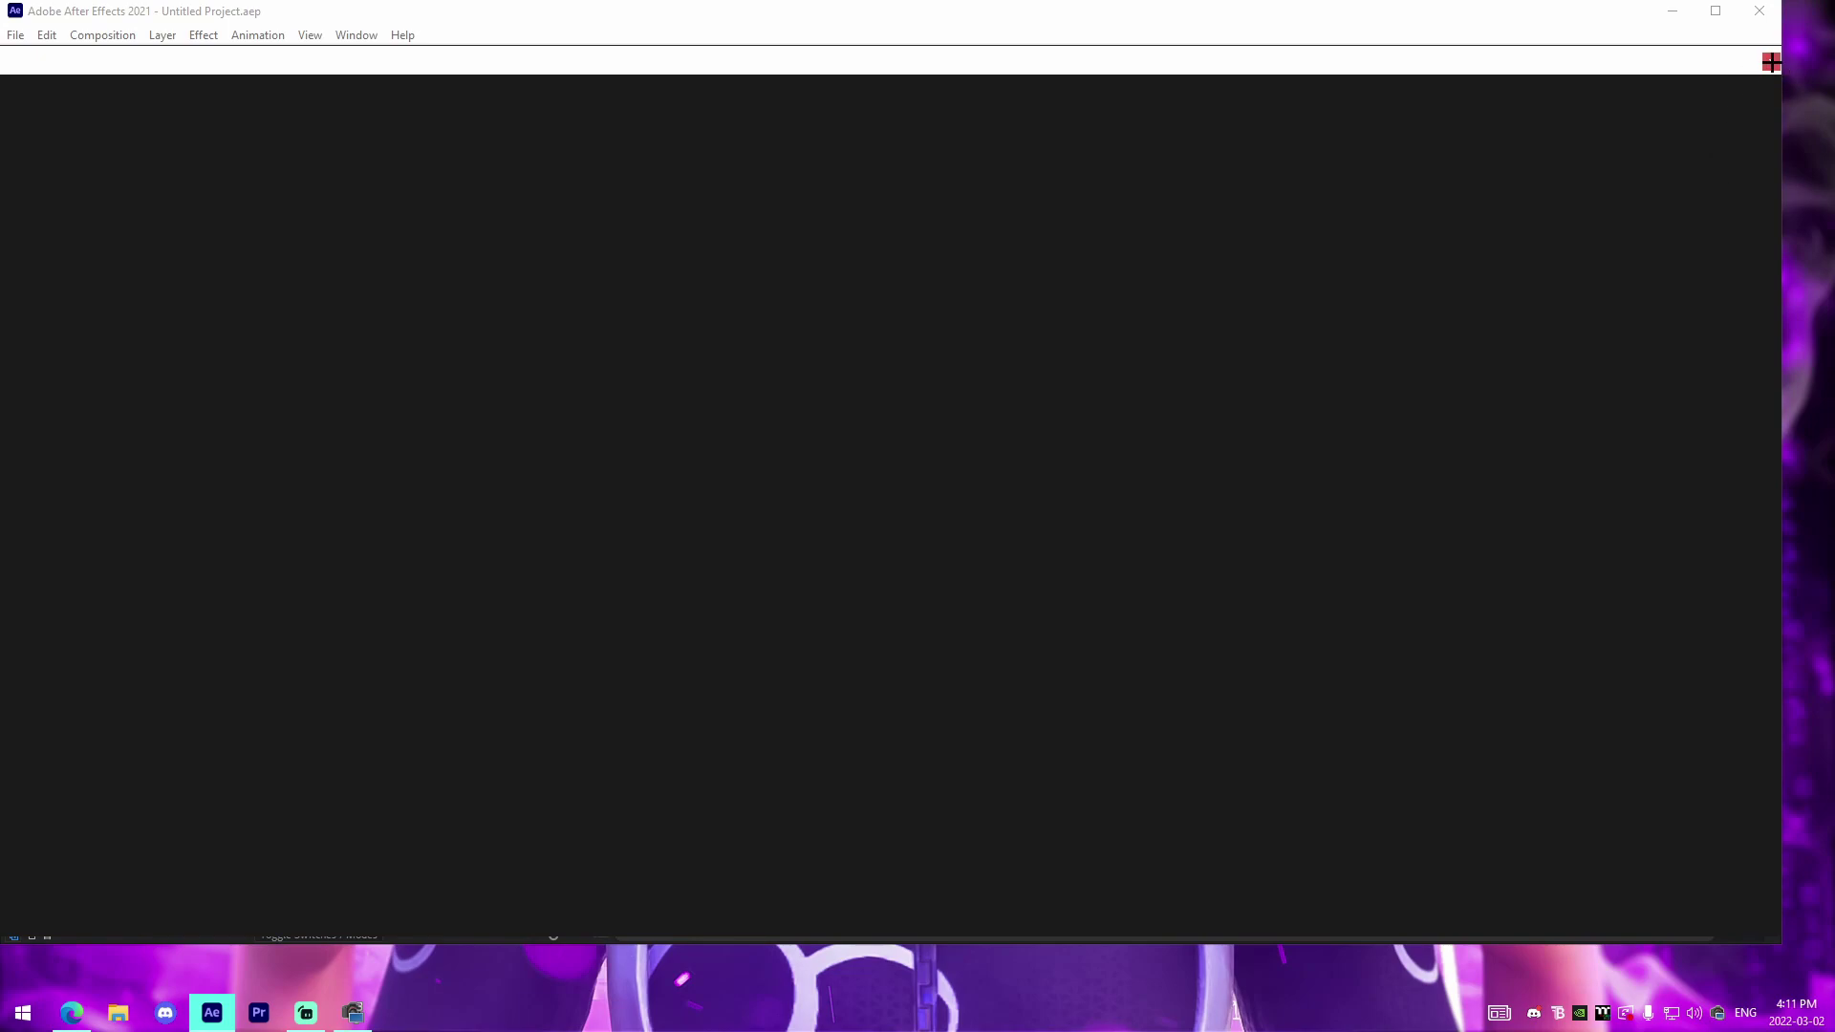
- Create a new 1920 x 1080 composition named Comp 1 at 60 frames per second
click(1773, 63)
double_click(1472, 11)
click(862, 407)
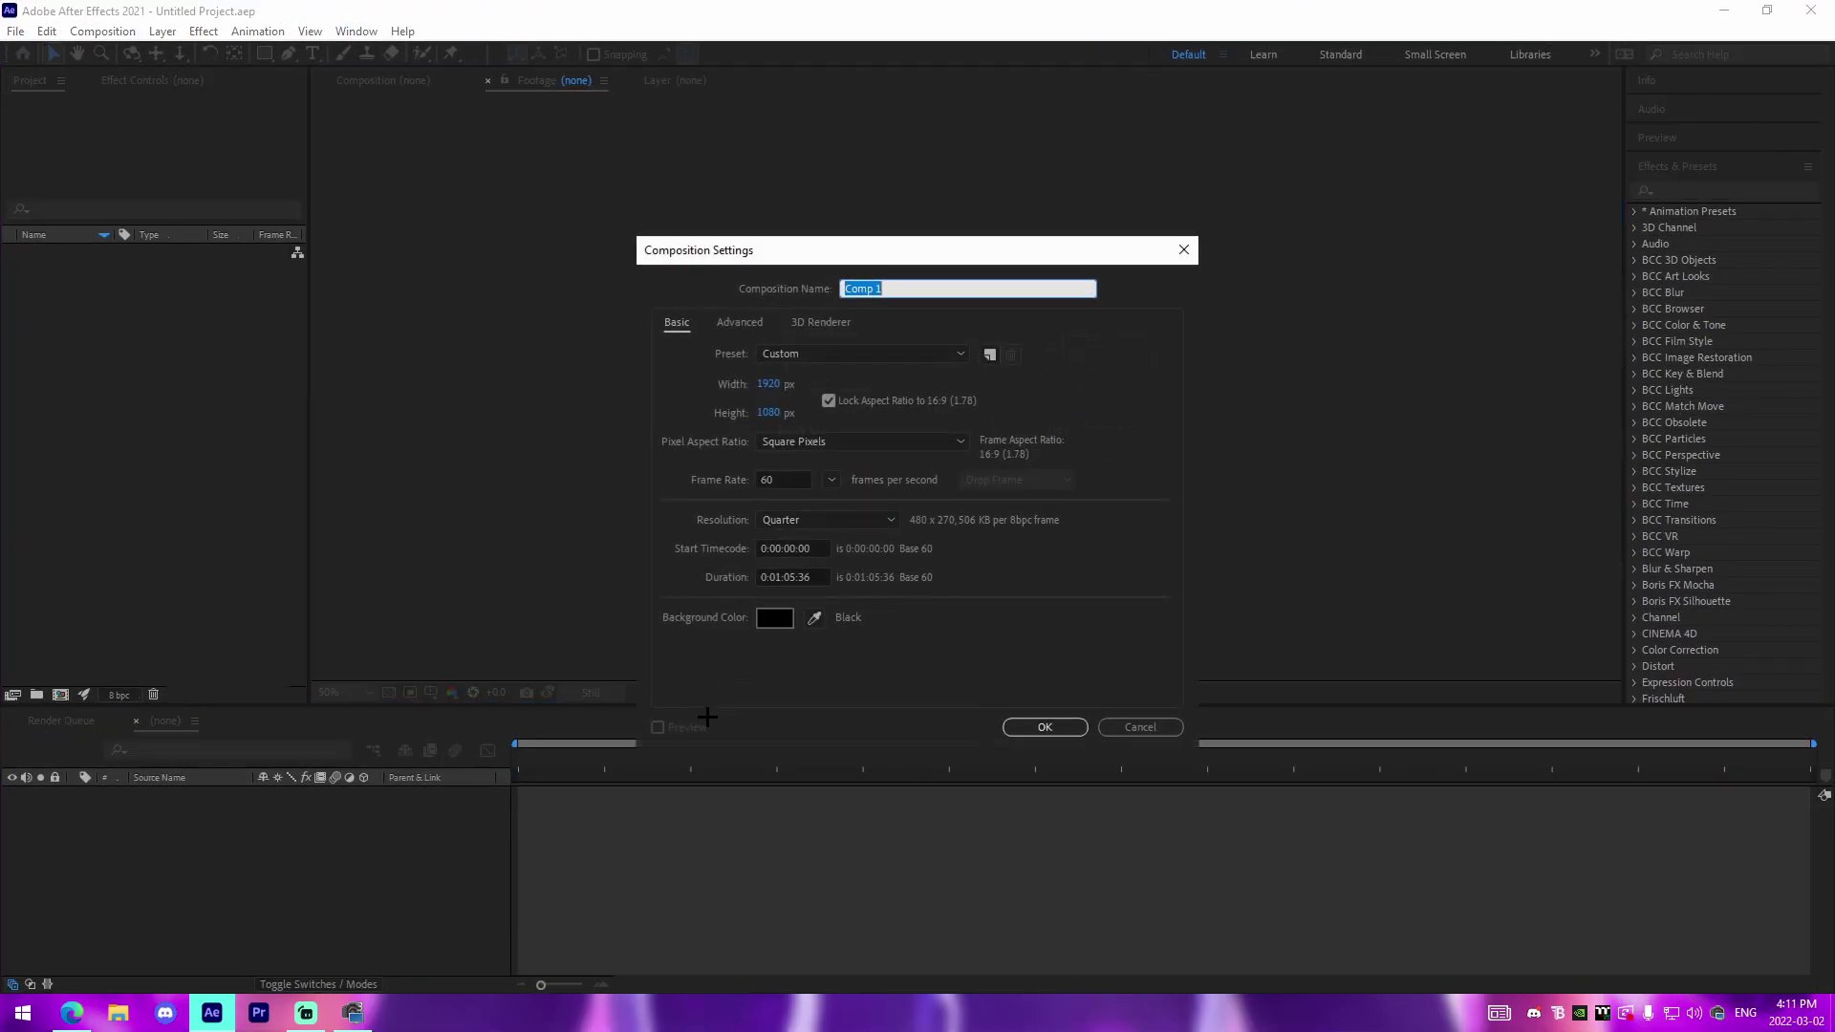
click(1045, 726)
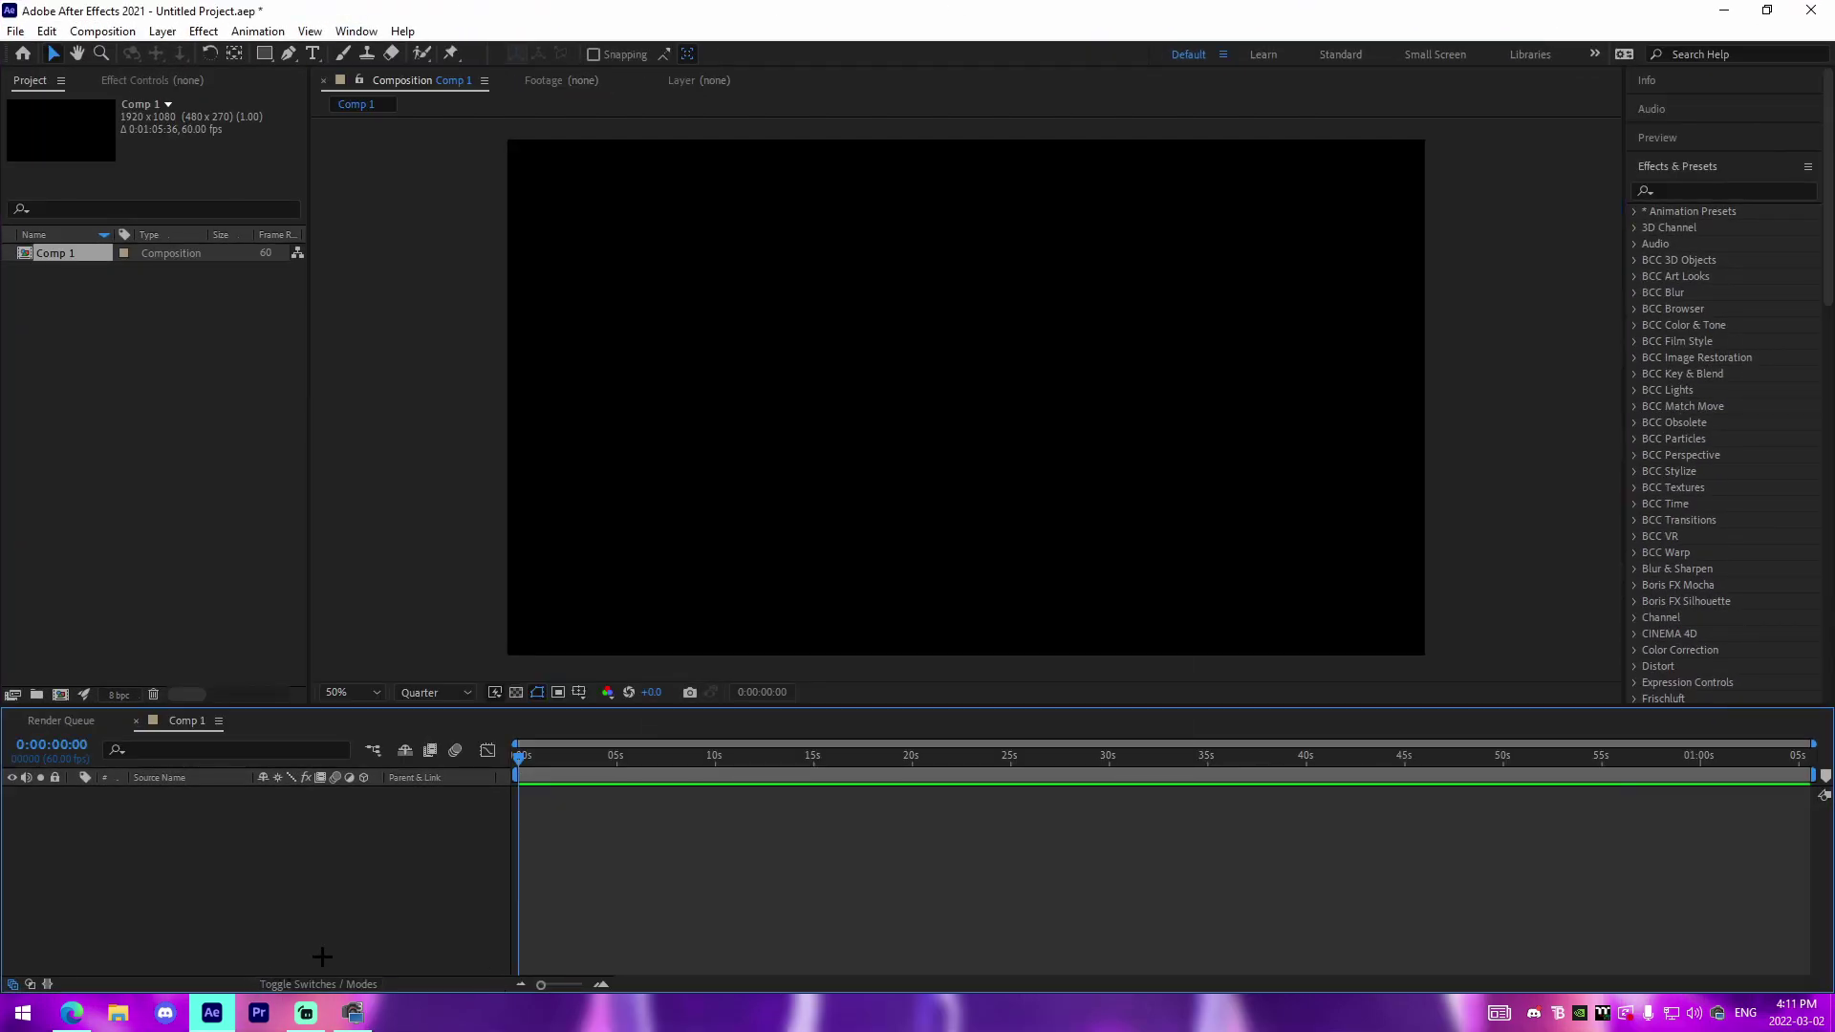
- Import the song "637godwin - No Clue.mp3" from the Music folder into the project
click(118, 1013)
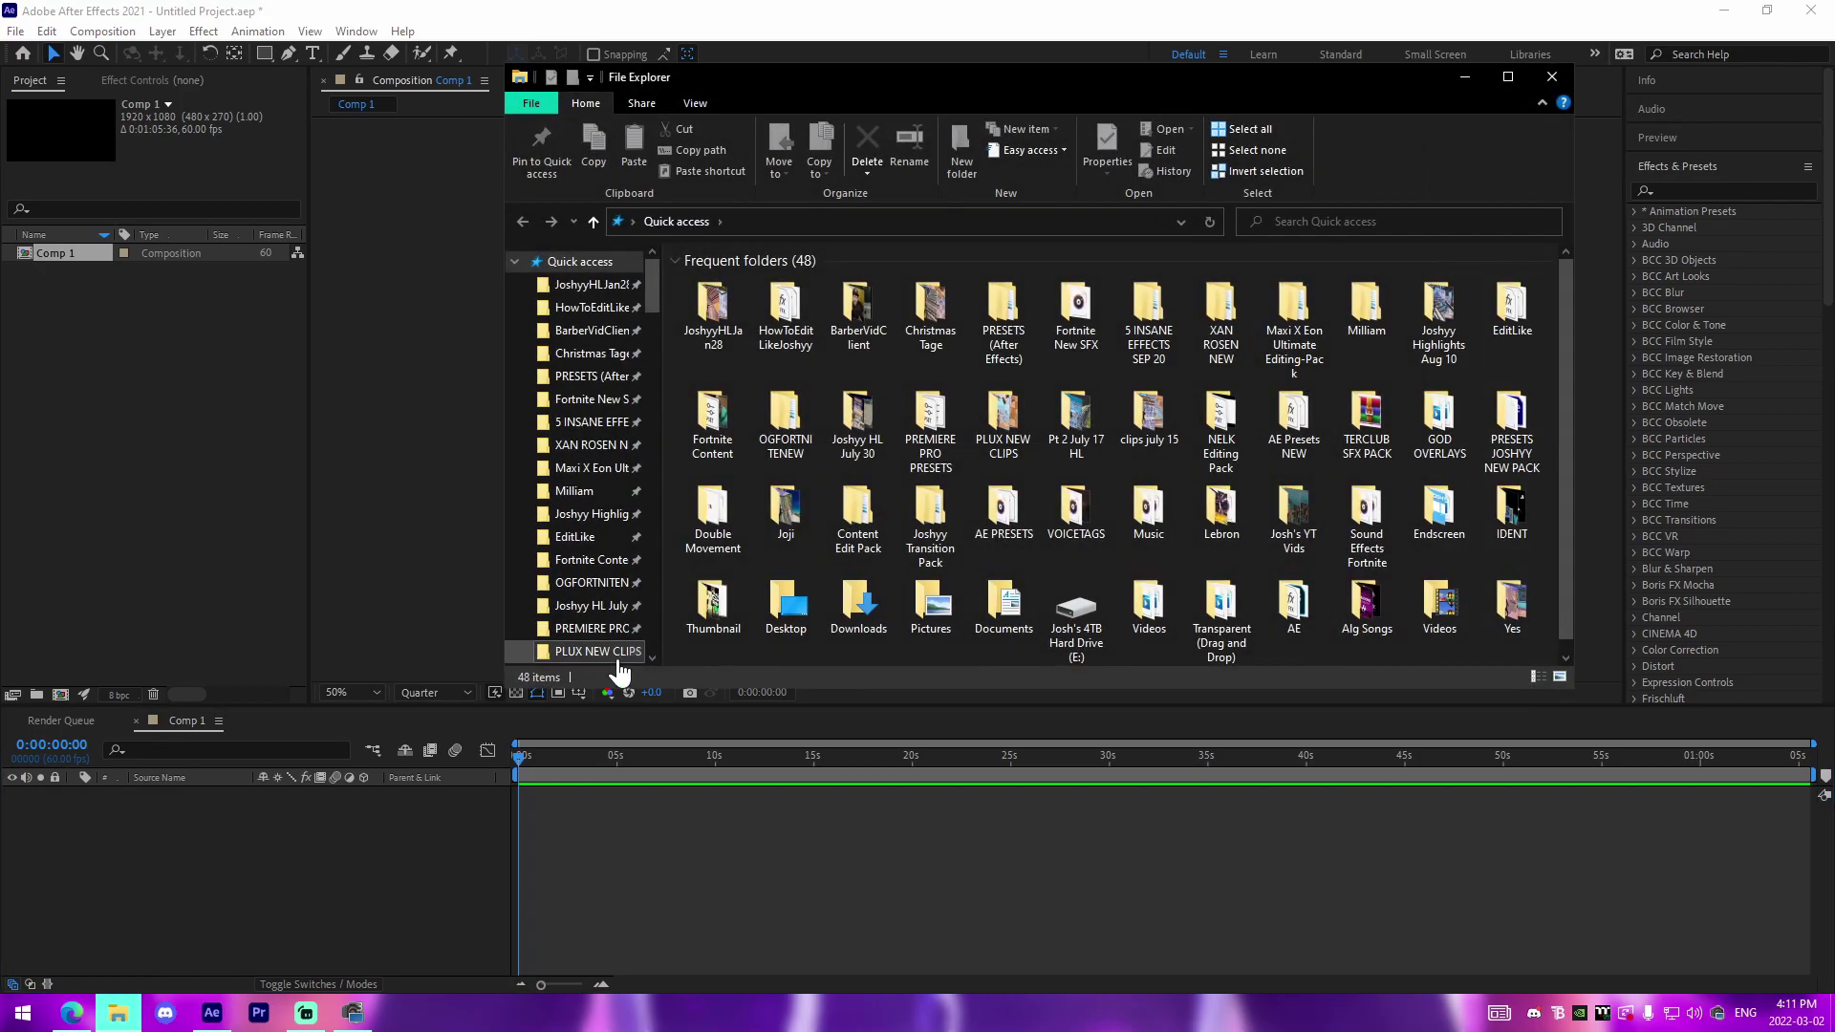
scroll(564, 588, down, 5)
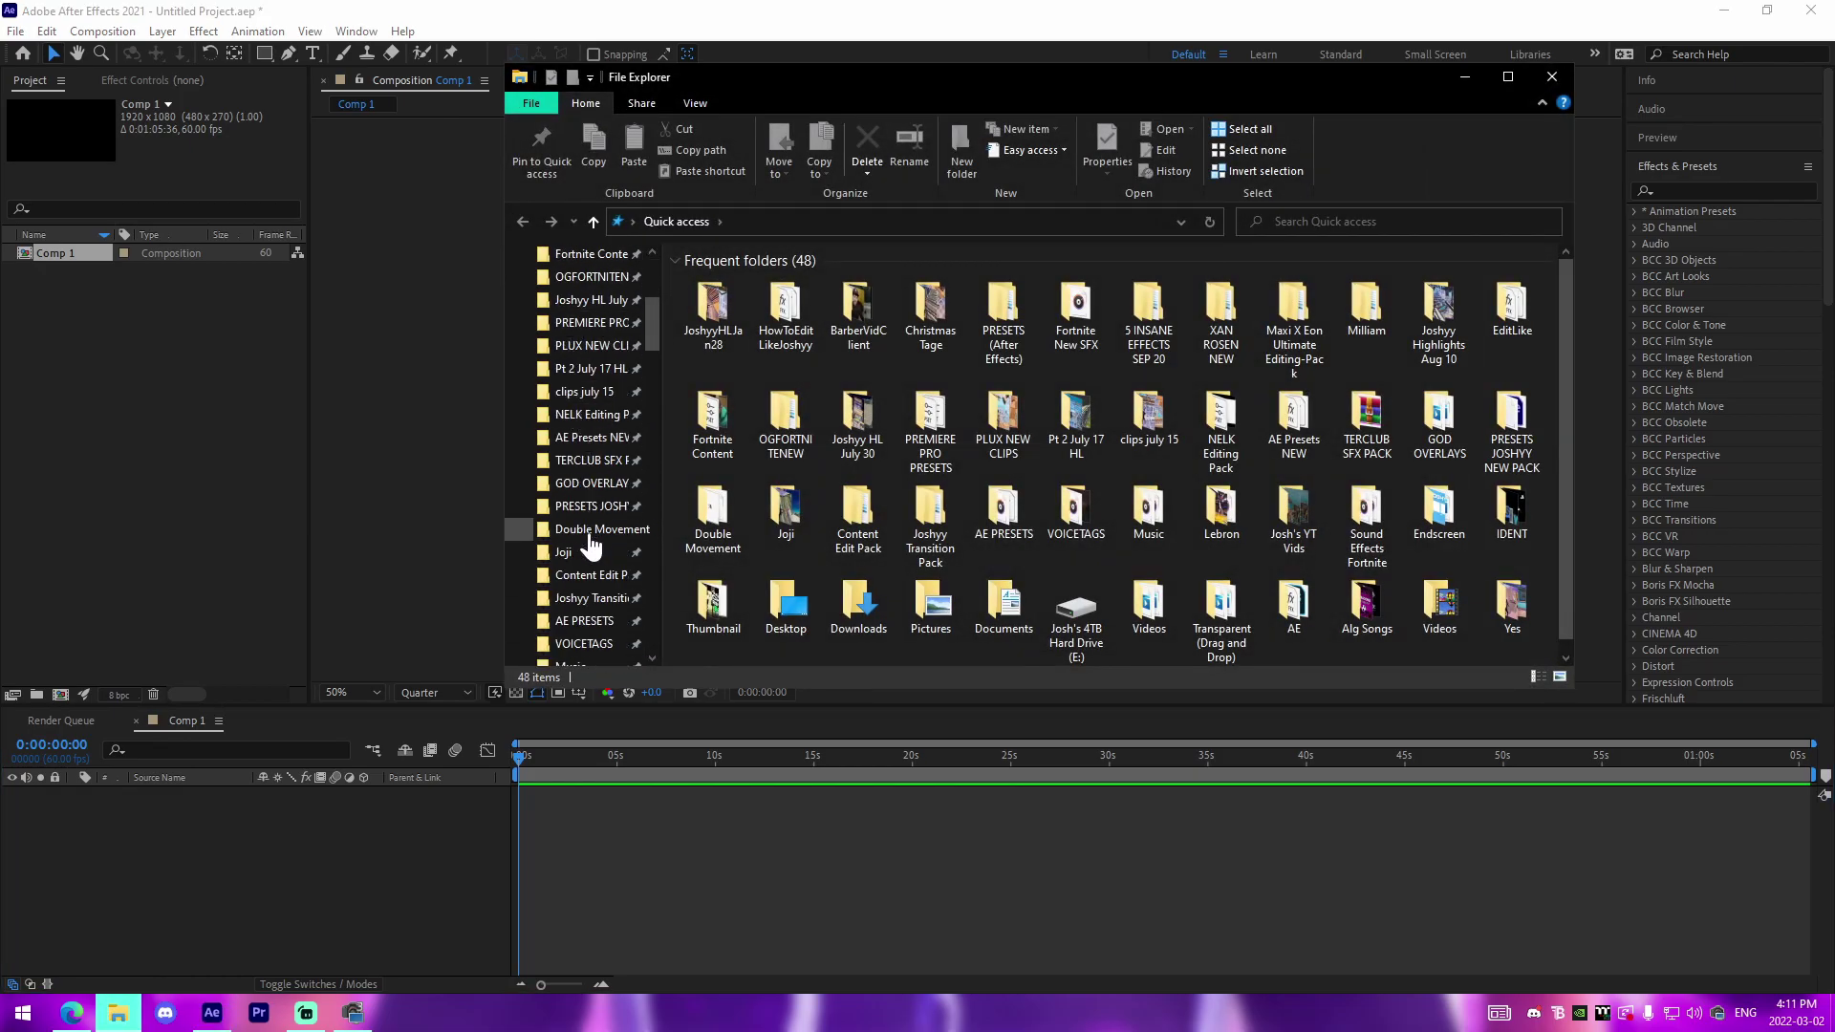
click(571, 598)
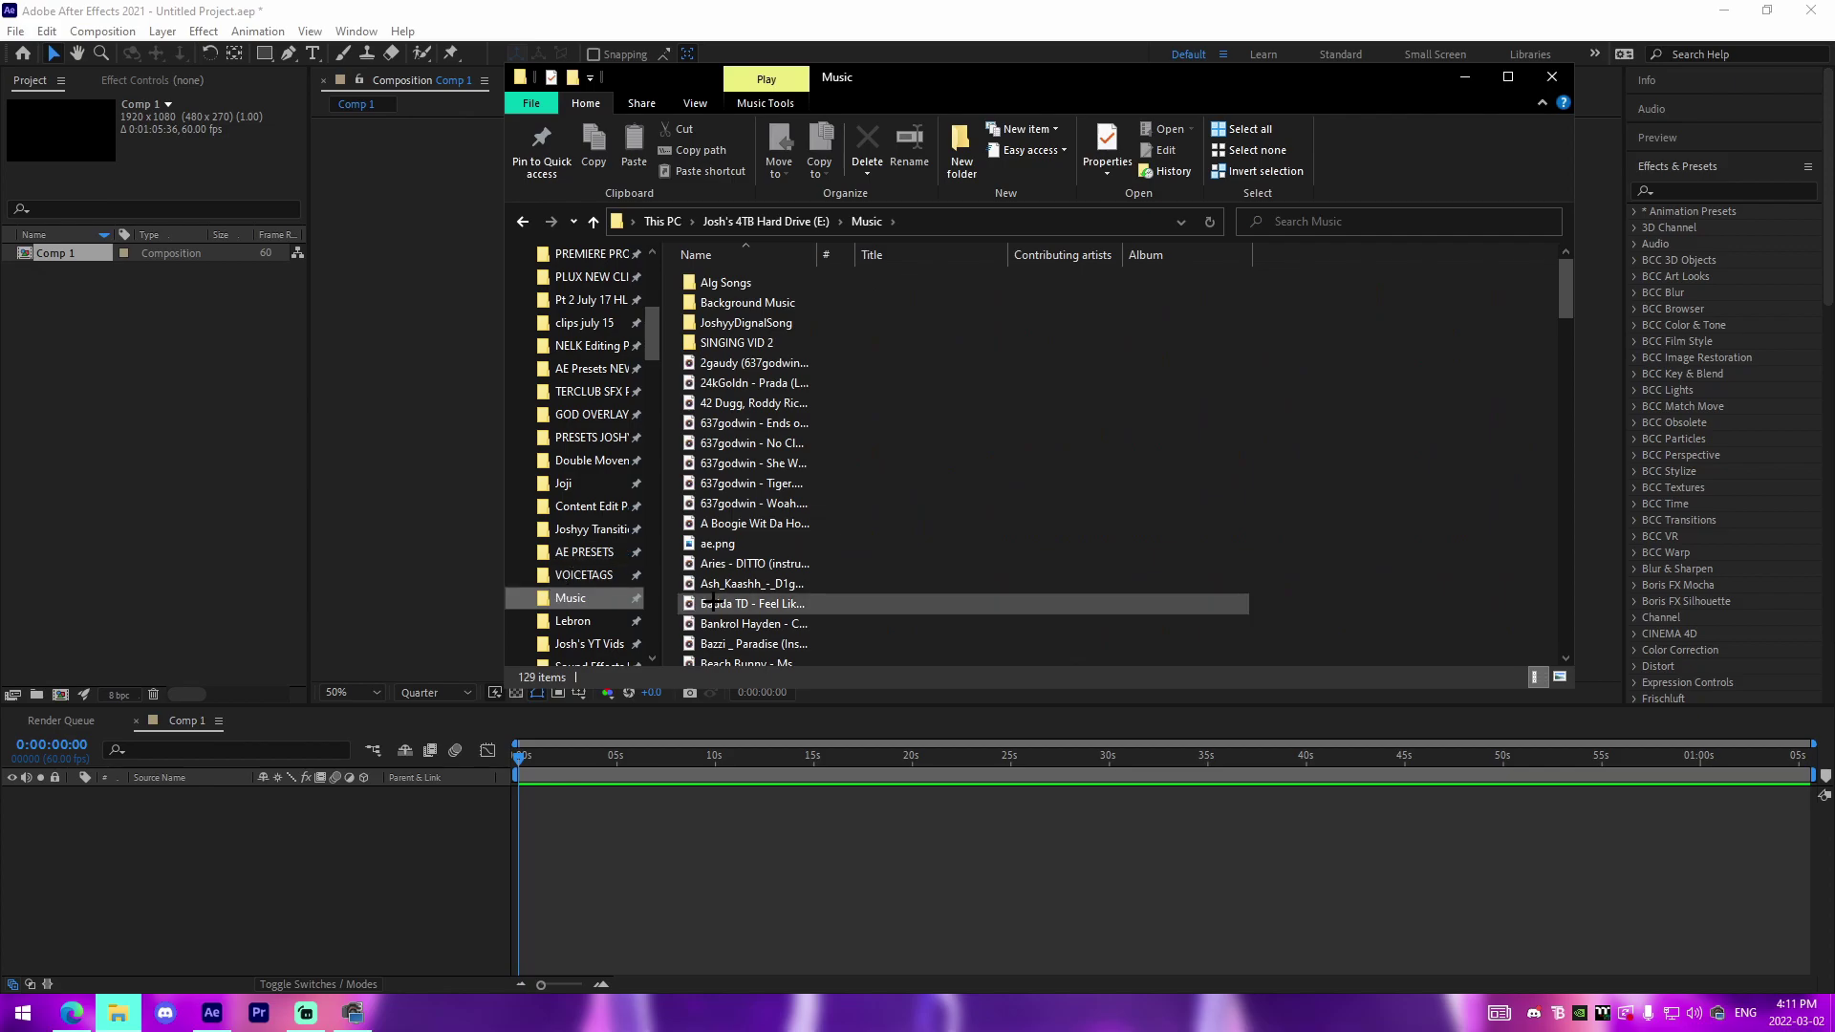
scroll(745, 583, down, 15)
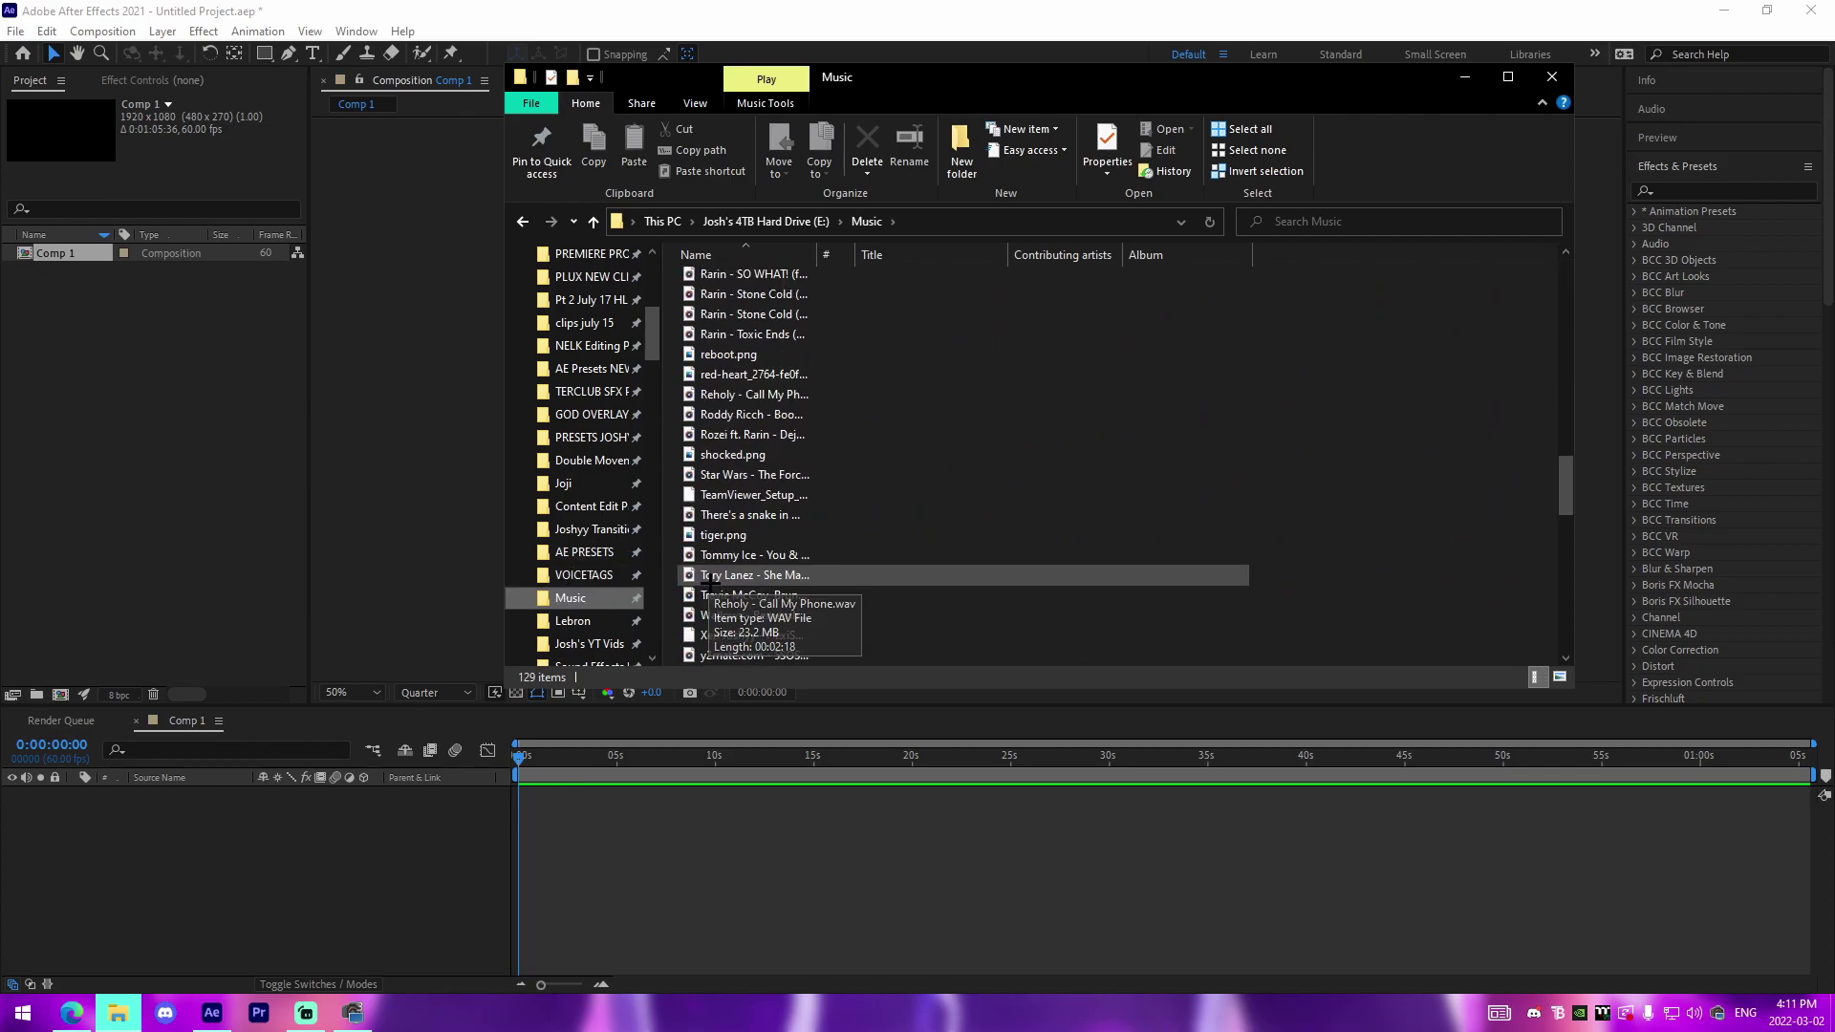
scroll(755, 540, up, 14)
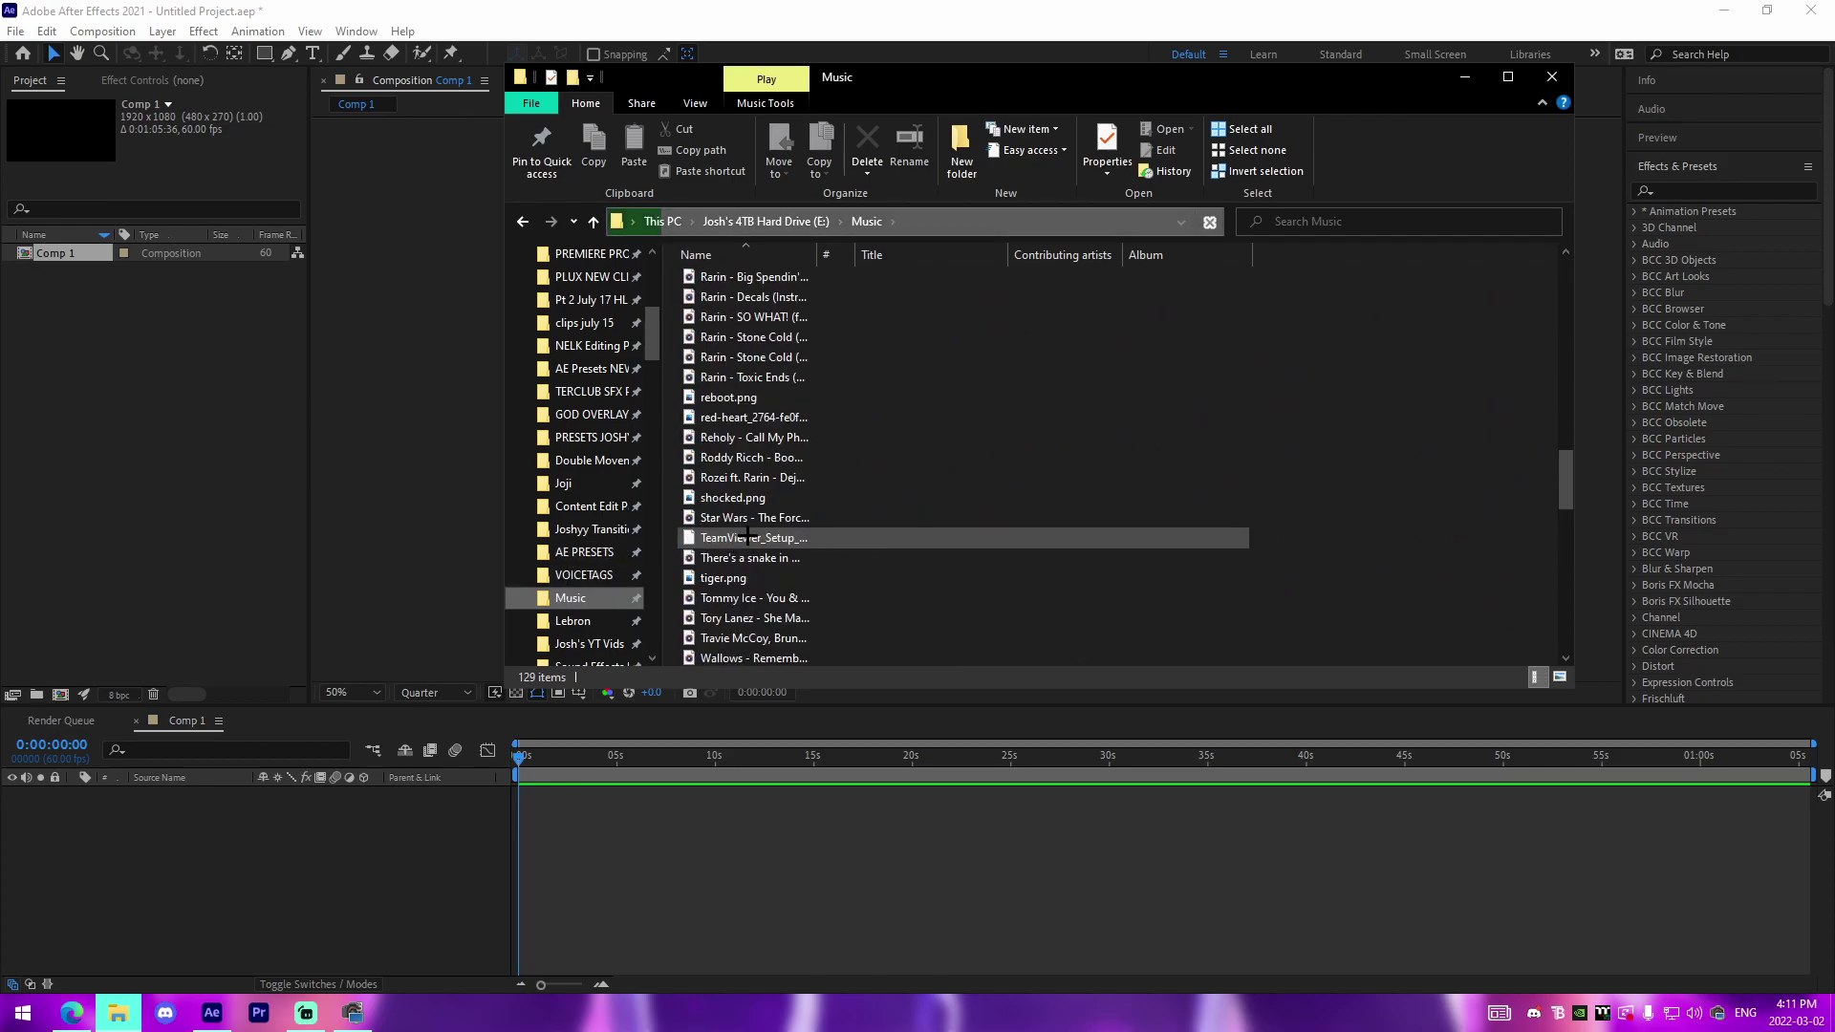
scroll(755, 537, up, 12)
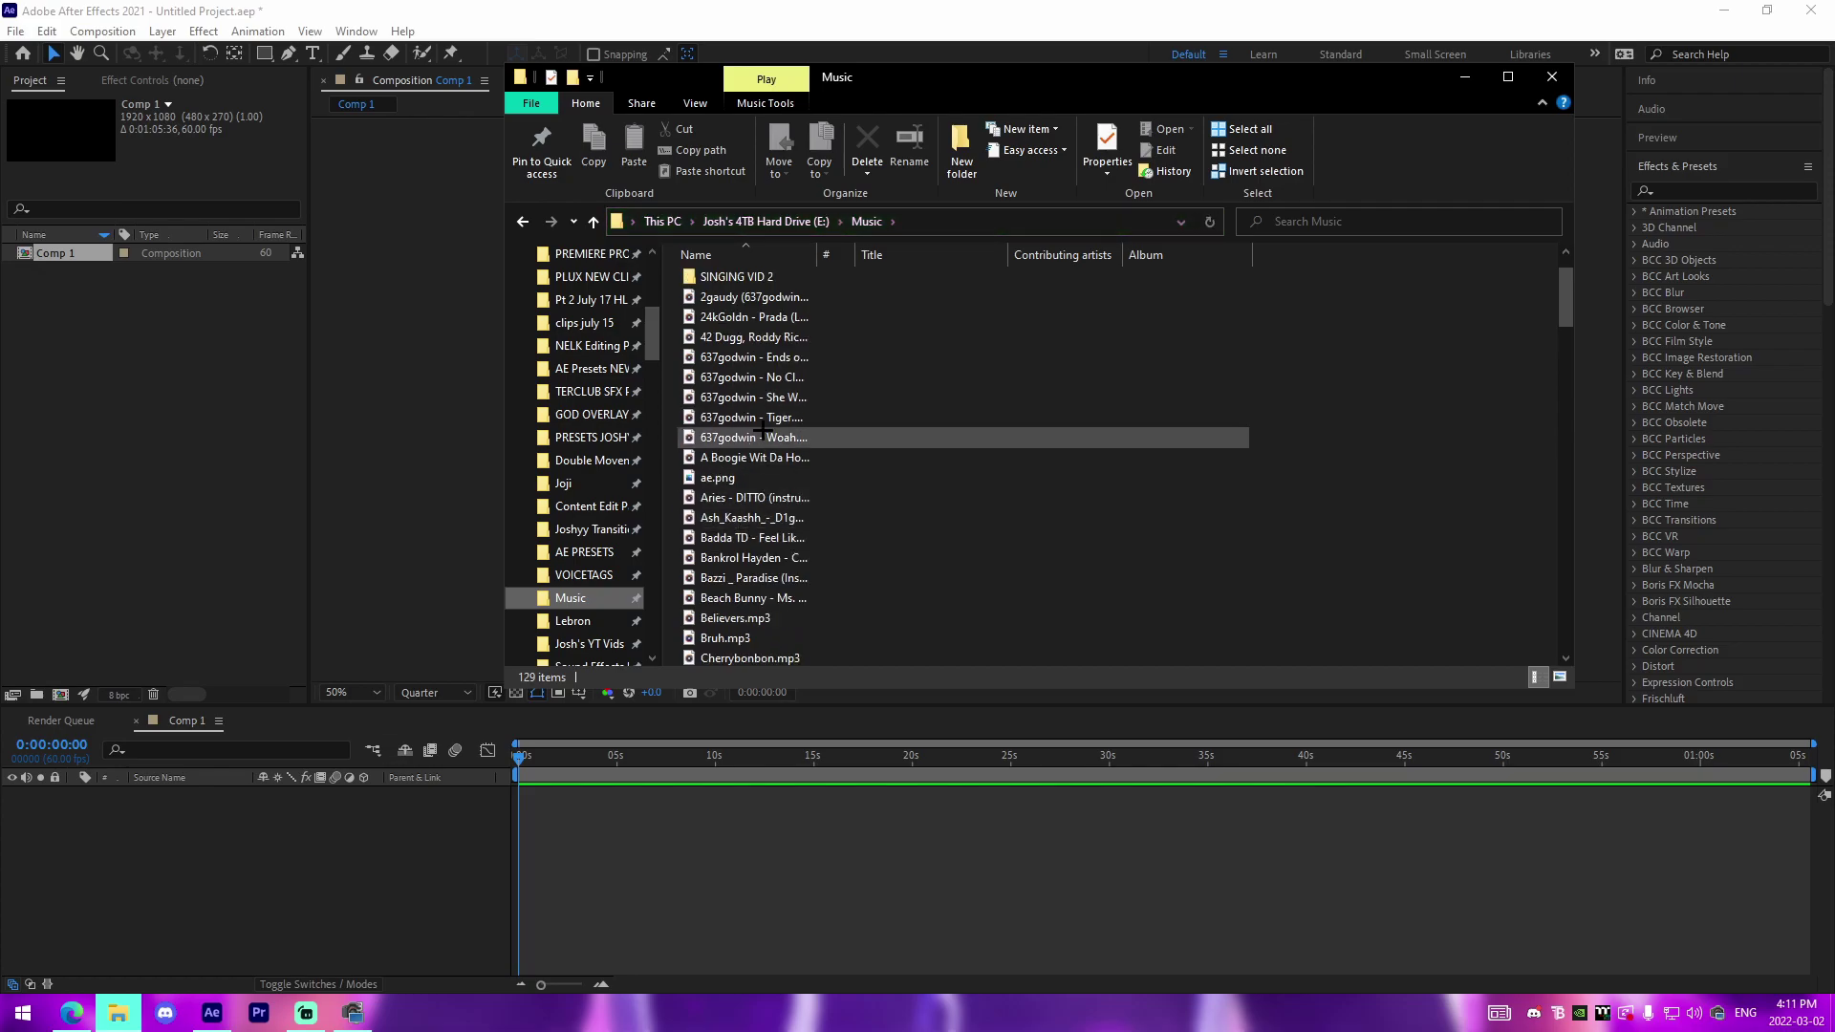
drag(801, 397, 91, 396)
- Import the Fortnite clips "2021.04.15 - 10.42.32.04.DVR.mp4" and "2021.04.22 - 19.33.08.22.DVR.mp4" from the Joji folder into the project
mouse_move(191, 1026)
click(118, 1013)
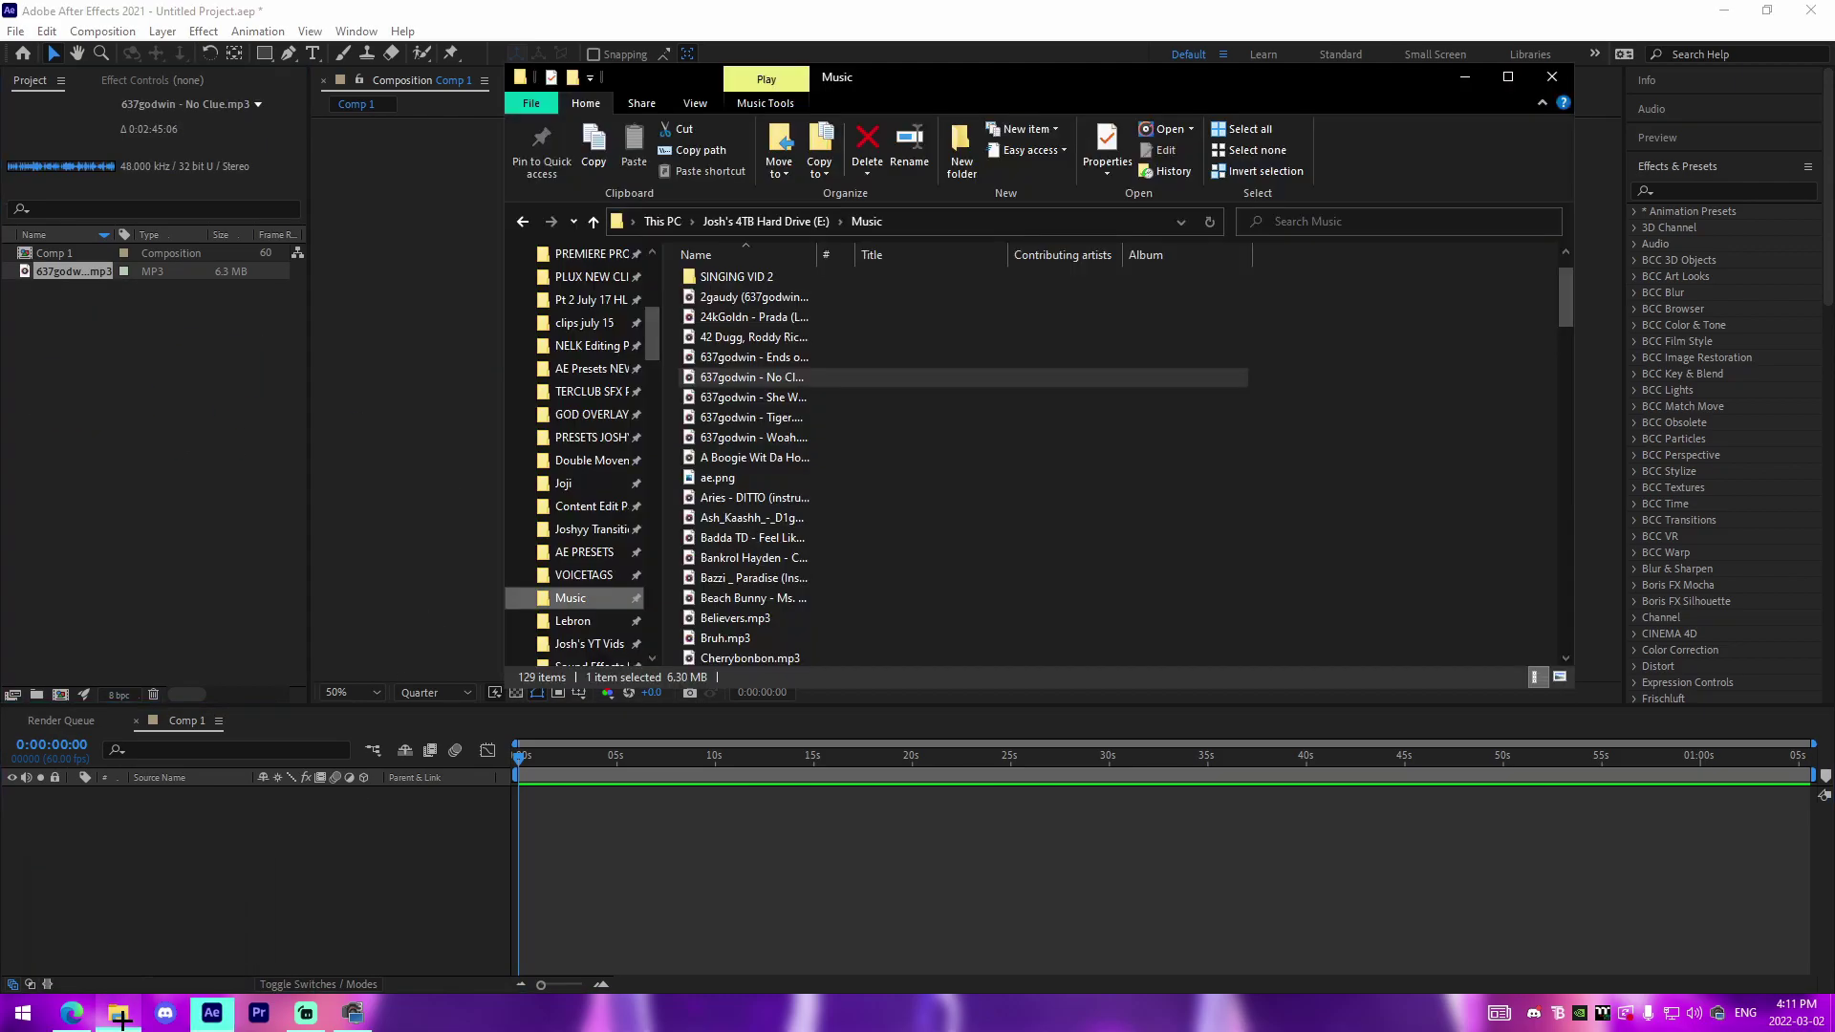
click(593, 483)
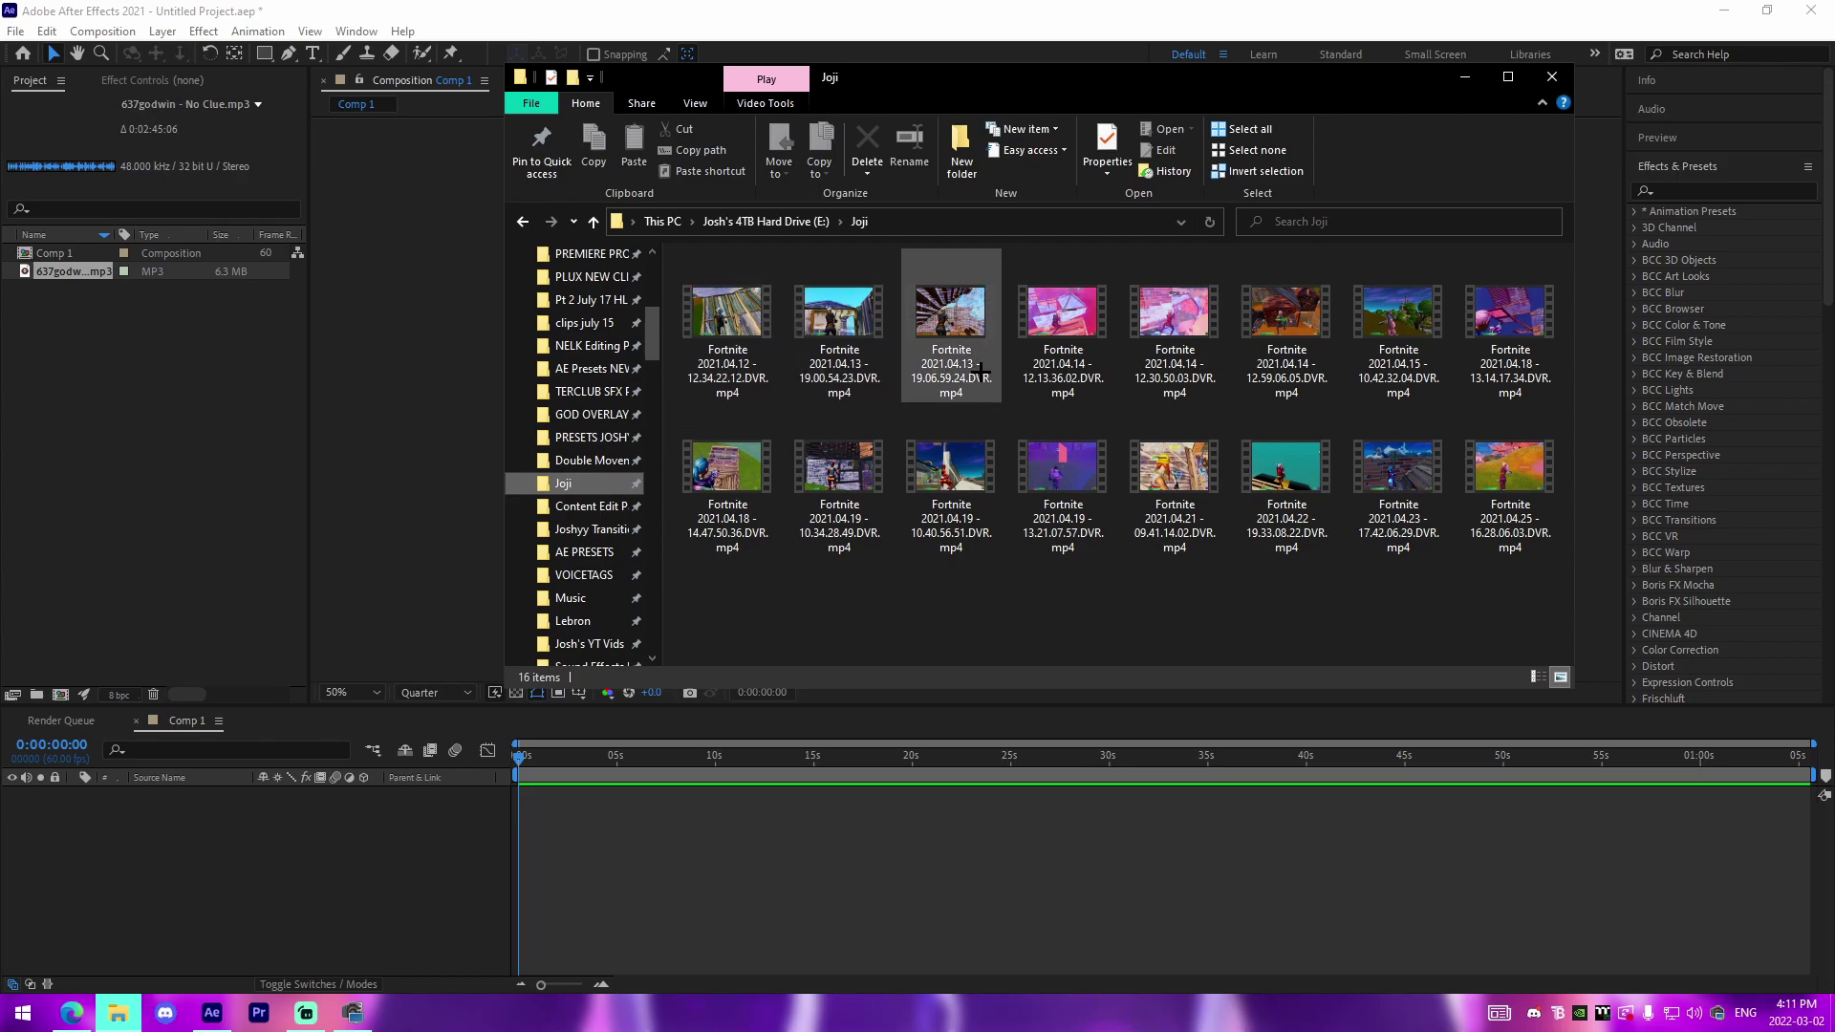
drag(1399, 311, 164, 344)
click(118, 1012)
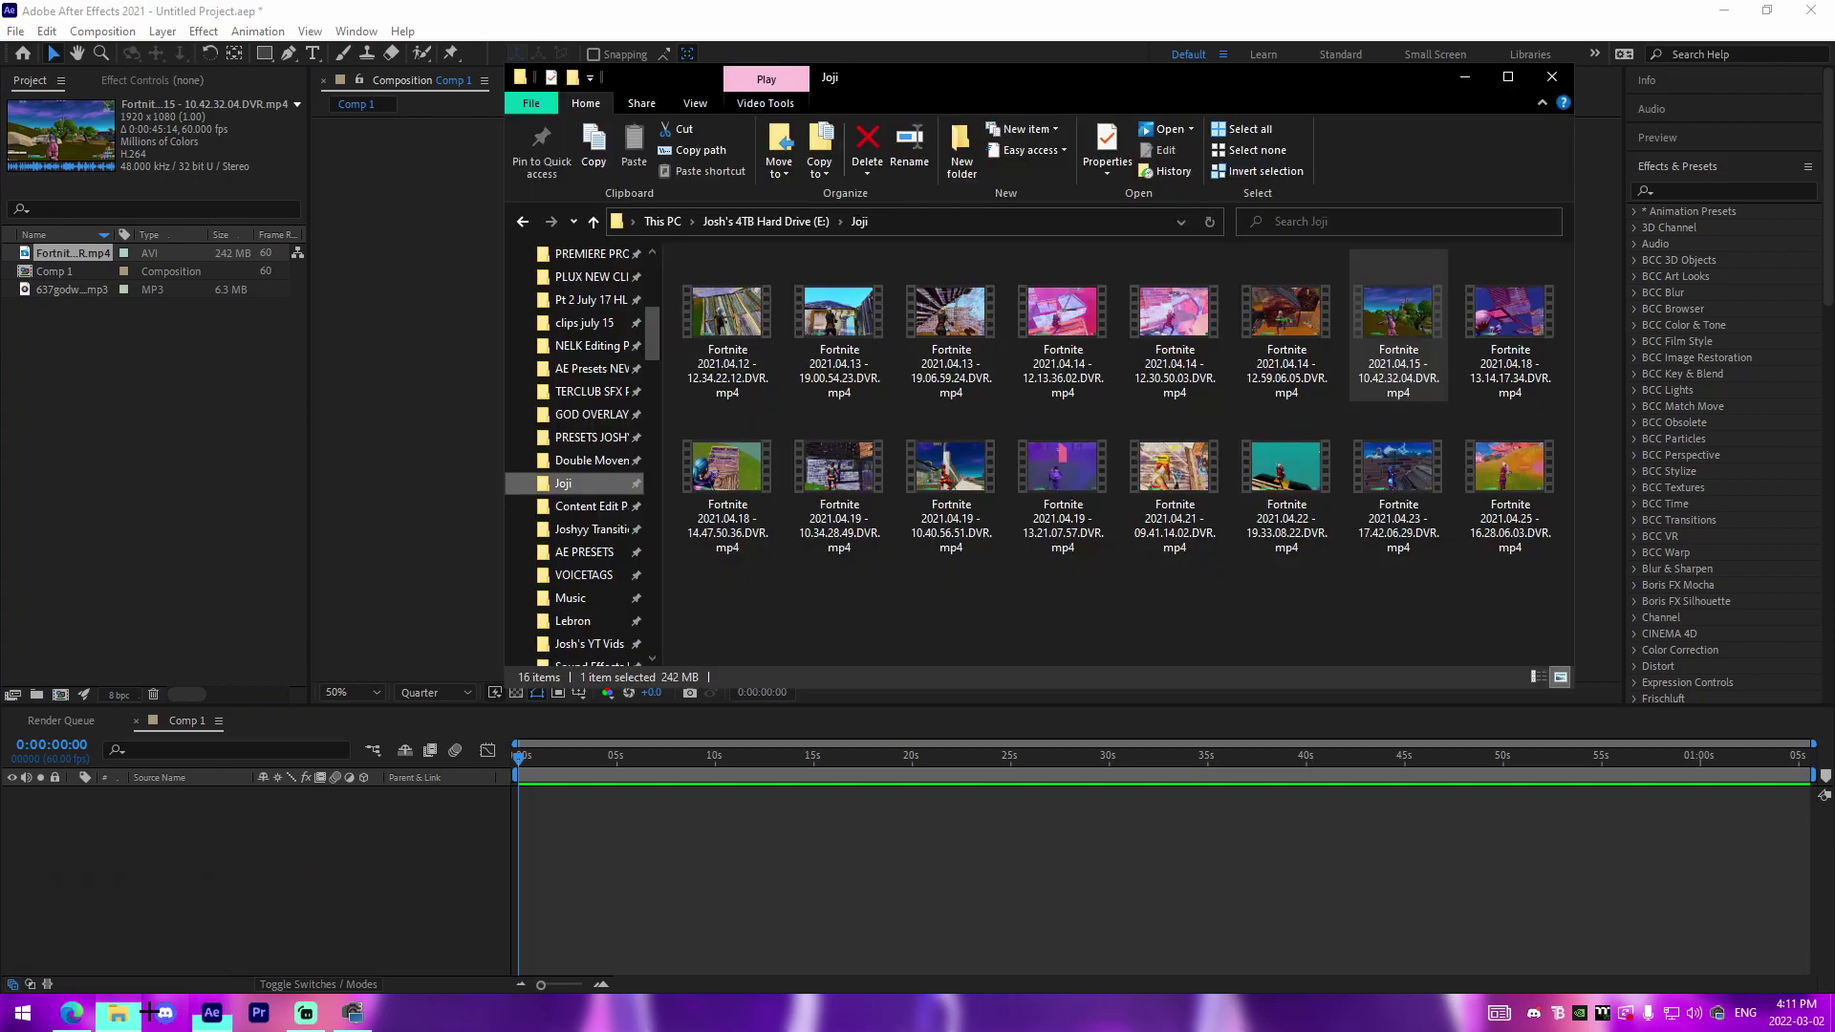
drag(1285, 542, 151, 380)
click(76, 390)
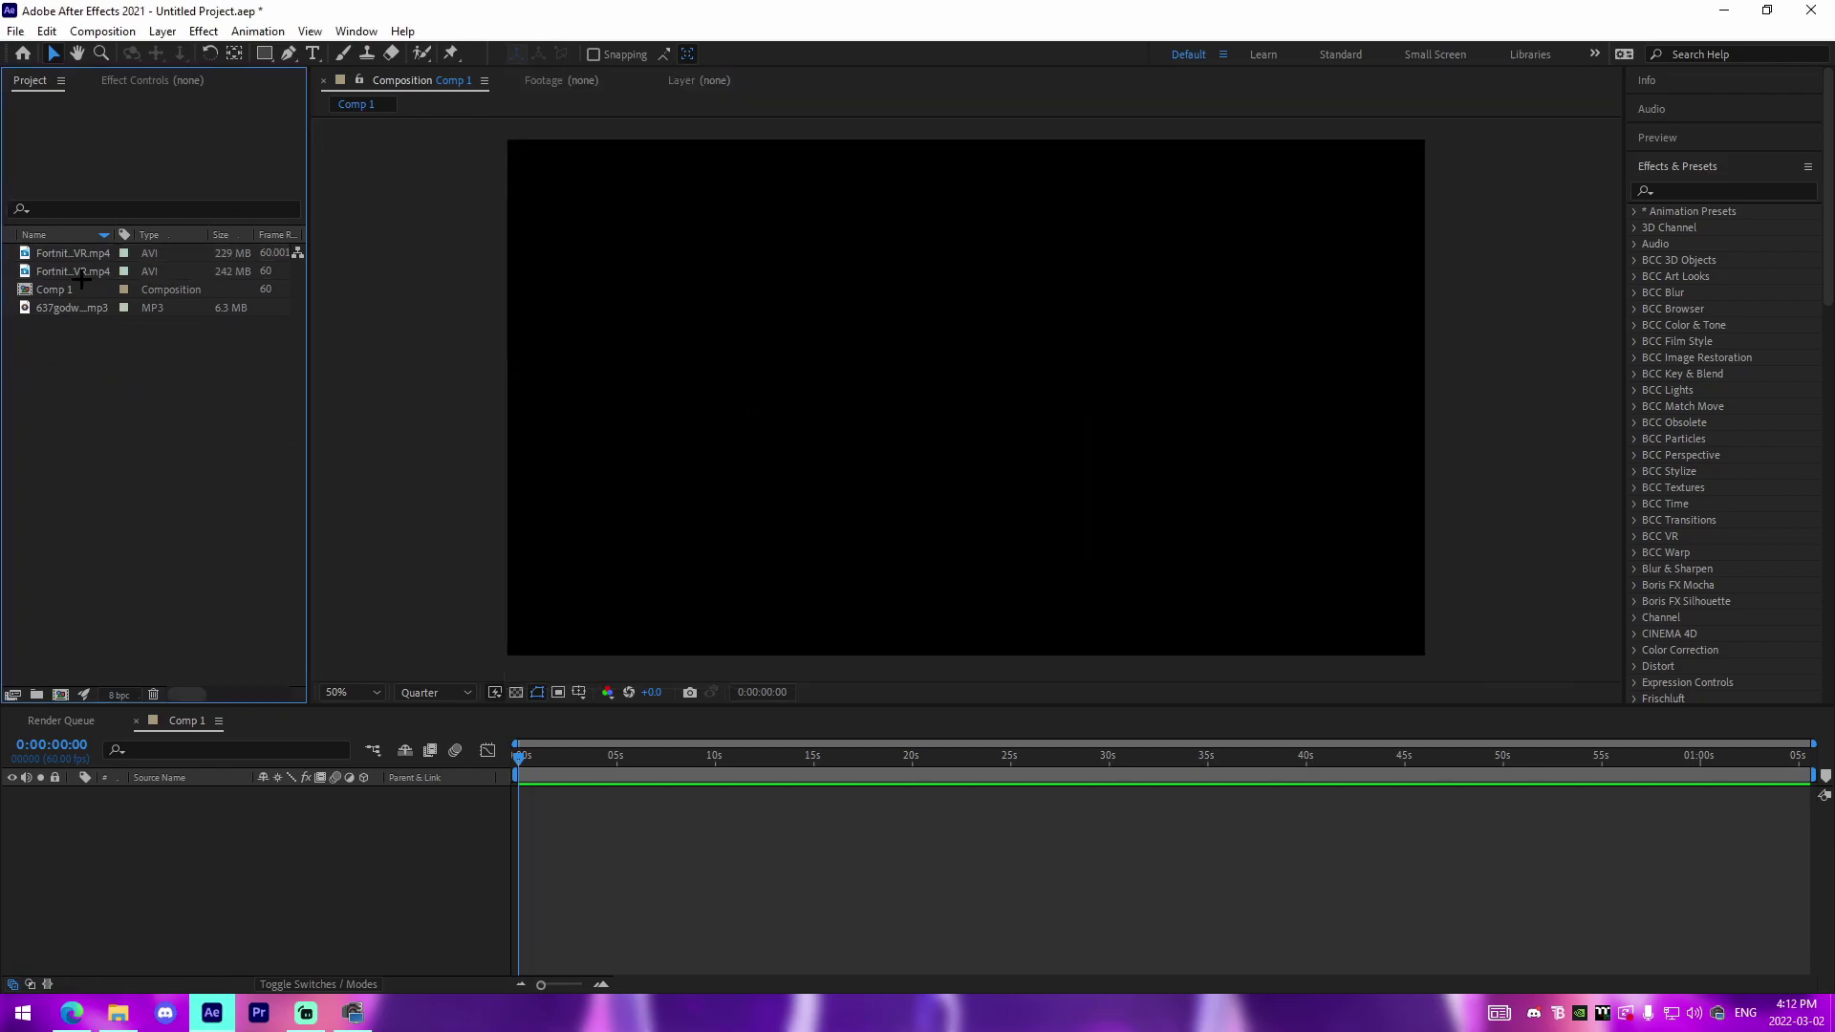
- Add the No Clue song to Comp 1's timeline and reveal its audio waveform
drag(72, 307, 688, 795)
key(l)
key(l)
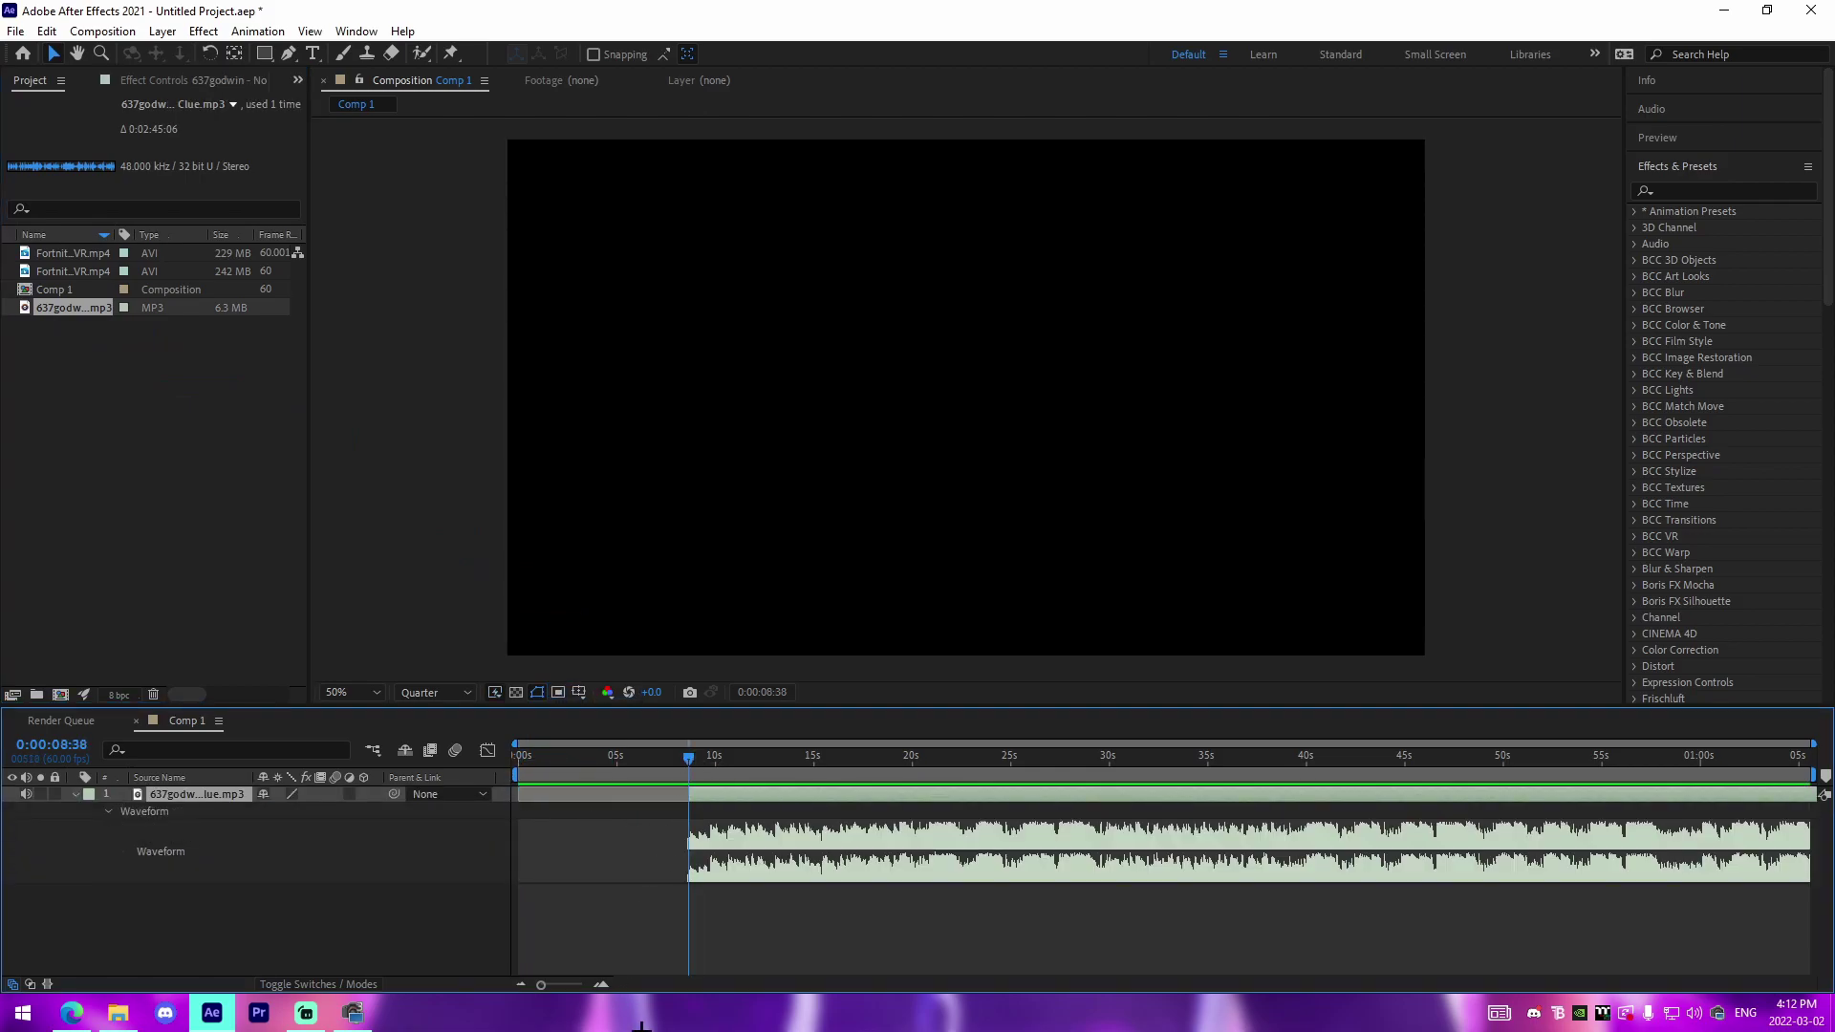
- Play through the song to find the beat and place a layer marker on it at 0:00:19:22
click(604, 983)
key(space)
key(space)
drag(1109, 832, 935, 851)
drag(845, 765, 903, 776)
key(space)
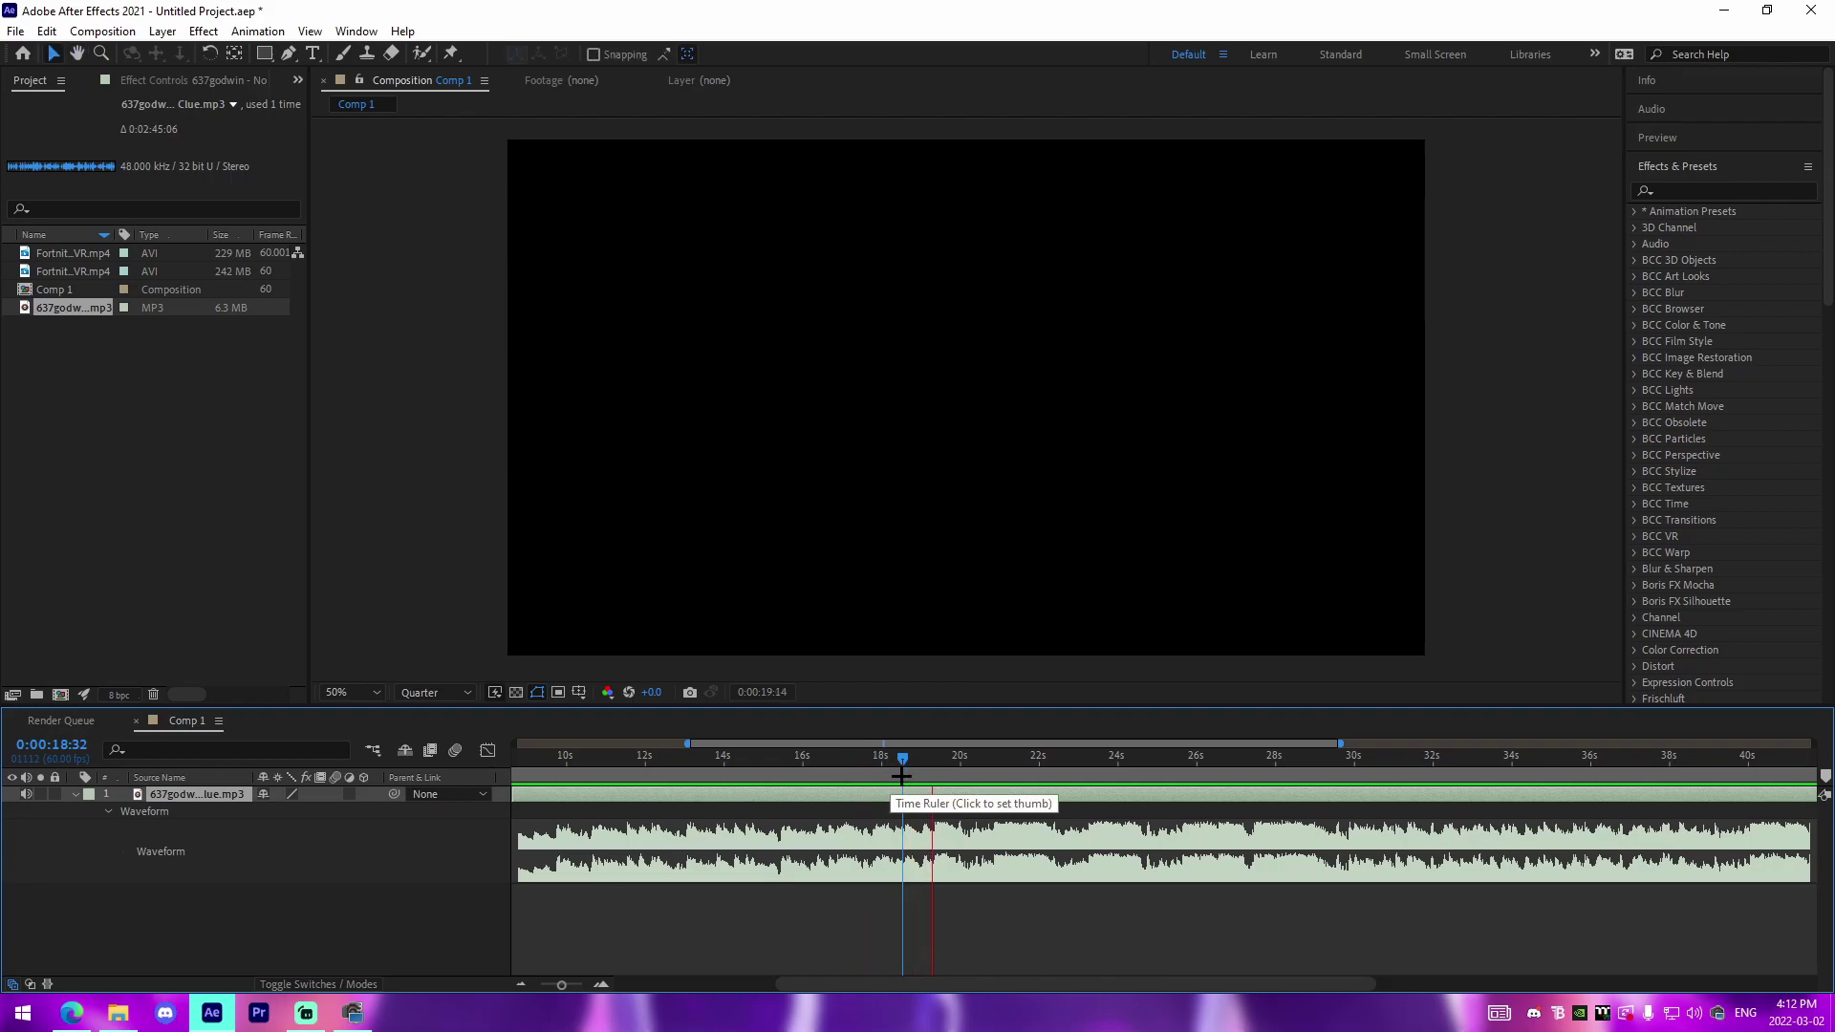
drag(936, 774, 934, 779)
key(KP_Multiply)
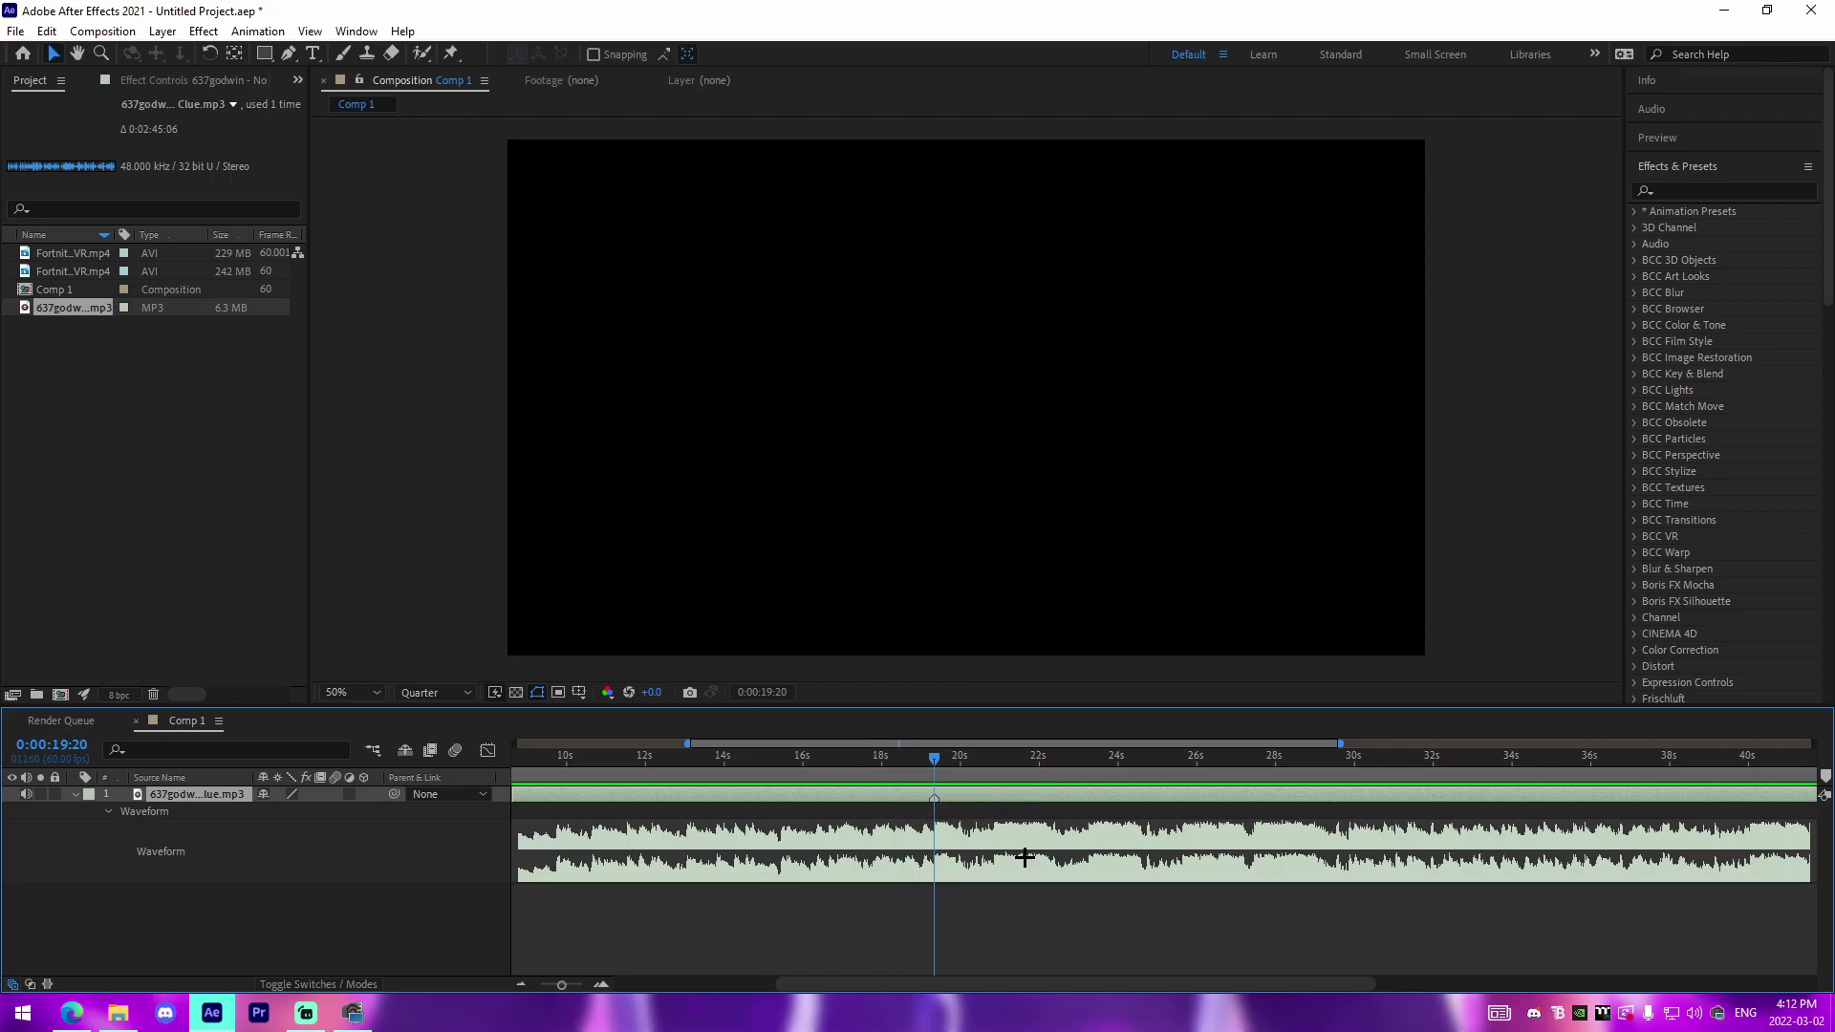
click(601, 985)
click(939, 776)
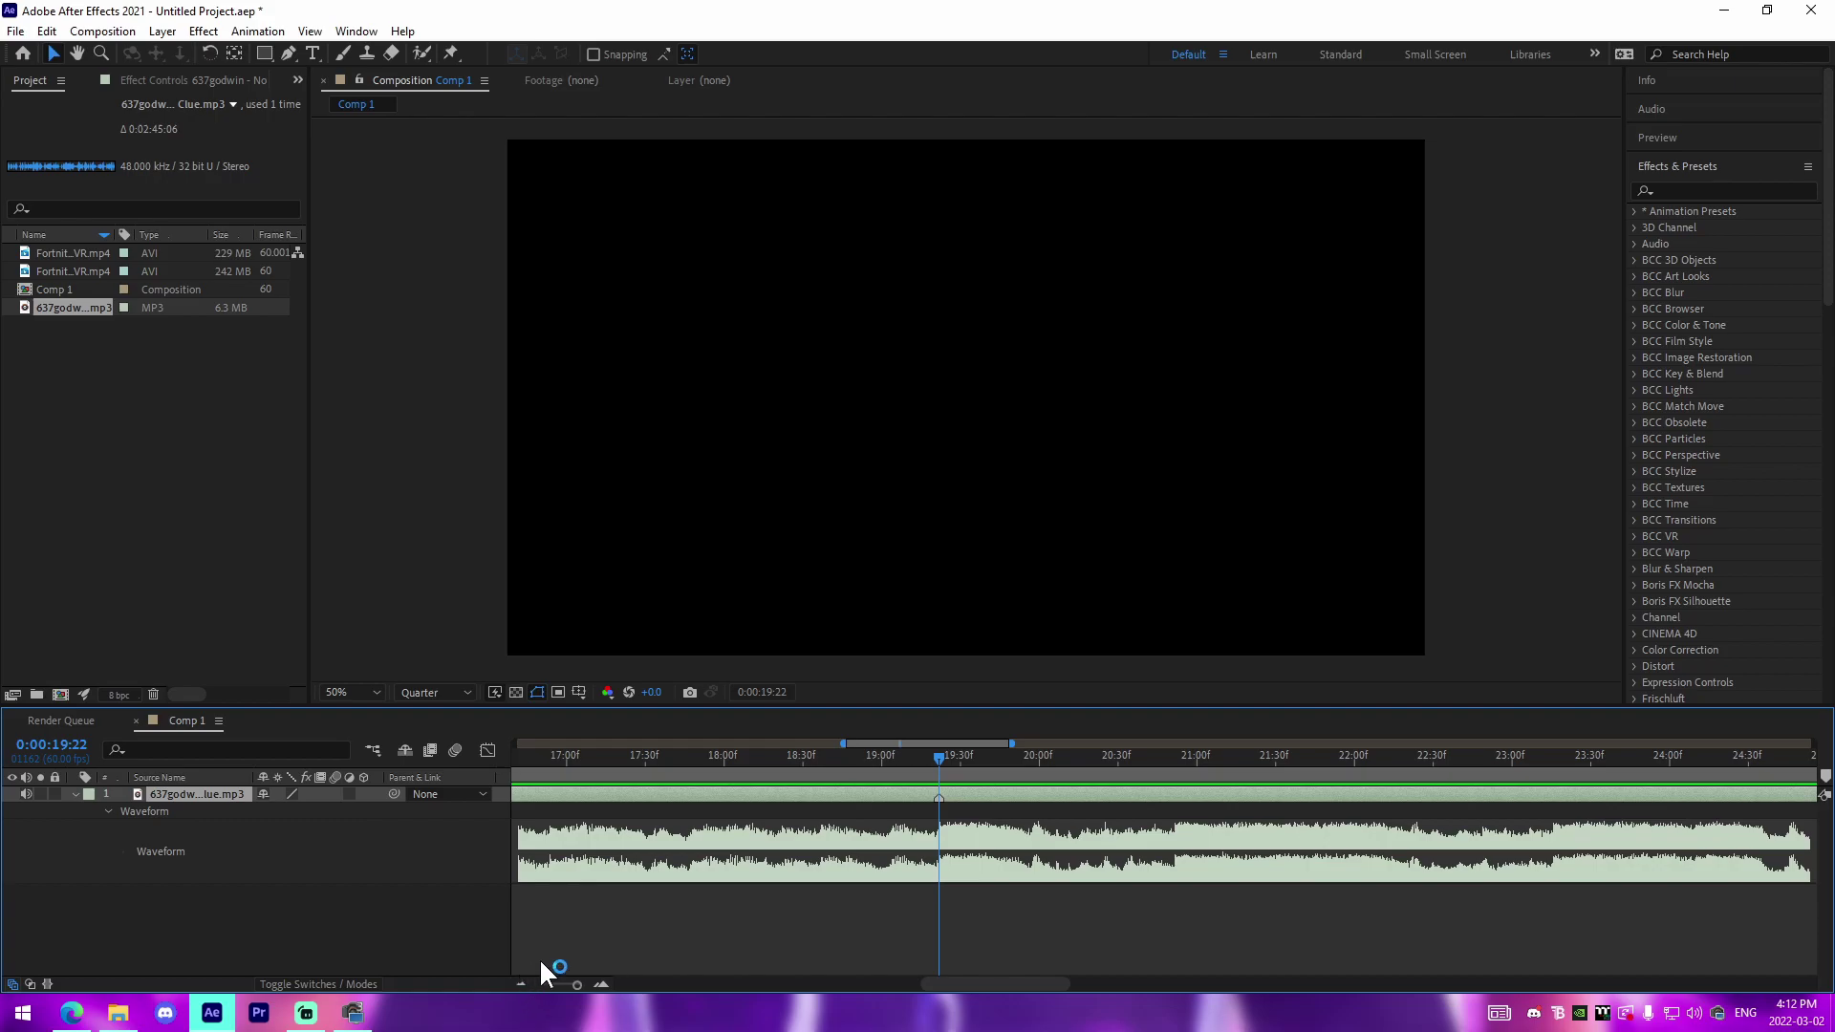
- Mark a second beat on the song and slide the layer earlier so this beat falls at 0:00:05:06
mouse_move(1037, 765)
mouse_down()
mouse_move(1079, 757)
mouse_move(1034, 772)
mouse_up()
click(521, 986)
click(521, 987)
click(520, 986)
drag(871, 791, 634, 814)
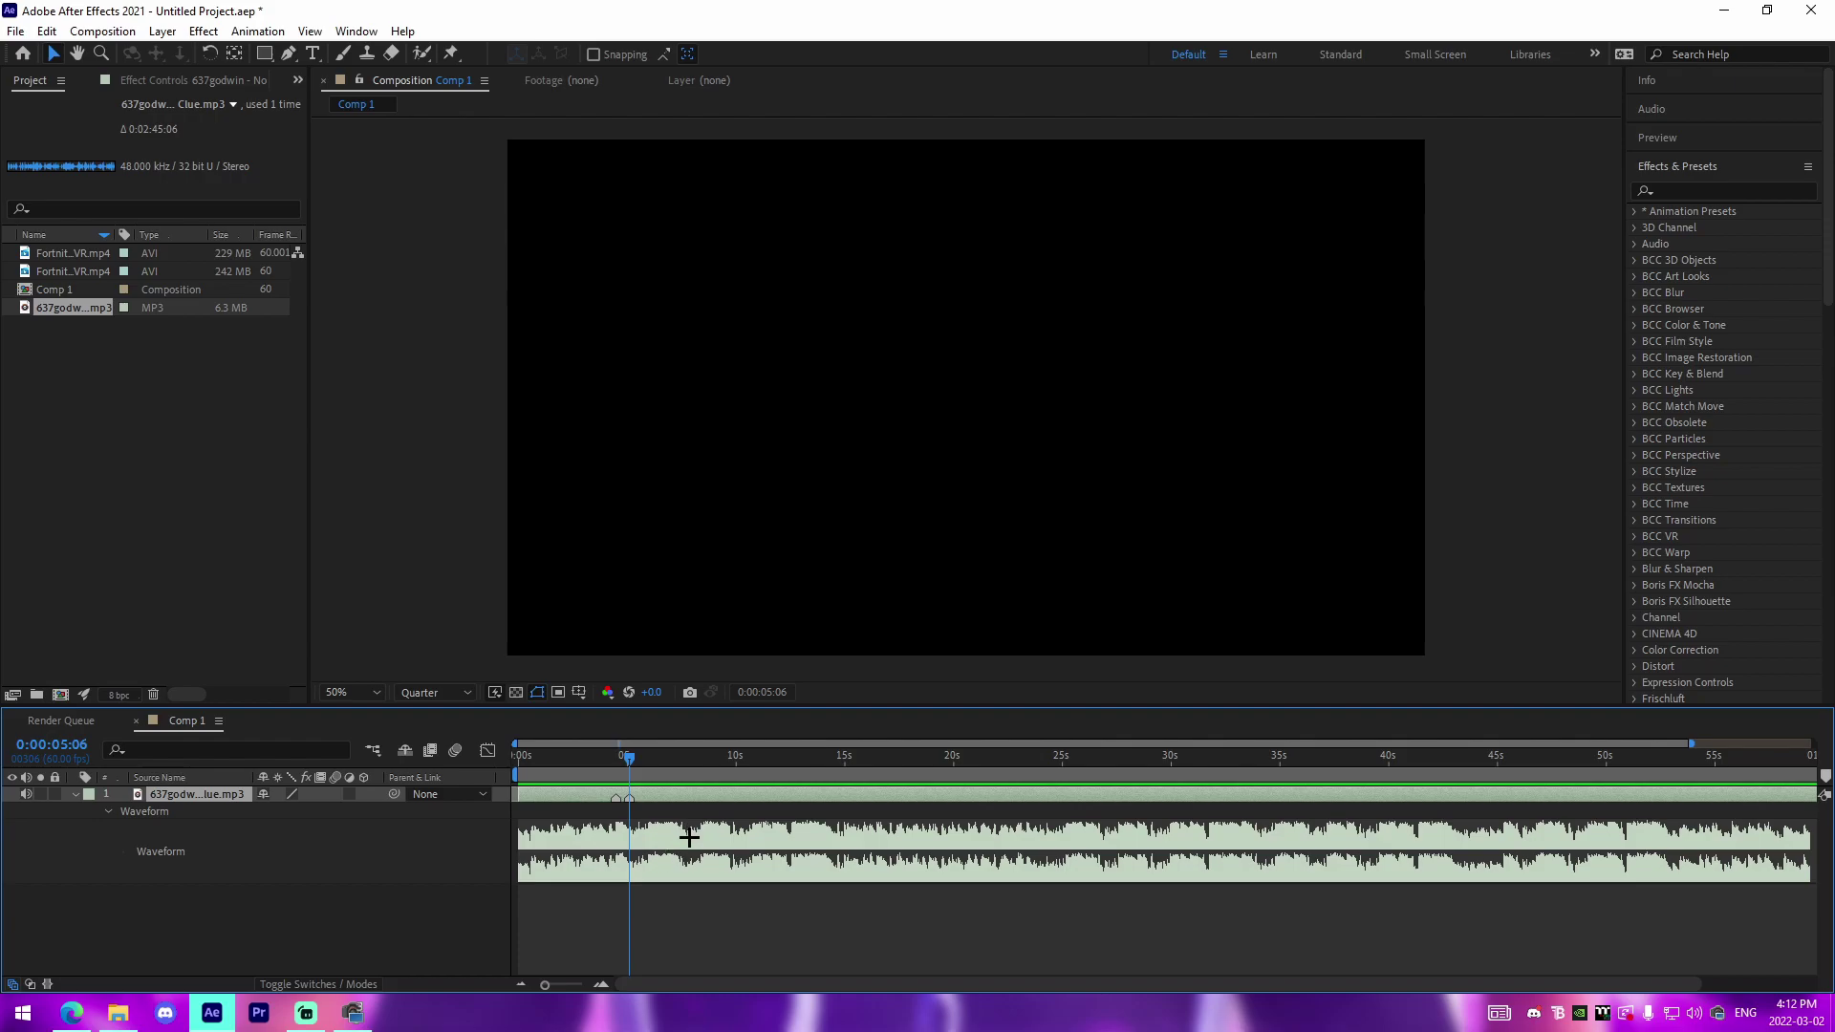
- Mark two more beats on the song at about 0:00:06:55 and 0:00:07:30, and end the song layer at 0:00:07:30
click(603, 984)
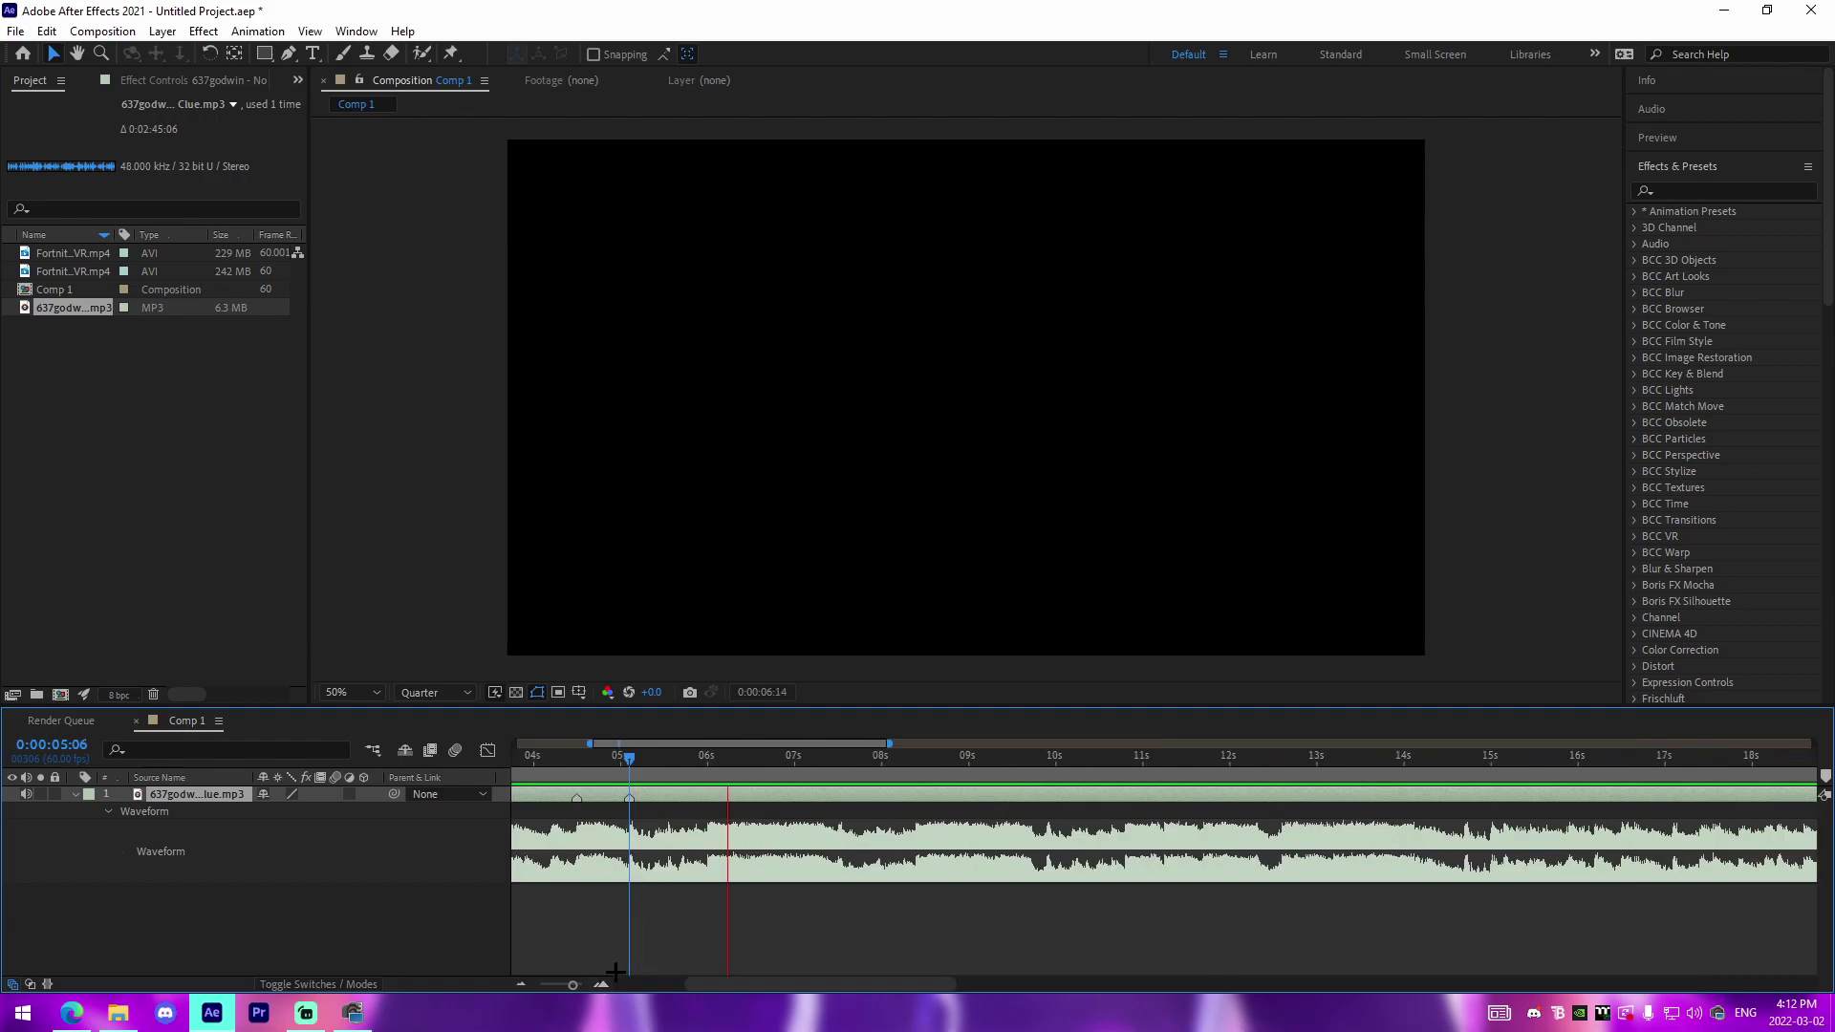
drag(786, 758, 786, 759)
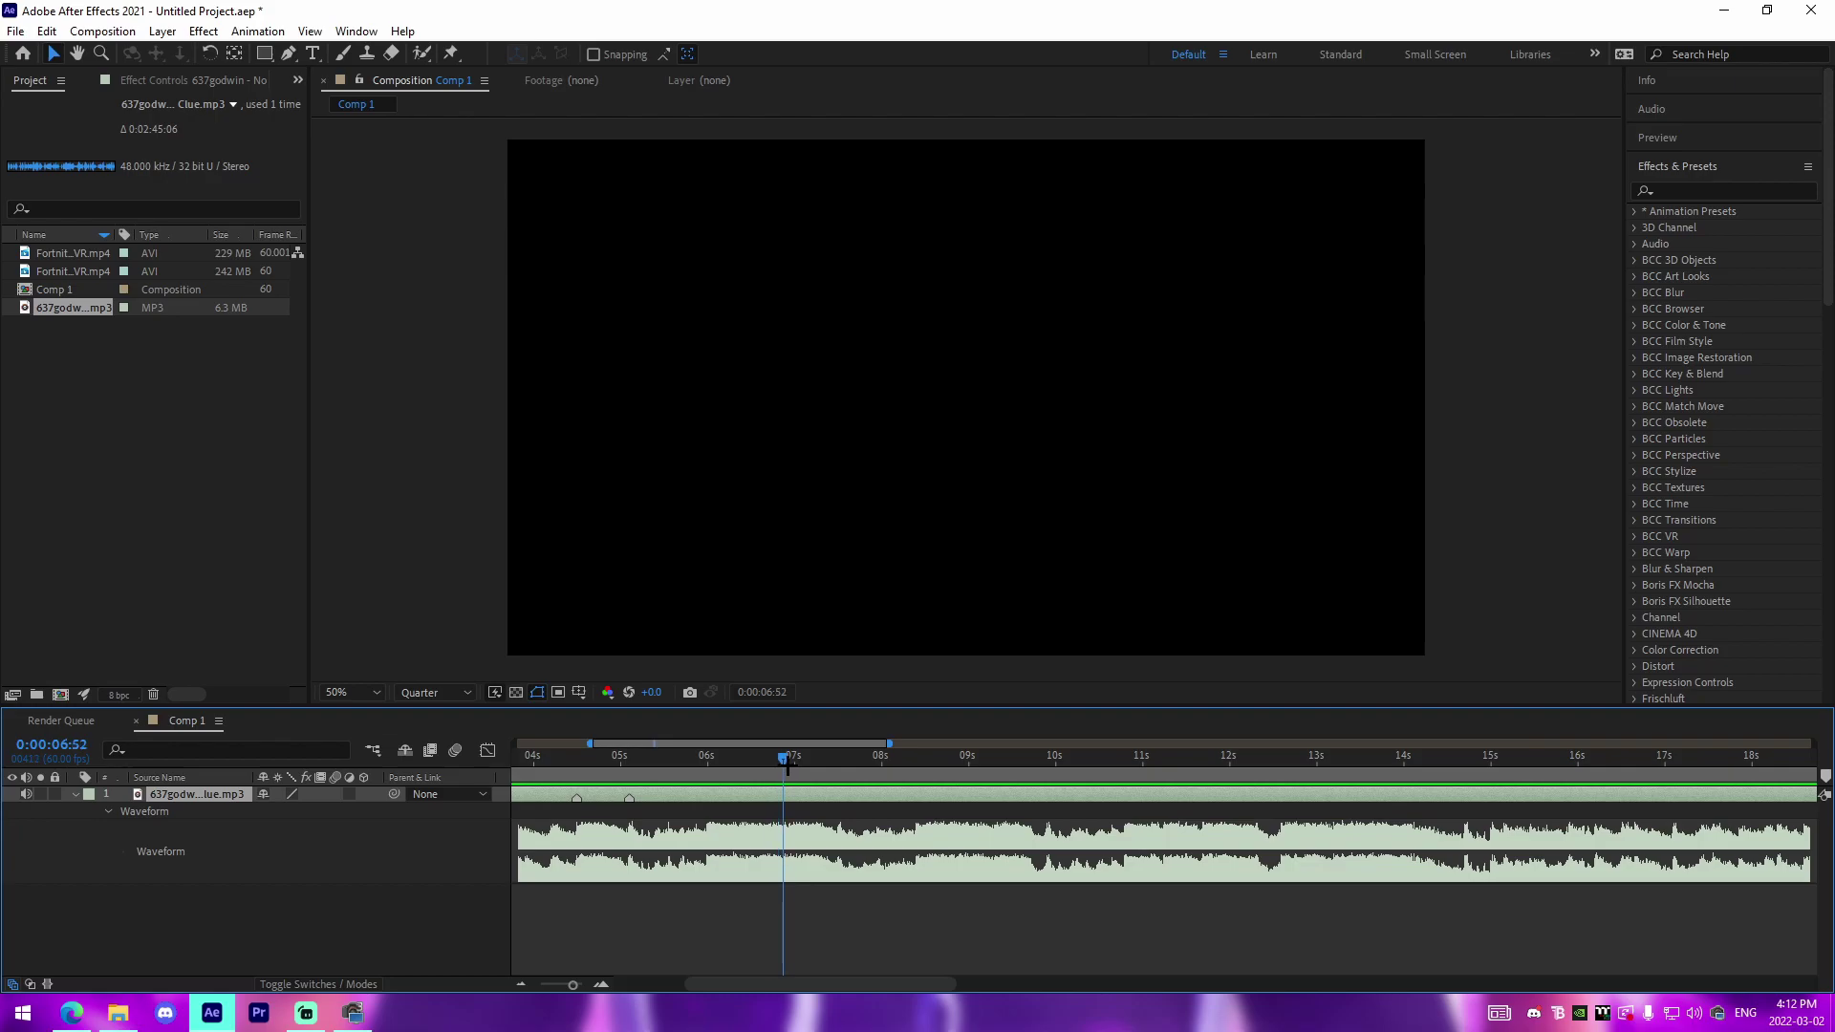
click(800, 758)
click(838, 758)
click(521, 985)
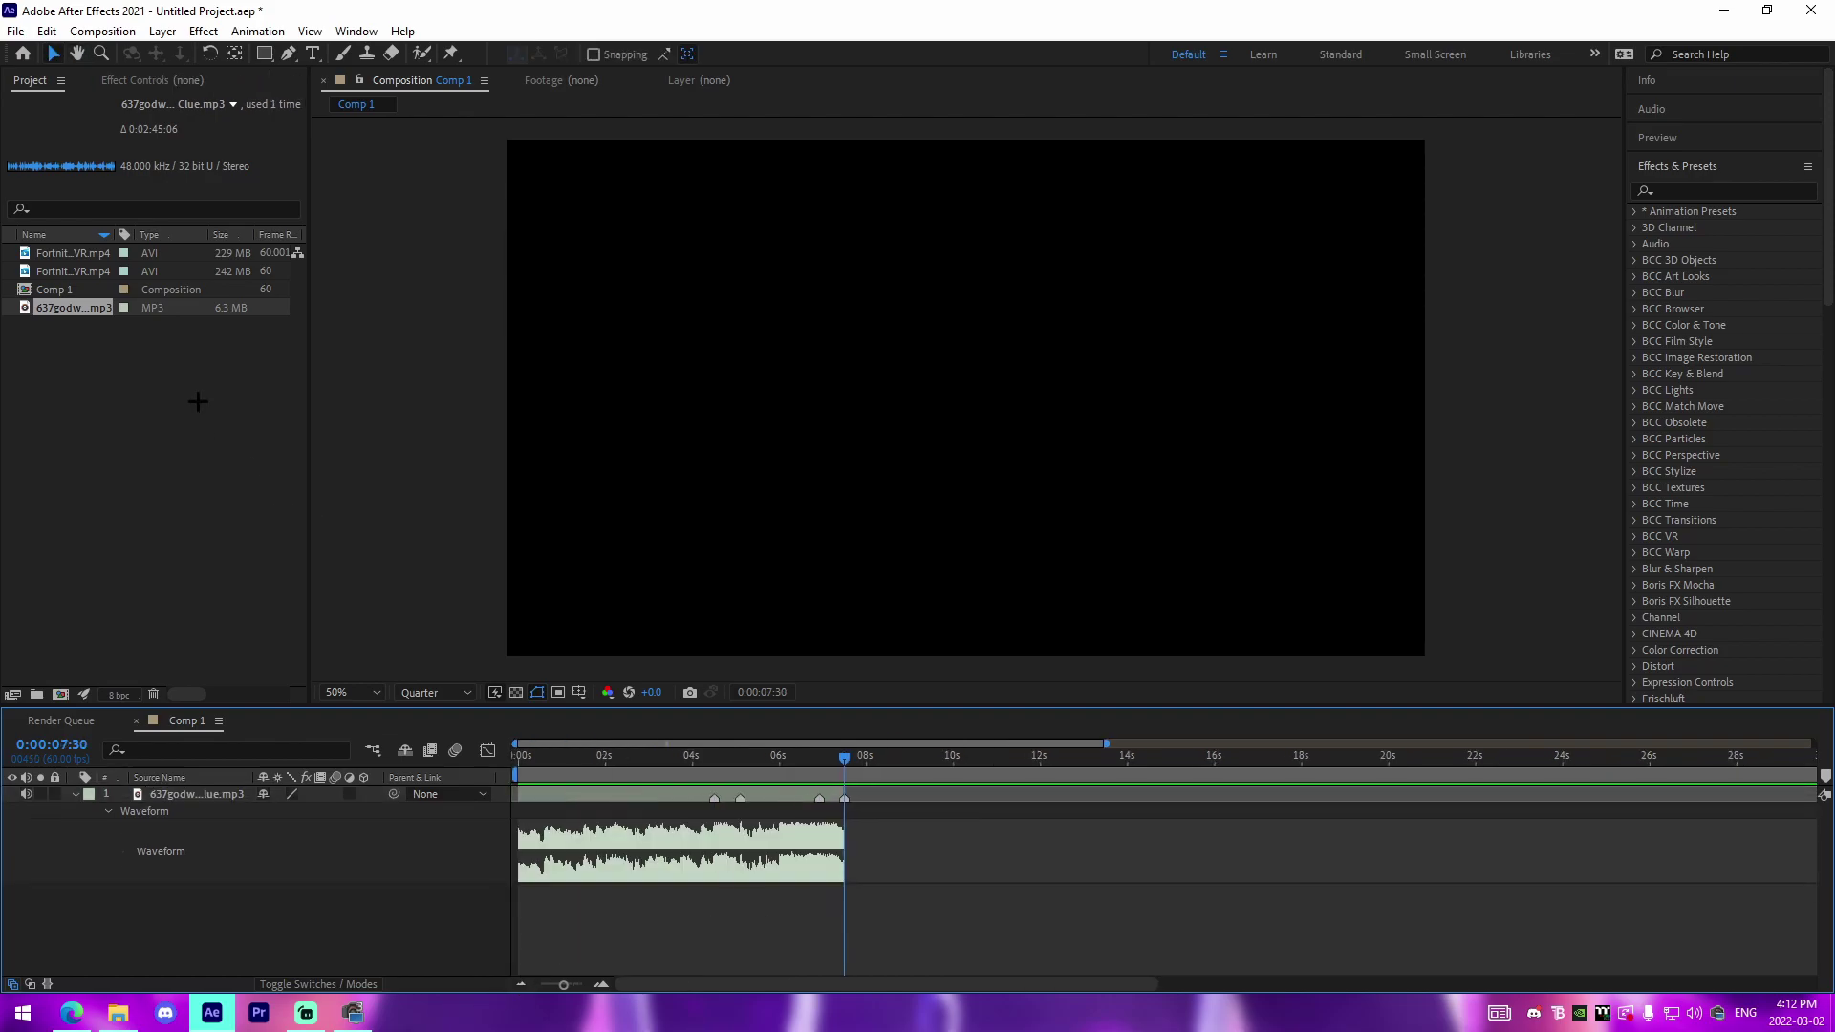
- Trim the 2021.04.15 Fortnite footage with its in point at 0:00:37:45 and an out point after the shot, and add it above the song
double_click(84, 254)
drag(1052, 649, 1405, 728)
double_click(84, 271)
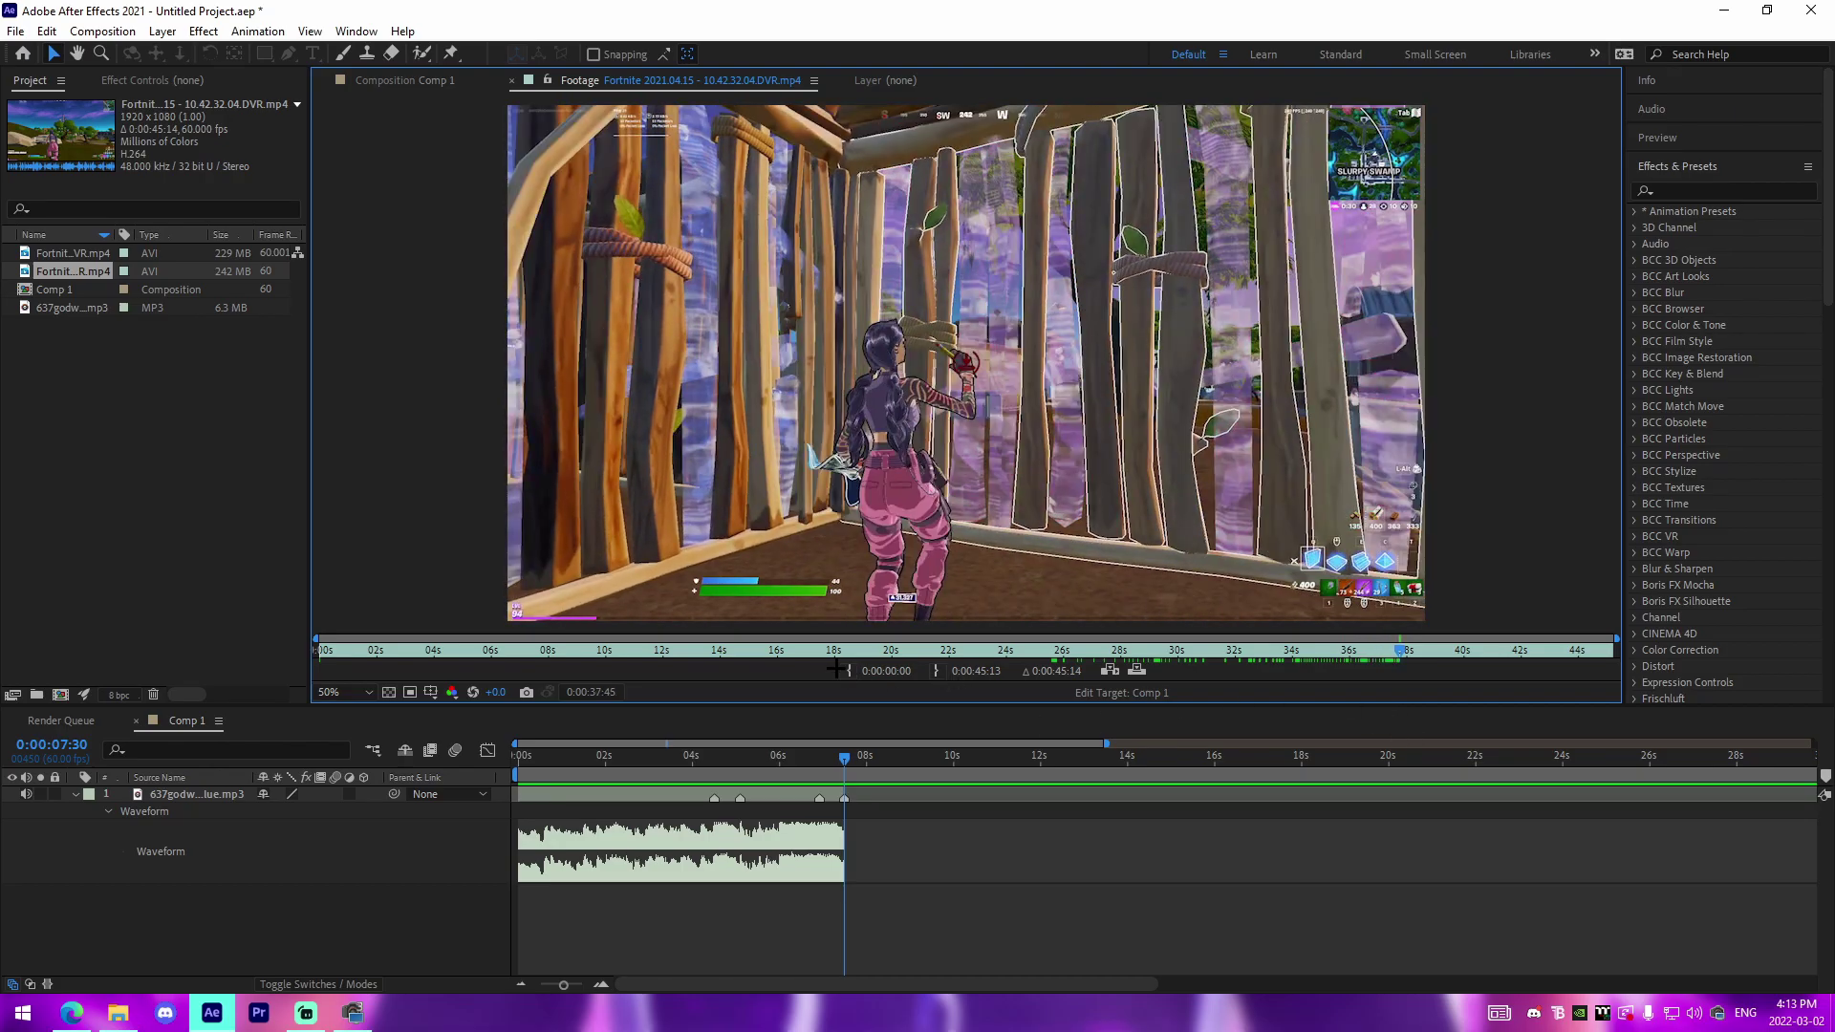
click(847, 670)
drag(1417, 645, 1535, 683)
click(935, 670)
mouse_move(101, 275)
mouse_down()
mouse_move(430, 612)
mouse_move(660, 792)
mouse_move(746, 791)
mouse_move(663, 793)
mouse_up()
- Align the gameplay clip's shot with the 0:00:04:30 beat marker and fit the clip from the composition start to the 0:00:05:06 marker
click(584, 986)
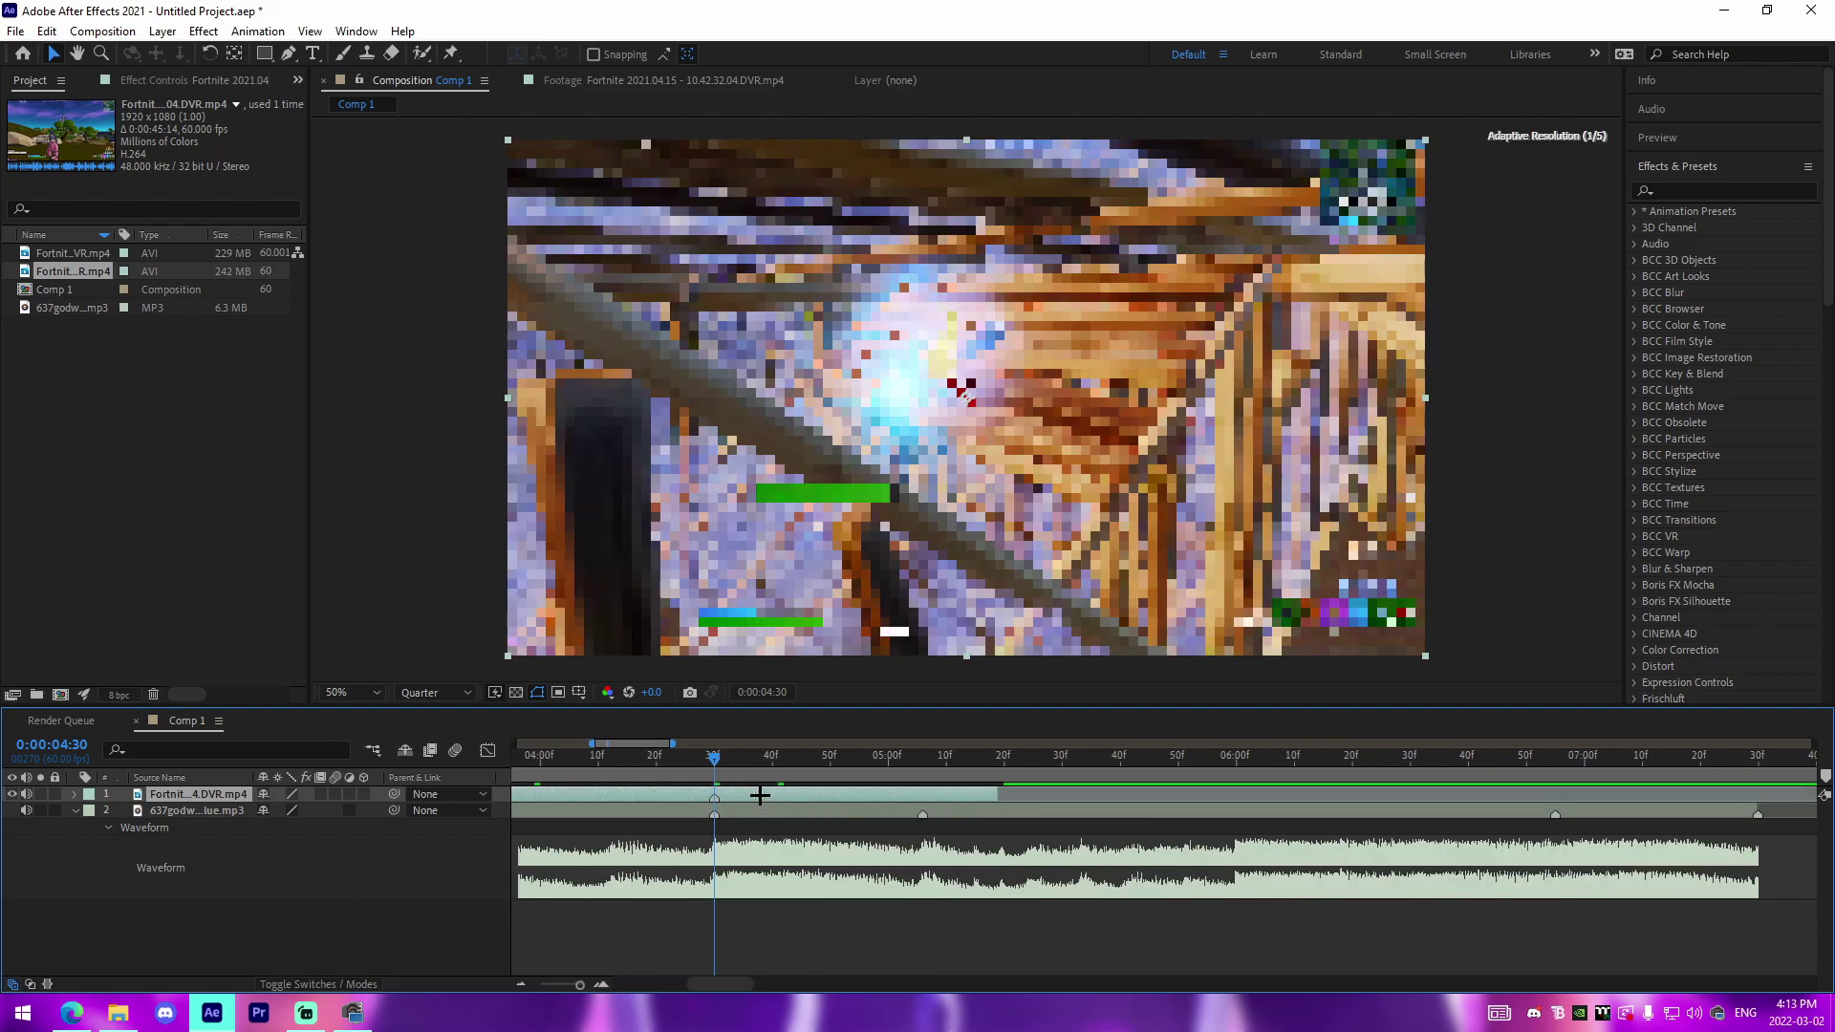
drag(997, 791, 925, 814)
click(521, 983)
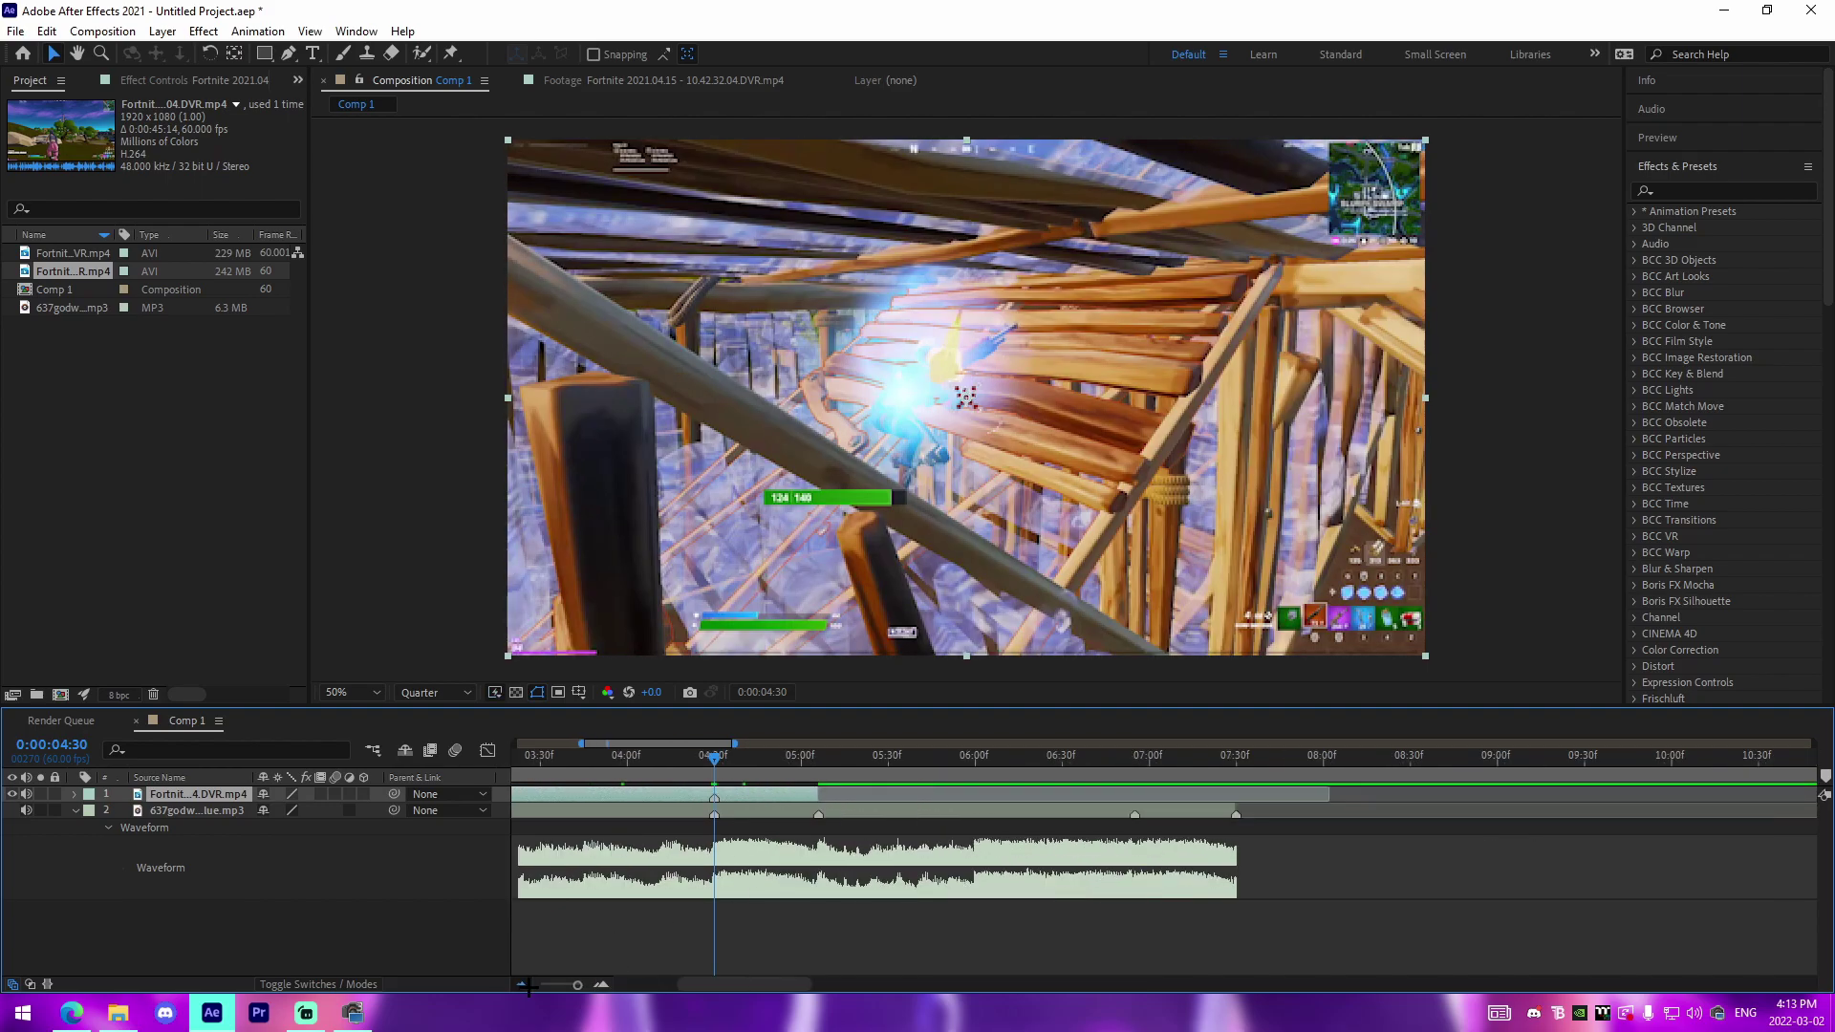
click(520, 983)
click(521, 983)
drag(614, 795, 513, 794)
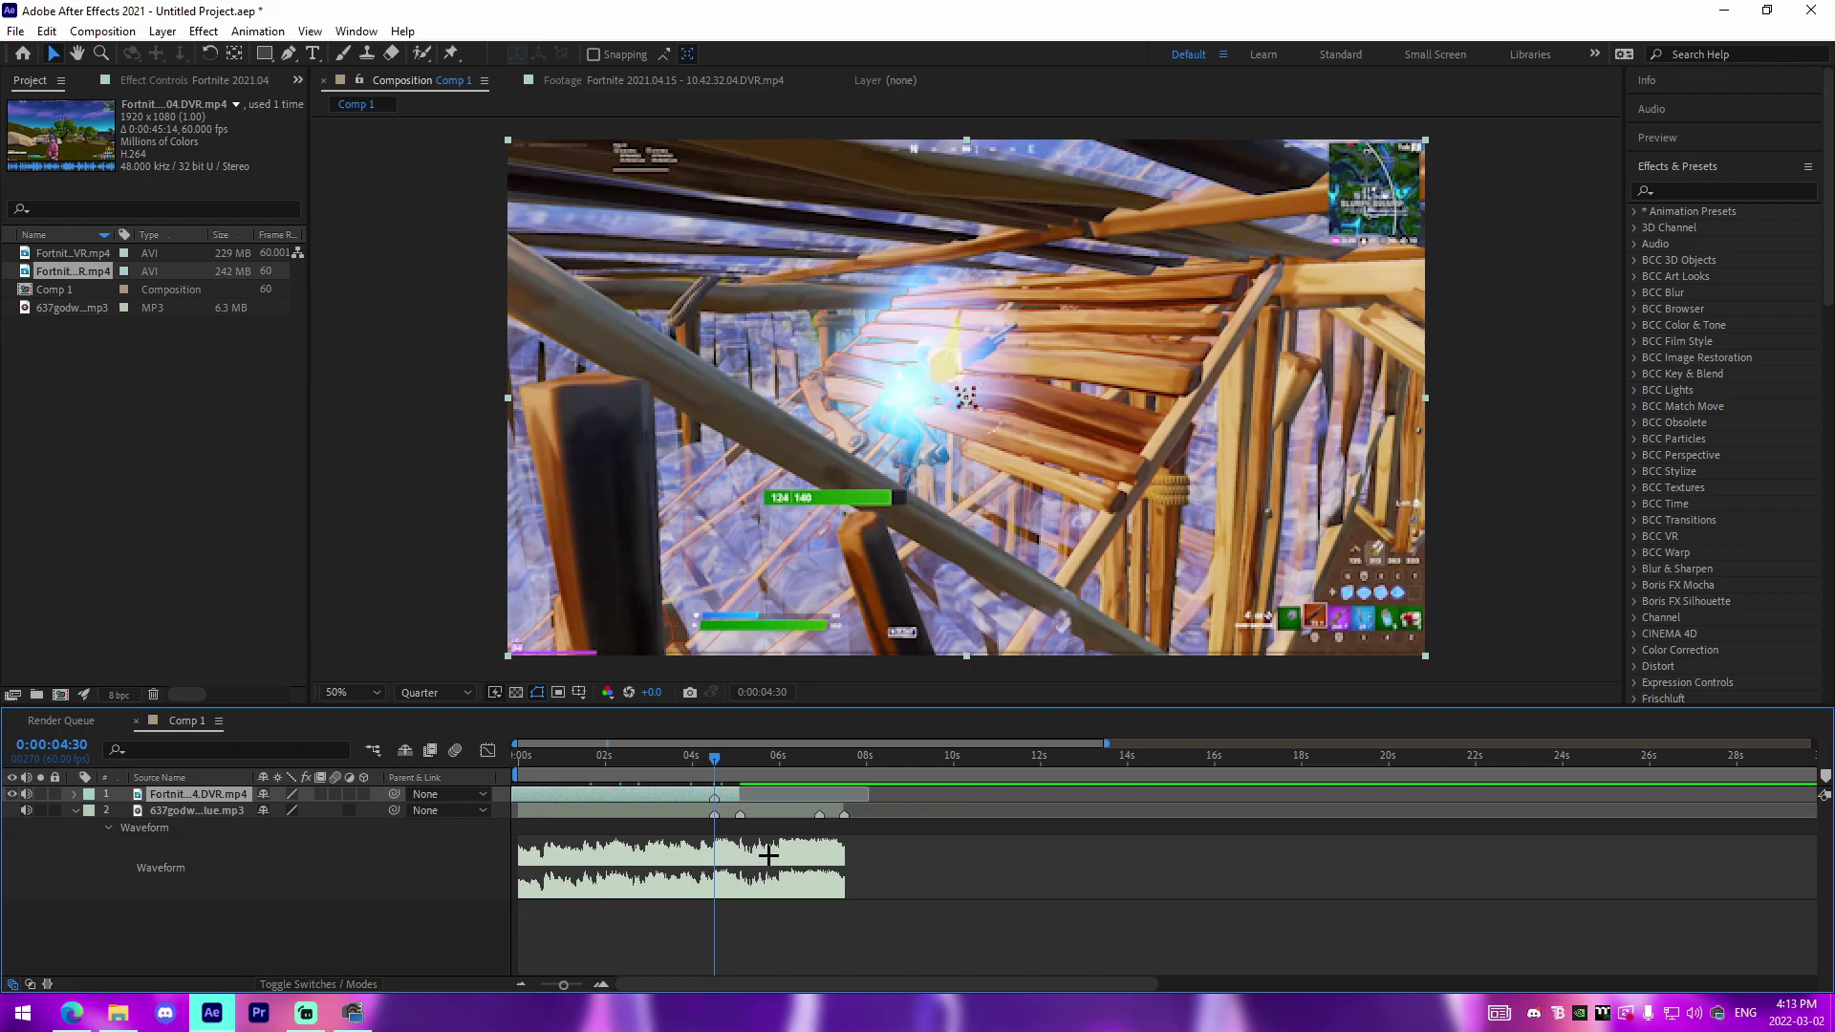
- Split the gameplay clip just before the shot at 0:00:04:06
click(601, 984)
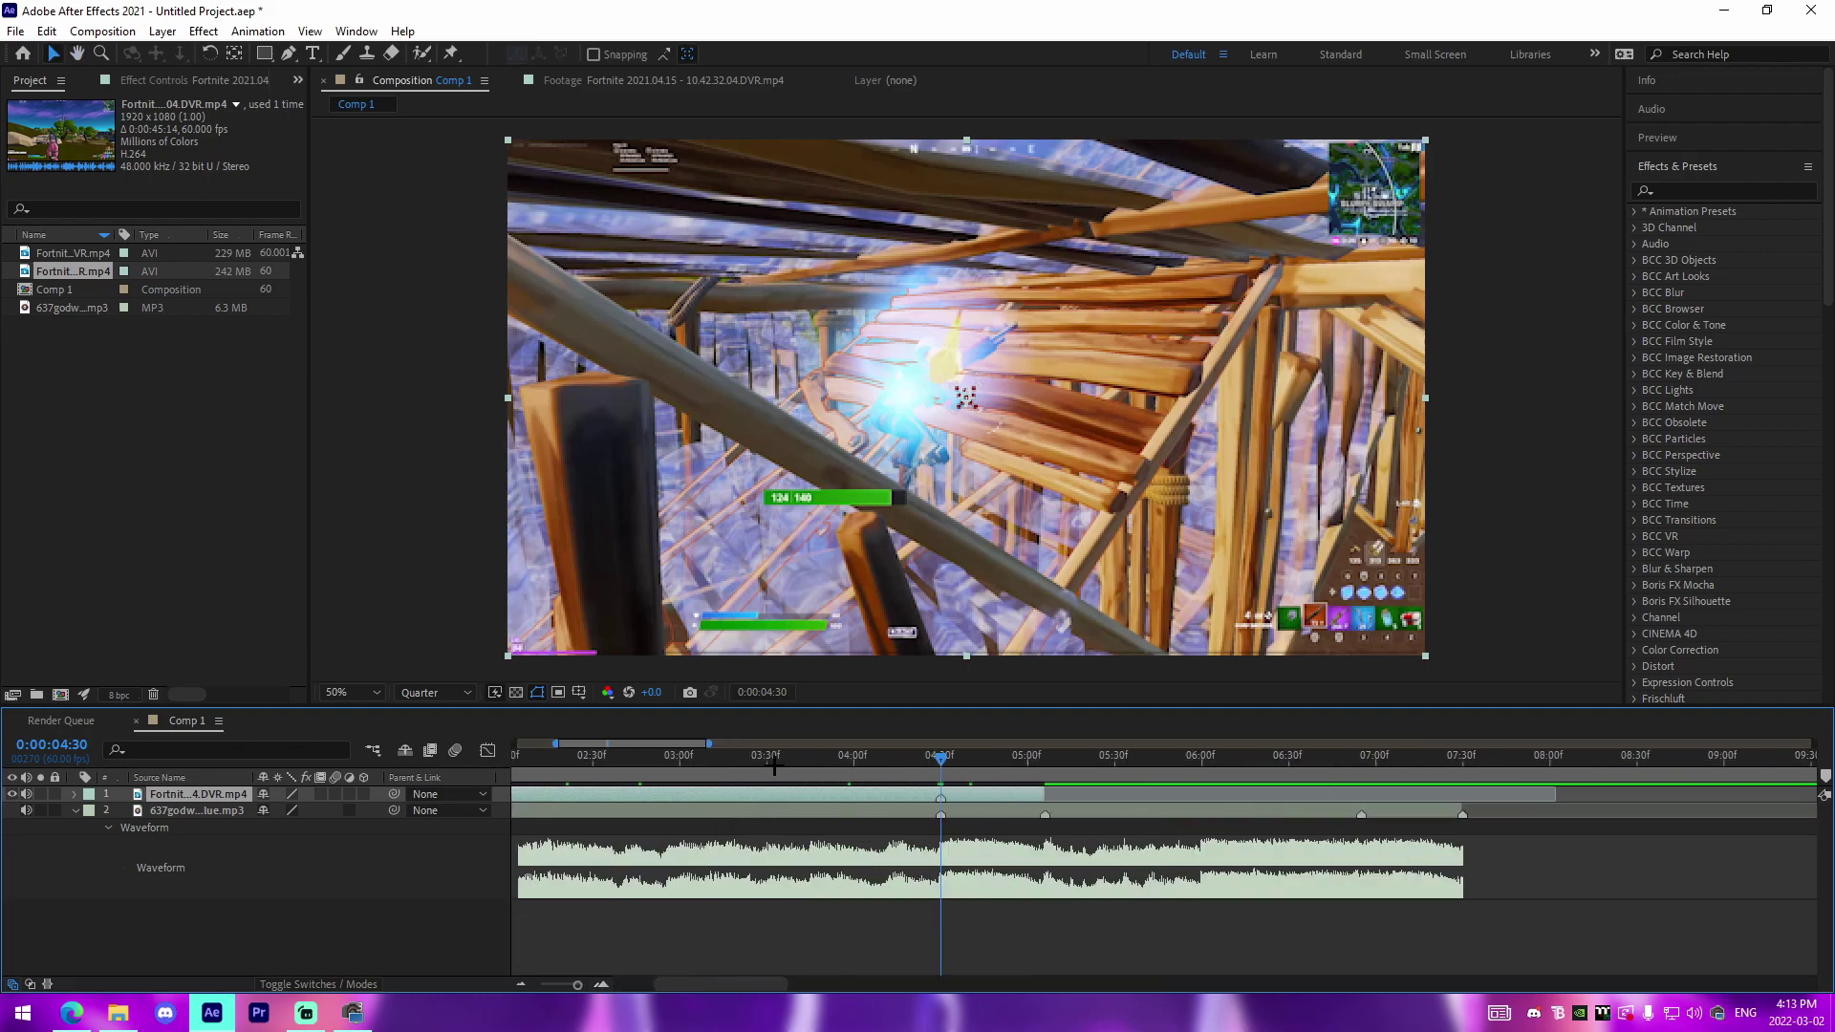
click(789, 757)
drag(789, 767, 867, 803)
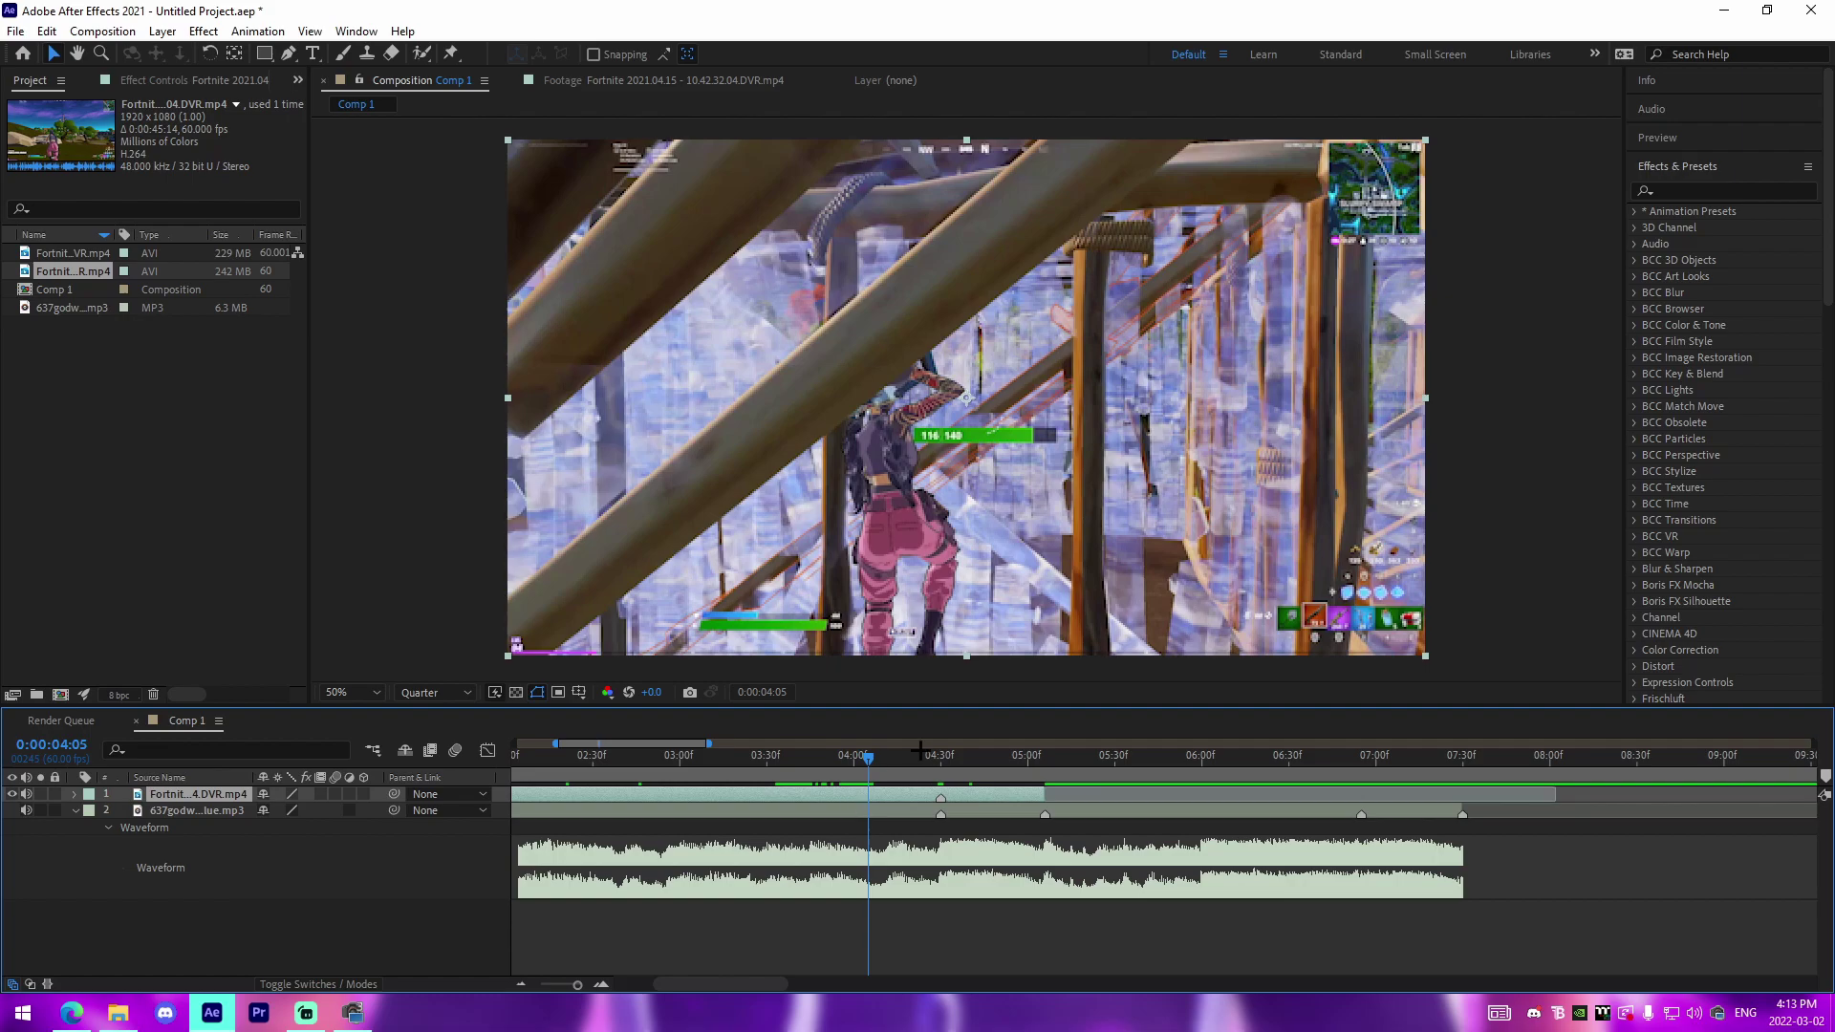
key(Page_Down)
key(ctrl+shift+d)
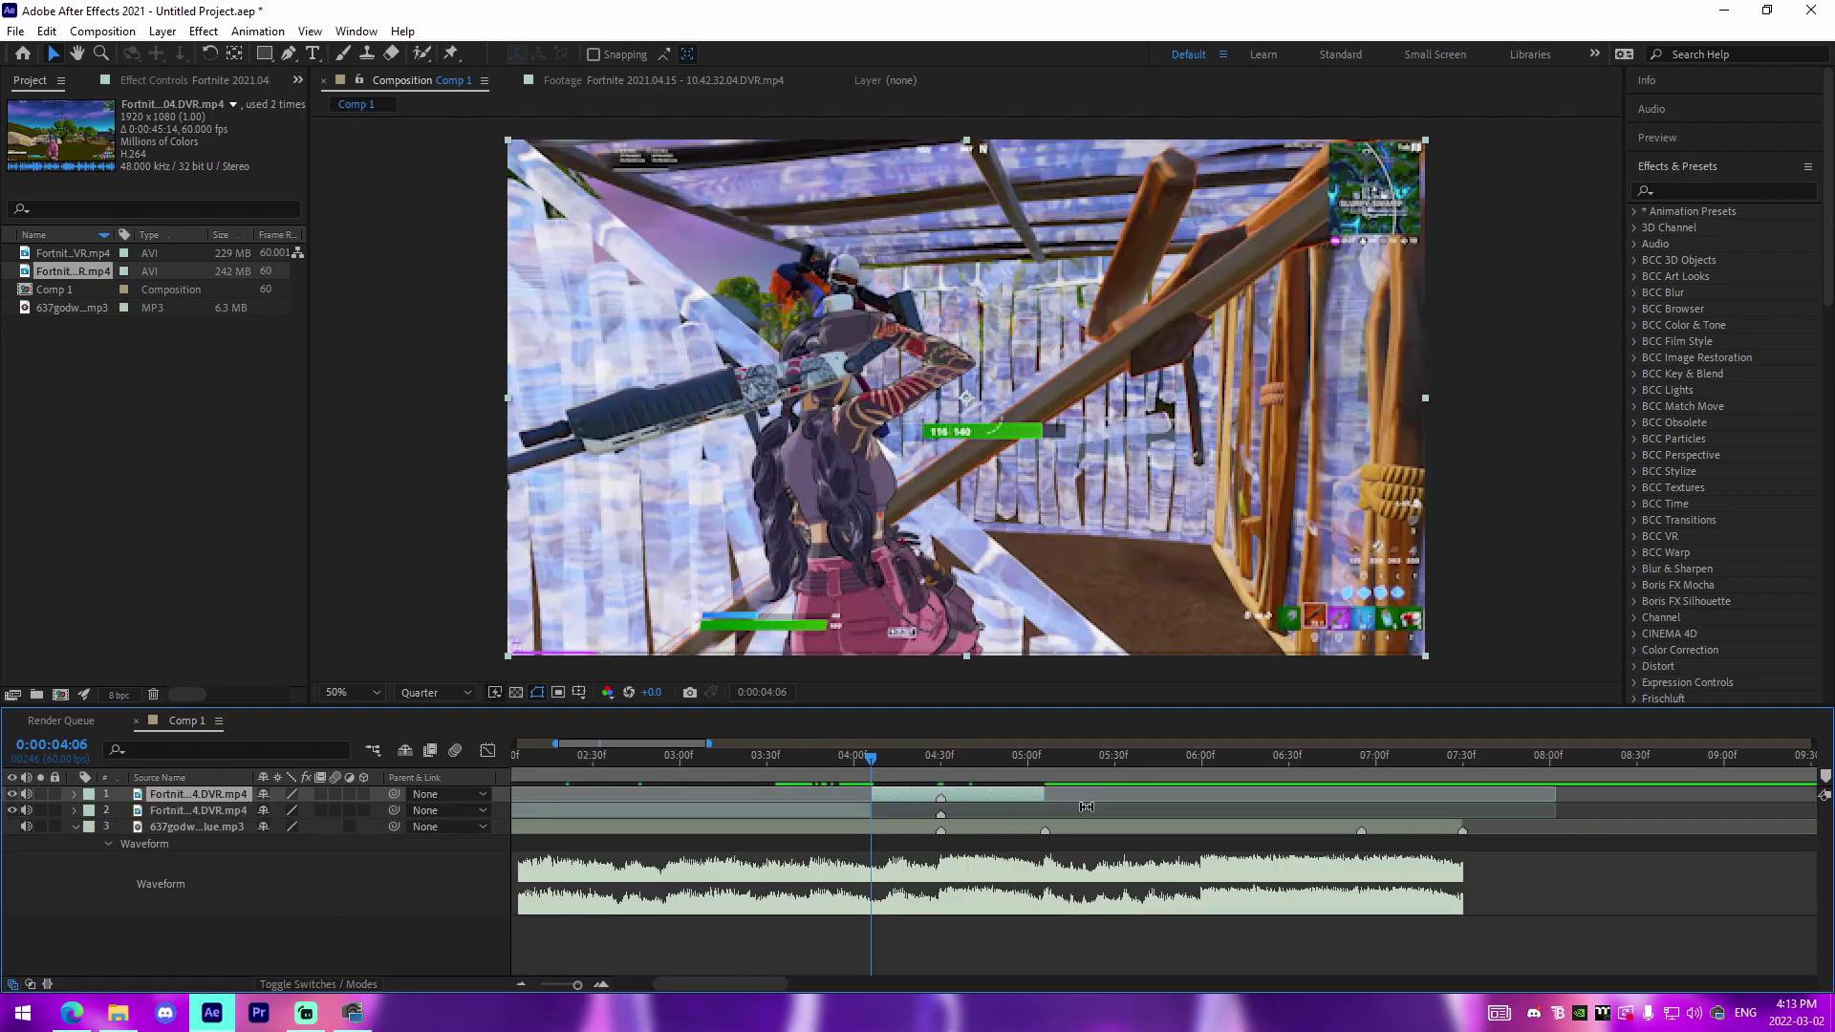
- Enable time remapping on the second part of the clip and add keyframes at 0:00:04:06, 0:00:04:30 and 0:00:05:06
key(ctrl+alt+t)
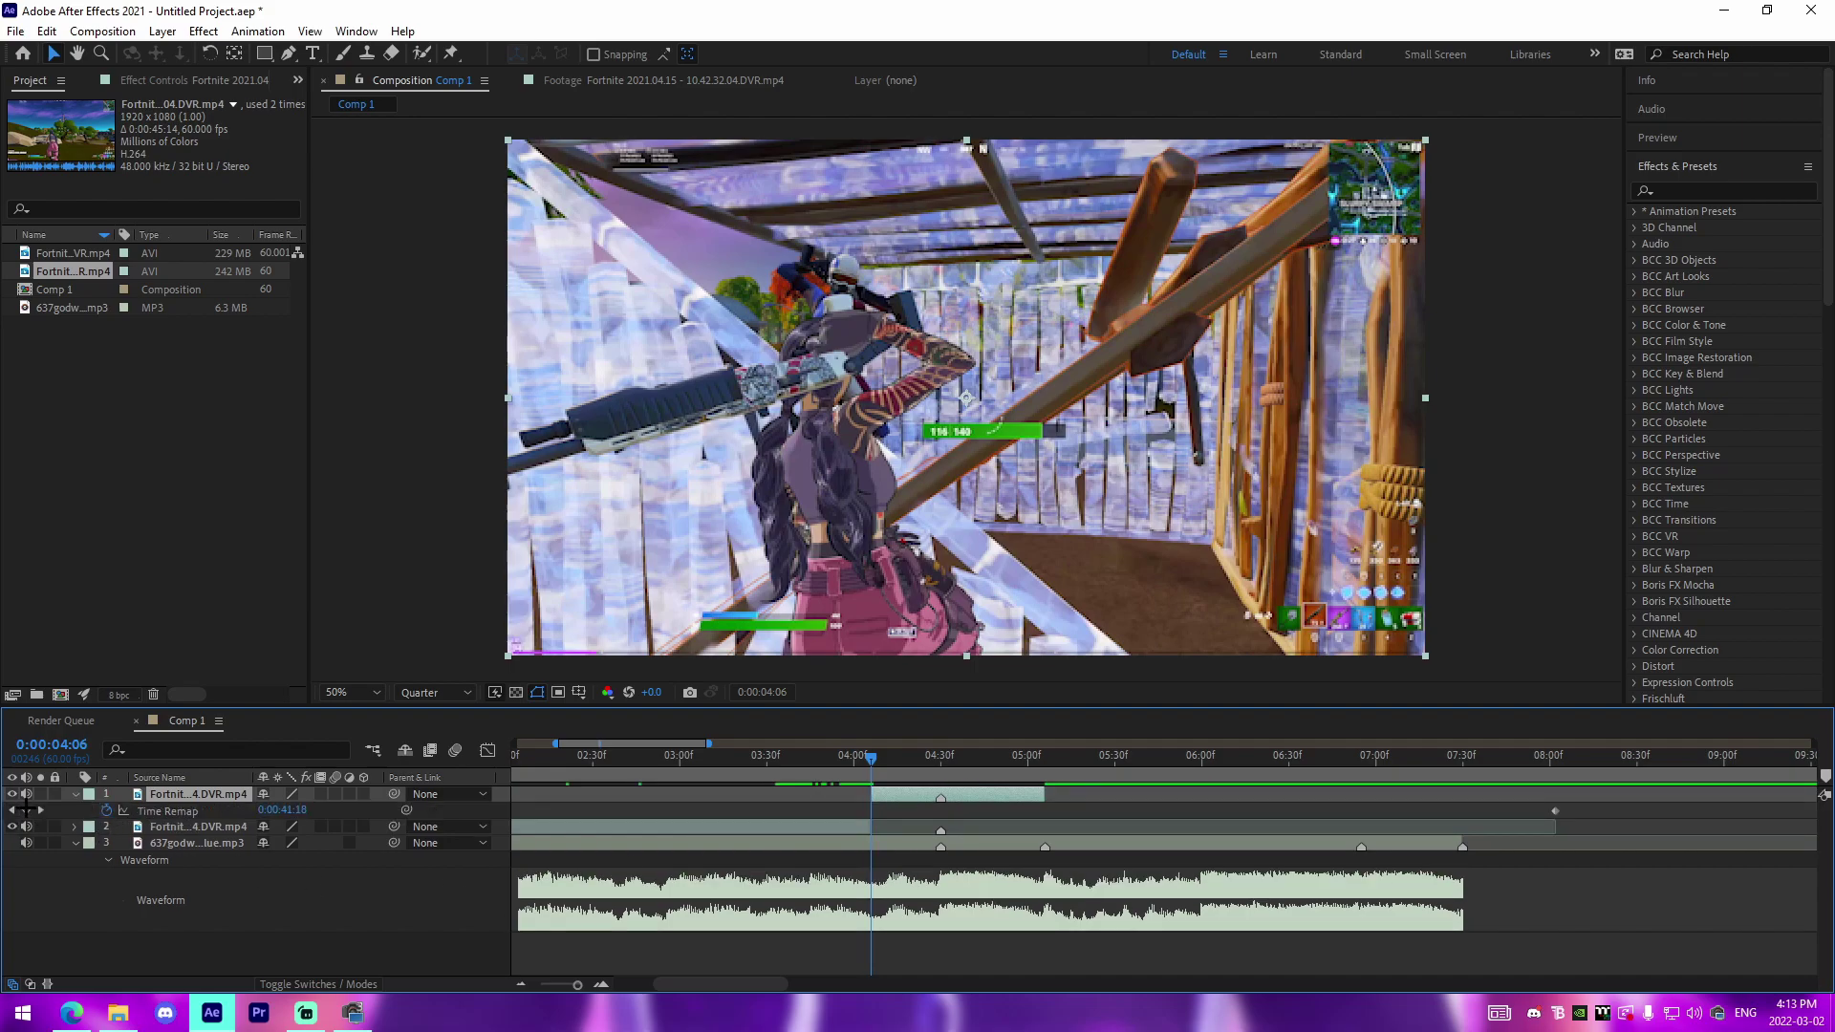
click(26, 811)
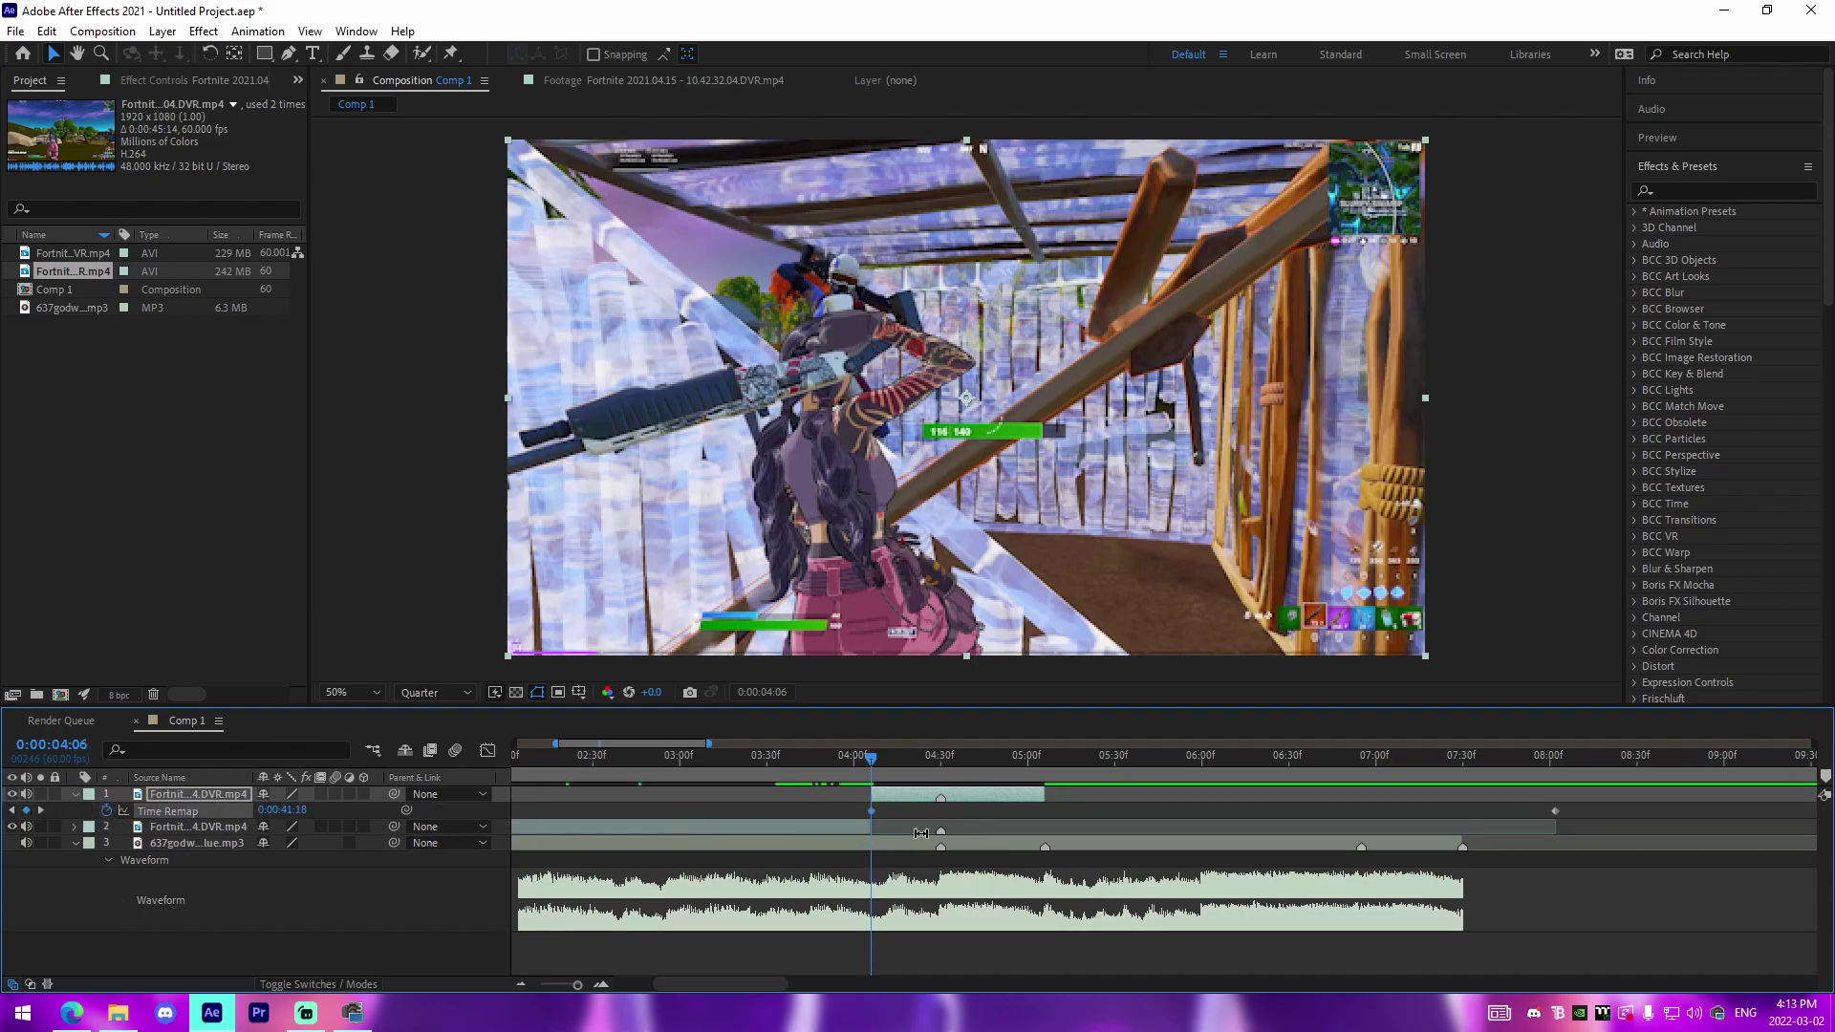
key(k)
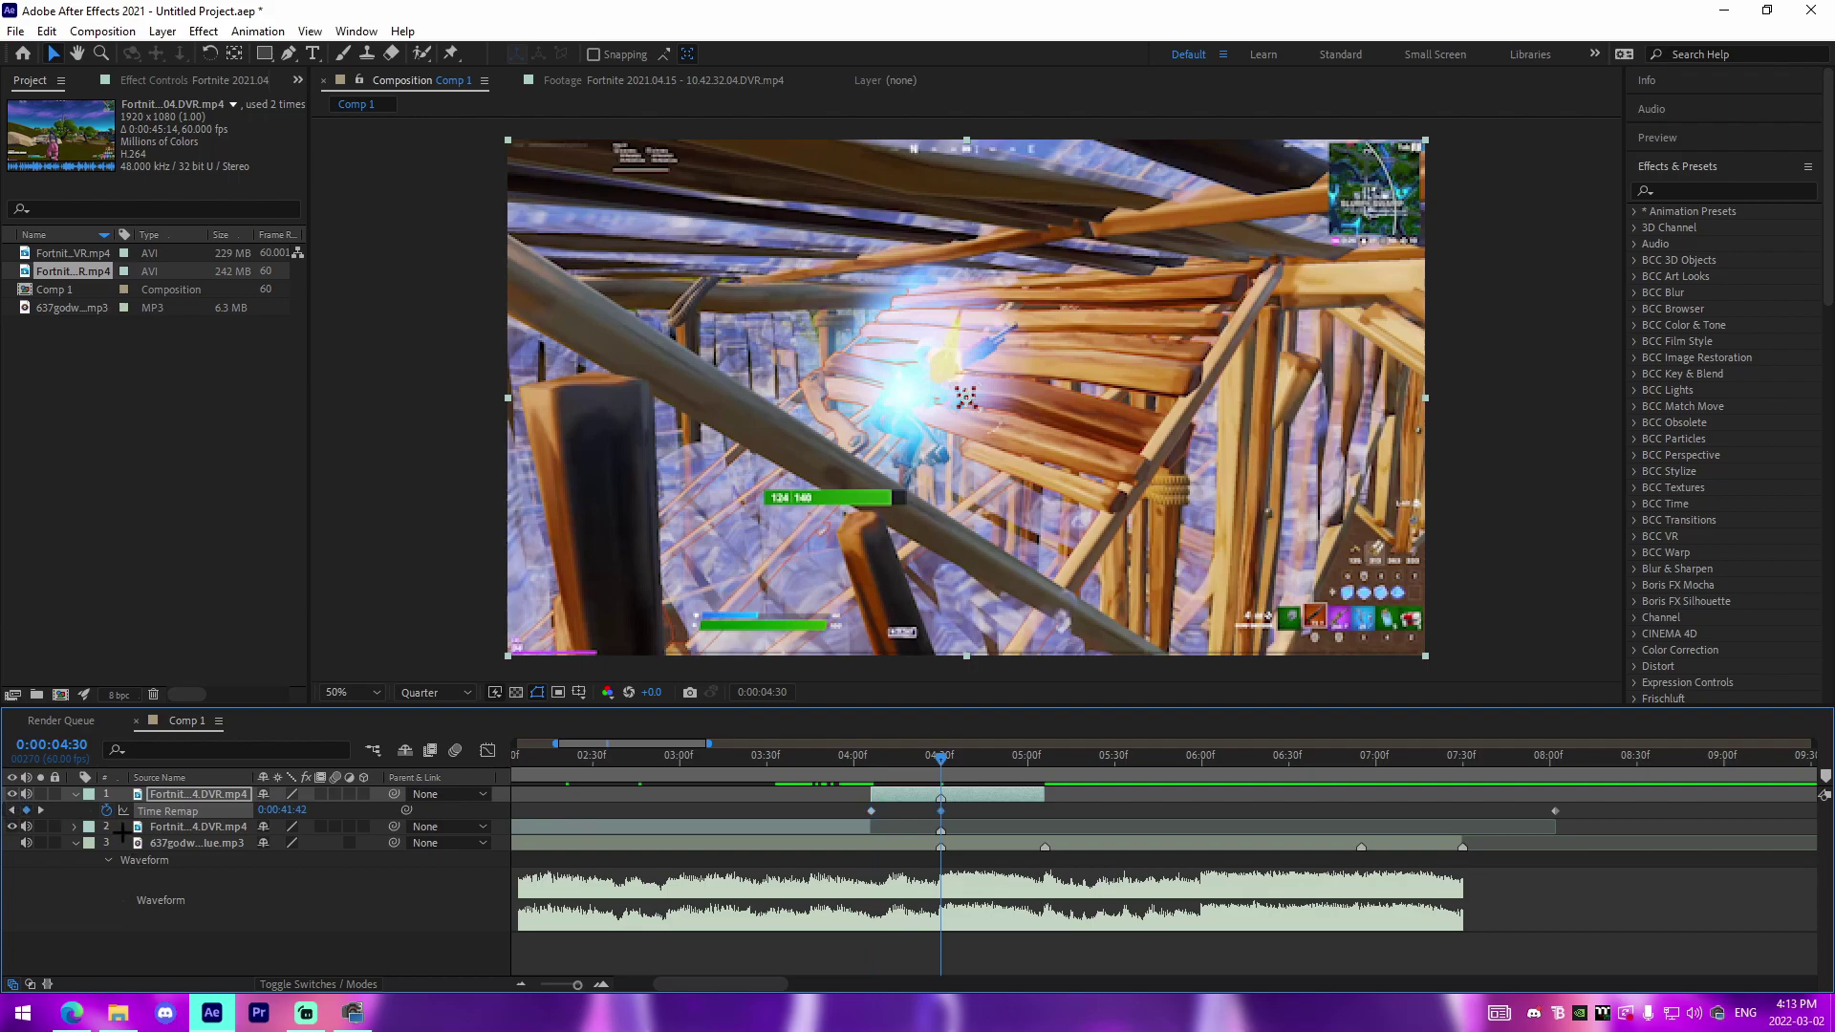
key(k)
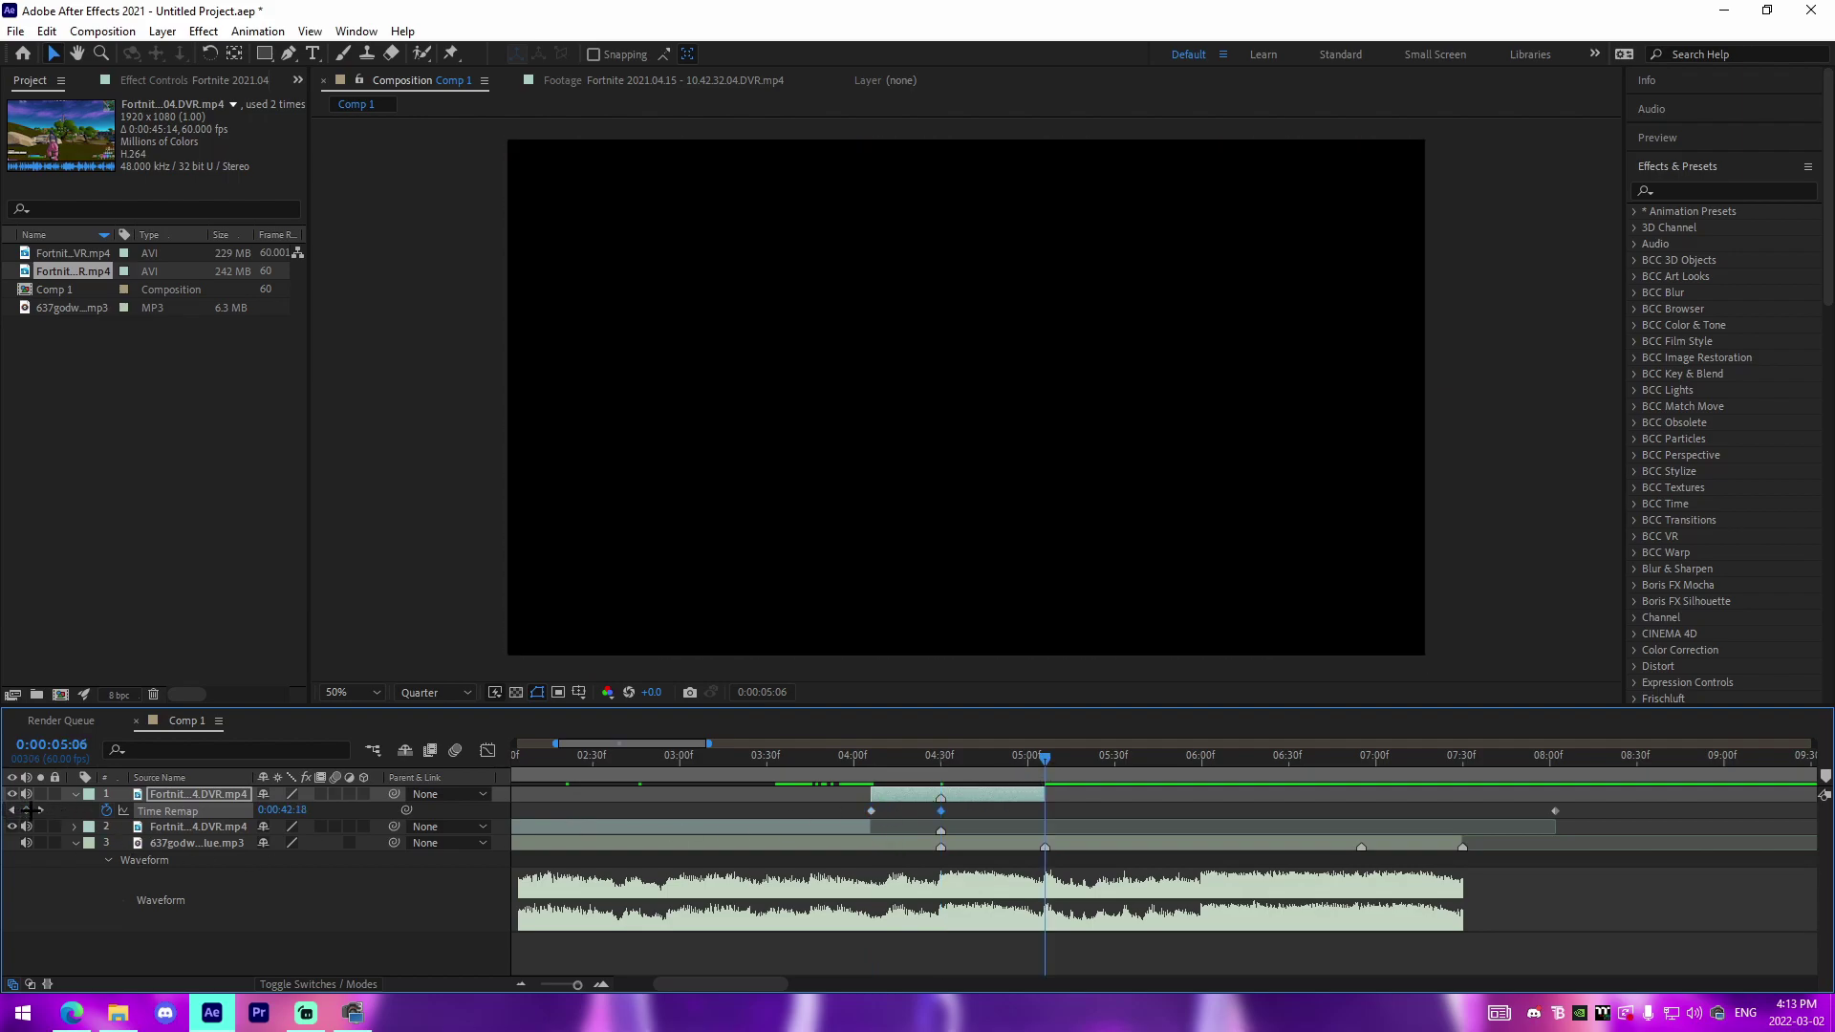
- Ease the time remap keyframes in the Graph Editor and shape the curve handles around the 0:00:04:06 and 0:00:04:30 keyframes
drag(837, 825, 985, 801)
click(486, 749)
click(600, 982)
drag(677, 902, 626, 822)
click(646, 935)
drag(691, 935, 763, 929)
drag(753, 760, 784, 760)
drag(857, 918, 807, 907)
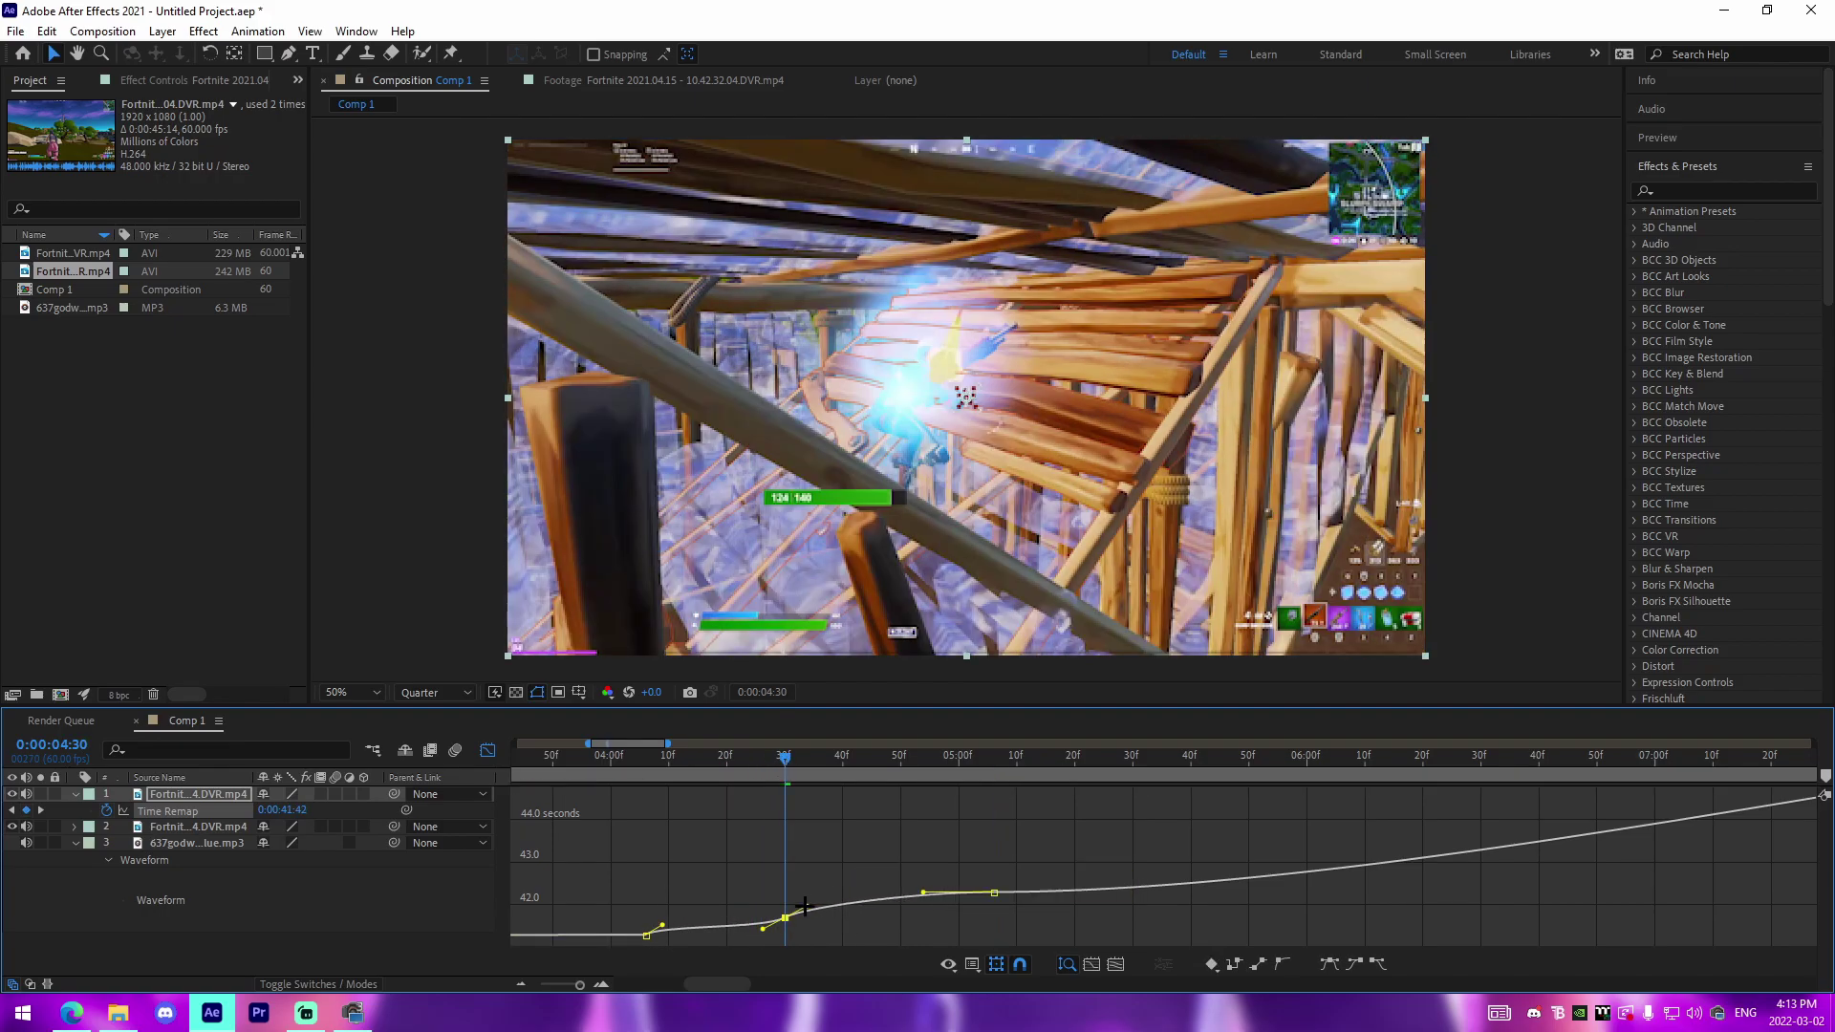
- Move the 0:00:05:06 time remap keyframe to about 0:00:05:29, refine the neighbouring curve handles and preview the speed ramp
drag(997, 893, 1128, 888)
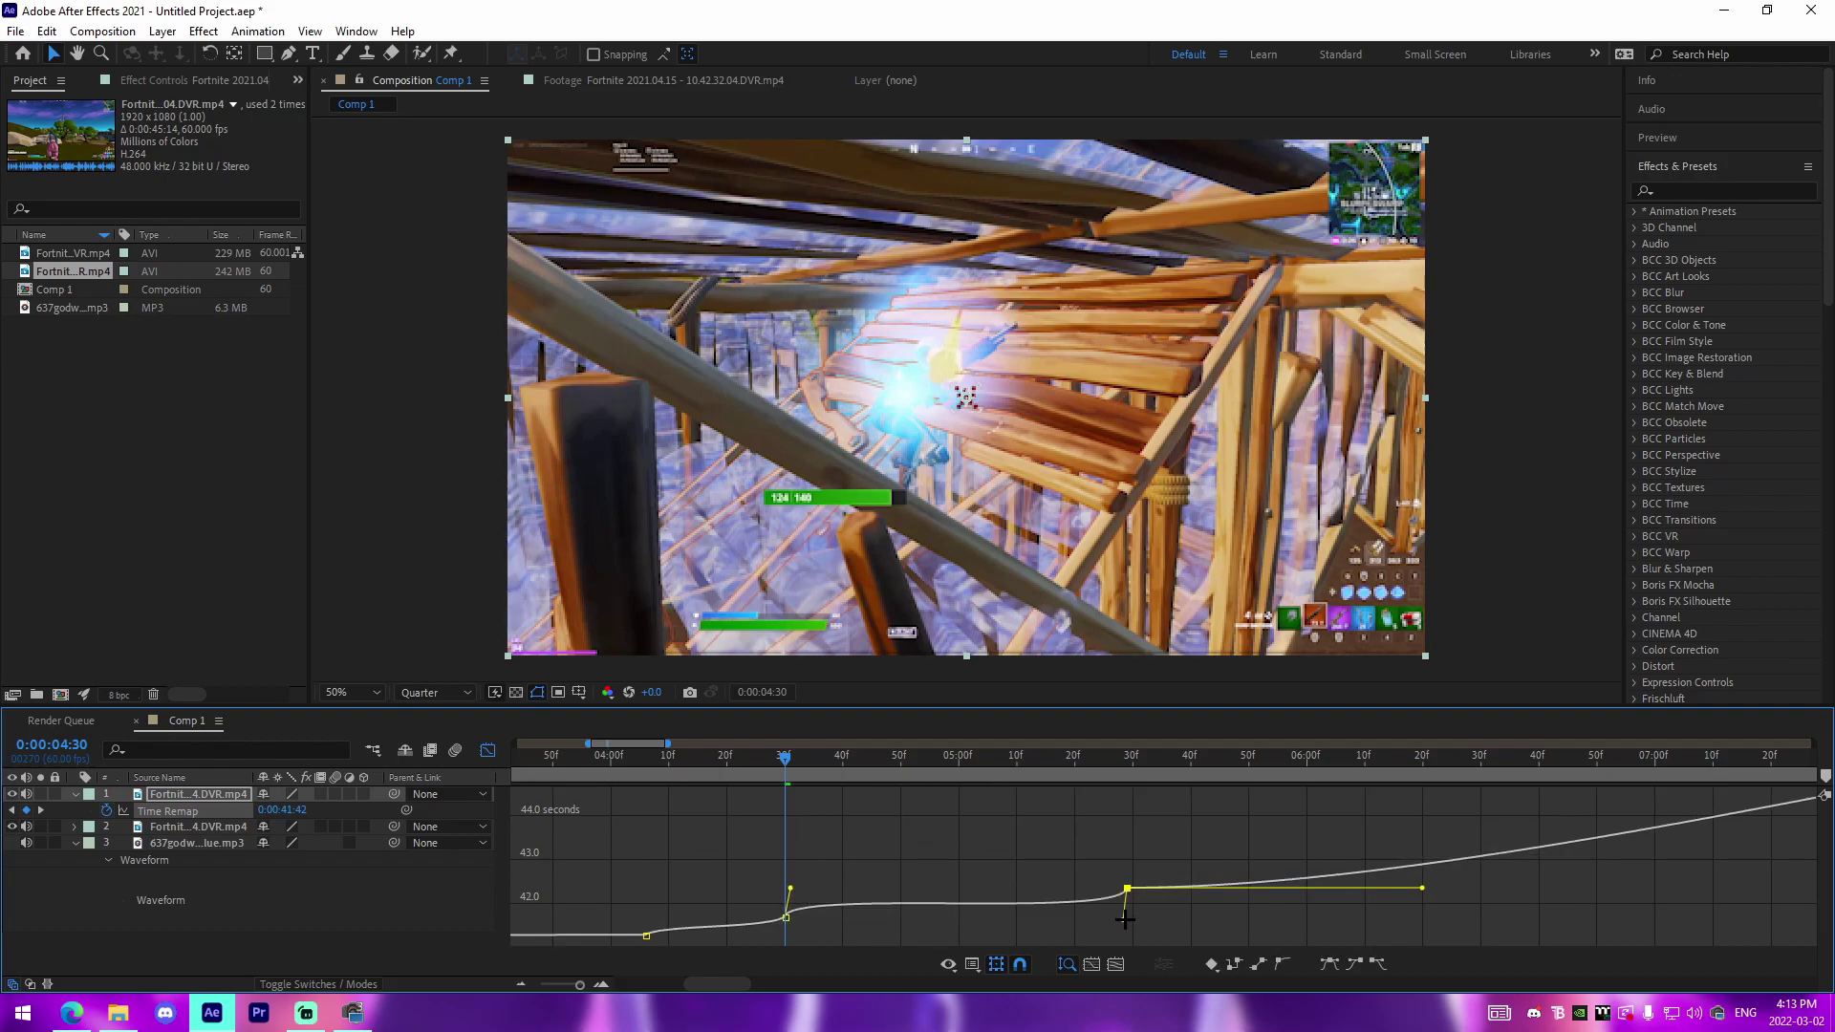
key(space)
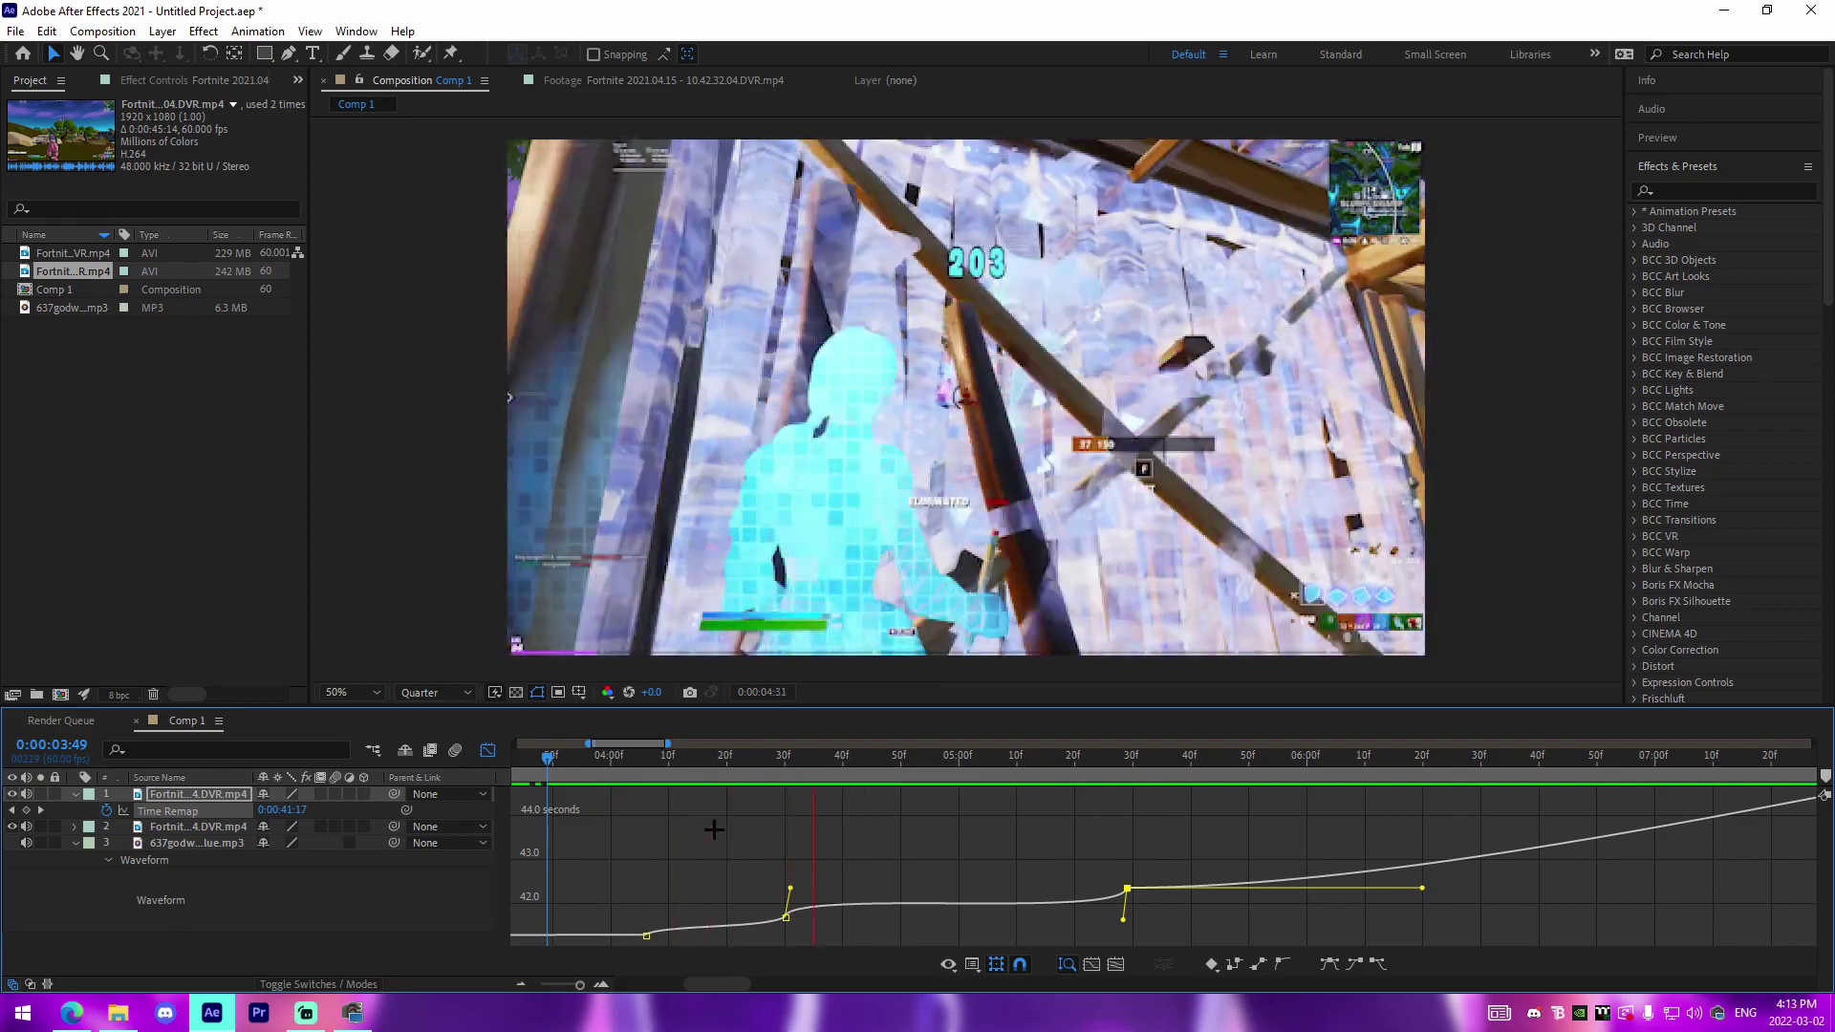
click(601, 983)
drag(1320, 917, 1328, 895)
click(1261, 889)
drag(739, 842, 857, 833)
drag(573, 761, 558, 761)
key(space)
key(space)
key(space)
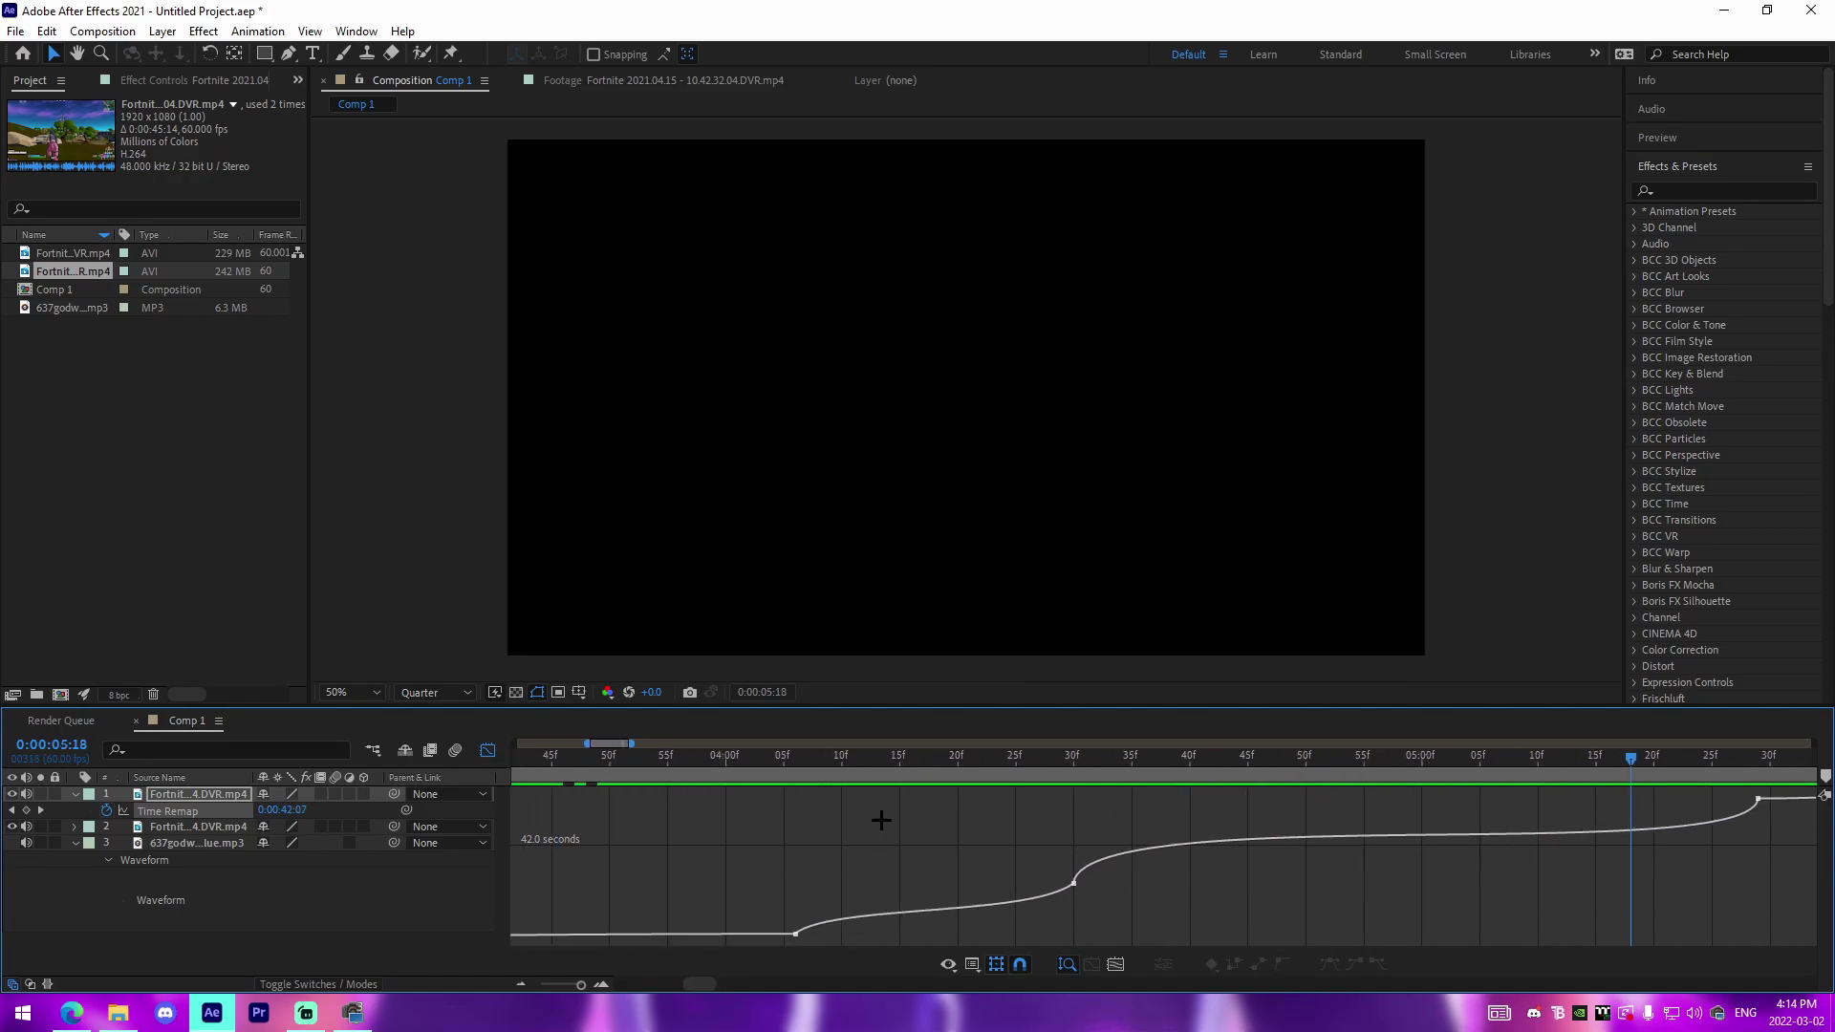
- Preview the speed ramp, turn on frame blending for the time-remapped top clip and mute its audio
key(space)
click(1073, 883)
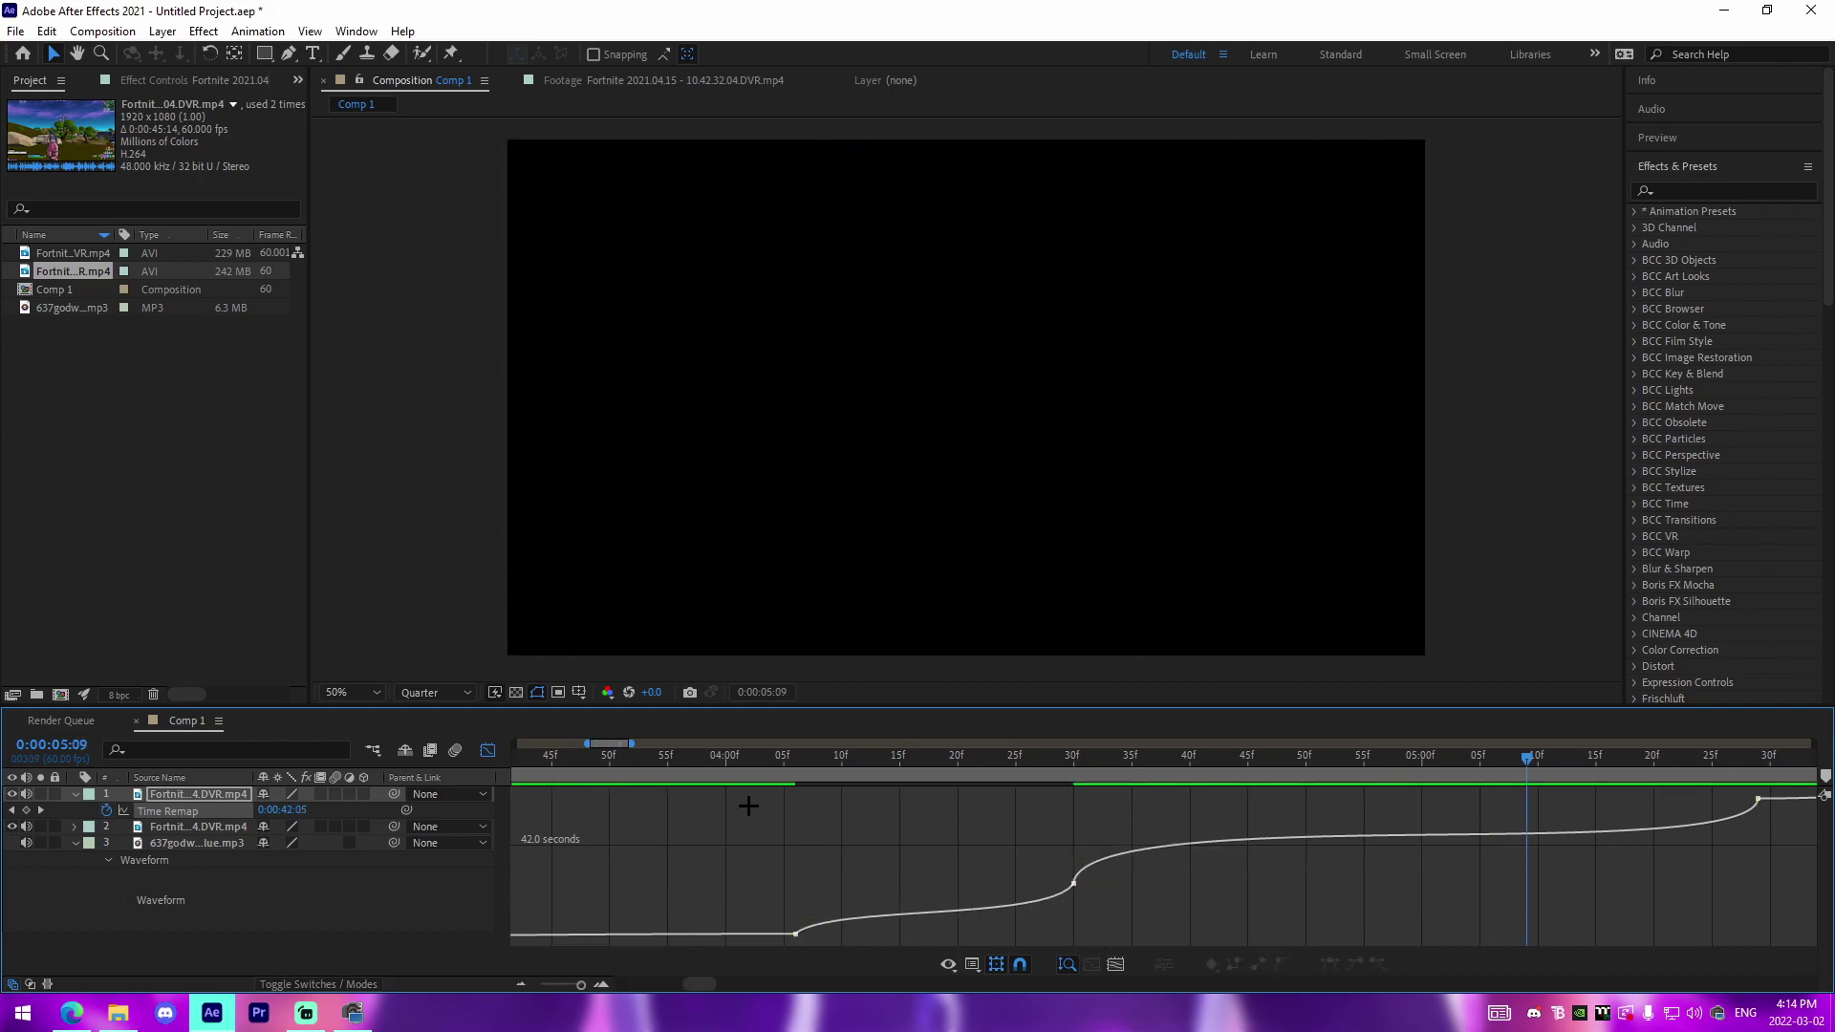
click(667, 782)
key(space)
key(space)
click(318, 794)
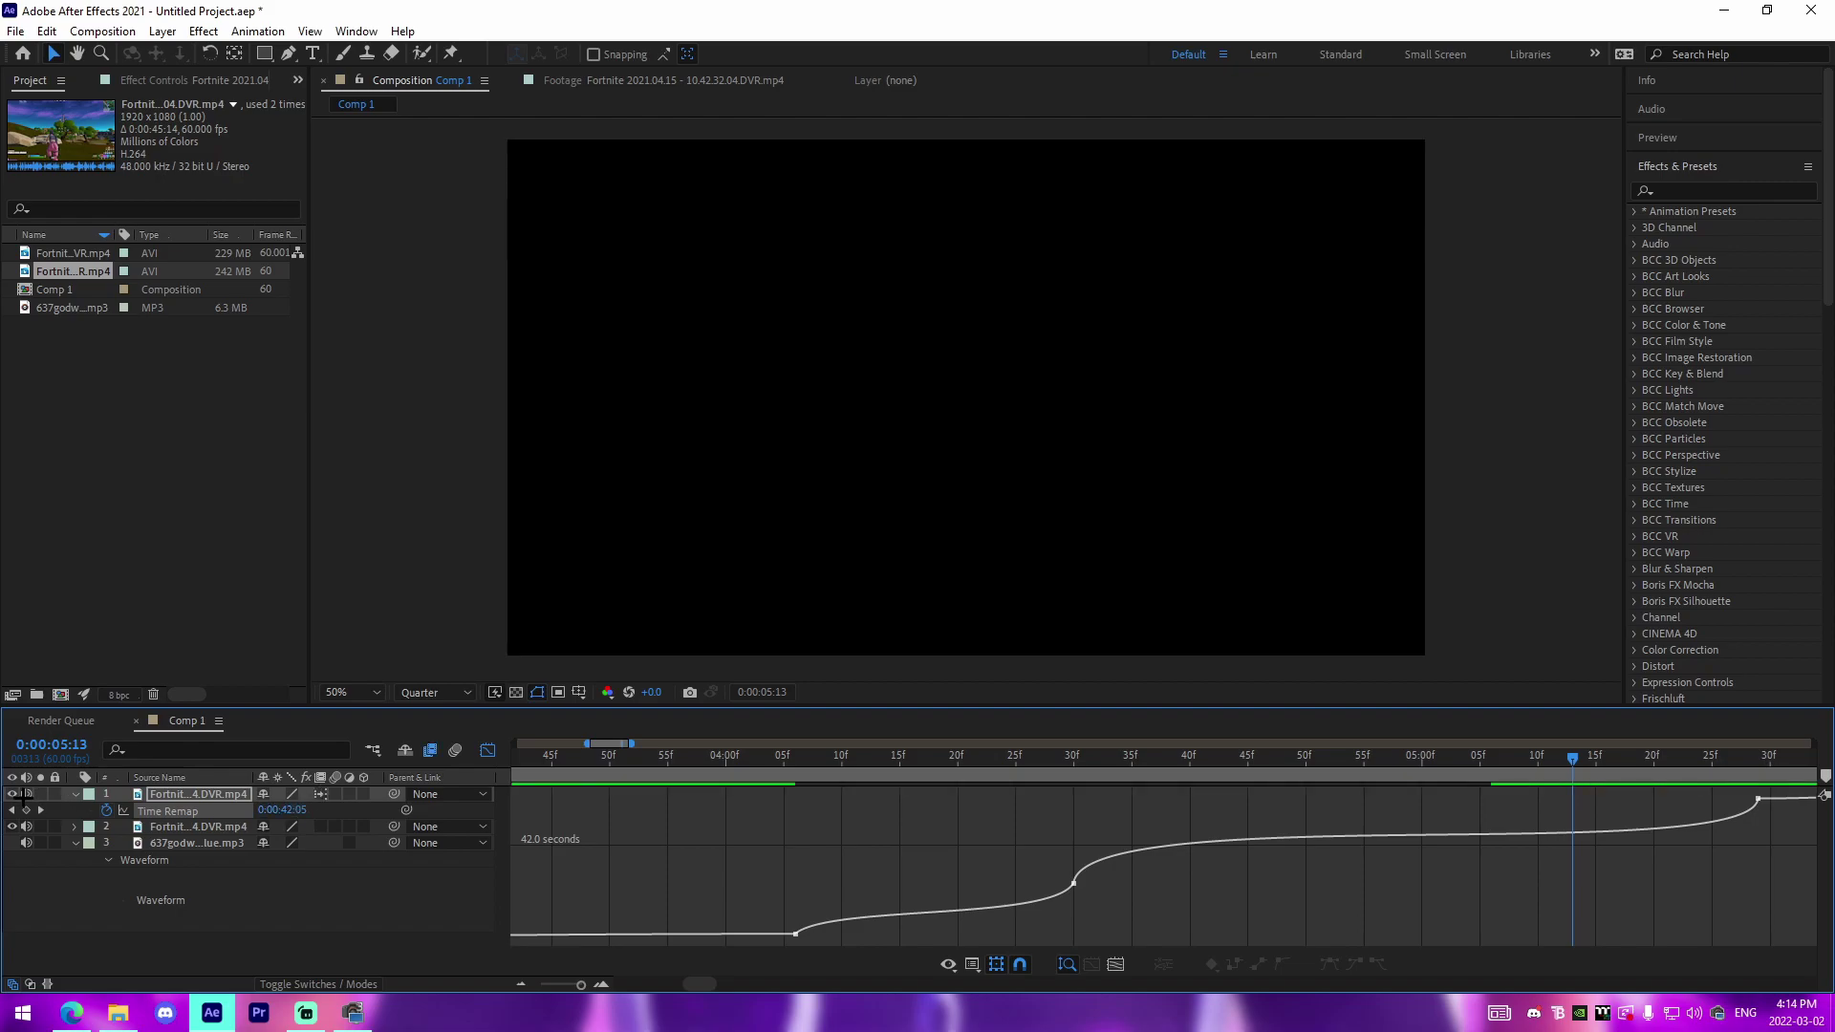
click(488, 750)
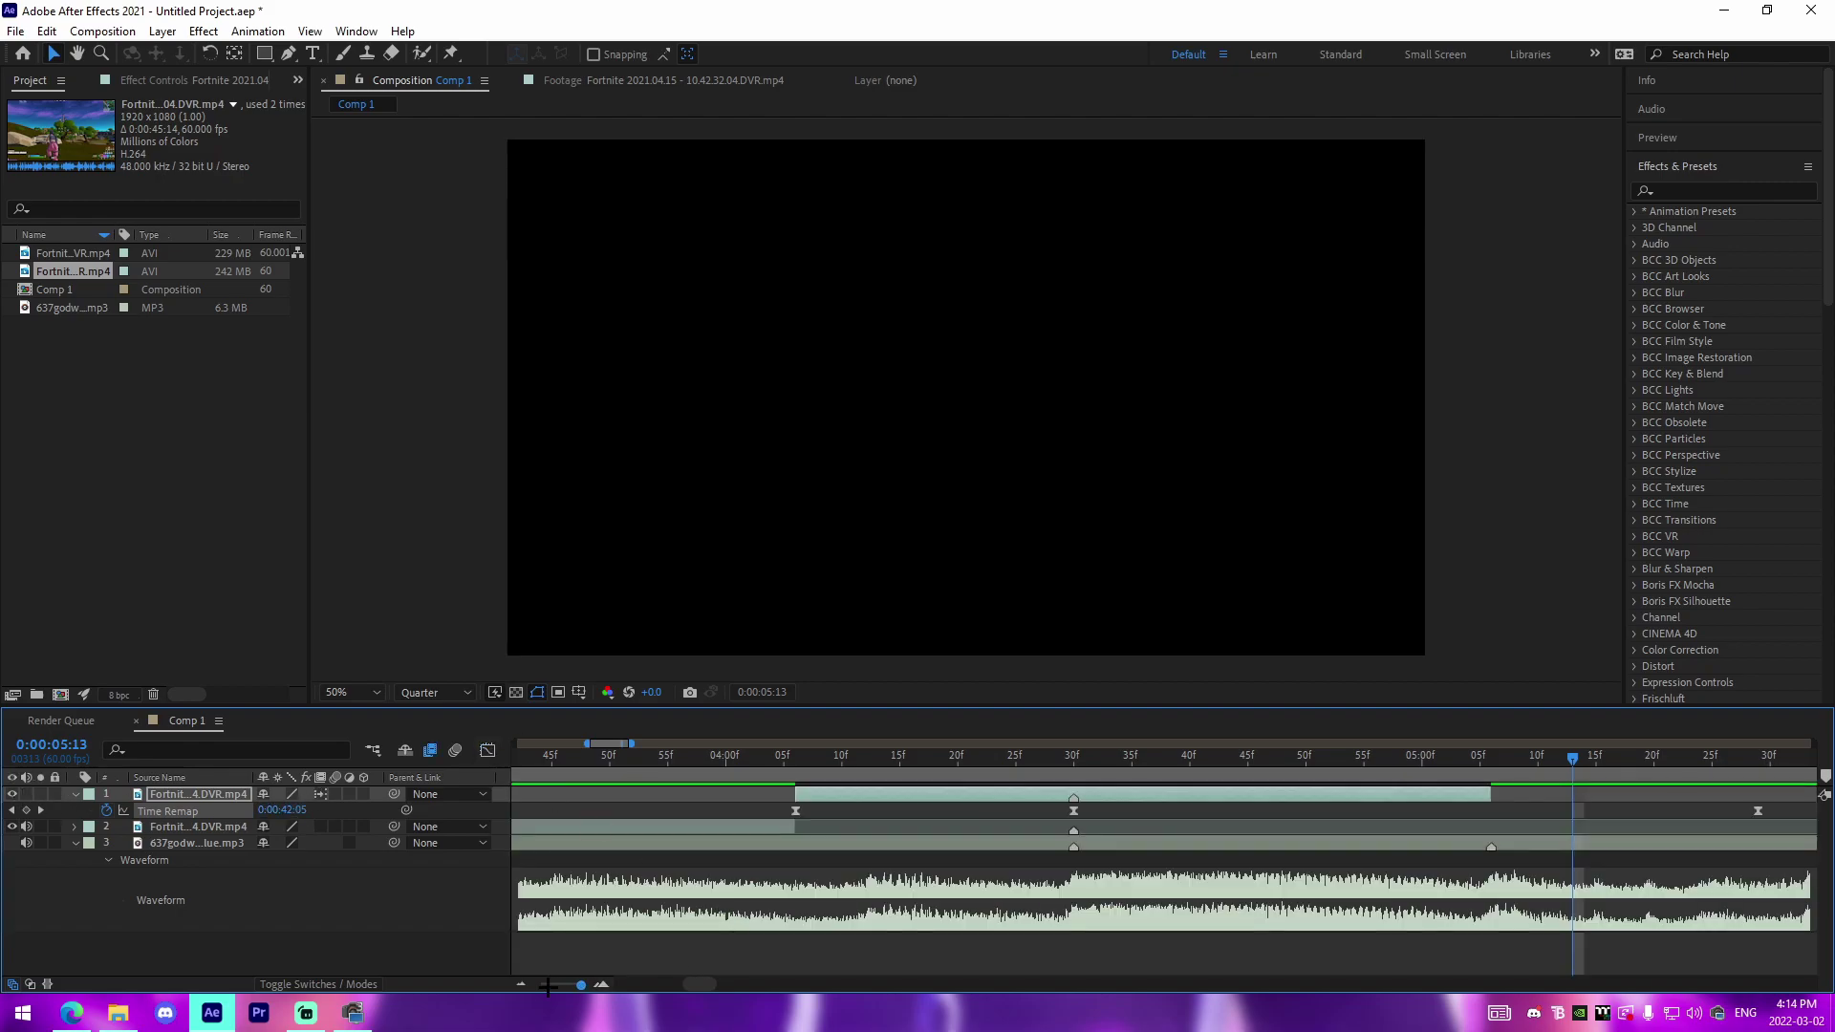
- Save the project as sampleadvanced
key(ctrl+s)
text(samepl)
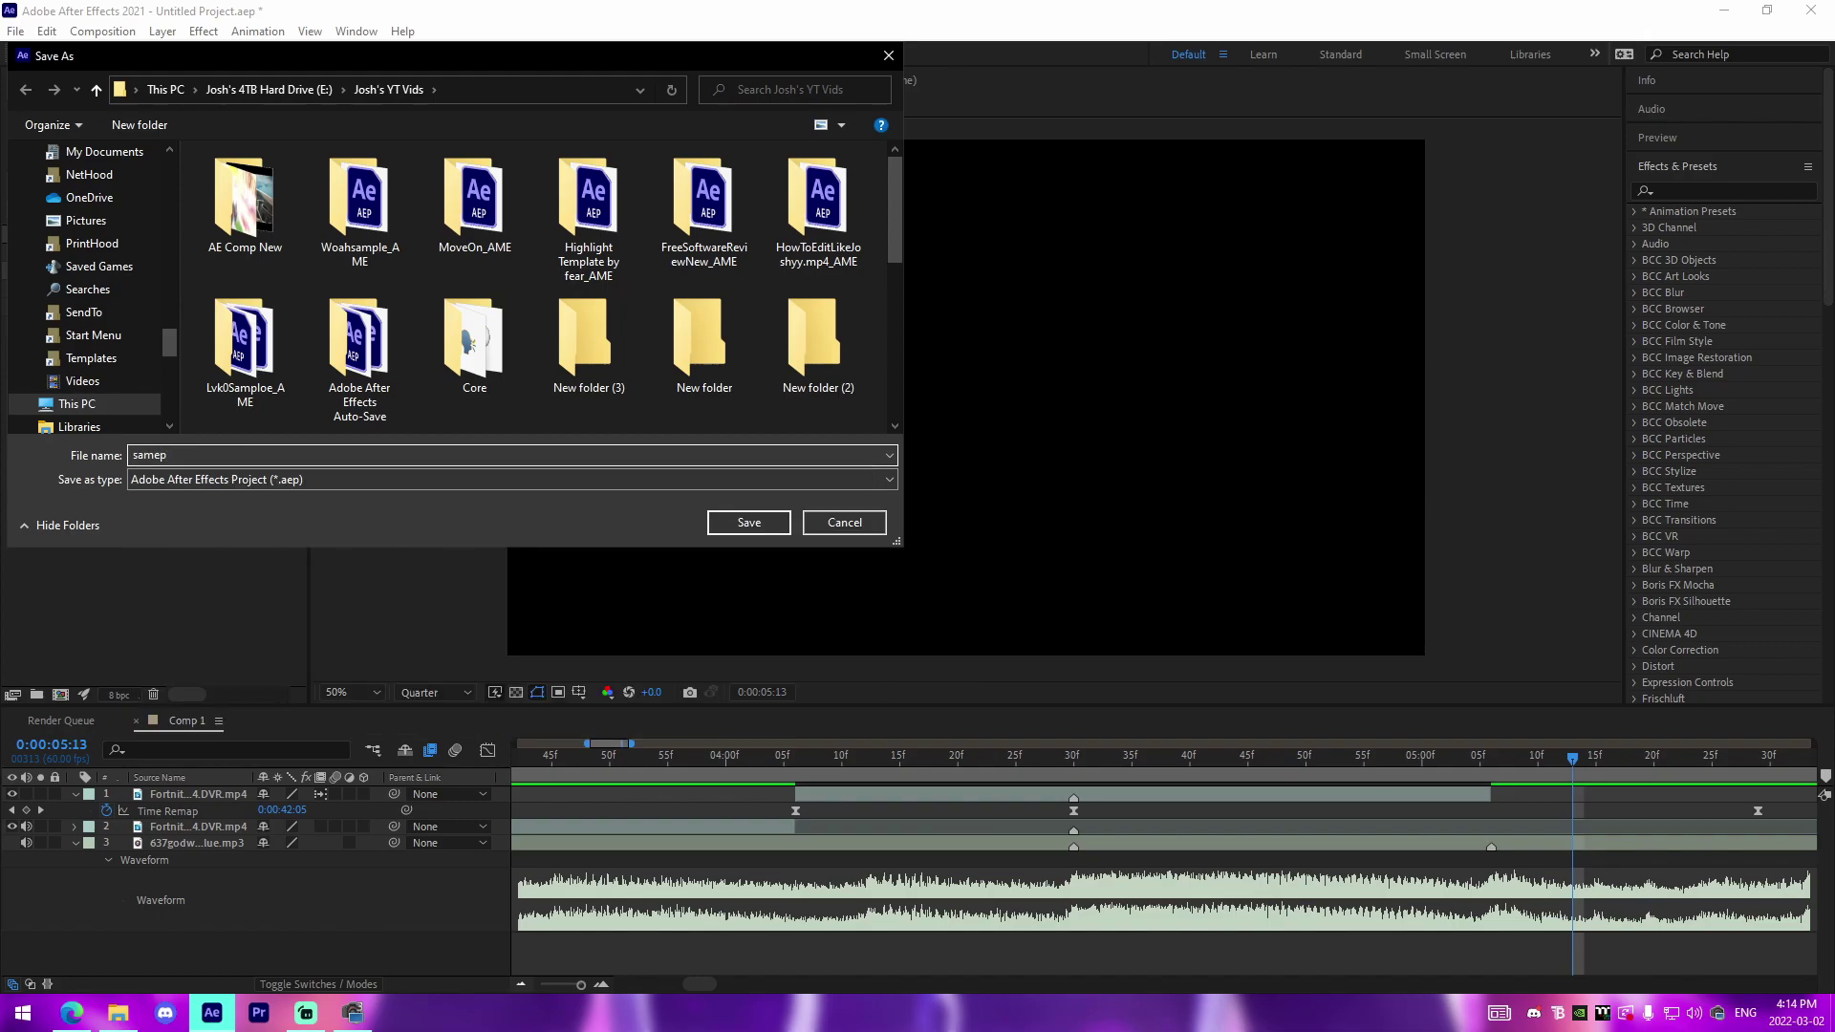
key(BackSpace)
key(BackSpace)
text(pleadvanced)
key(Return)
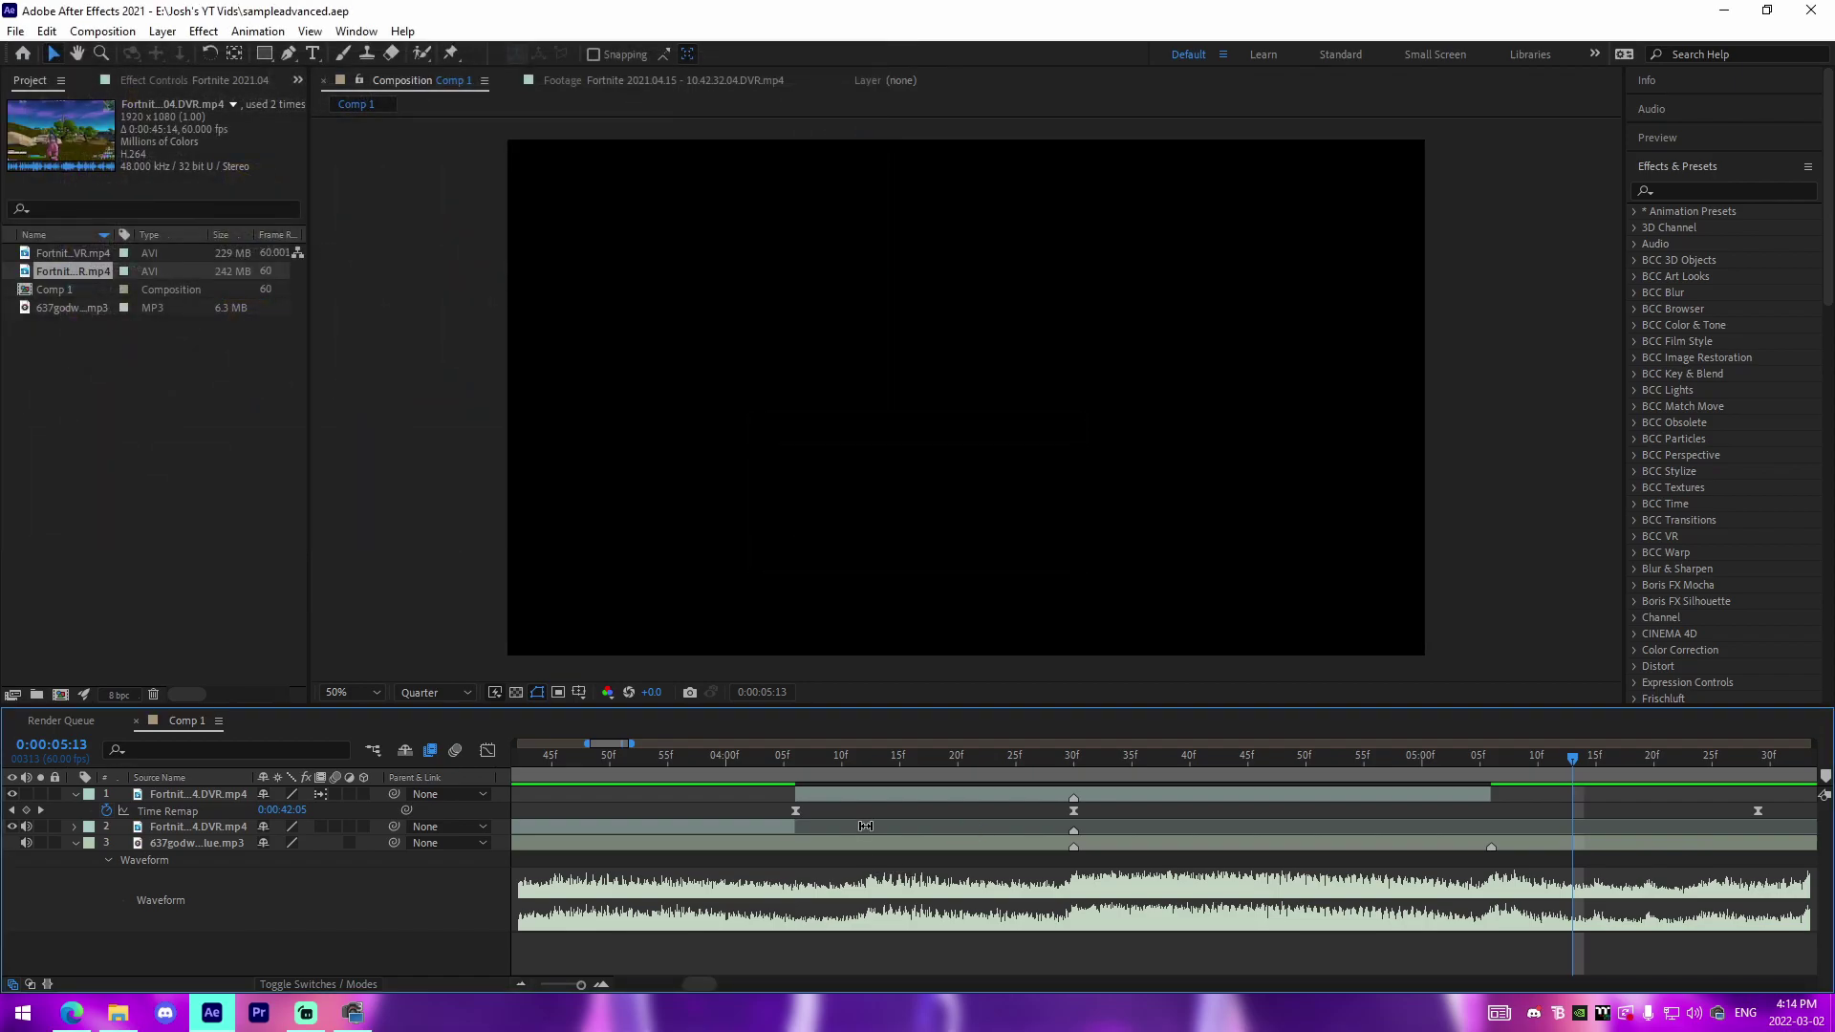
- Preview the frame-blended speed ramp on the first shot, starting from 0:00:03:45 and again from 0:00:03:57
click(523, 986)
scroll(1106, 867, right, 3)
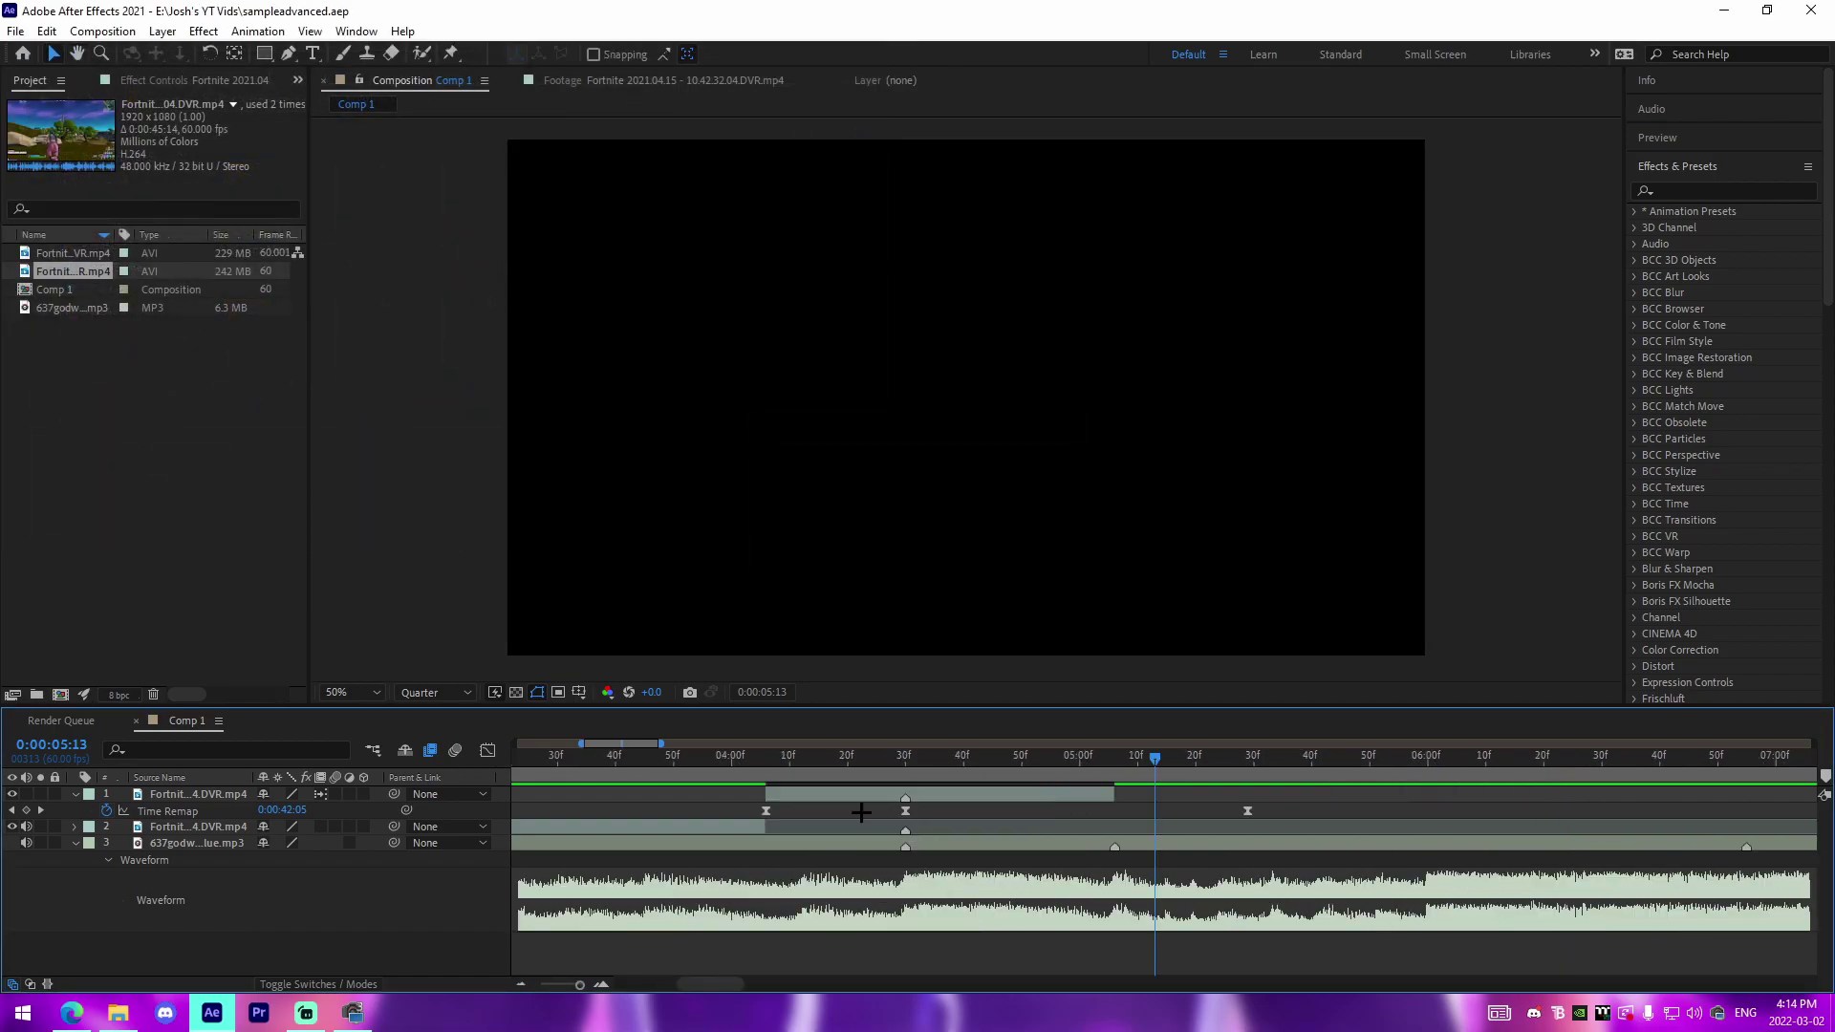
click(645, 772)
key(space)
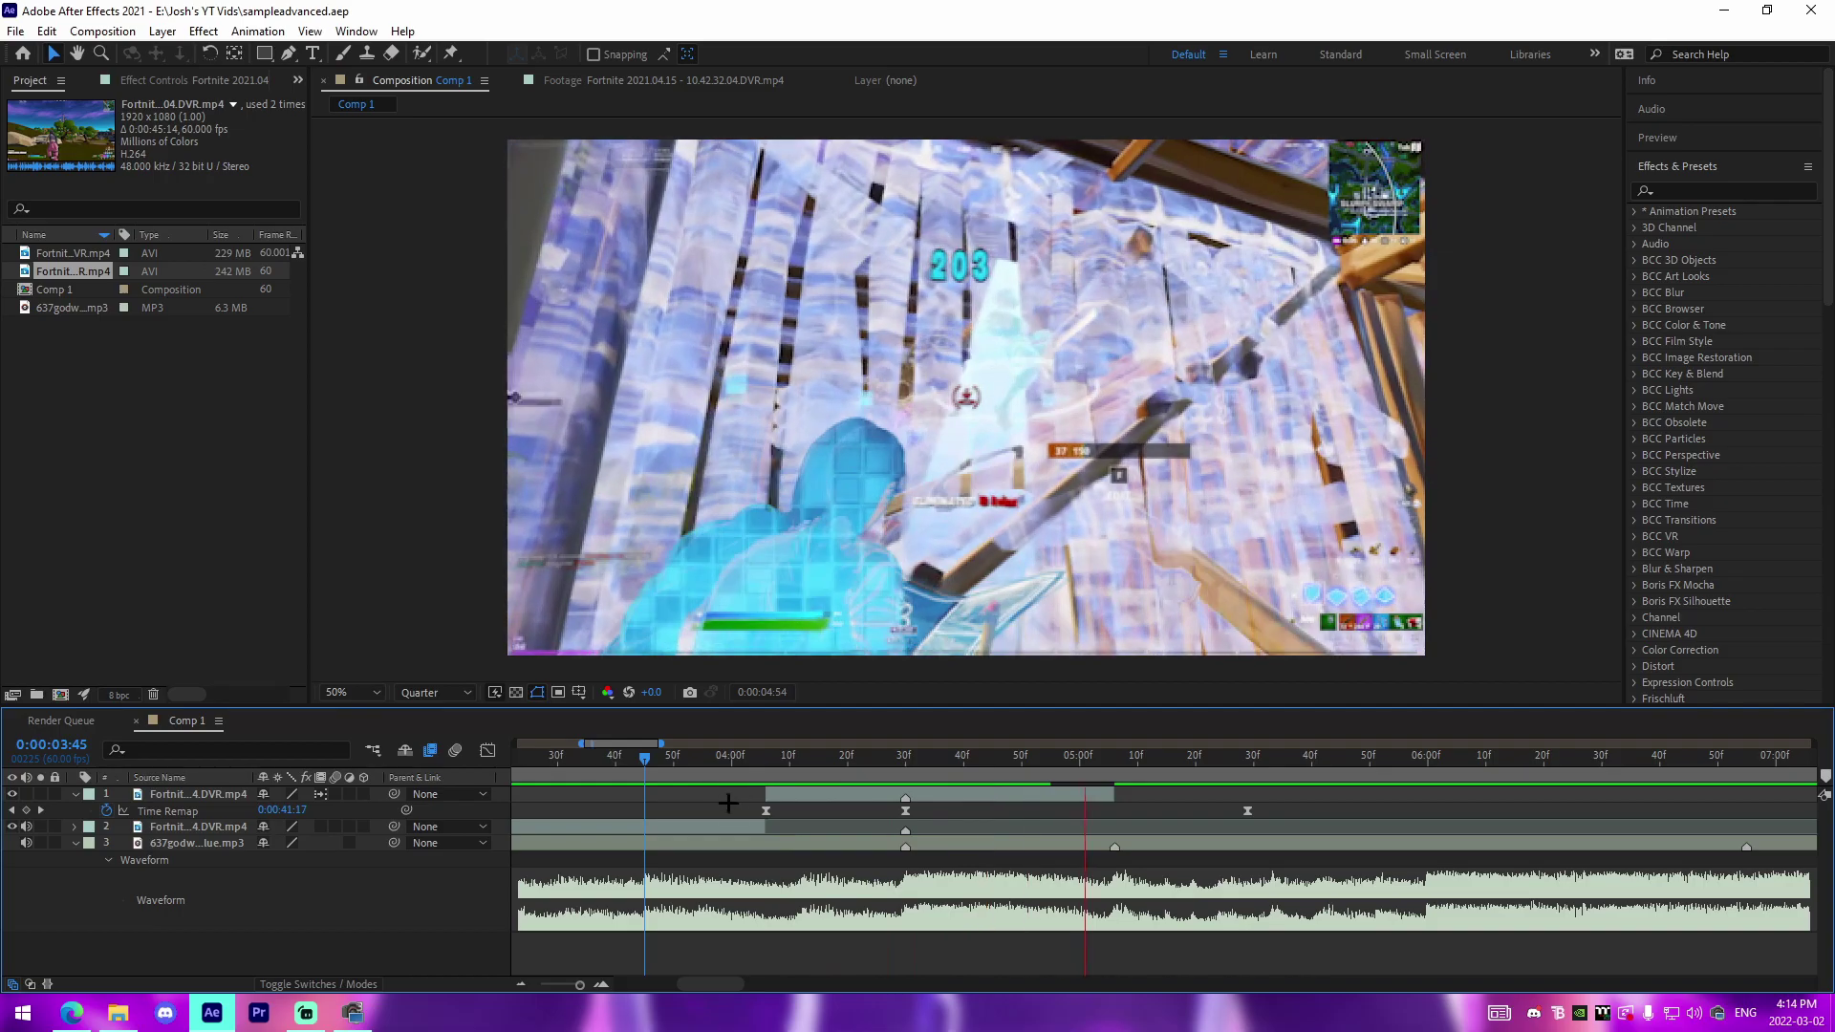
click(715, 757)
key(space)
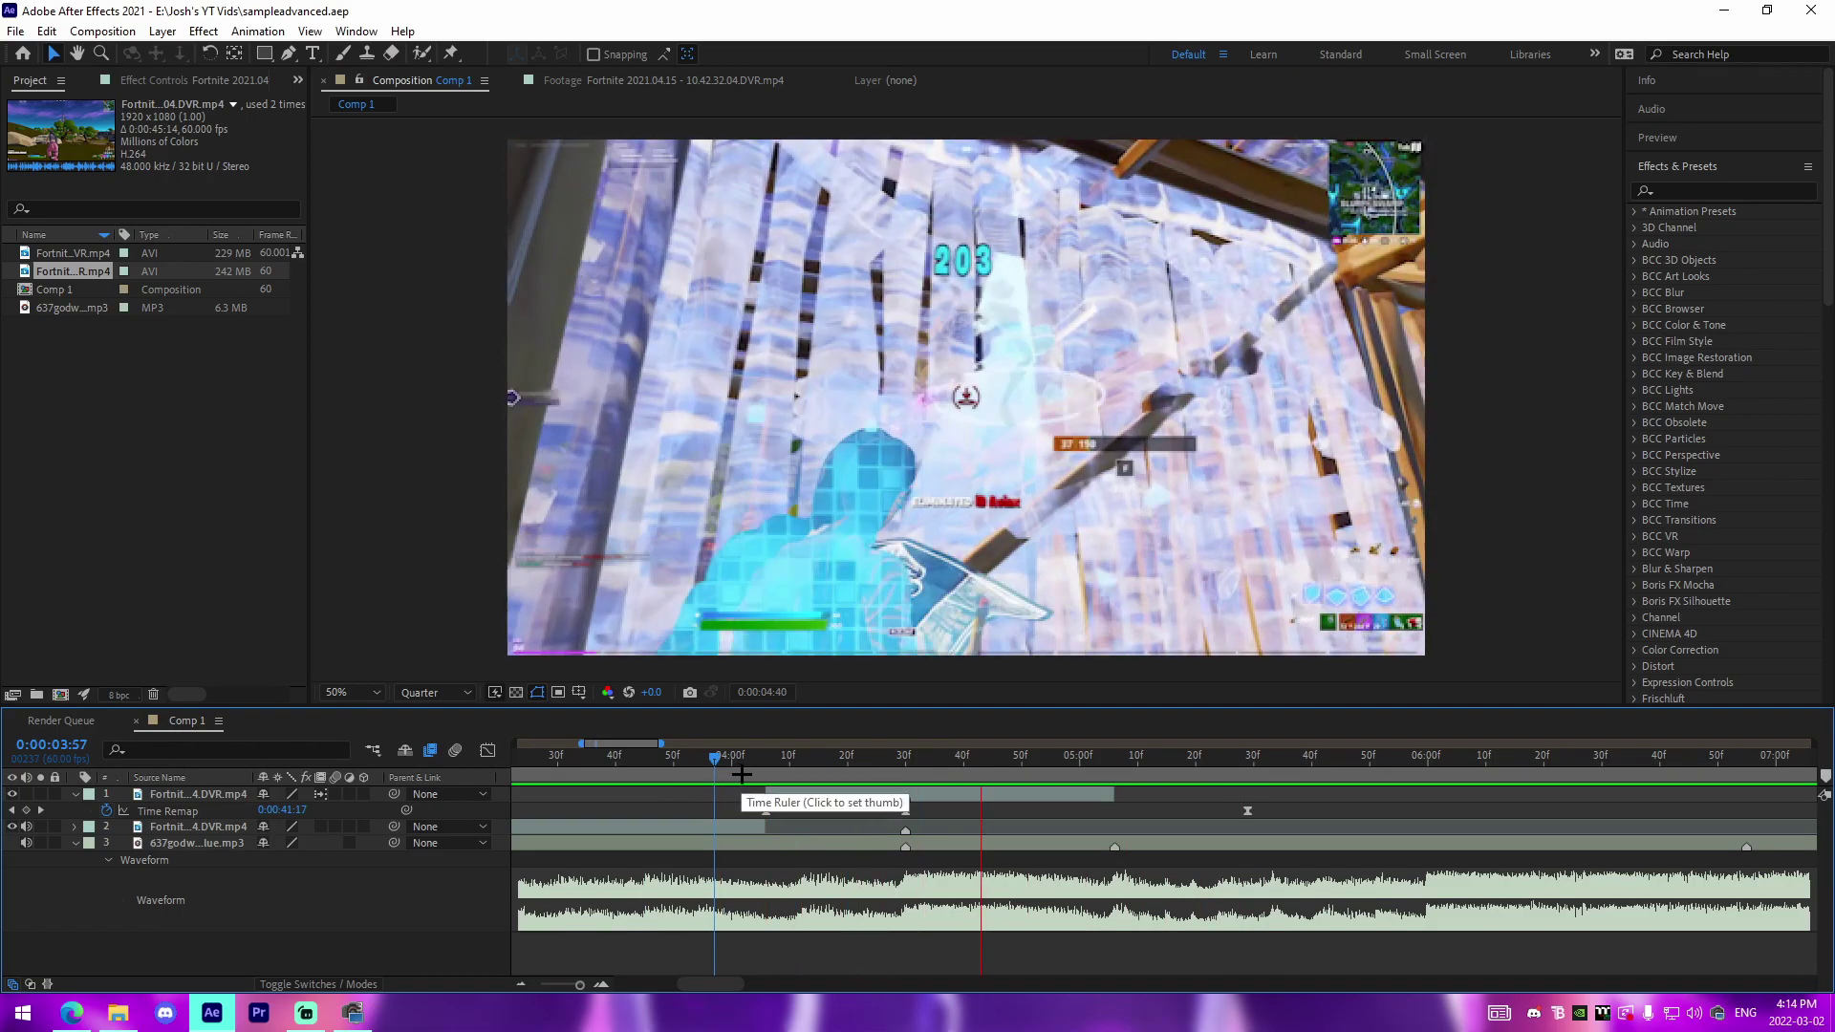
key(space)
- Open the 2021.04.22 - 19.33.08.22 gameplay footage and set its in point to 0:00:41:09 and out point to 0:00:43:00
click(522, 985)
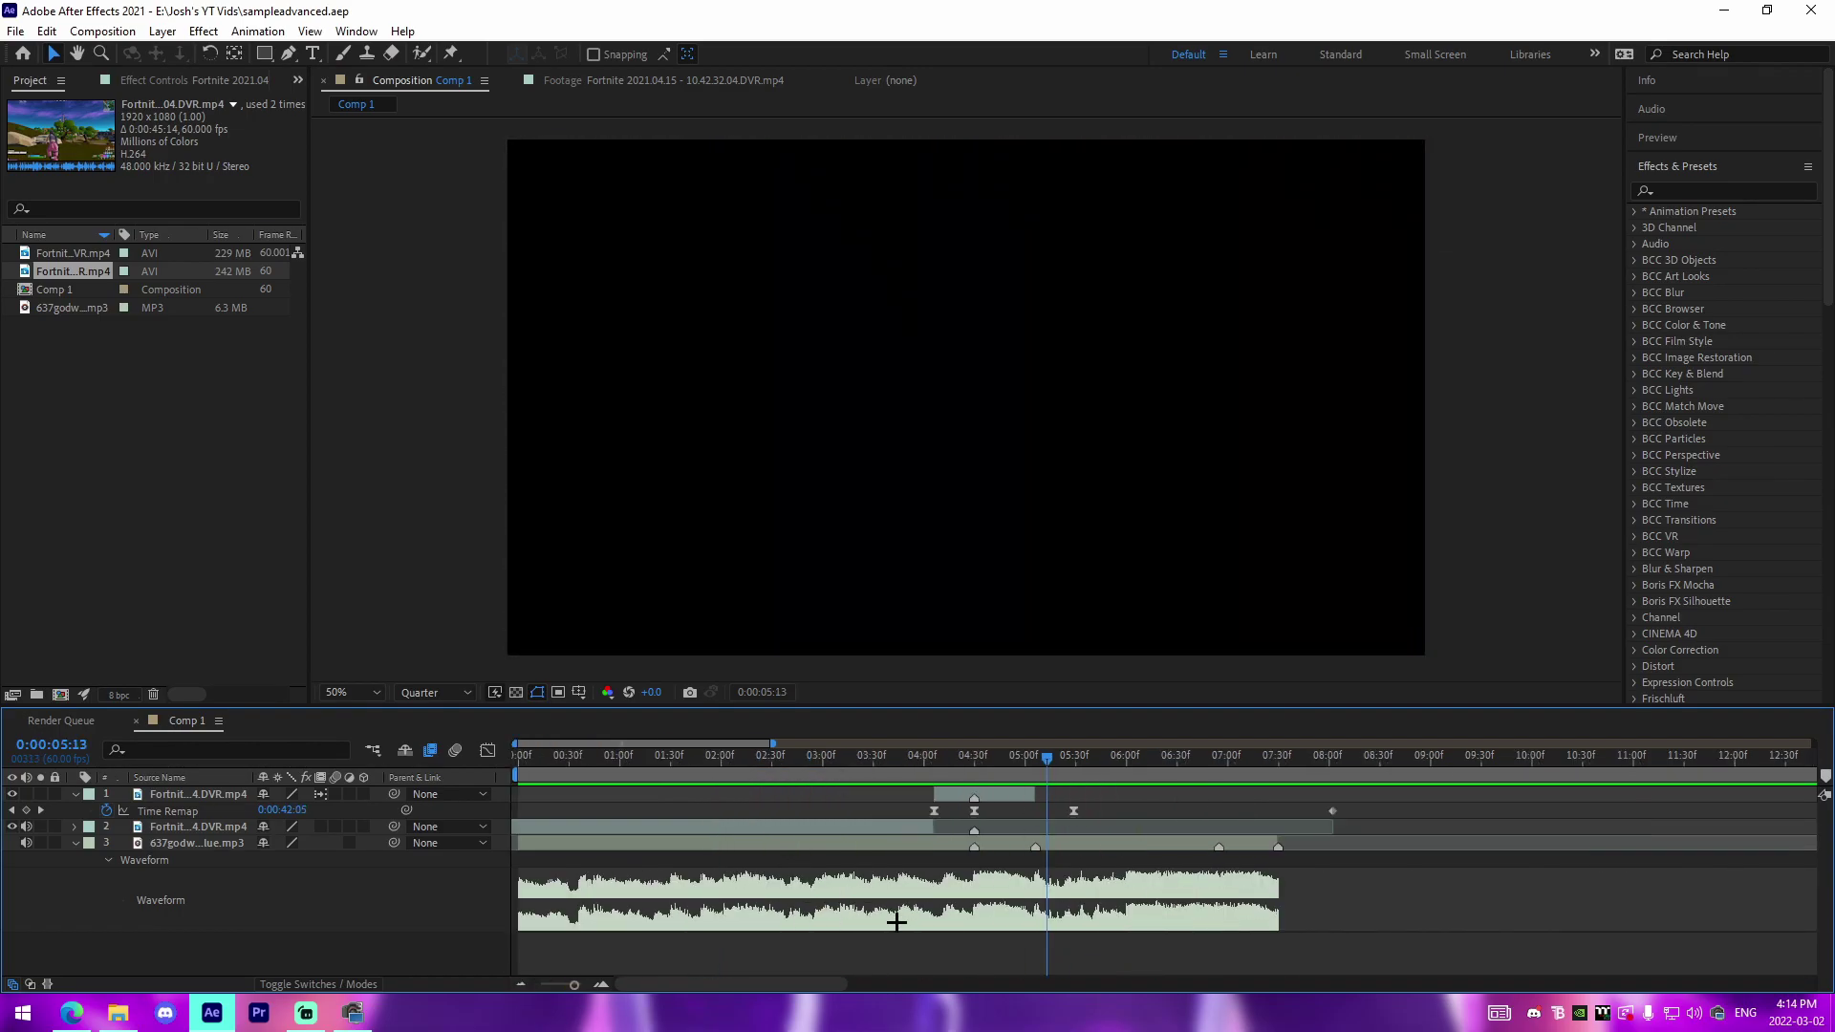
click(75, 795)
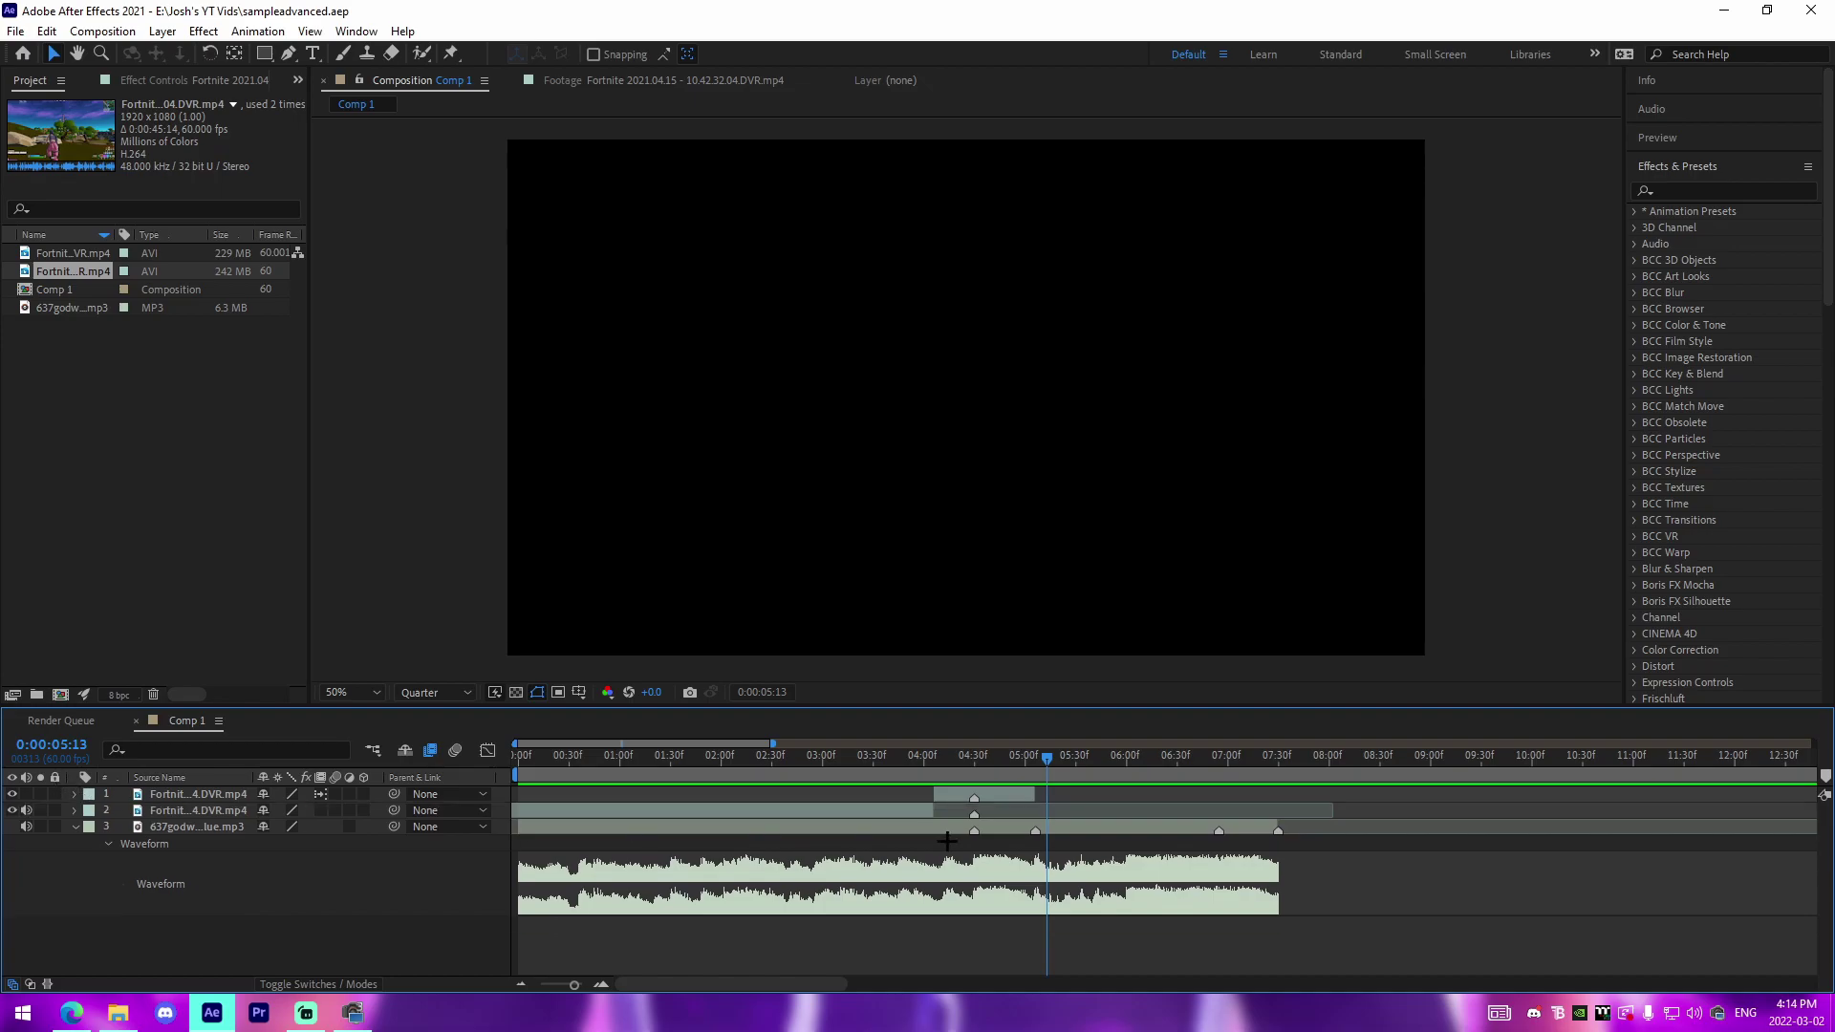
scroll(778, 840, right, 3)
double_click(59, 253)
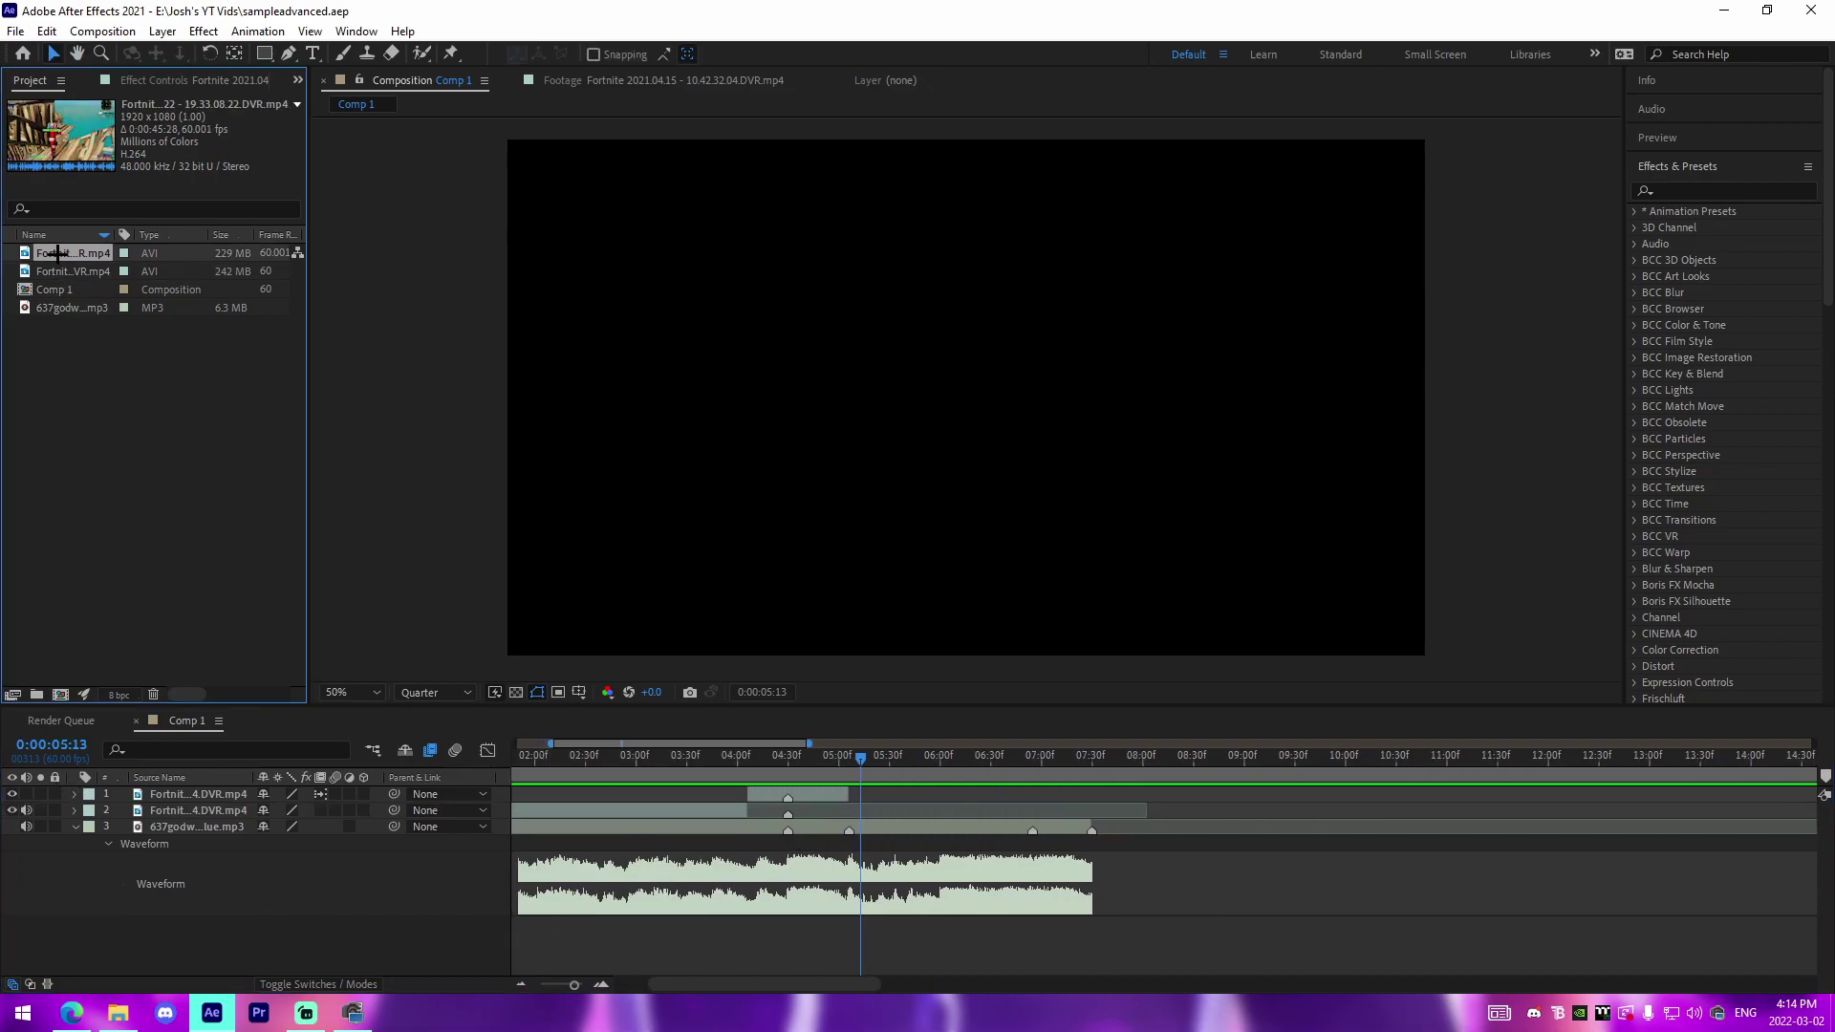
drag(1129, 650, 1544, 655)
click(849, 670)
click(935, 669)
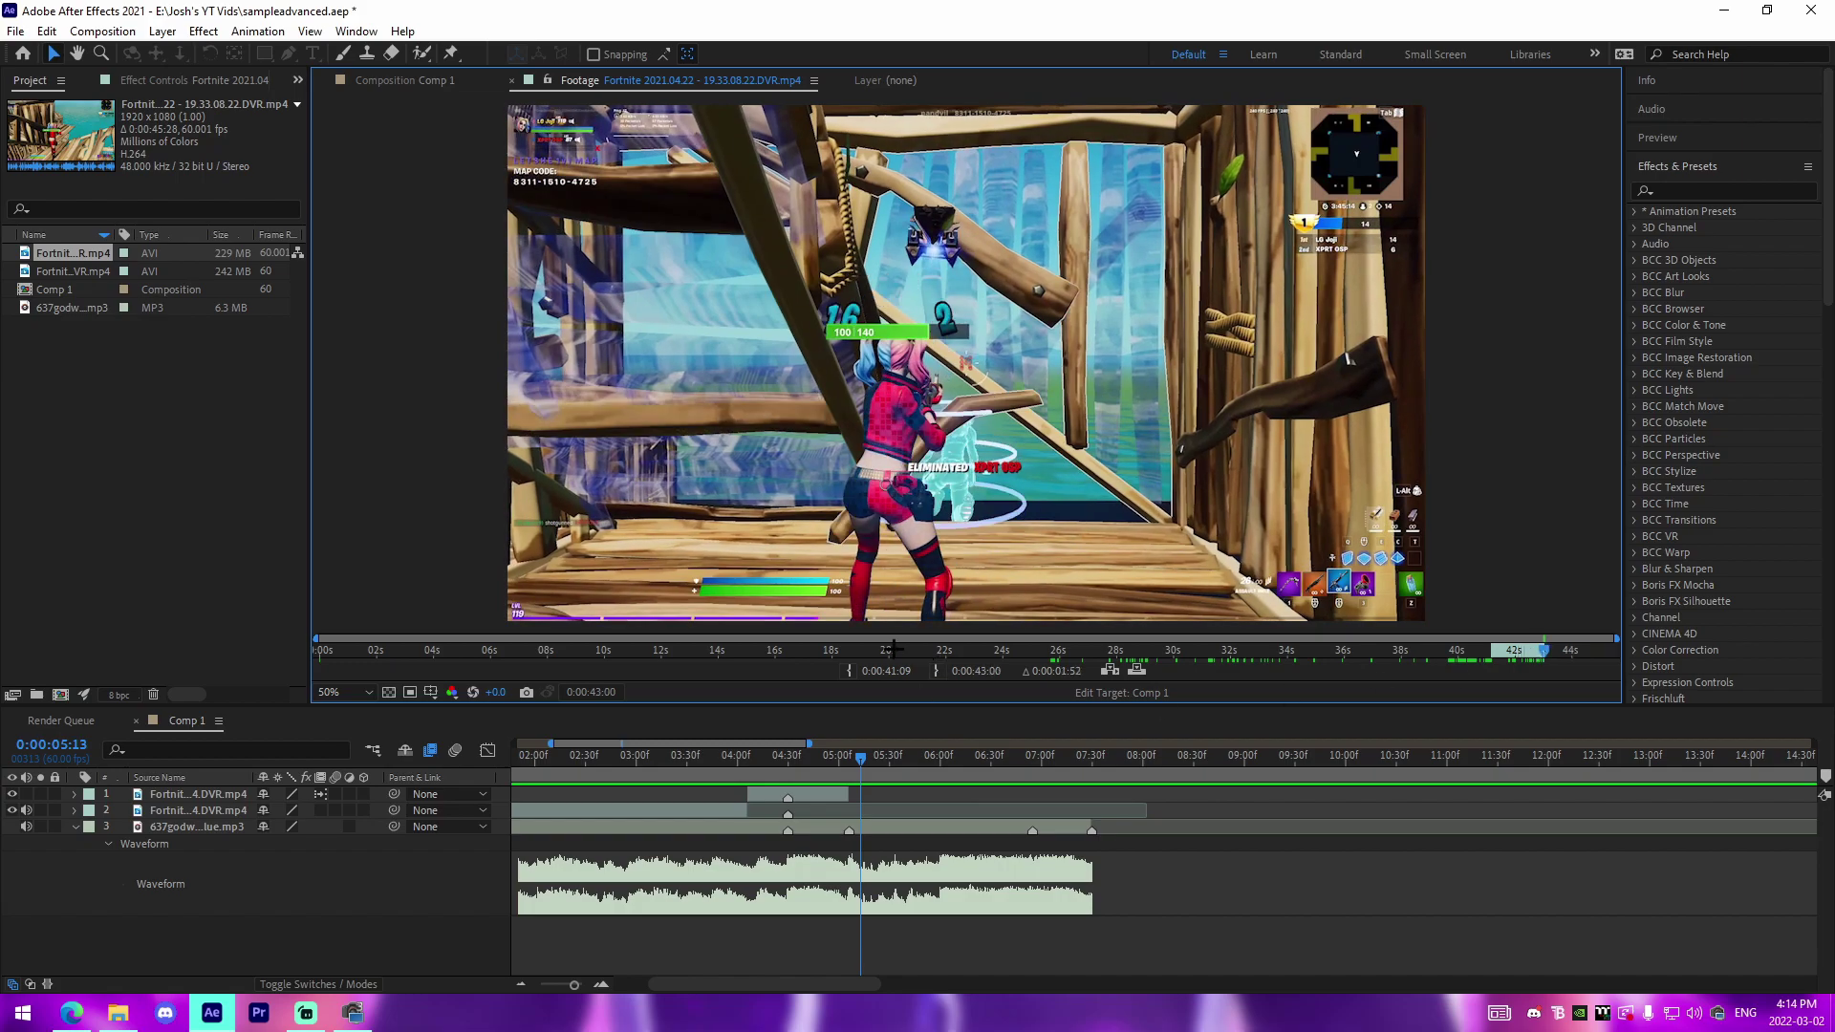
- Place the second gameplay clip above the song from the 0:00:05:06 beat marker and split it at 0:00:06:31
drag(84, 249, 849, 828)
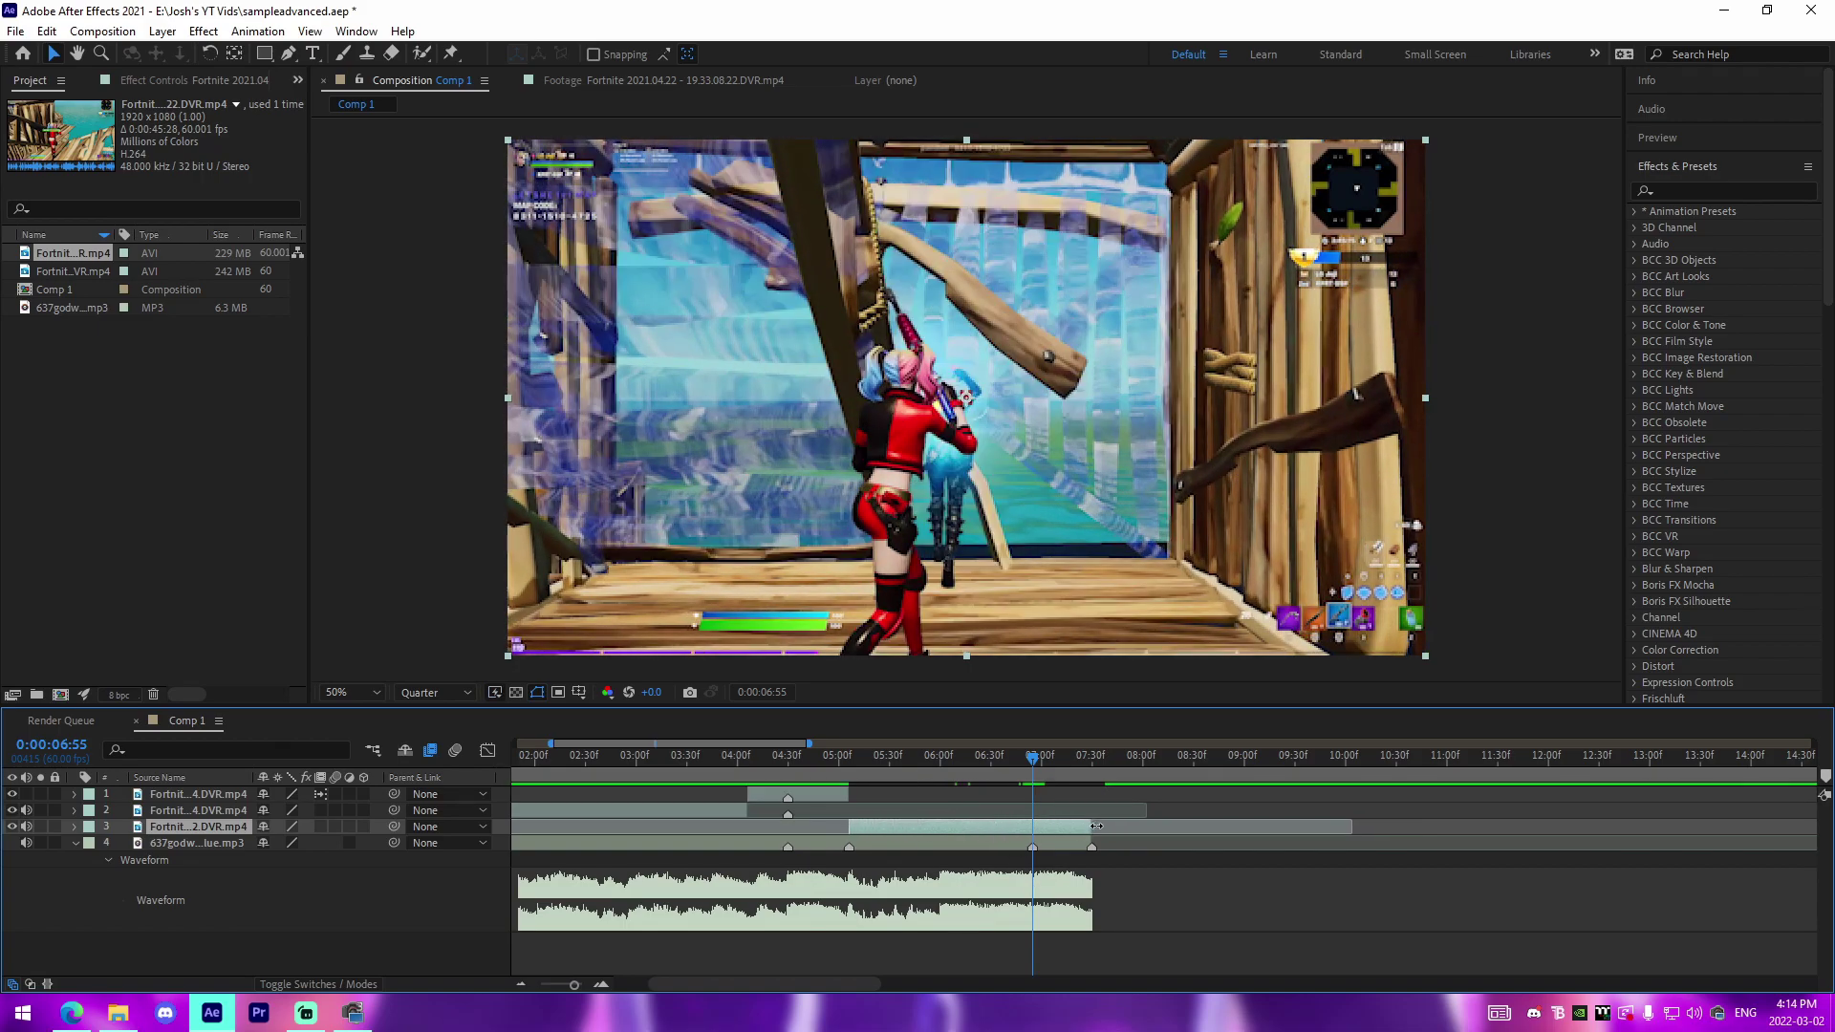
mouse_move(982, 764)
mouse_down()
mouse_move(1012, 769)
mouse_move(992, 792)
mouse_up()
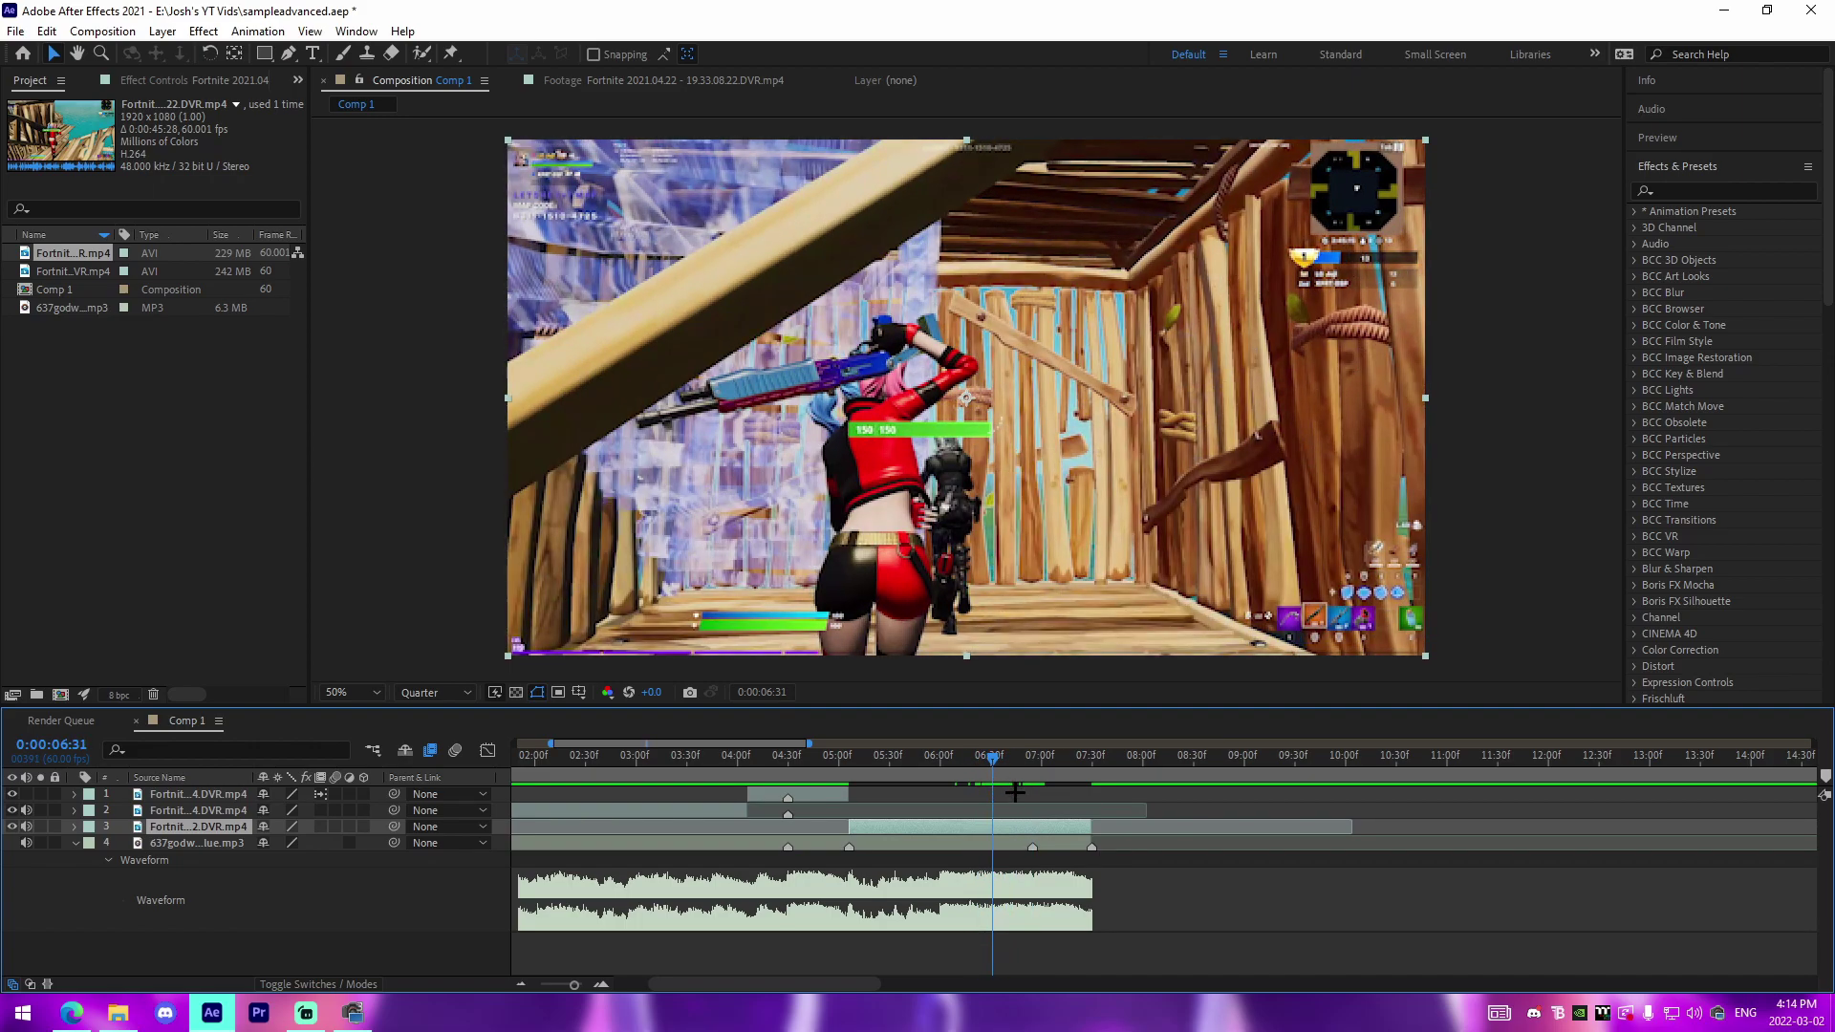
key(ctrl+shift+d)
- Mark the shot at 0:00:06:55 and enable time remapping on the split part, with keyframes at 0:00:06:31, 0:00:06:55 and 0:00:07:30
click(1033, 755)
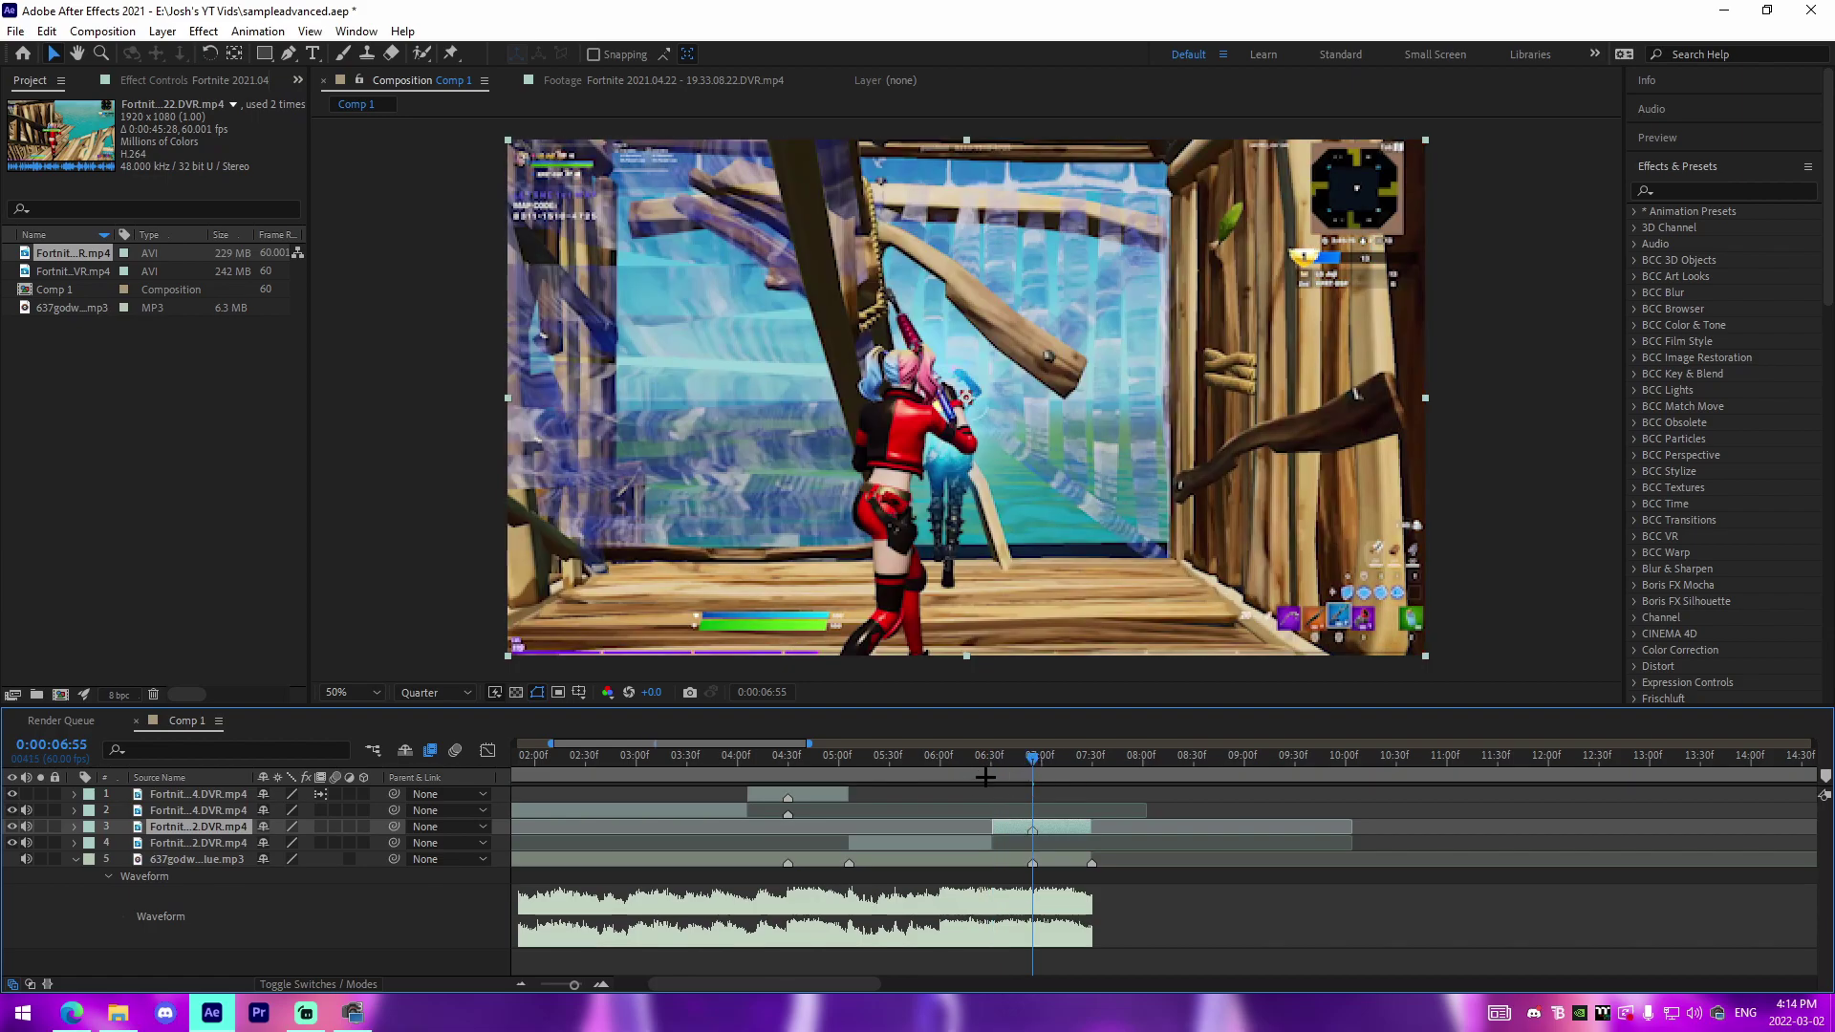
click(993, 777)
key(ctrl+alt+t)
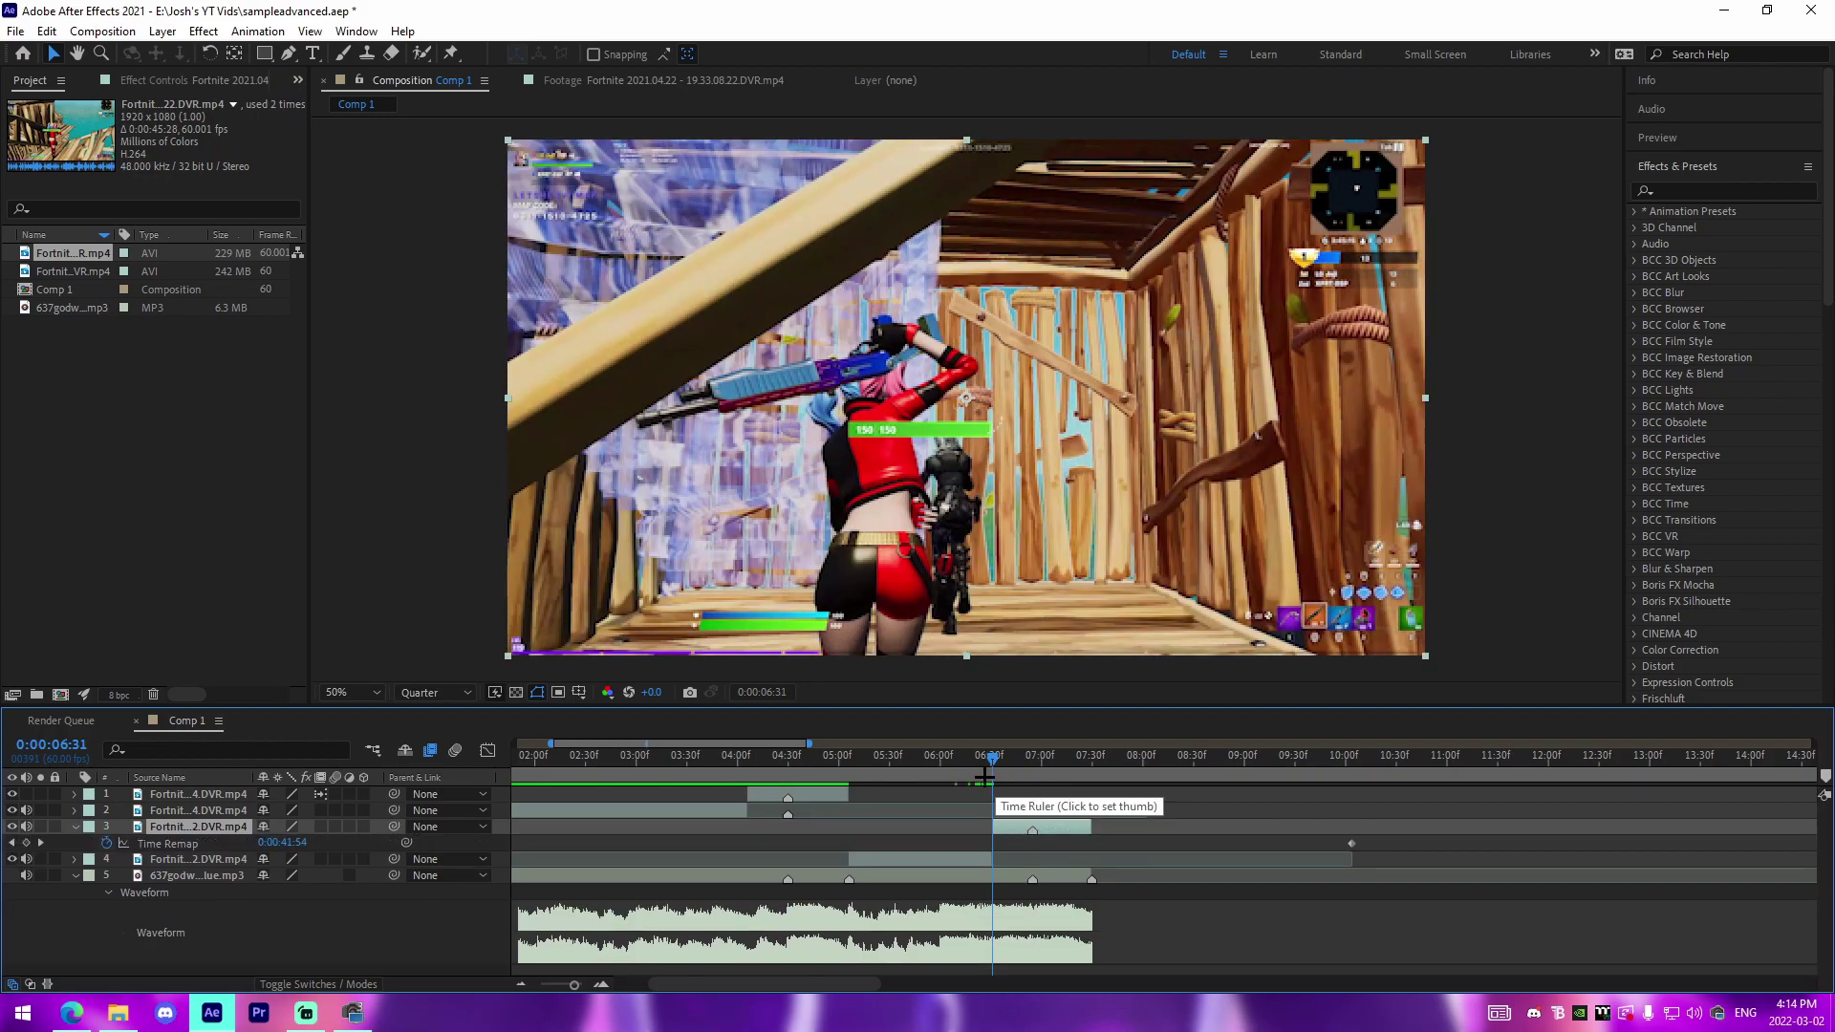
click(1031, 780)
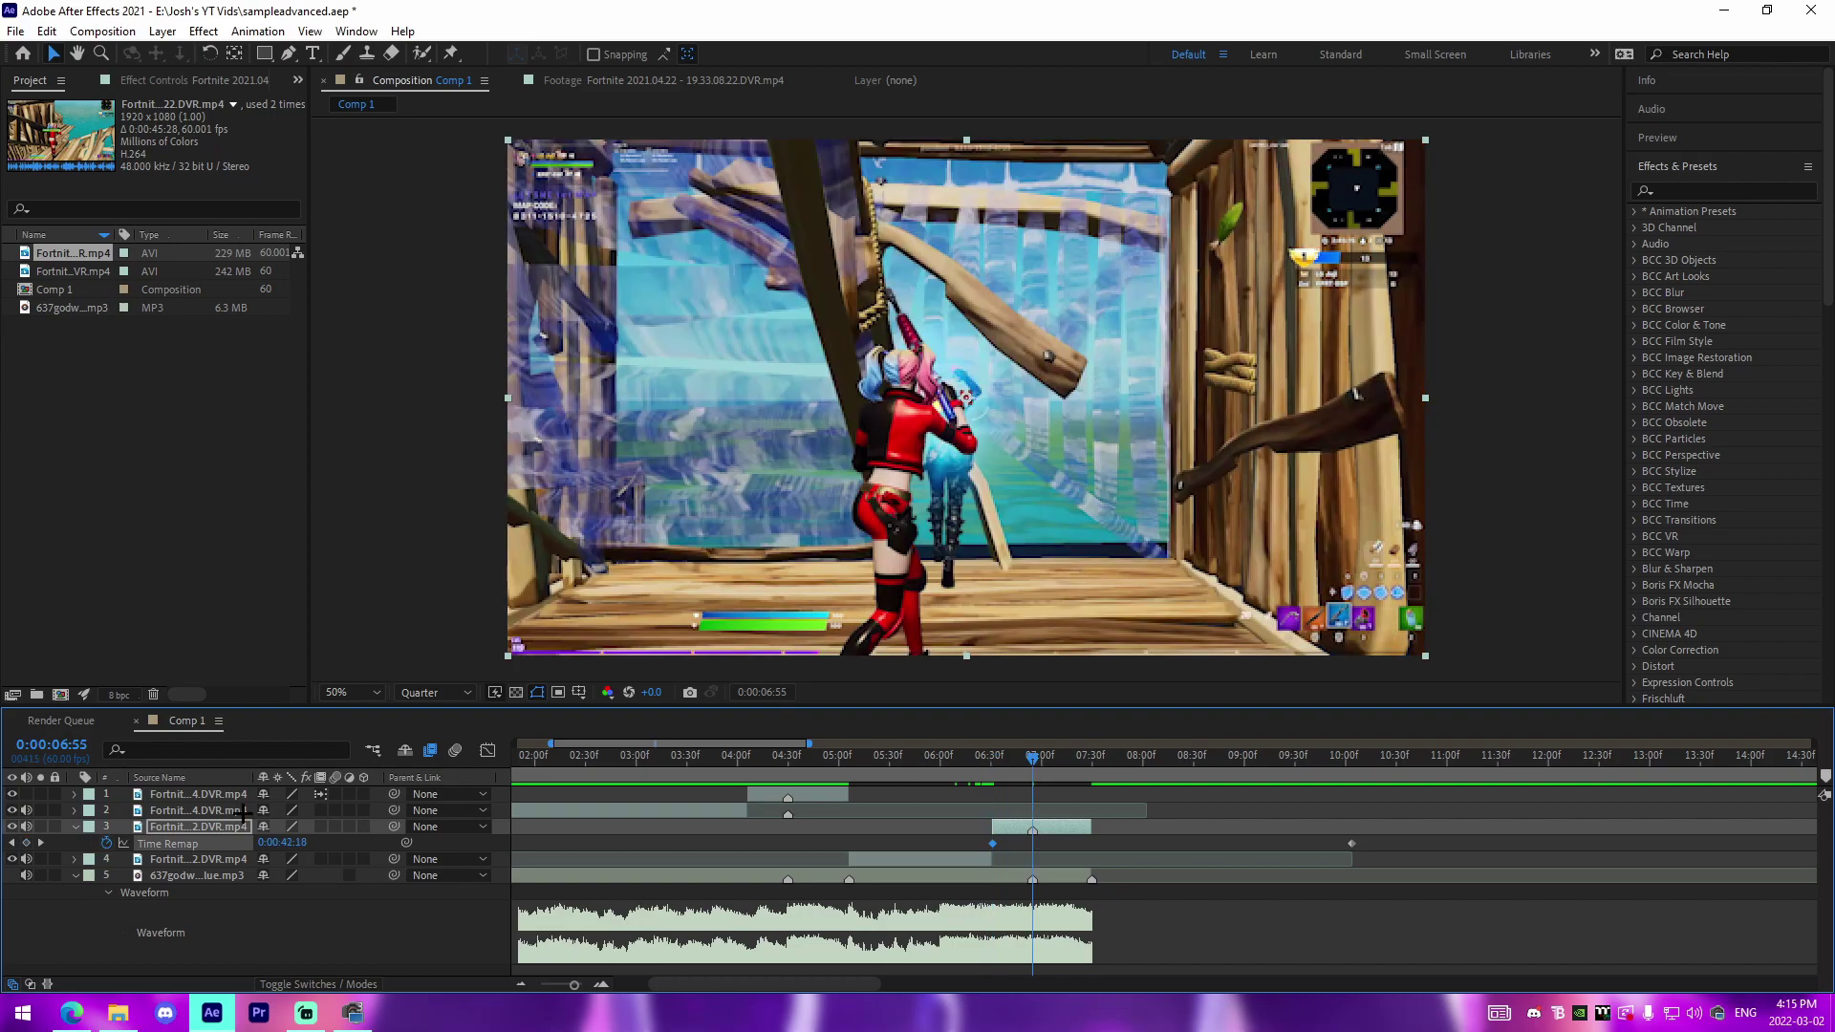
click(1097, 773)
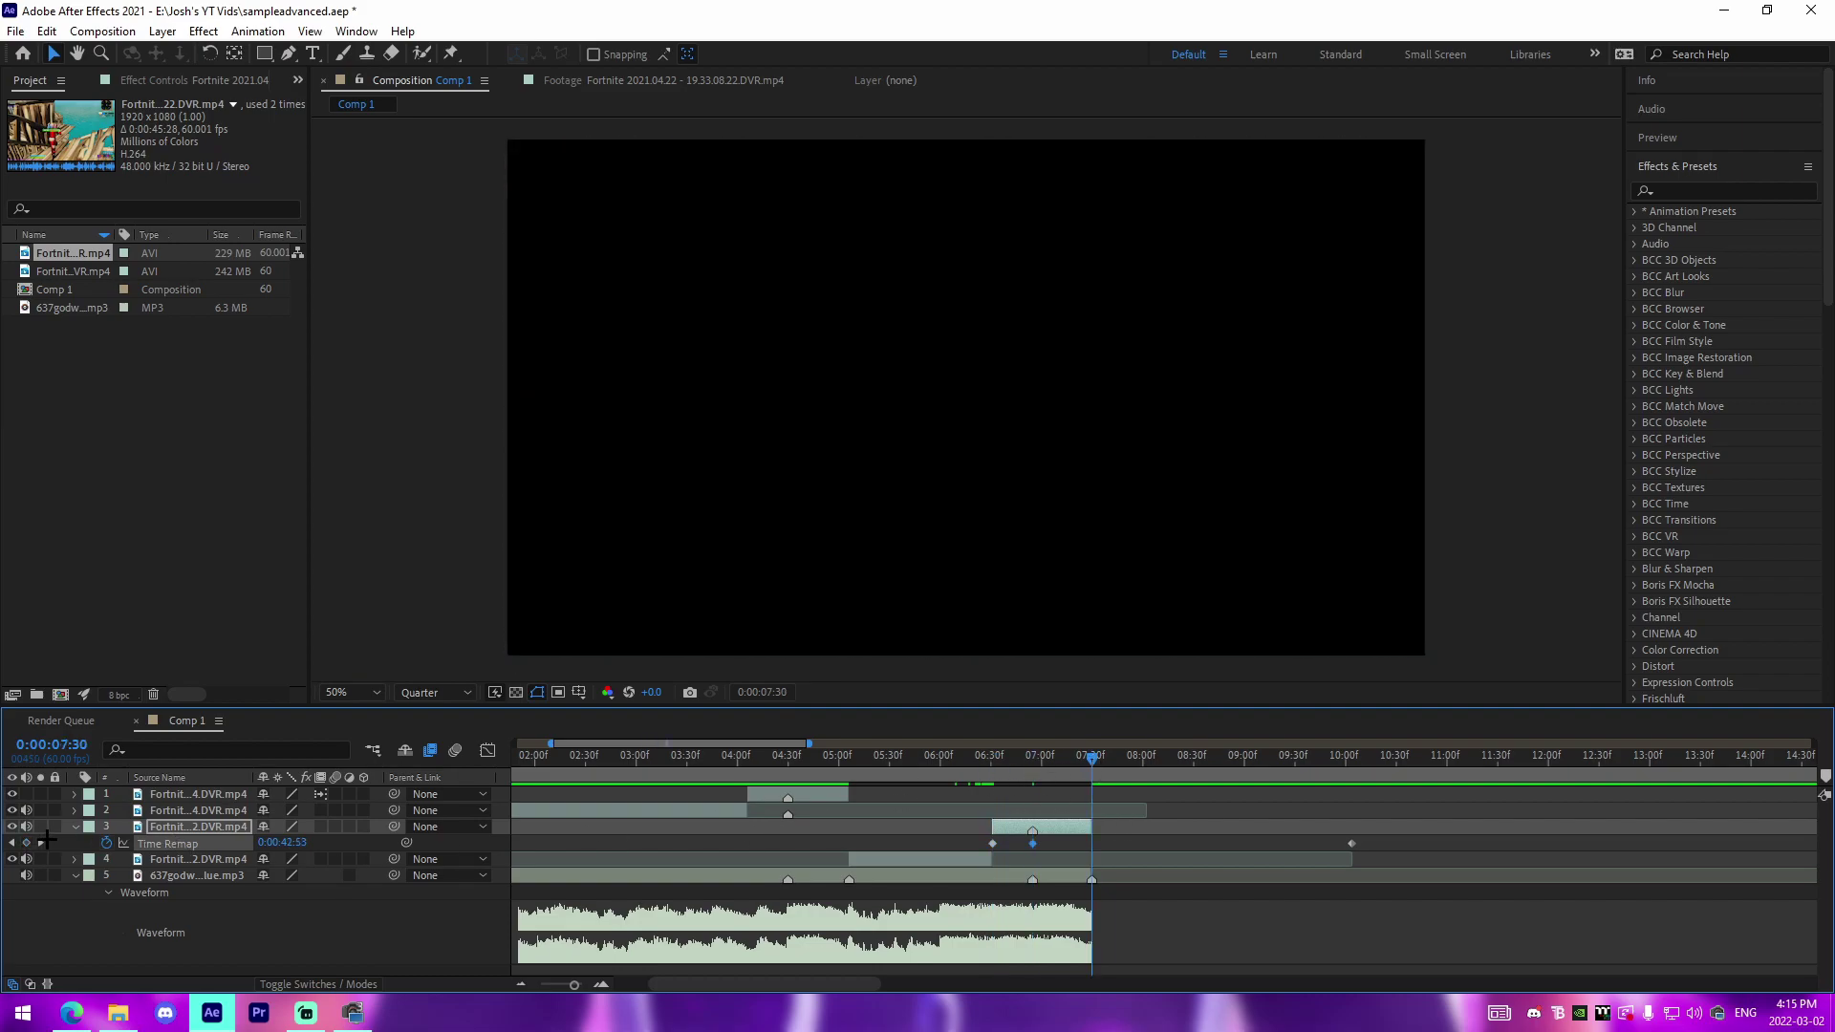
- Ease the new time remap keyframes and shape the curve handles around 0:00:06:31 and 0:00:06:55 in the Graph Editor
drag(951, 858, 1175, 850)
click(487, 751)
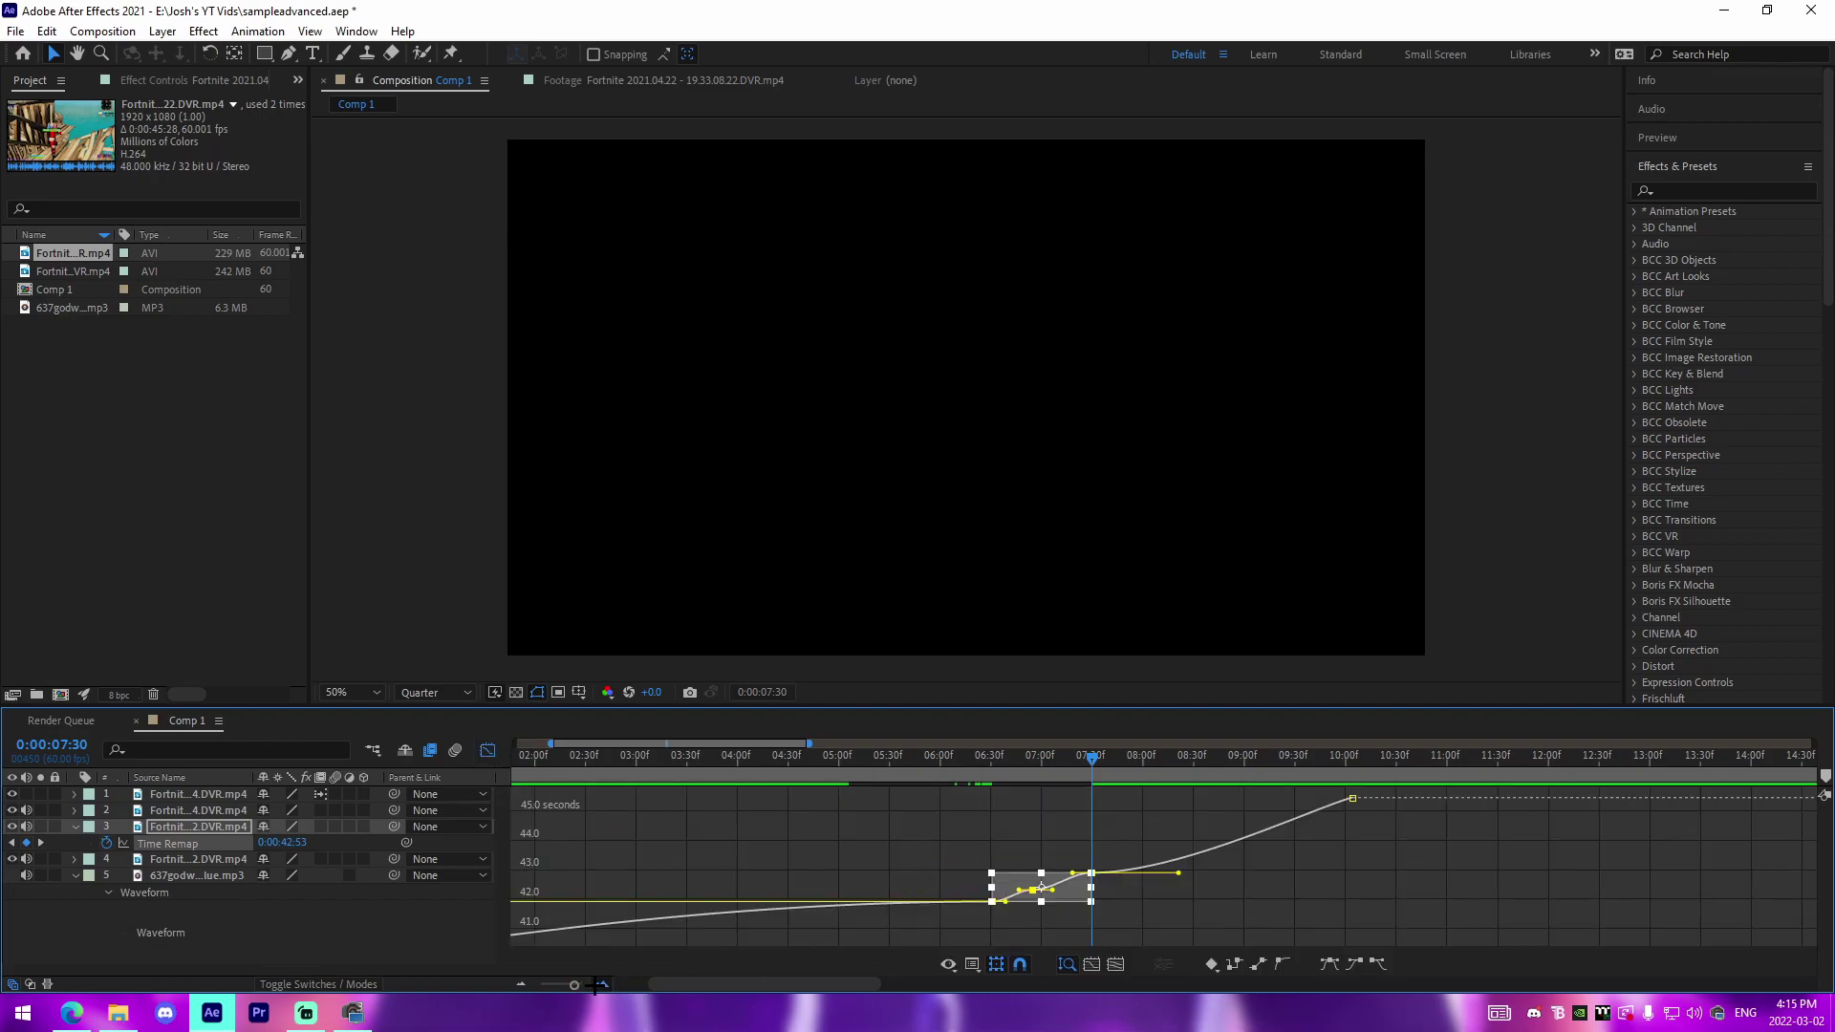
double_click(598, 984)
click(909, 831)
click(695, 935)
drag(745, 935, 830, 928)
click(804, 871)
click(856, 915)
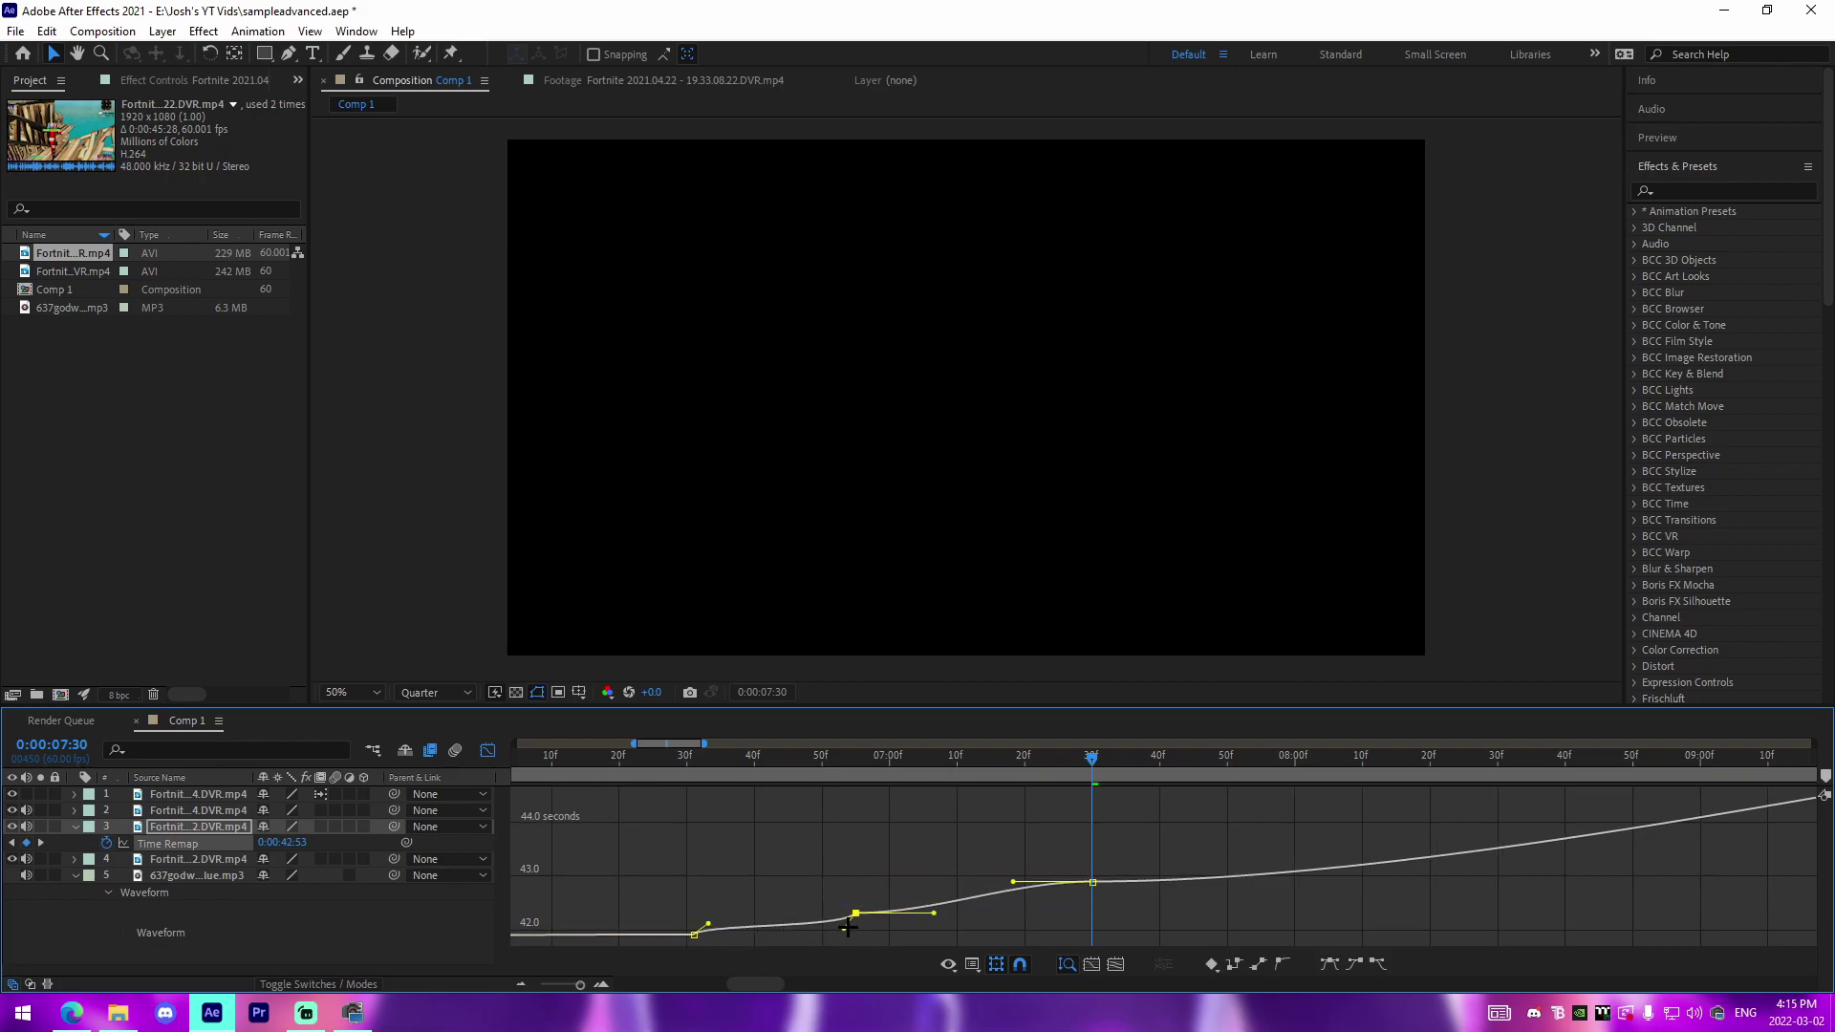
drag(934, 913, 861, 892)
- Move the 0:00:07:30 time remap keyframe to about 0:00:07:39 and preview the speed ramp
drag(1014, 881, 1154, 879)
click(592, 774)
key(space)
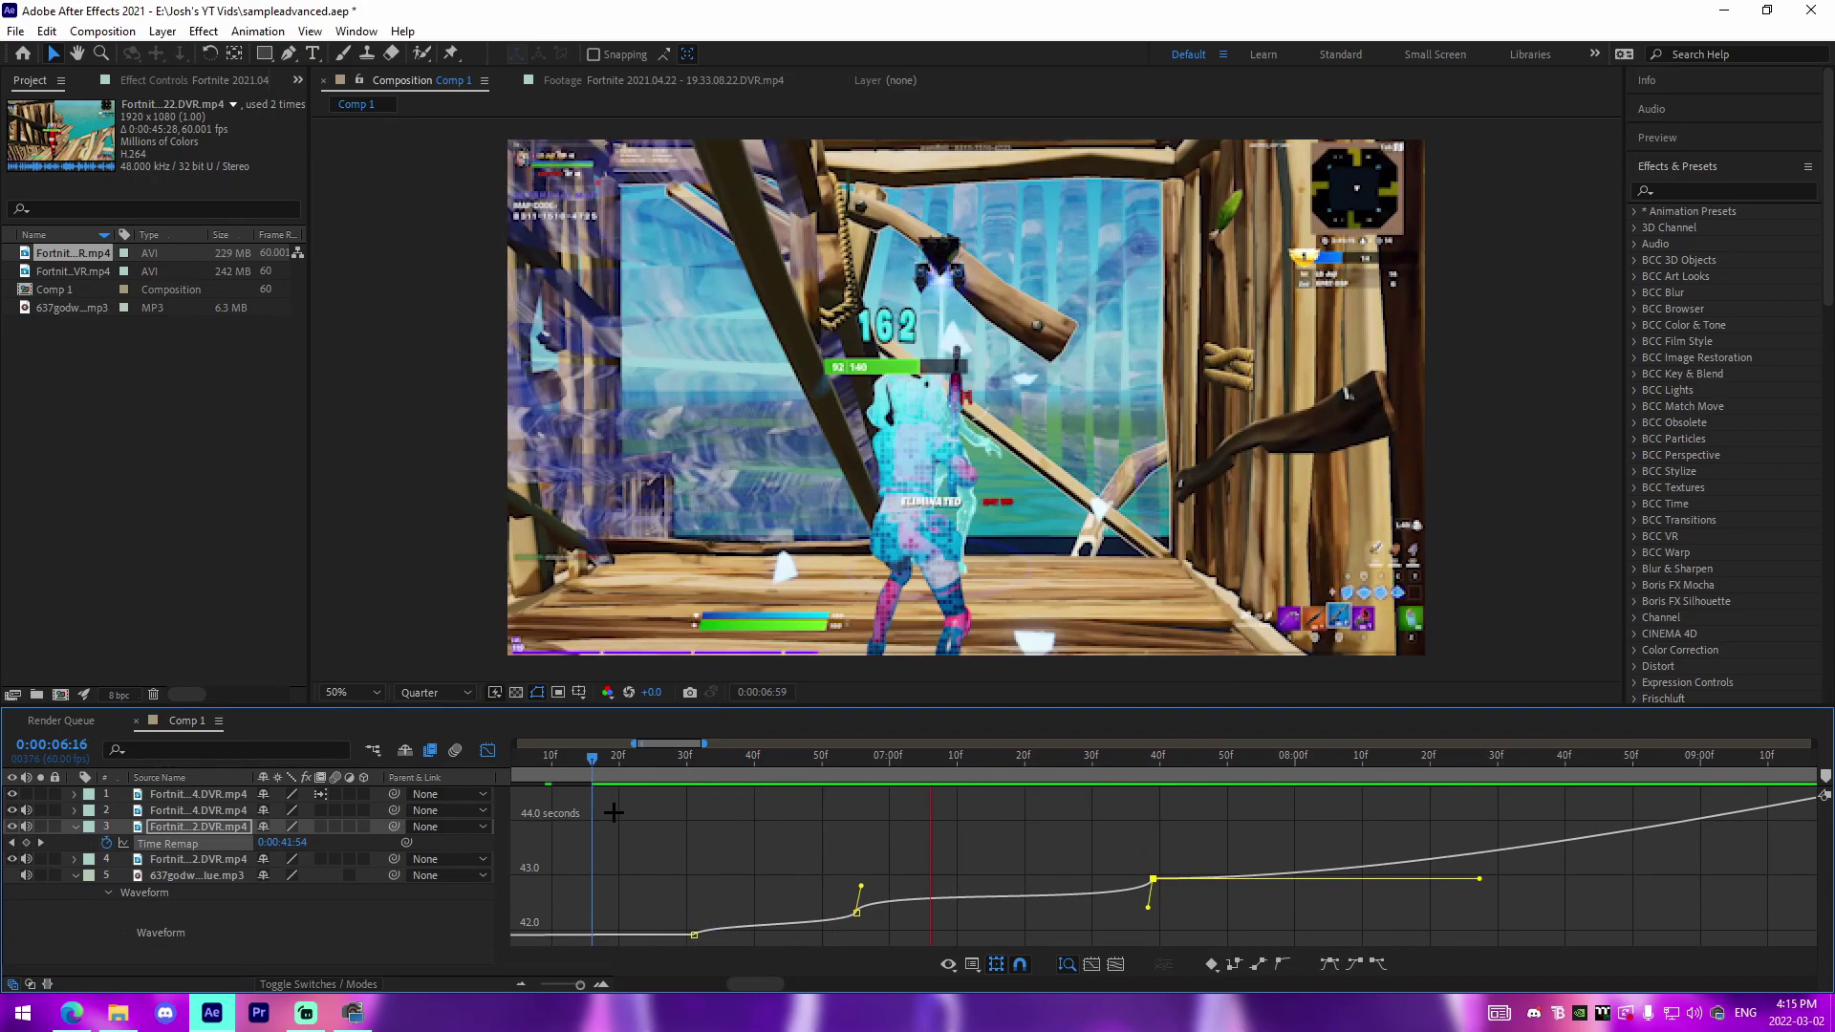
click(631, 772)
key(space)
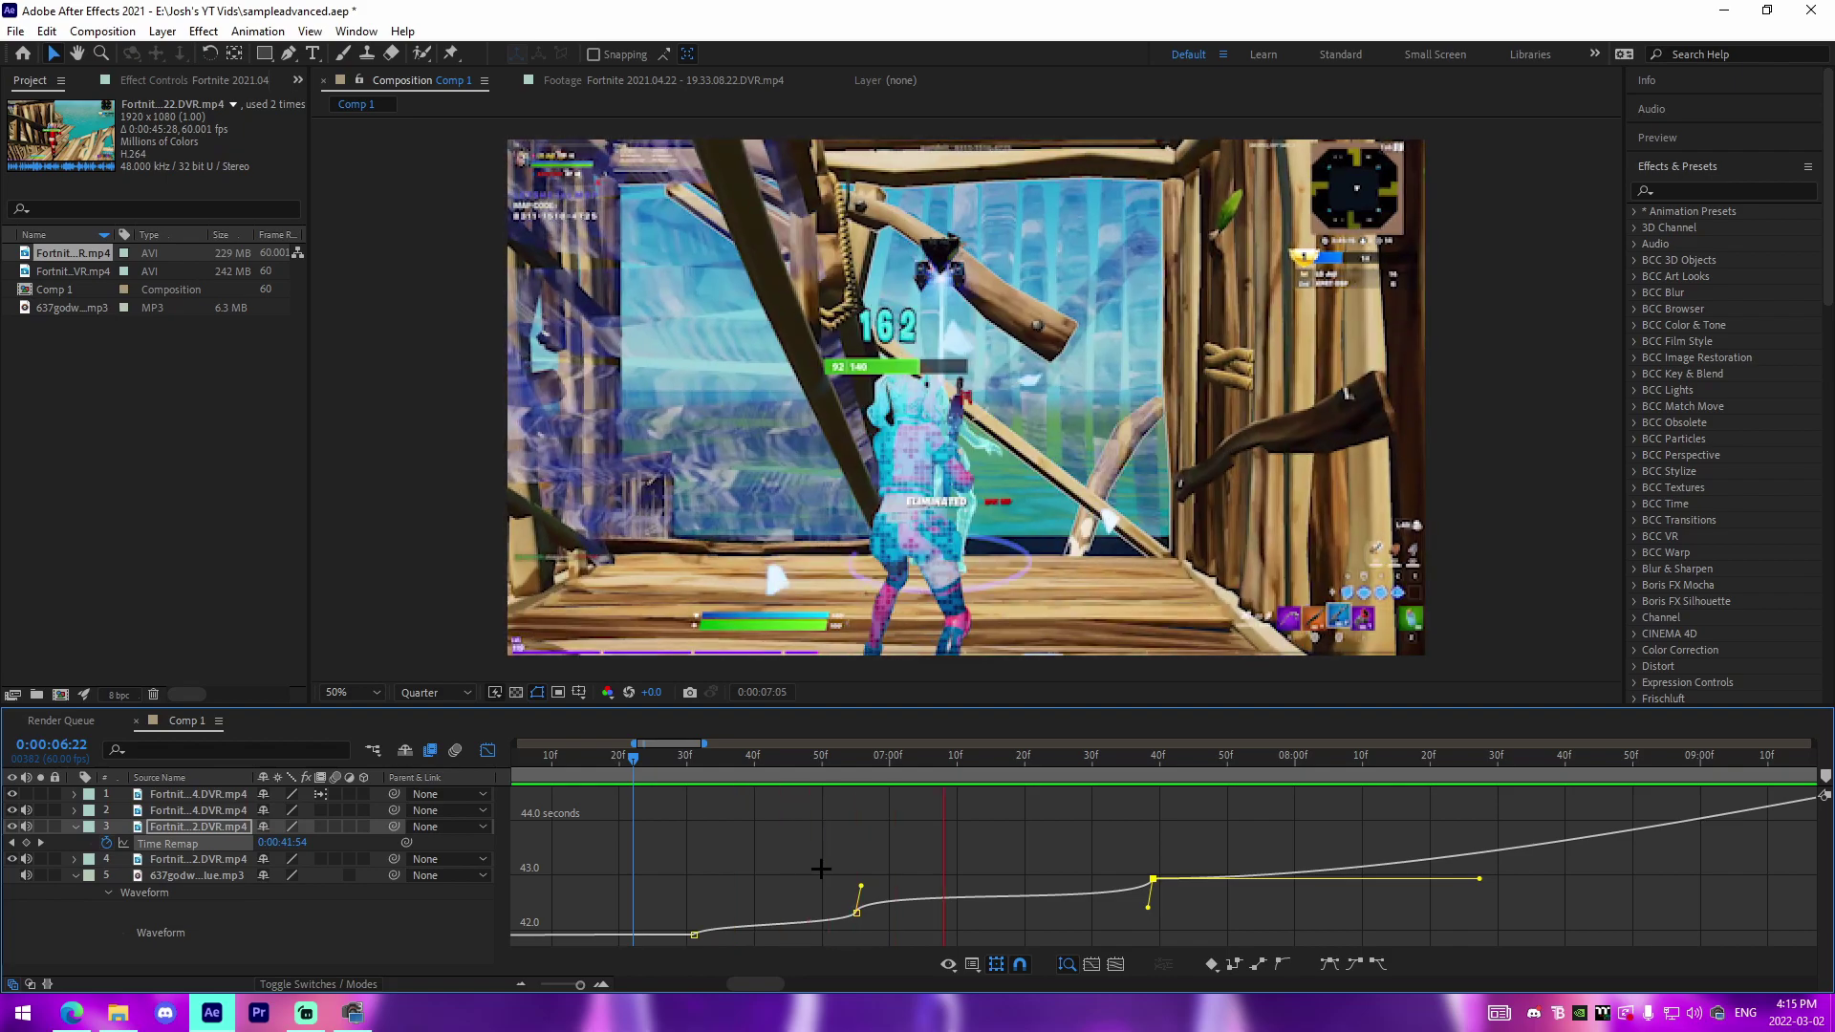
key(space)
- Refine both curve handles of the 0:00:06:55 time remap keyframe for a steep speed-up through the shot
click(602, 984)
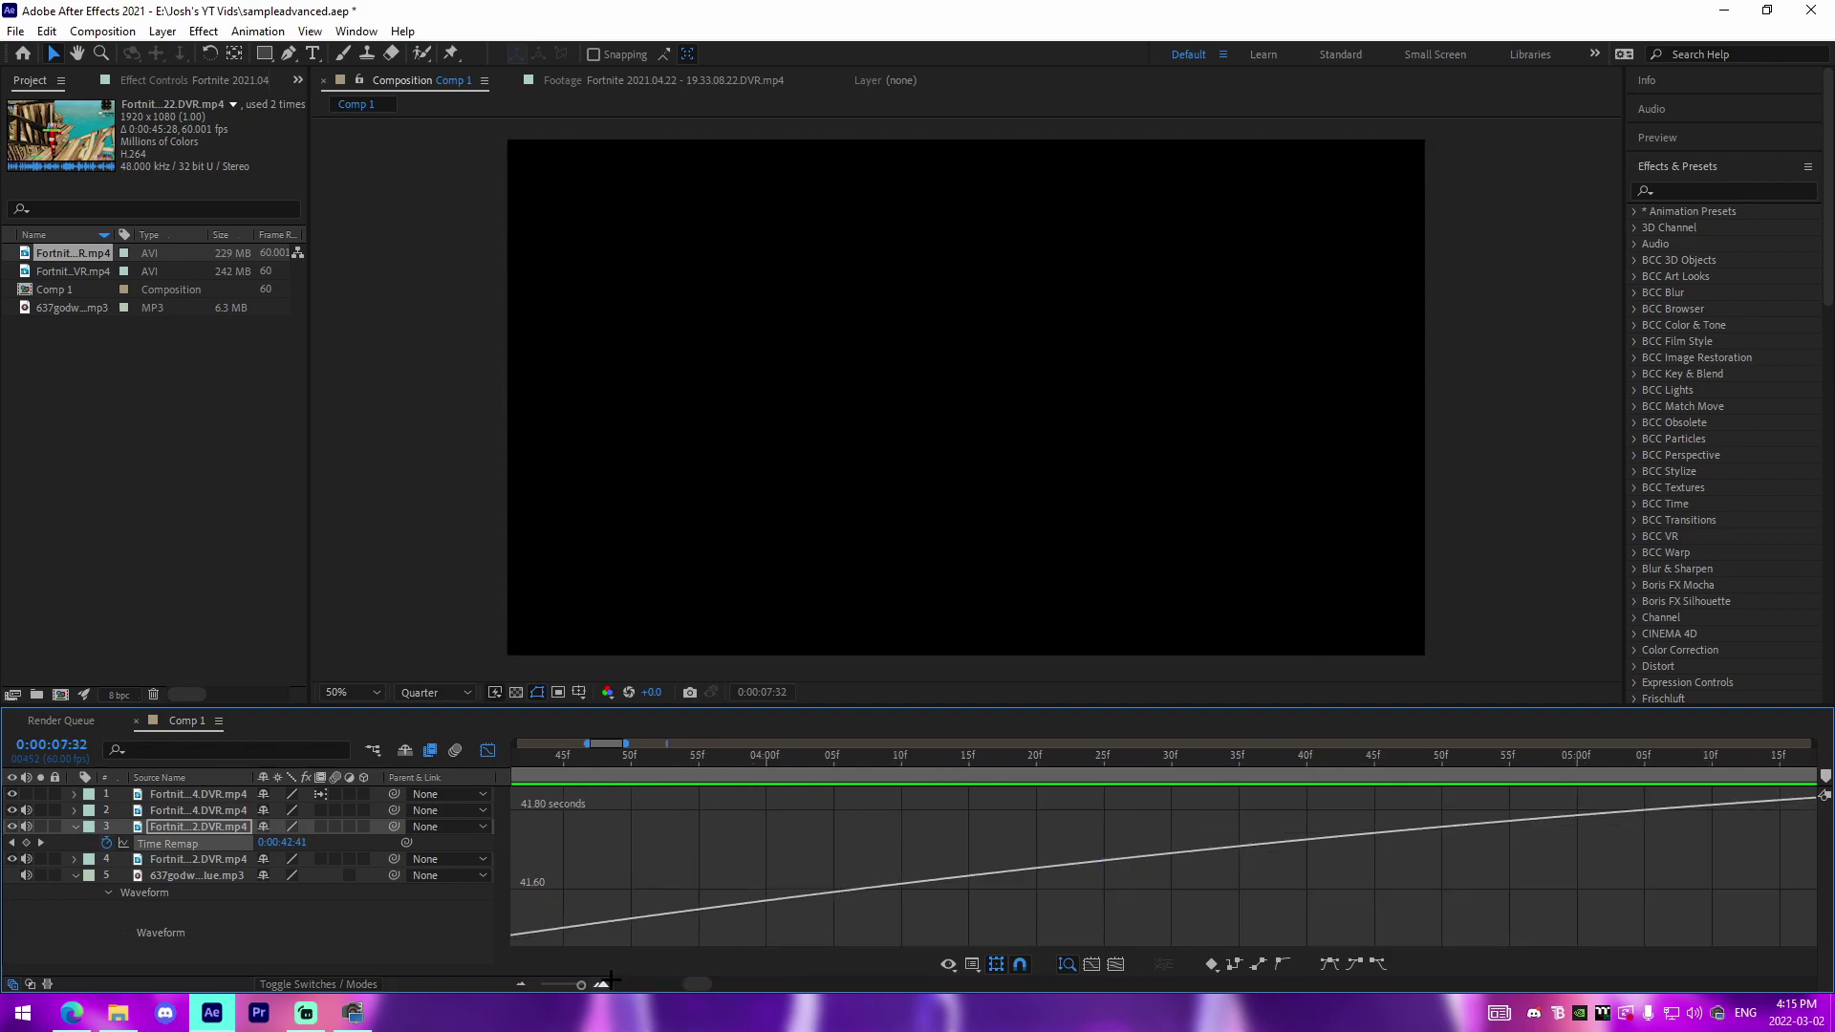
click(521, 983)
click(521, 984)
click(520, 983)
click(521, 983)
click(521, 984)
key(j)
click(601, 984)
click(601, 983)
click(601, 984)
click(602, 983)
click(601, 984)
click(1049, 897)
drag(1003, 899, 950, 898)
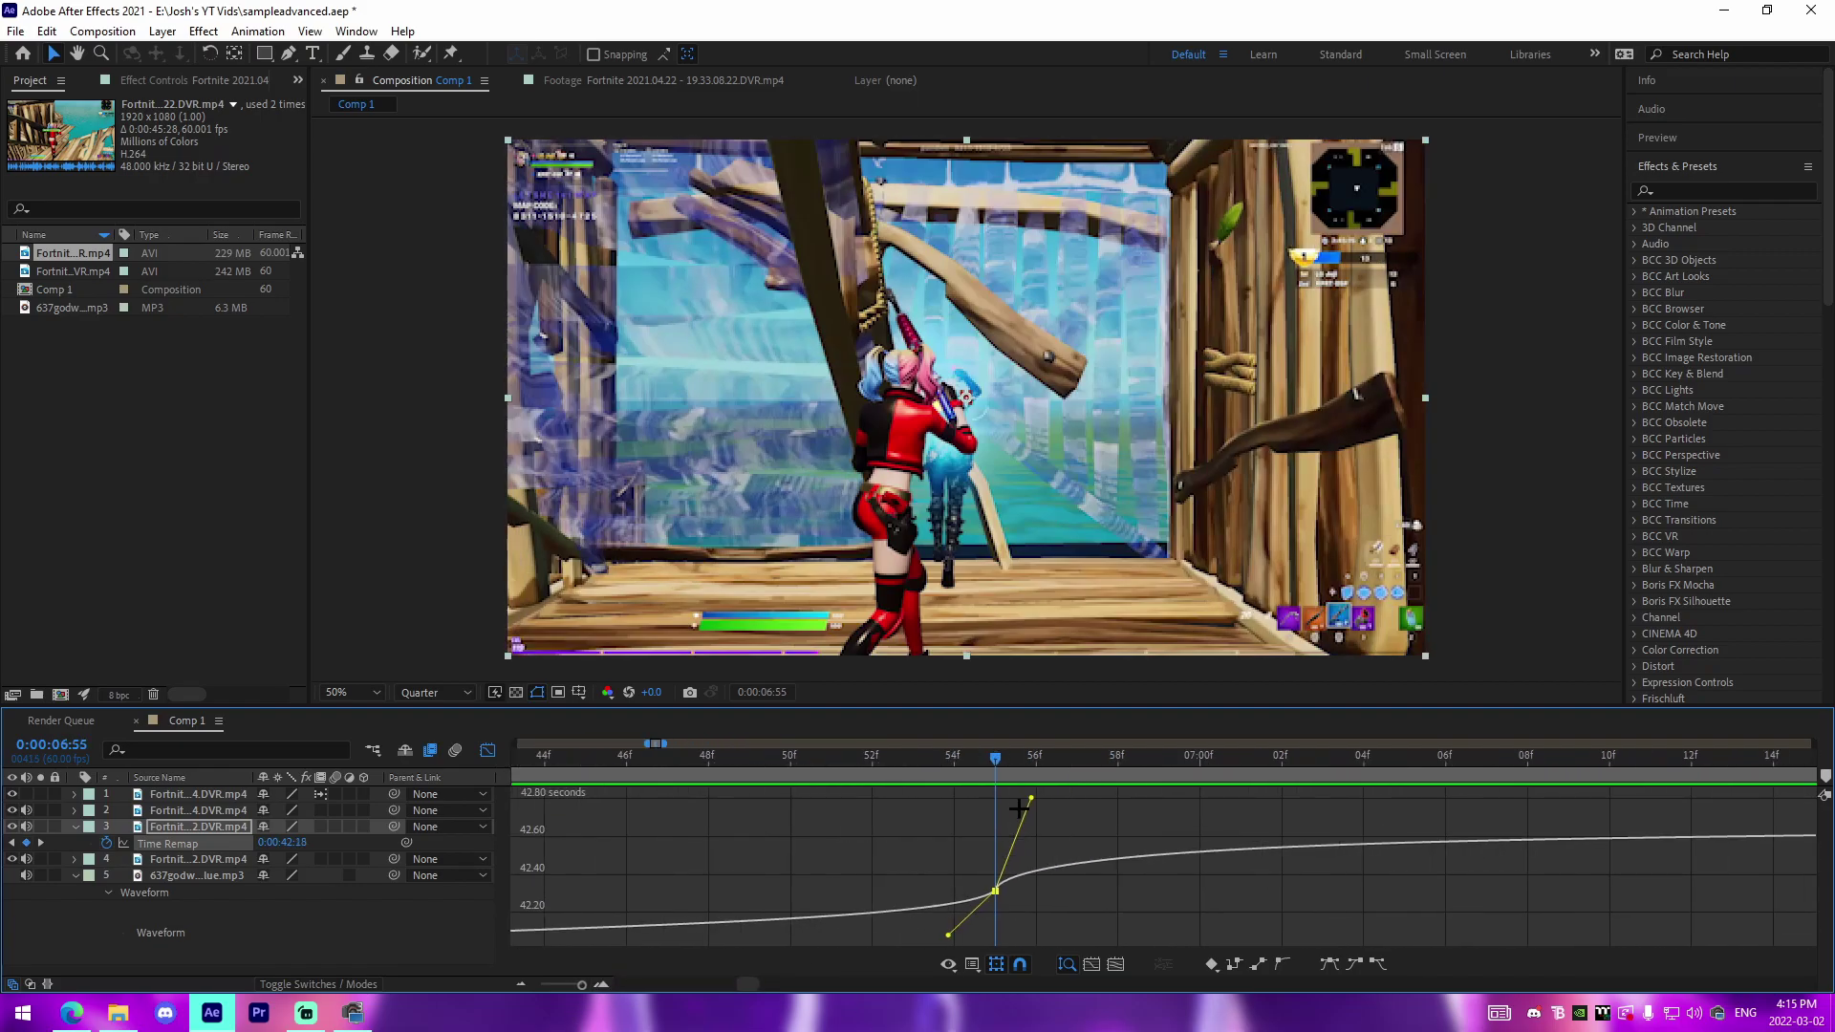
mouse_move(1032, 799)
mouse_down()
mouse_move(1013, 824)
mouse_move(1001, 801)
mouse_move(1051, 809)
mouse_up()
- Adjust the curve handles of the 0:00:06:31 and 0:00:07:39 time remap keyframes and preview the ramp
drag(818, 865, 877, 865)
drag(1006, 935, 1027, 934)
click(645, 765)
key(space)
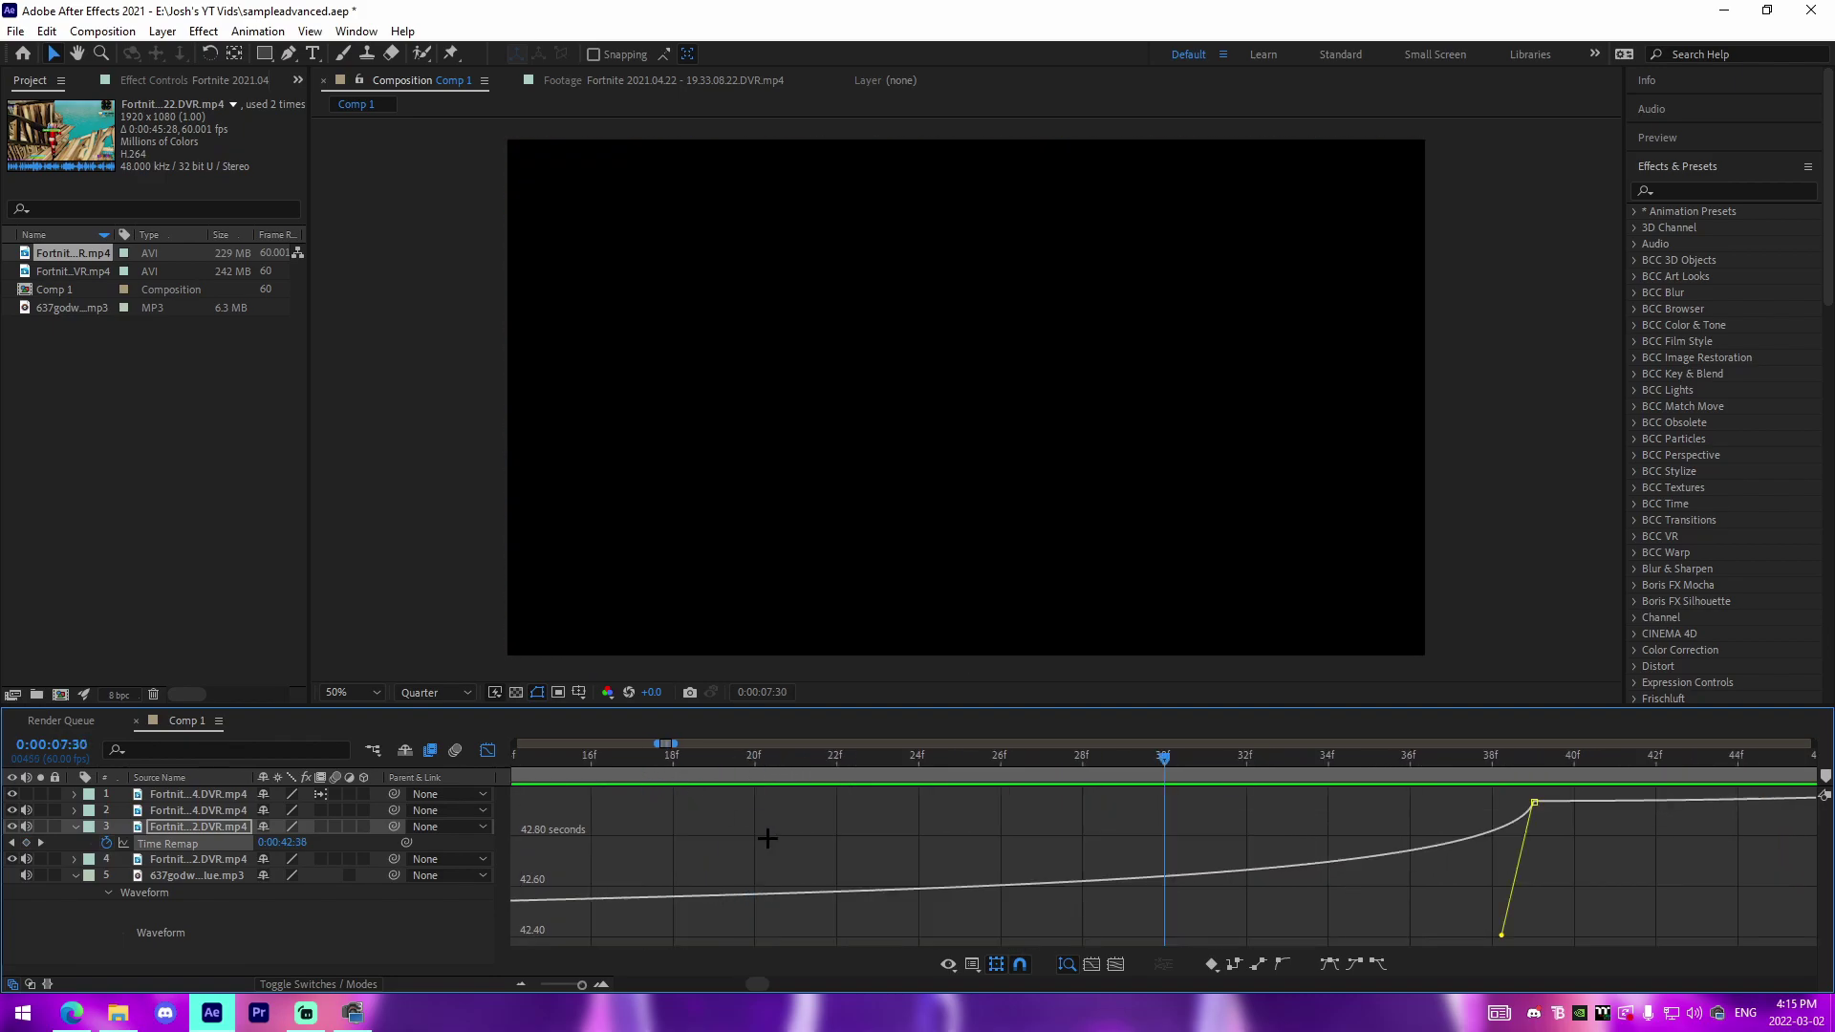
- Fine-tune the outgoing handle of the 0:00:06:55 keyframe and preview the ramp from 0:00:06:41
key(minus)
key(minus)
drag(818, 874, 818, 855)
click(664, 765)
key(space)
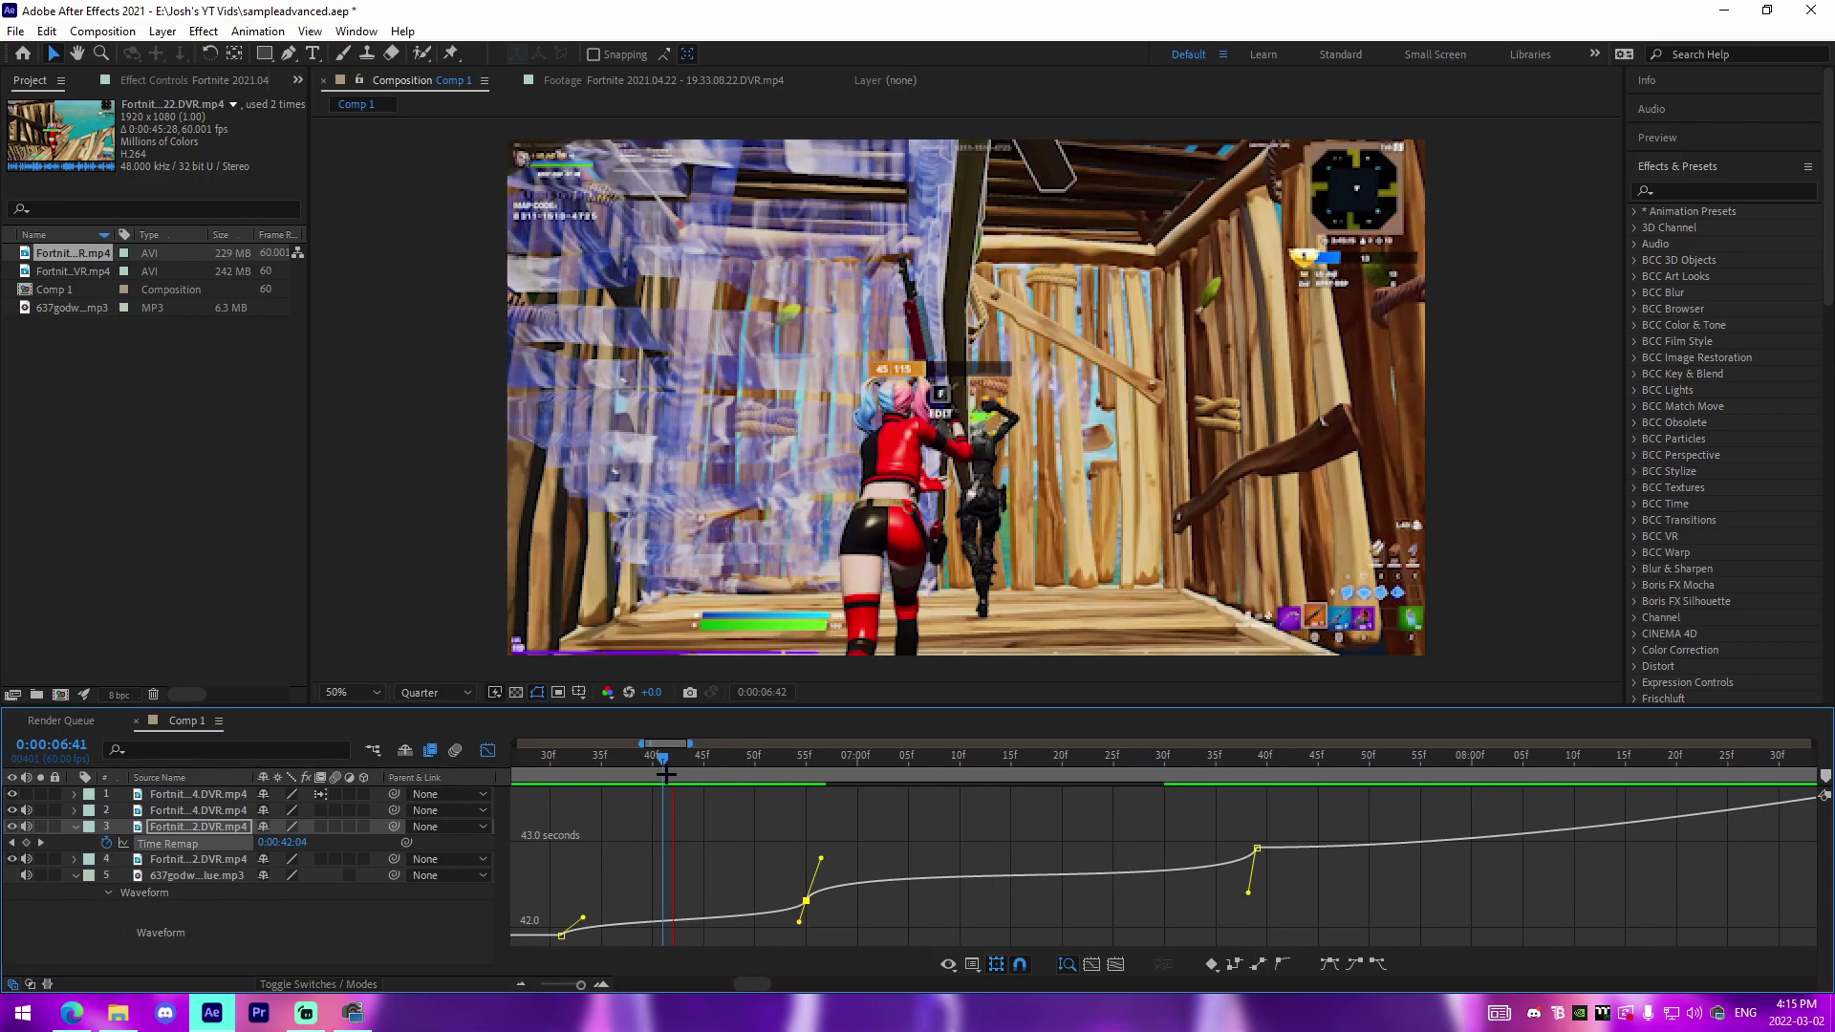
key(space)
drag(797, 789, 834, 793)
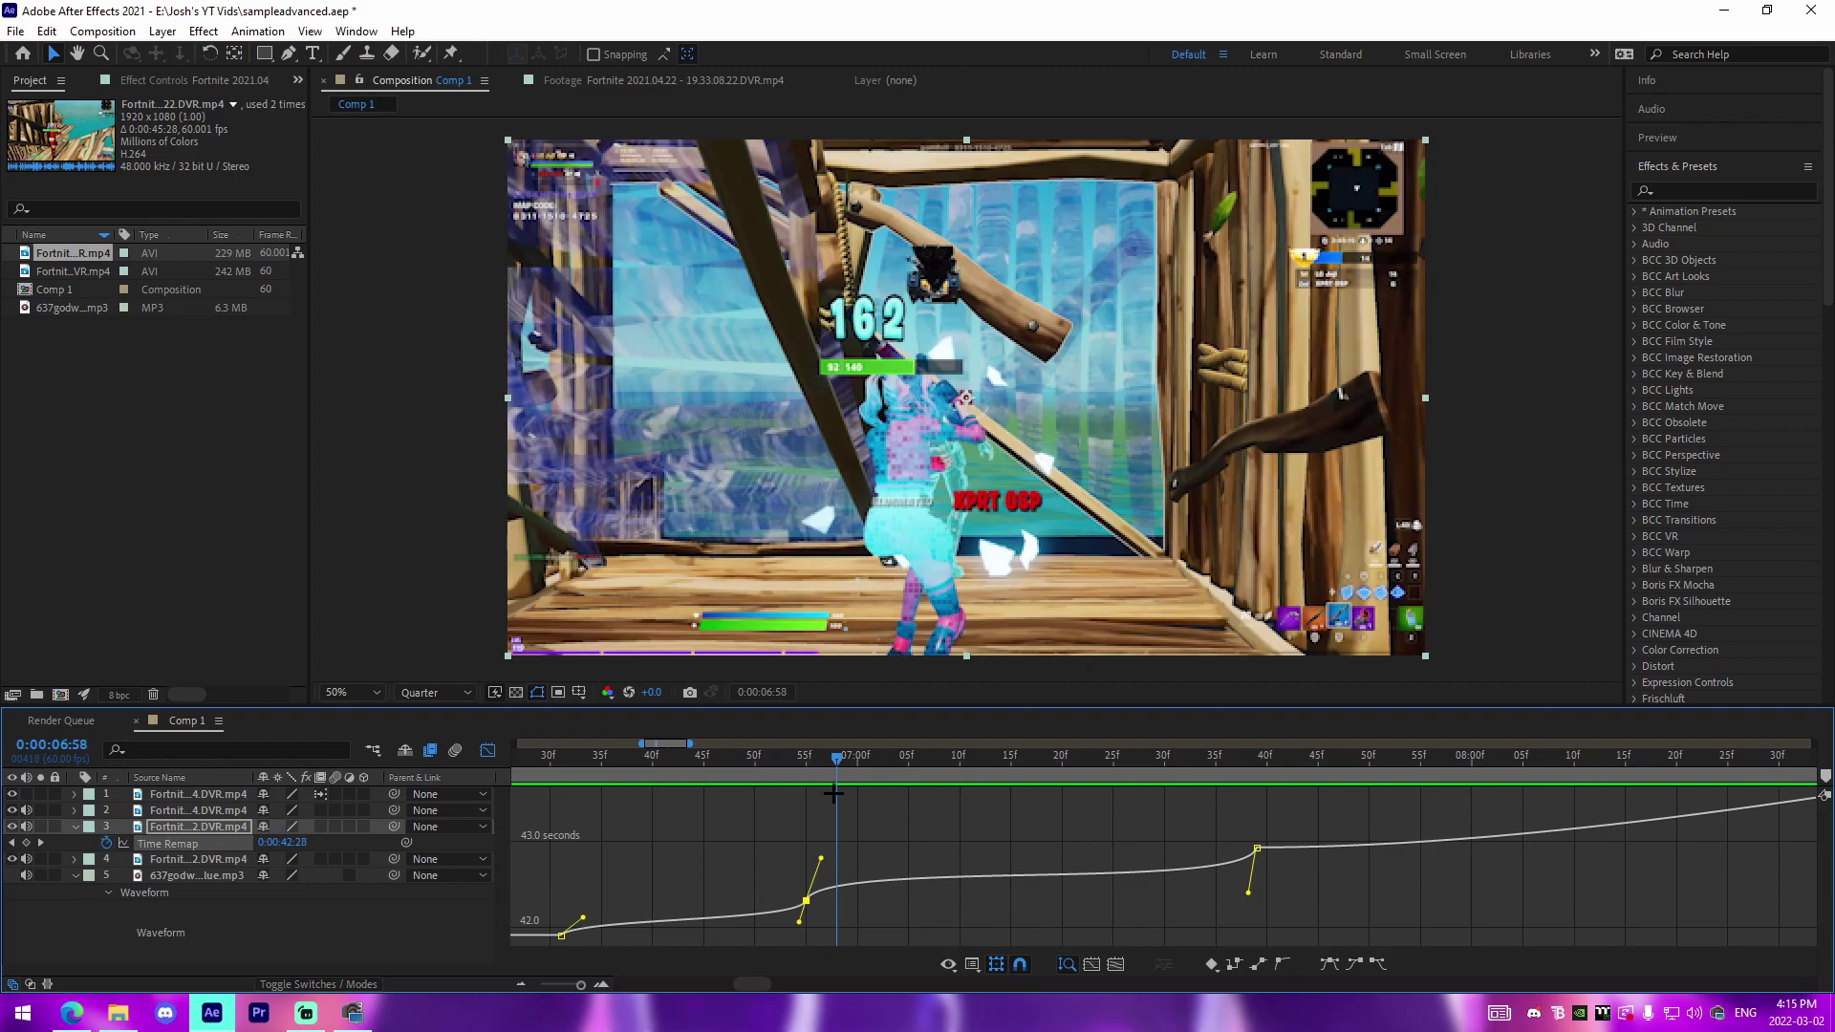
drag(822, 863, 832, 862)
key(space)
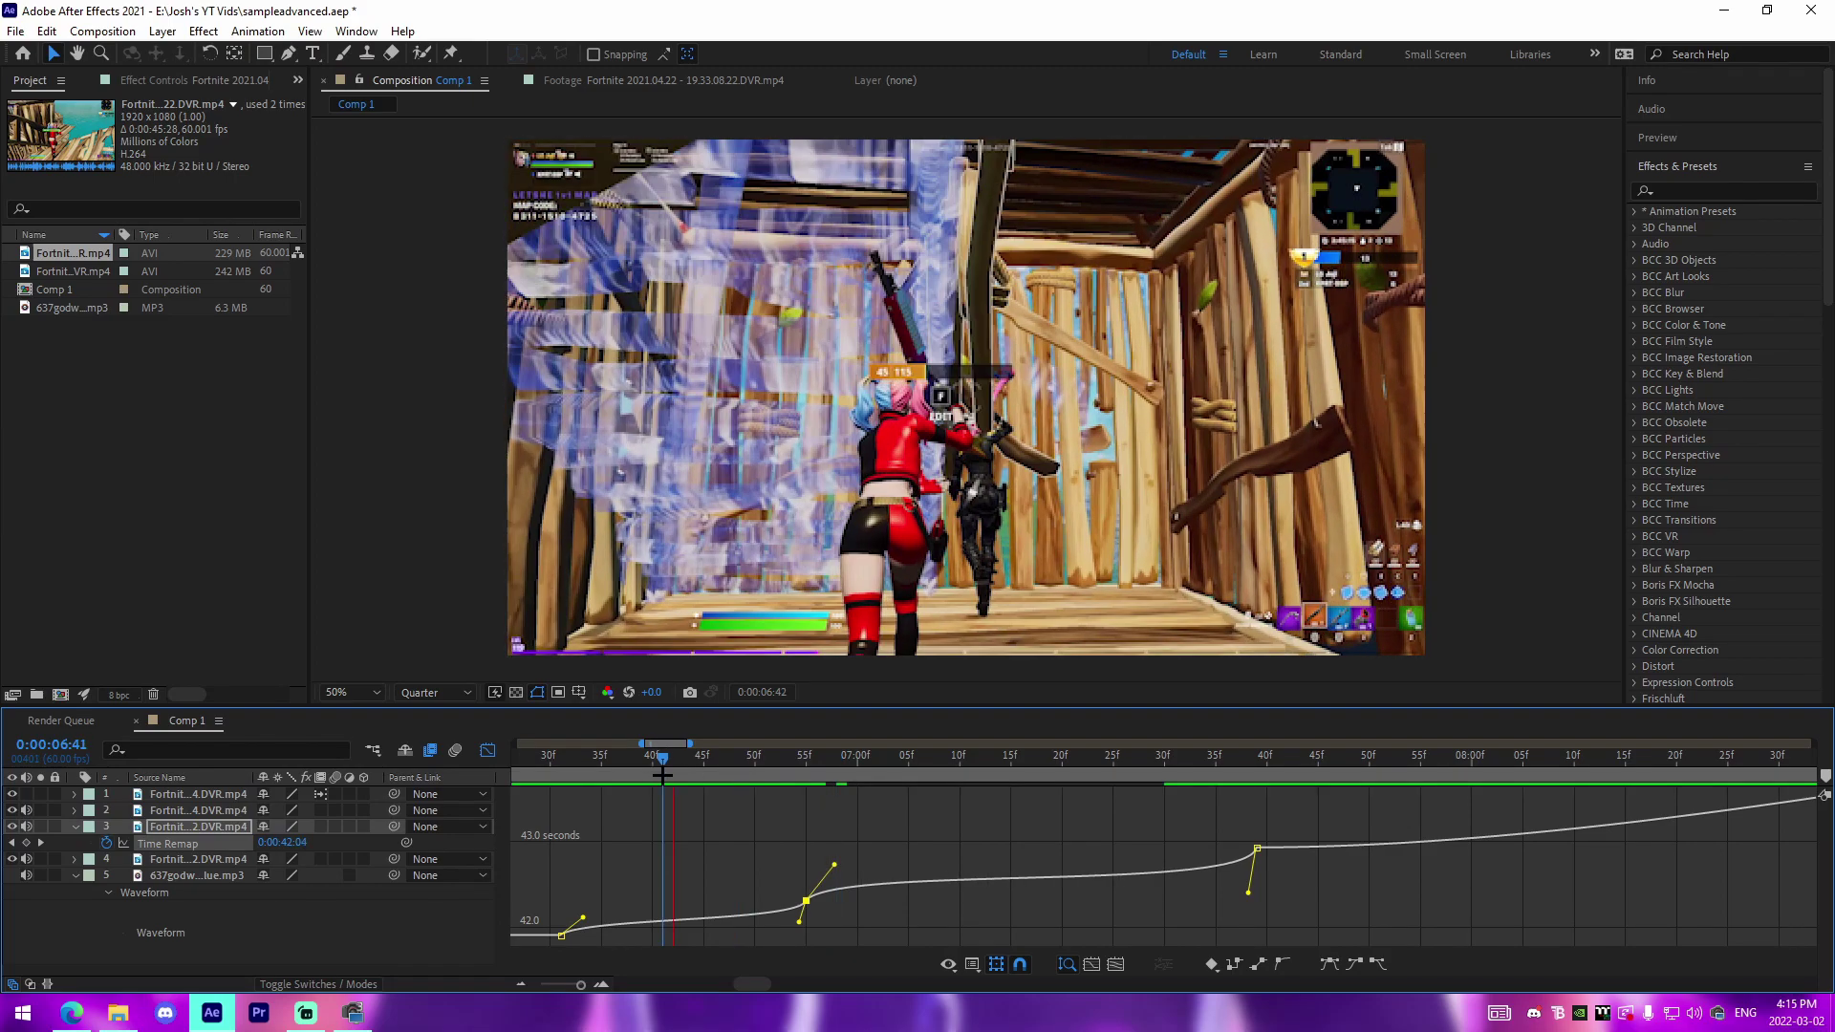
- Move the last time remap keyframe to about 0:00:07:40, turn on frame blending for the clip and mute its audio
mouse_move(1255, 886)
mouse_down()
mouse_move(1263, 899)
mouse_move(1266, 848)
mouse_move(1260, 898)
mouse_up()
click(926, 840)
drag(671, 758, 632, 758)
key(space)
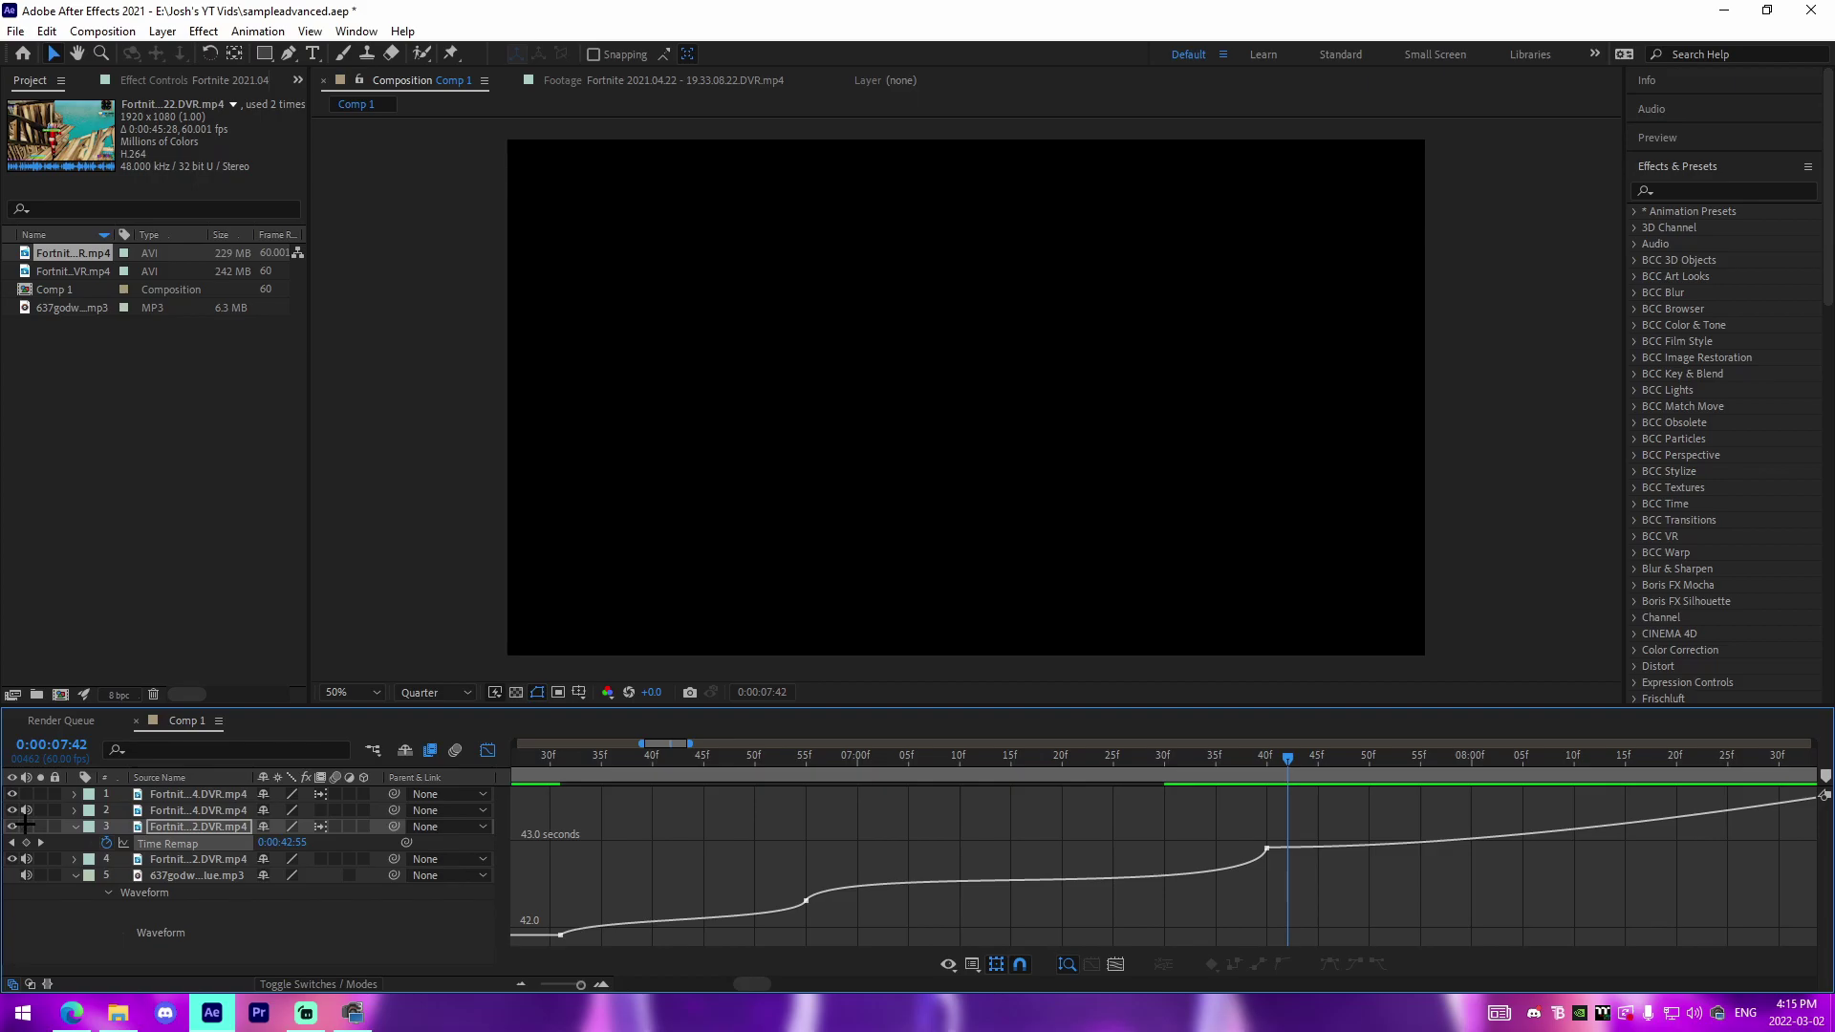
click(74, 827)
click(487, 750)
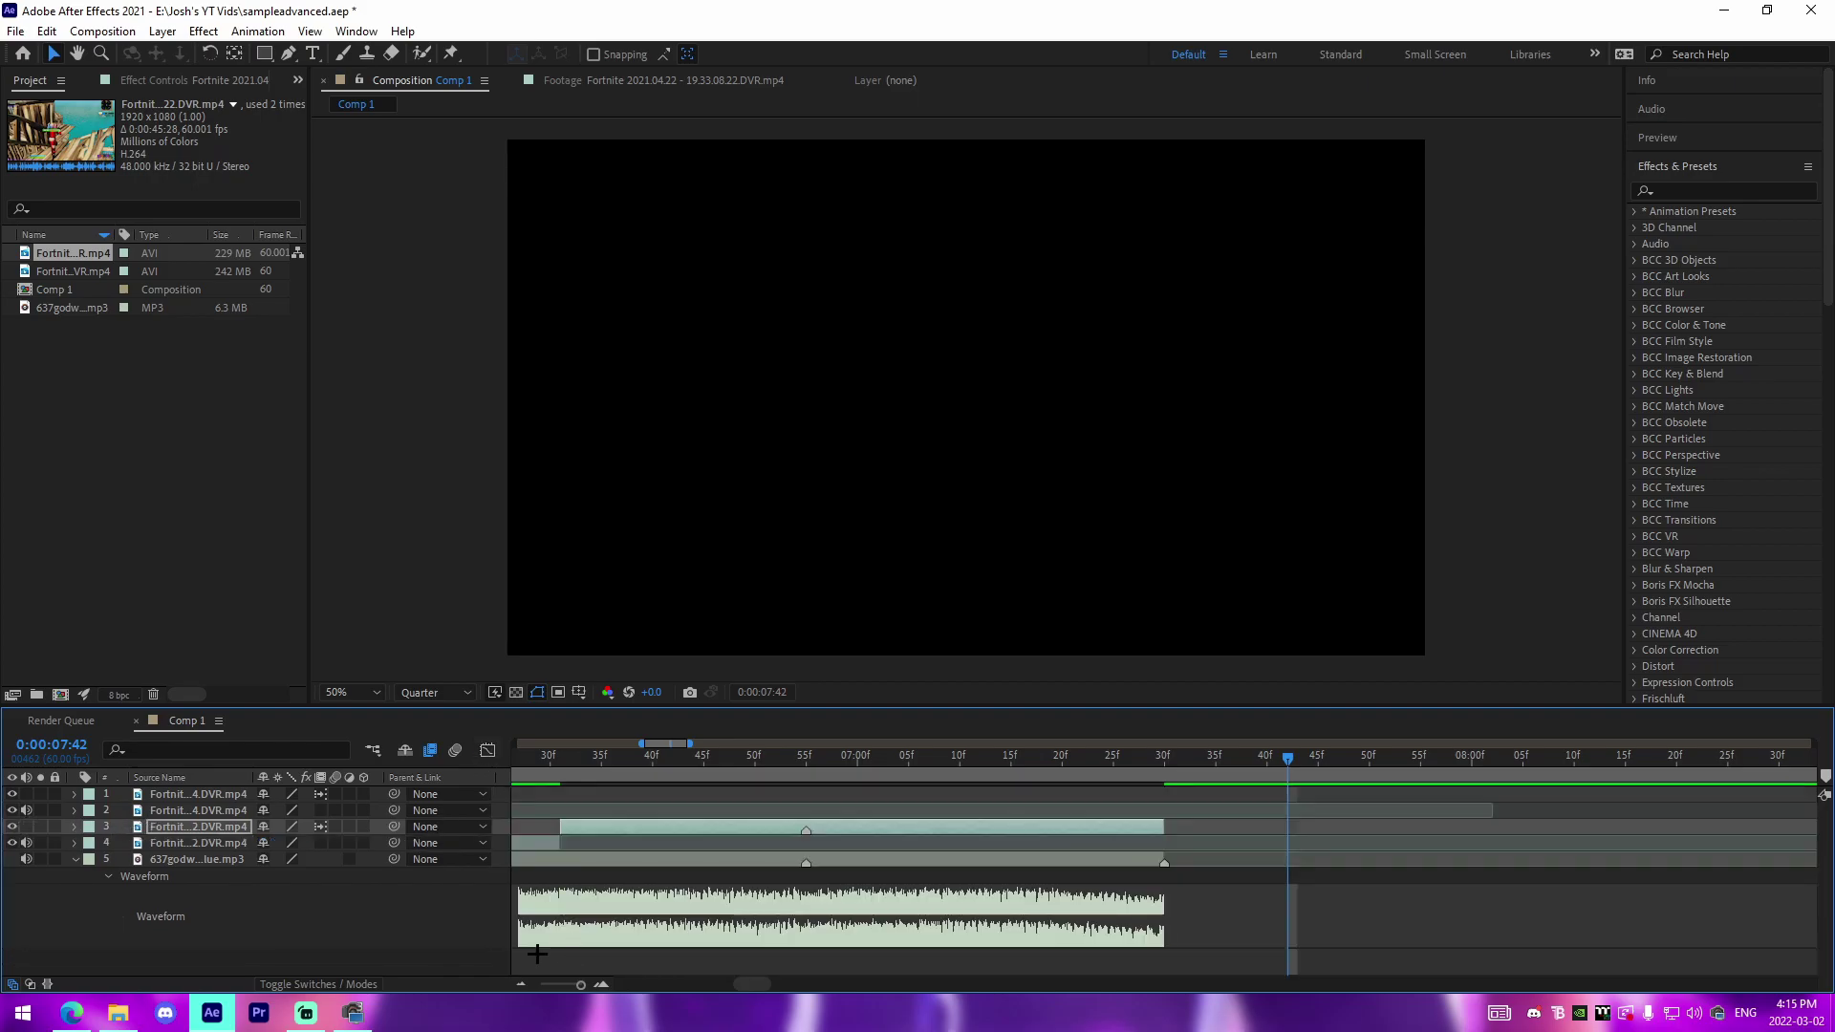
- Preview both synced clips with the song, starting from 0:00:05:56, 0:00:06:17 and 0:00:03:32
click(523, 983)
click(523, 984)
drag(1080, 758, 1046, 758)
key(space)
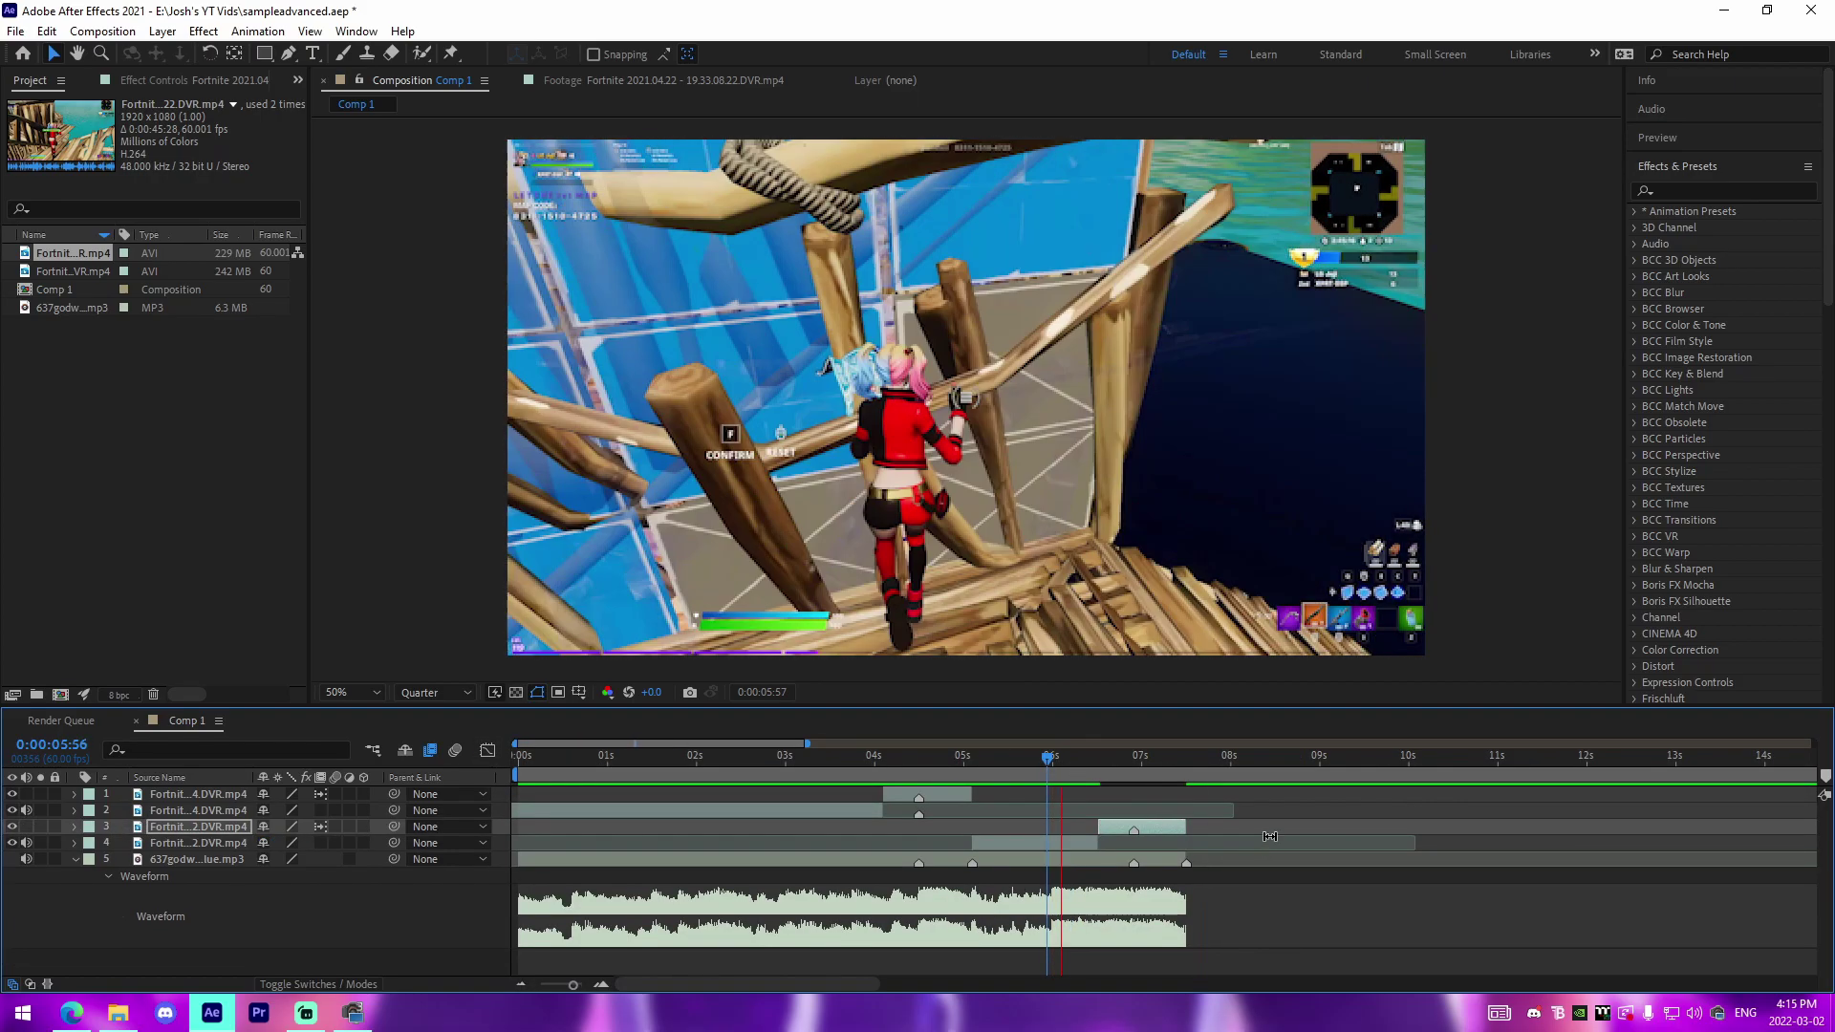
click(1270, 835)
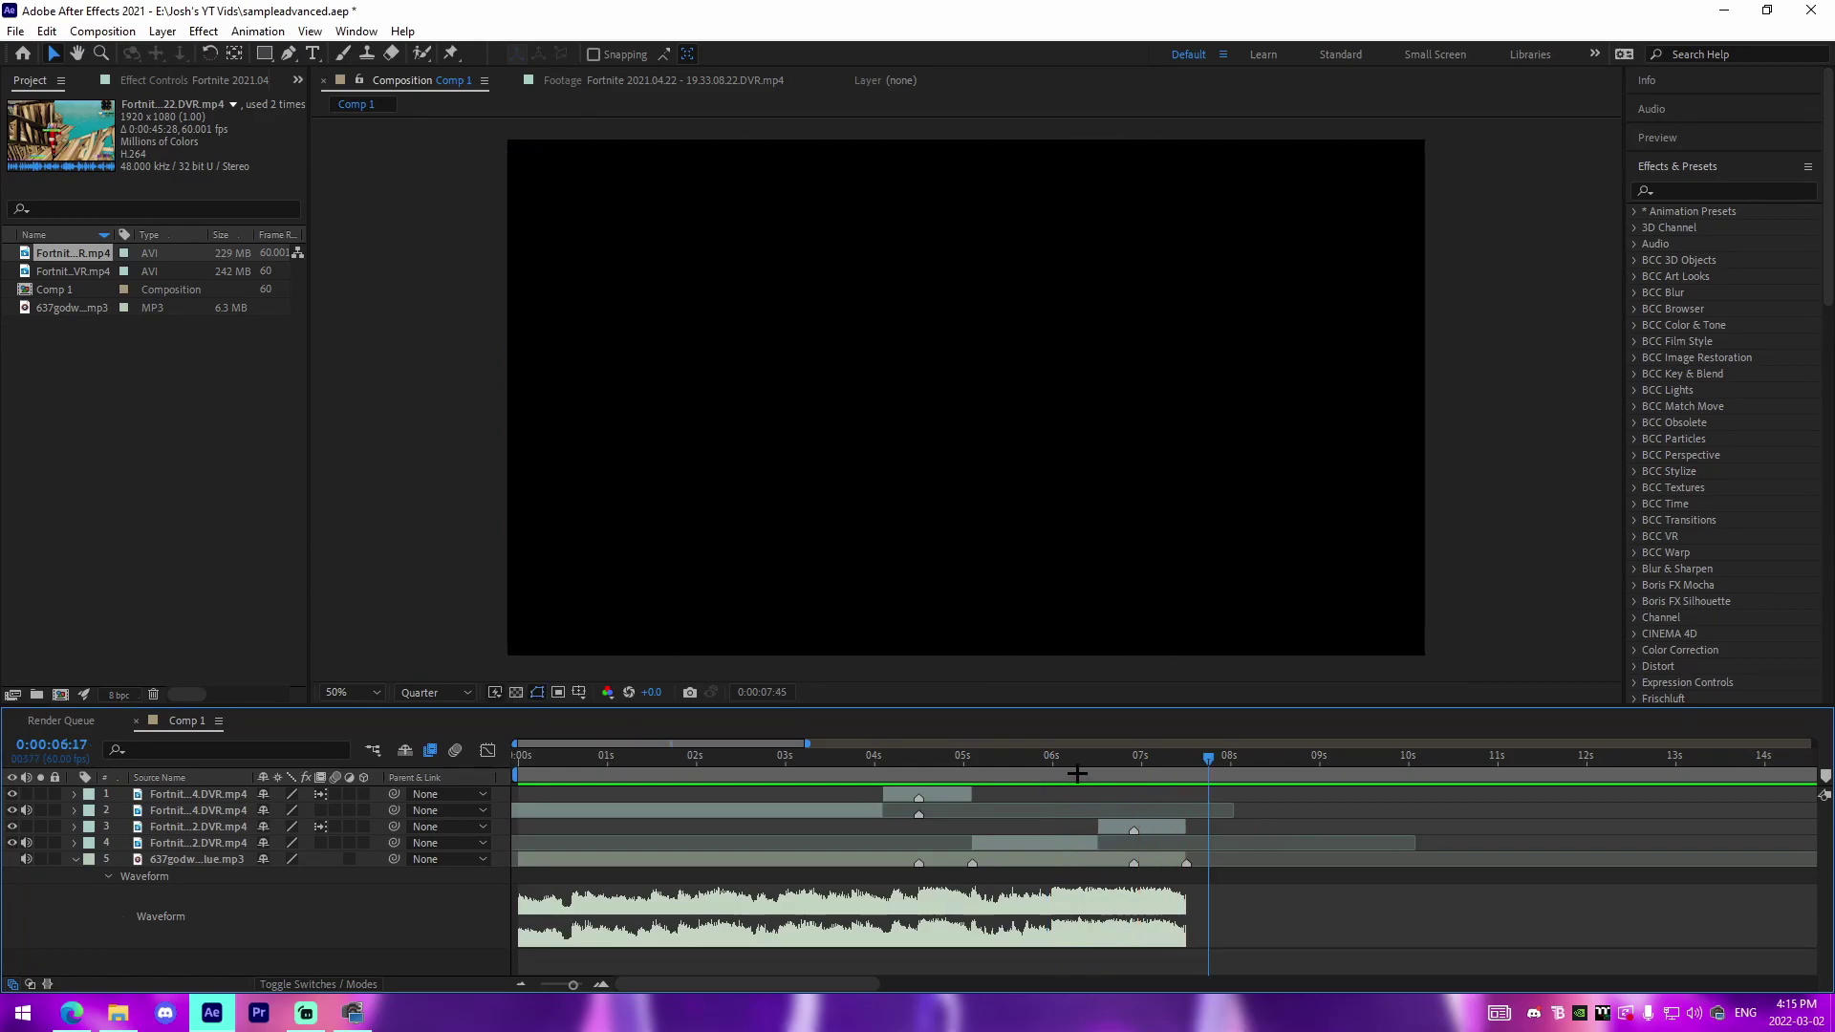
click(1077, 773)
key(space)
key(space)
drag(890, 765, 832, 757)
key(space)
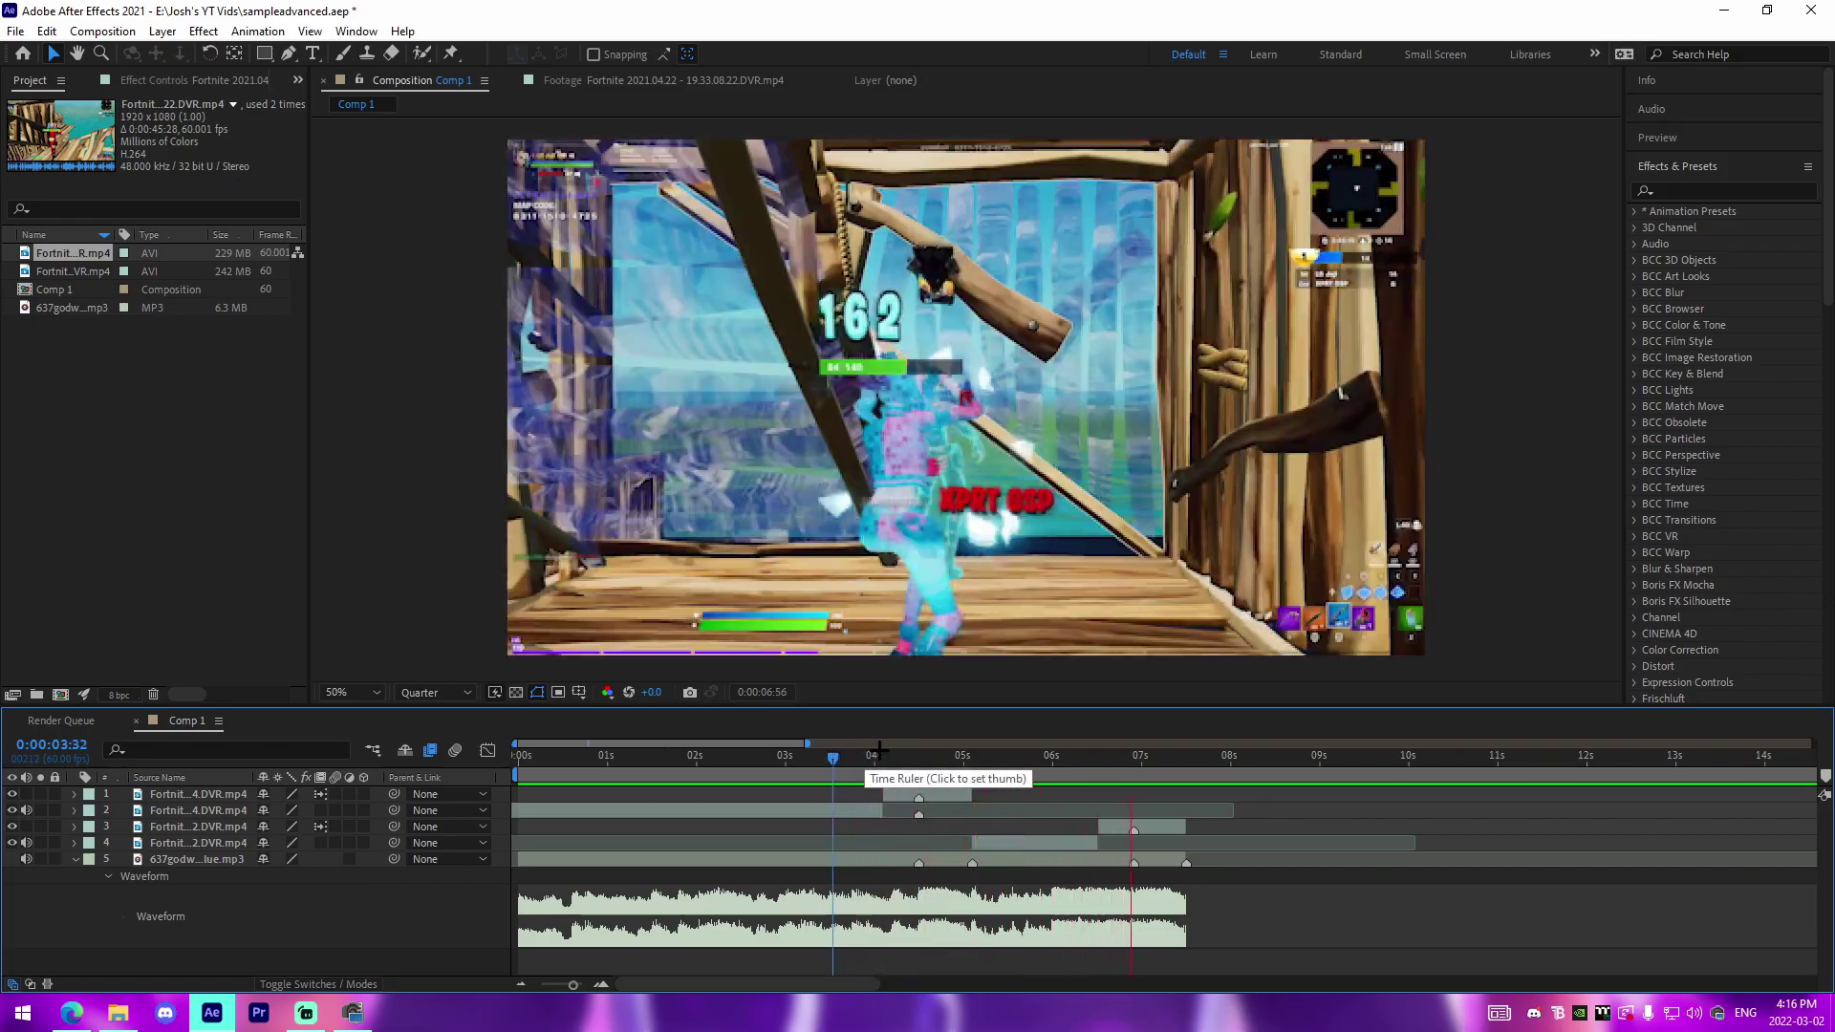
key(space)
- Add an adjustment layer above the clips and split it at the 0:00:04:30 beat marker
click(919, 760)
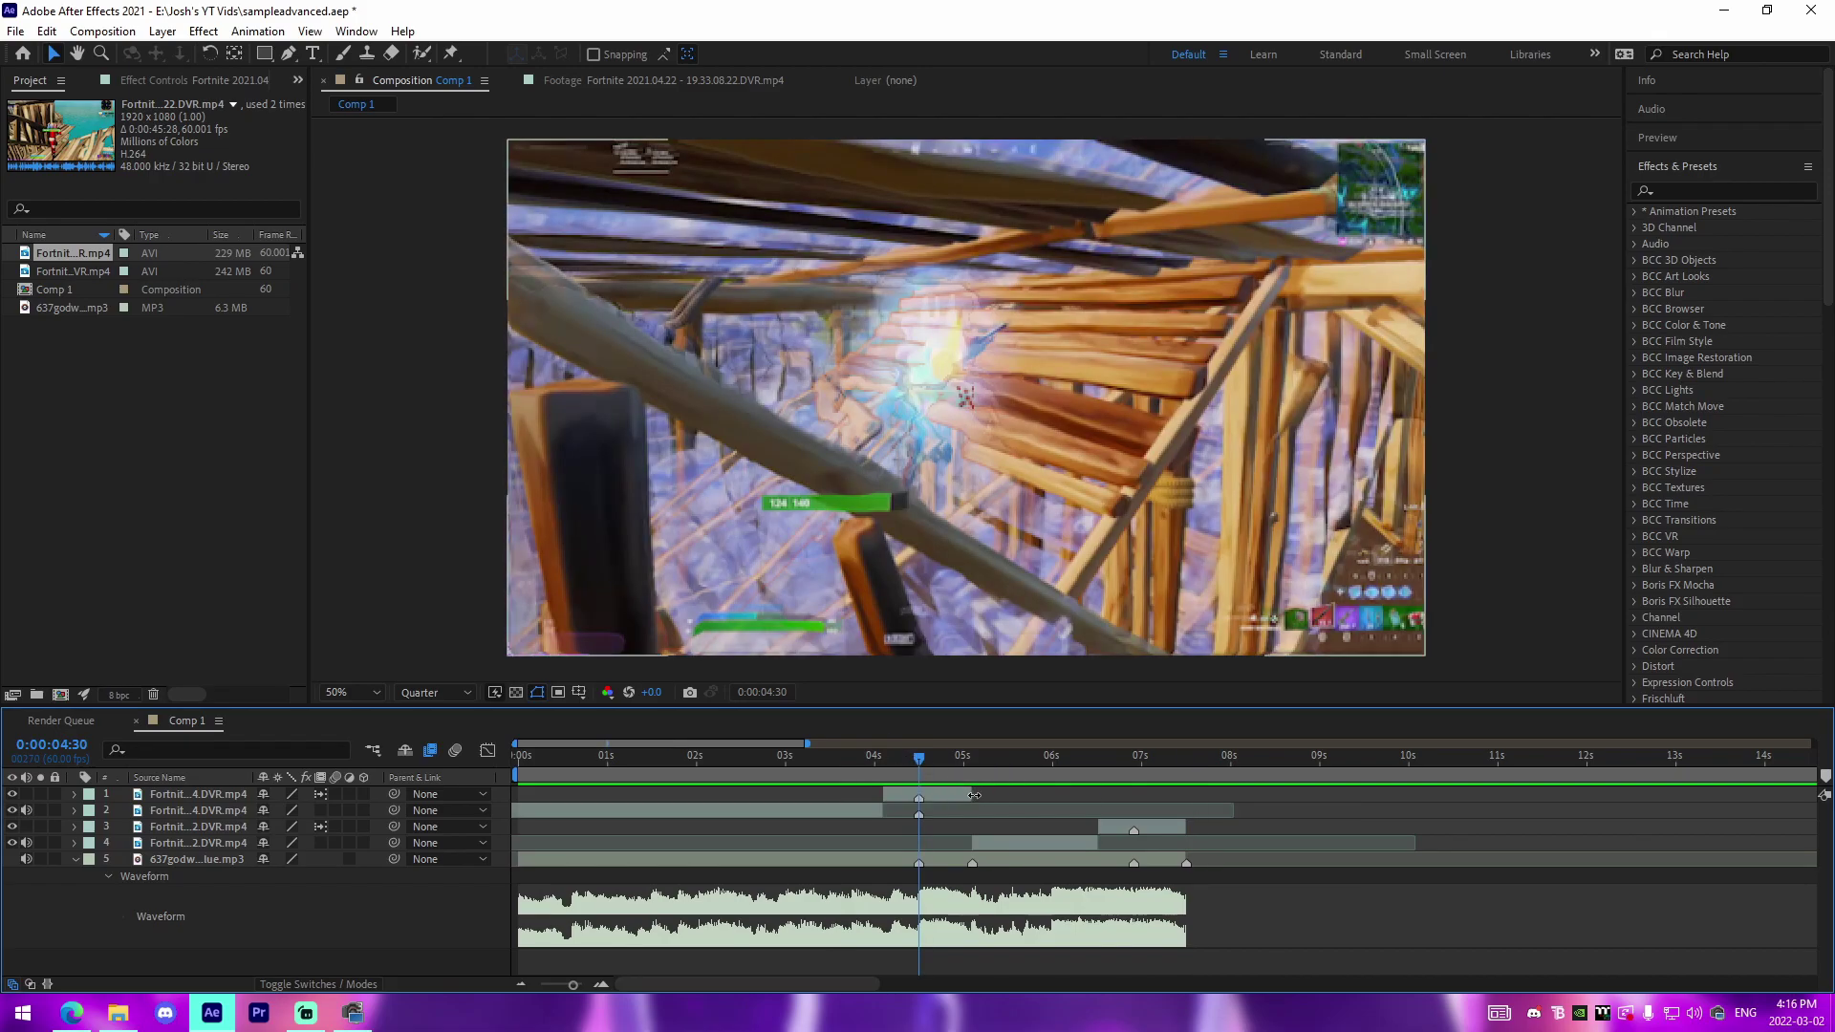
key(ctrl+alt+y)
key(ctrl+shift+d)
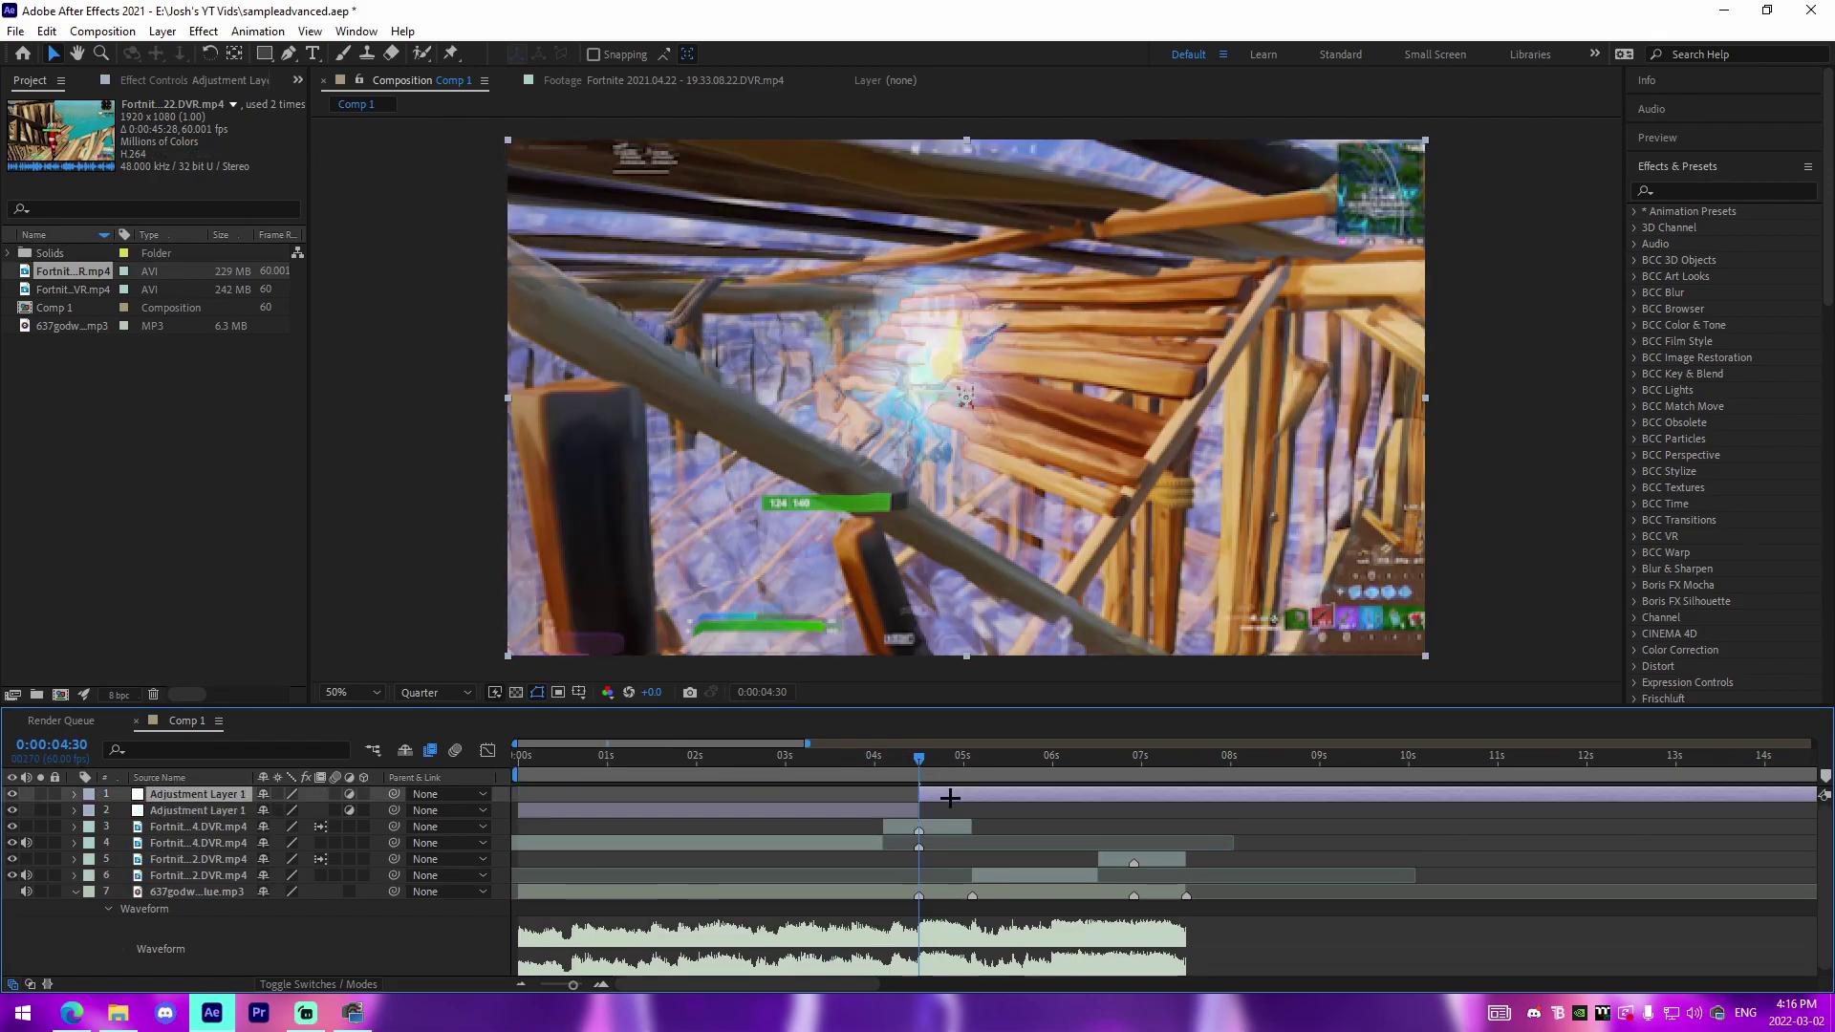
- Delete the adjustment layer's part before 0:00:04:30 and trim the remaining part to end with the first synced clip at 0:00:05:06
click(905, 811)
key(Delete)
shift+click(984, 770)
click(984, 794)
key(alt+bracketright)
click(919, 762)
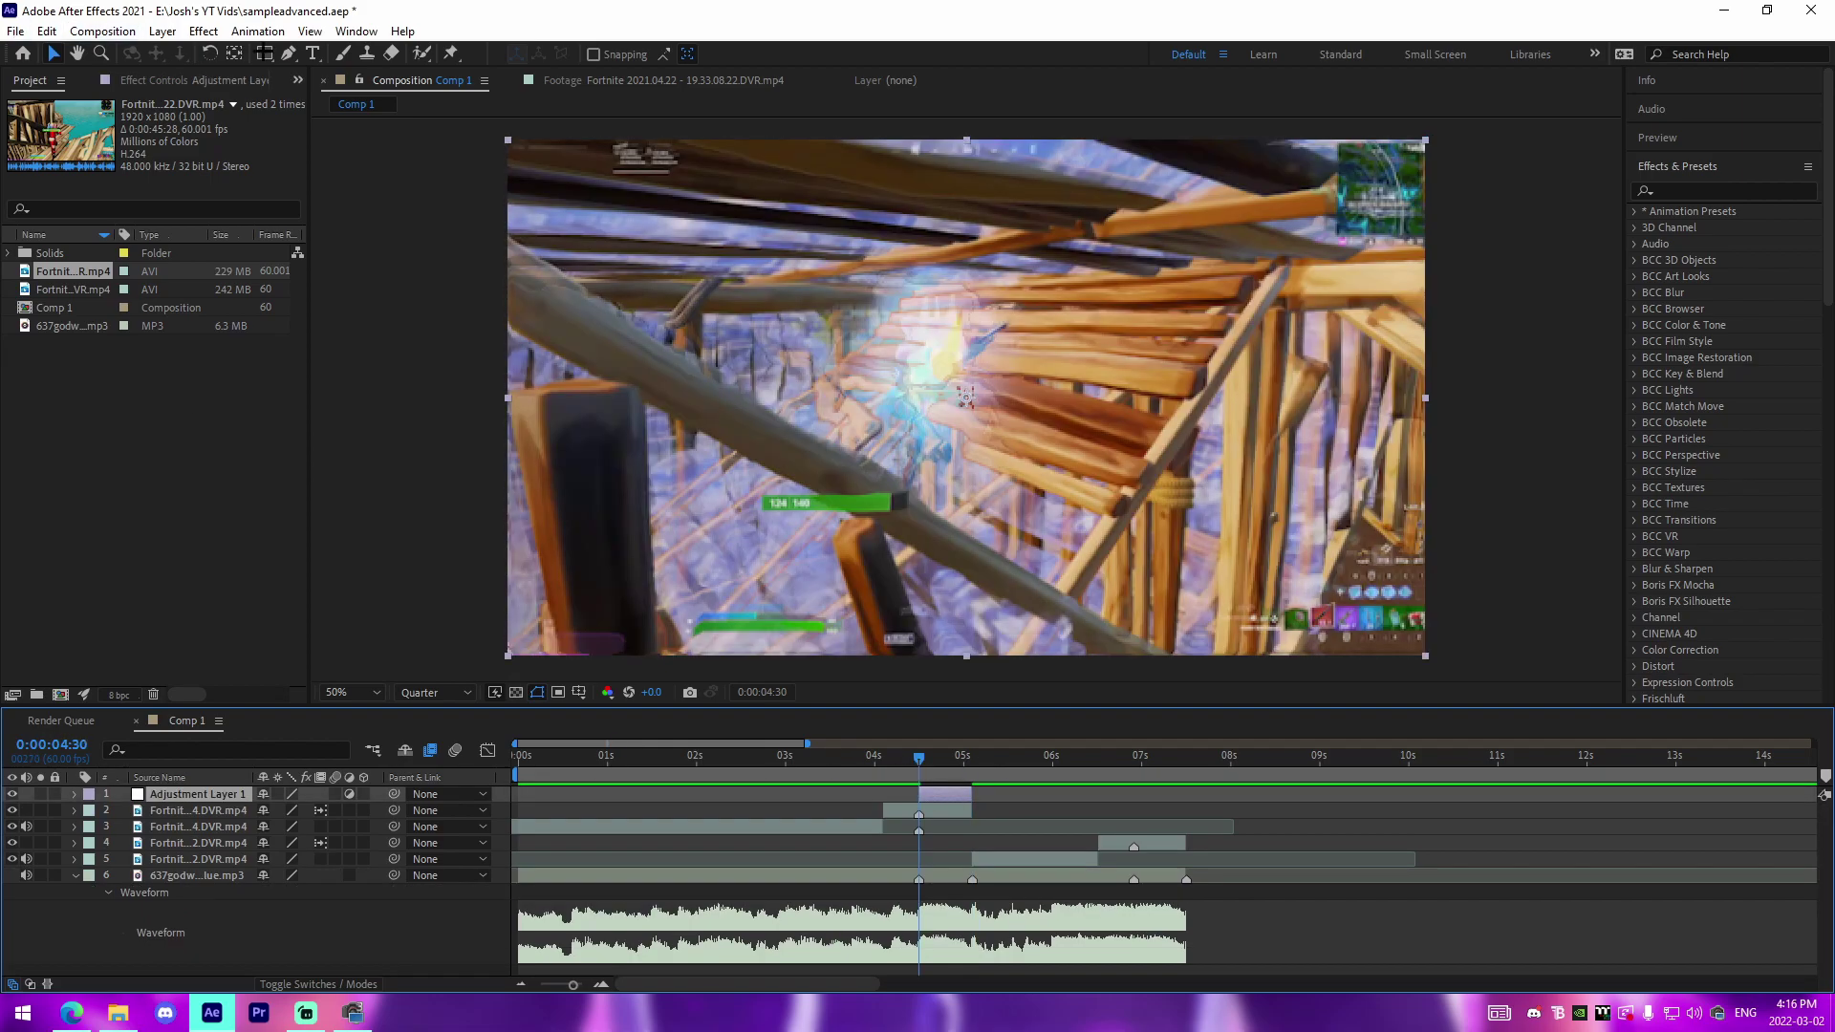
- Apply the saved shake and flicker animation preset from the quick-access preset folder to the adjustment layer at 0:00:04:30
click(257, 31)
click(286, 70)
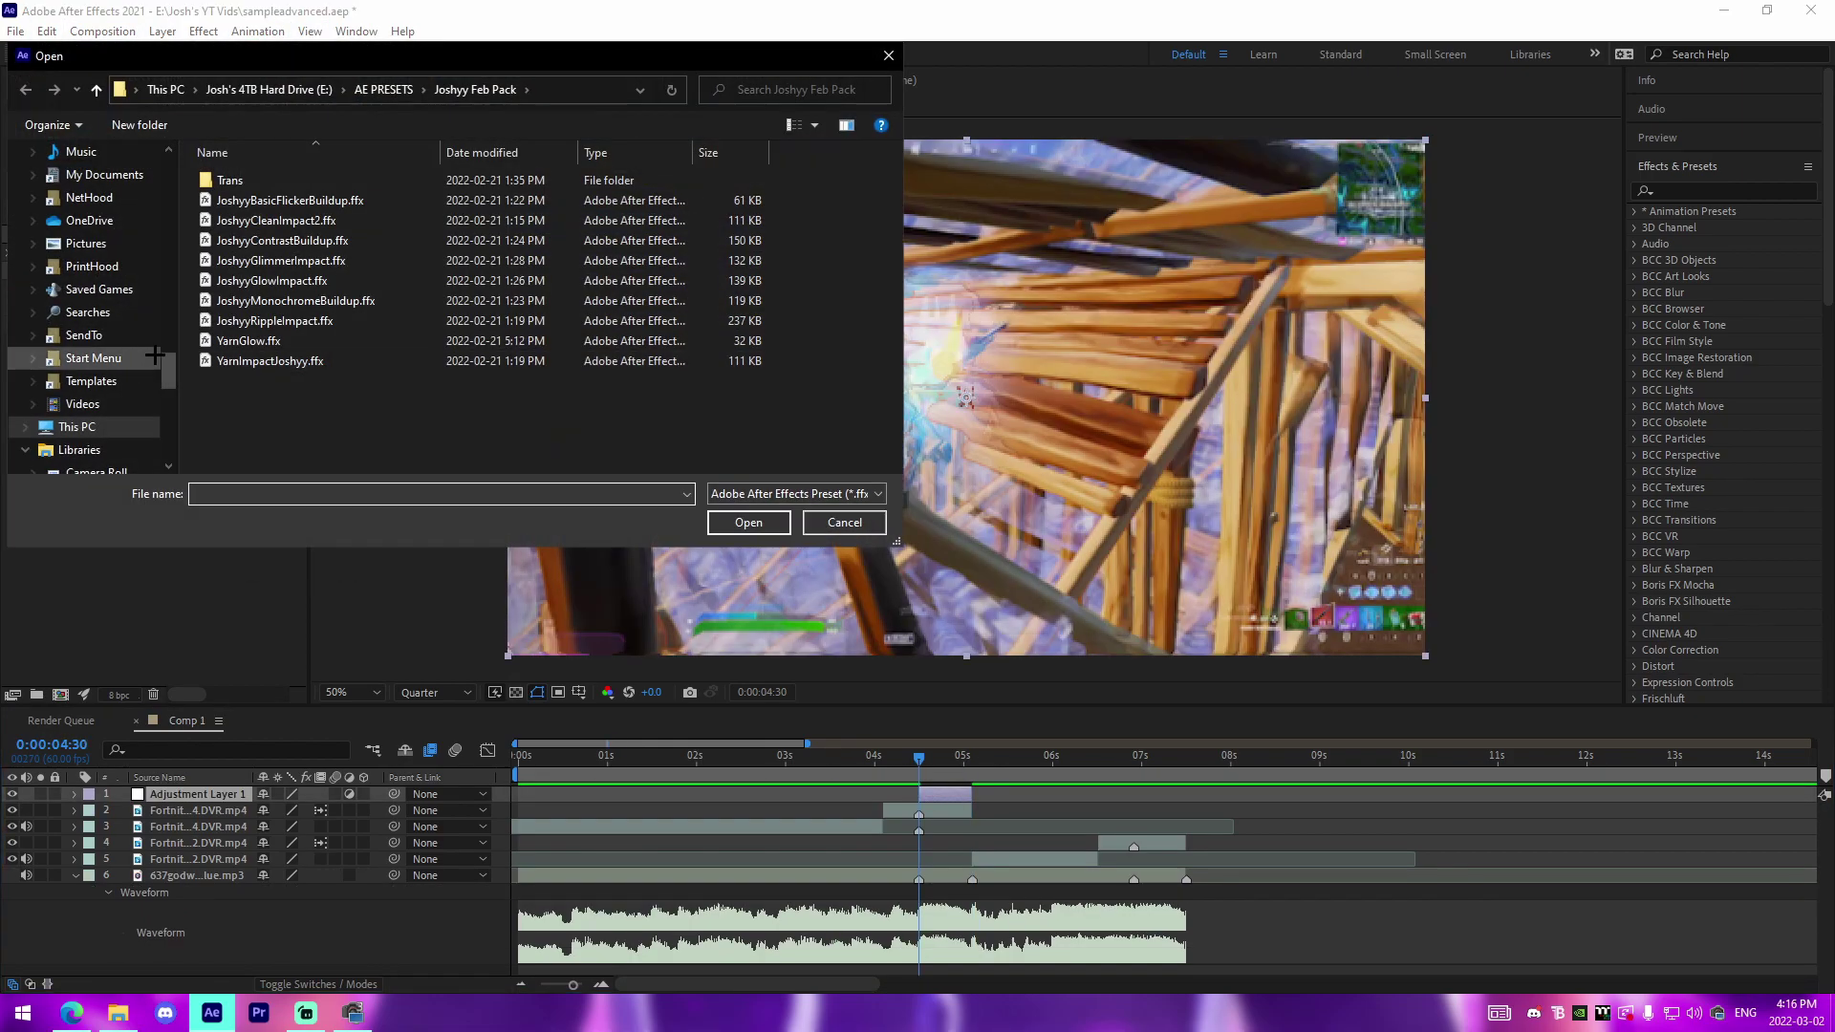
drag(173, 370, 170, 153)
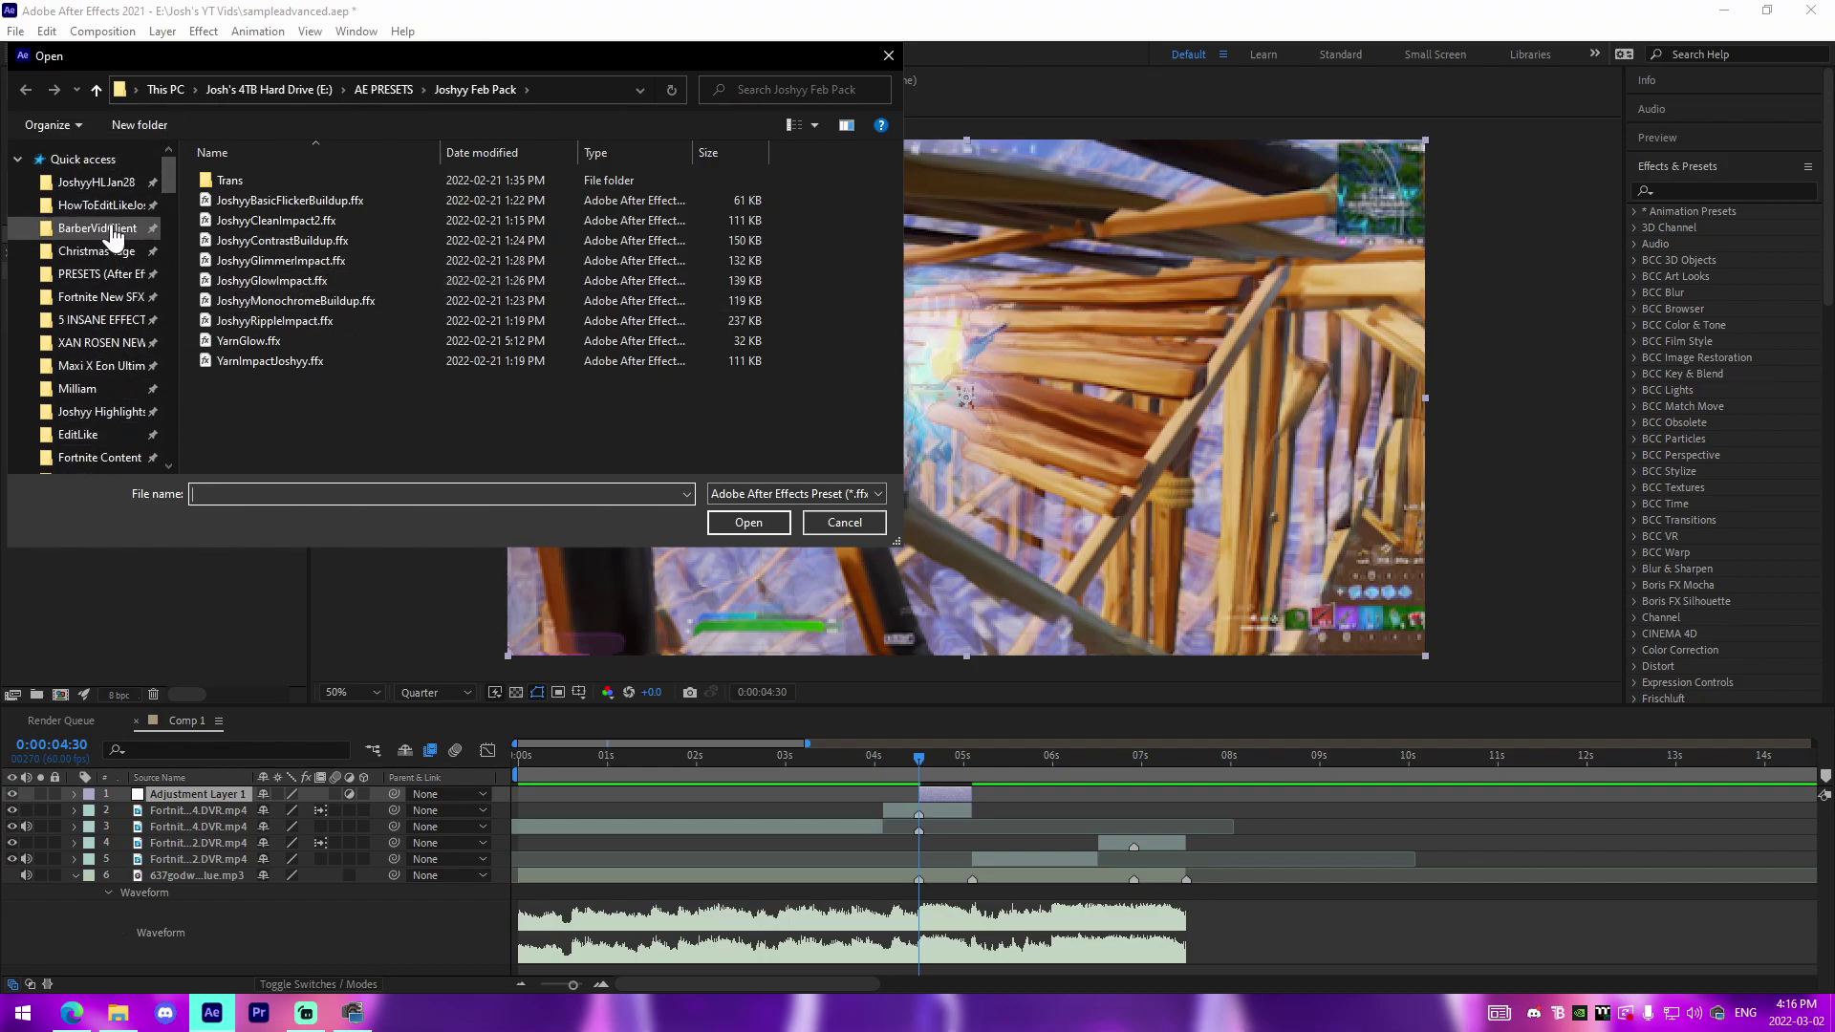
click(105, 204)
click(285, 200)
click(749, 522)
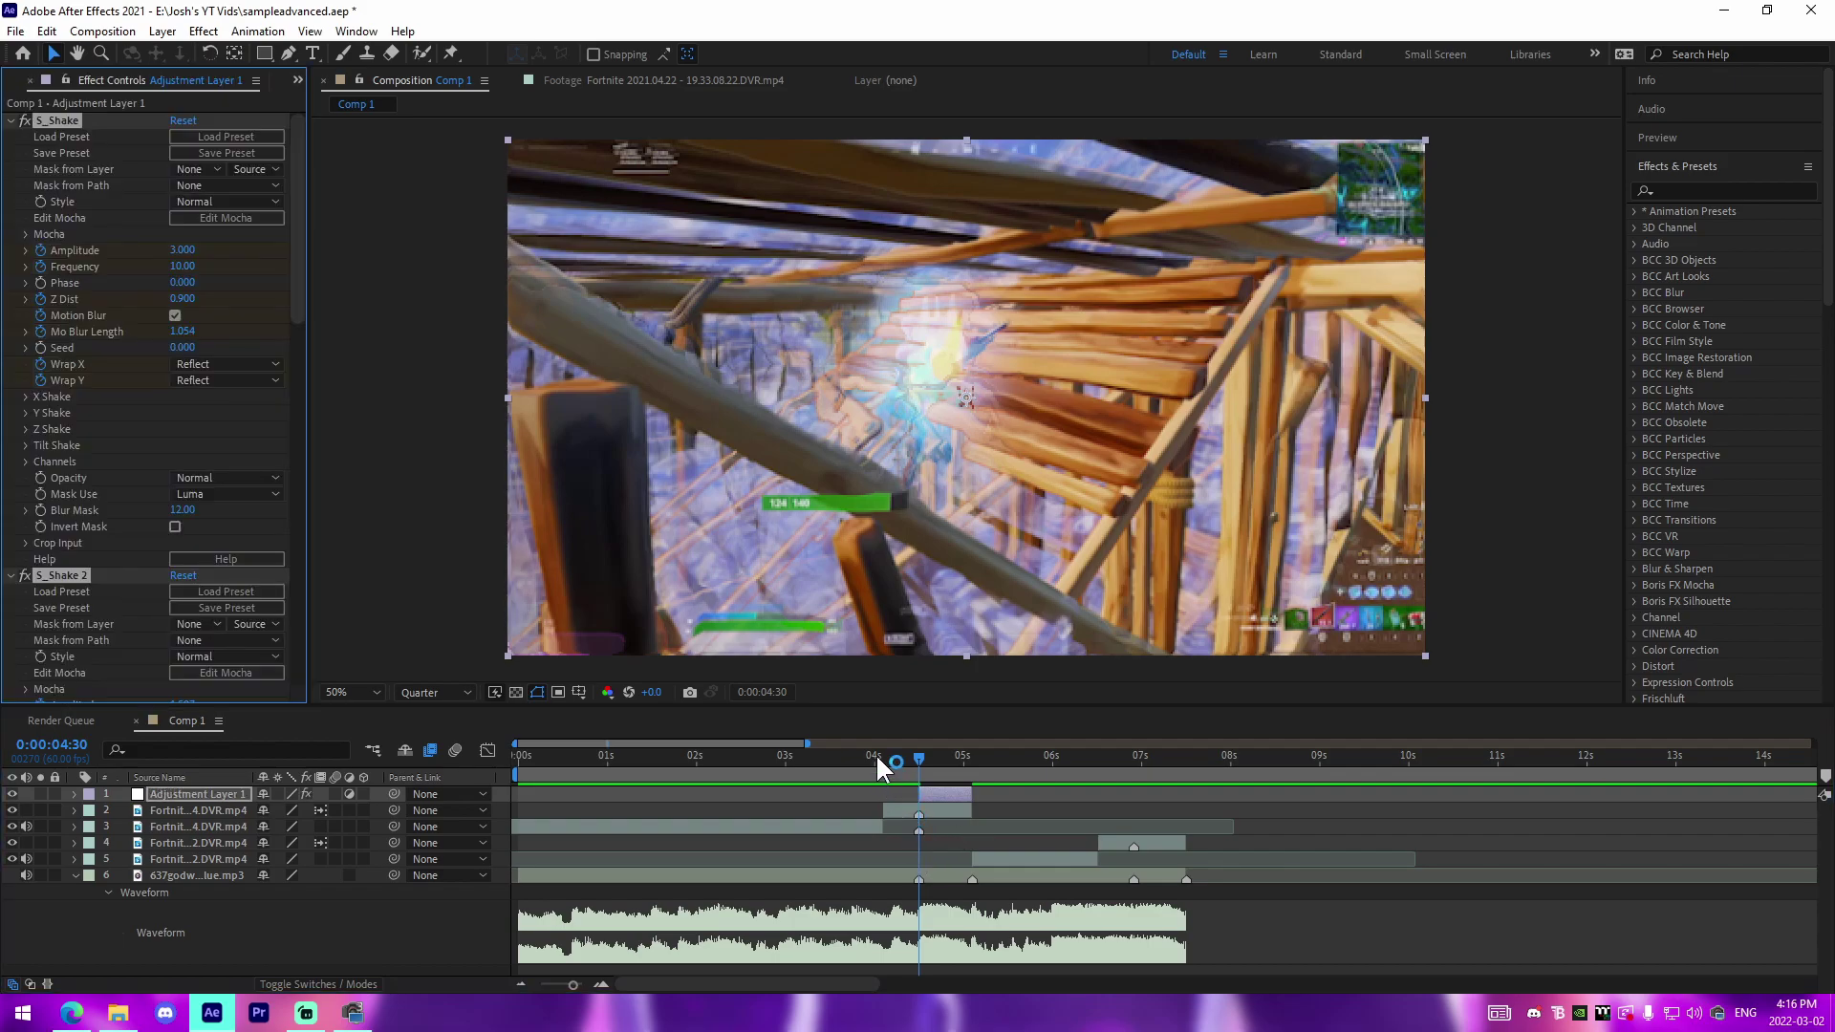
- Preview the shake impact on the first clip with the song, starting from about 0:00:04:07
click(839, 763)
key(space)
key(space)
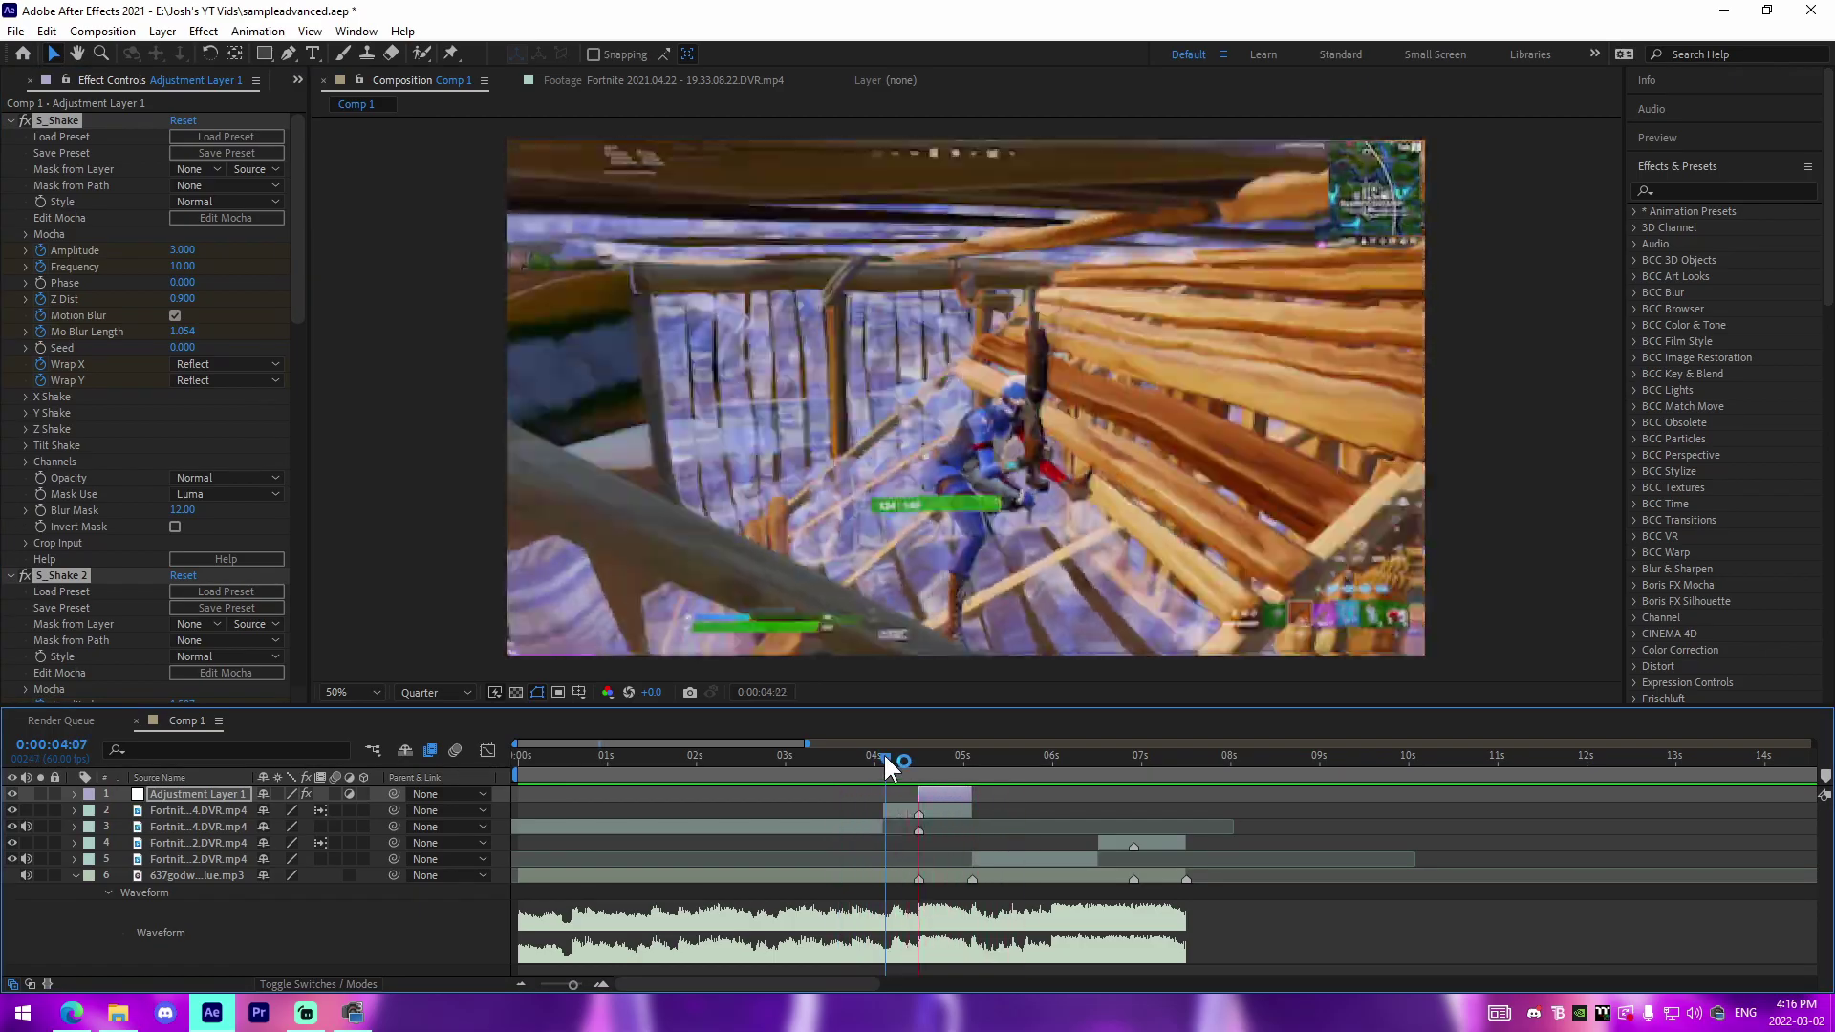
key(space)
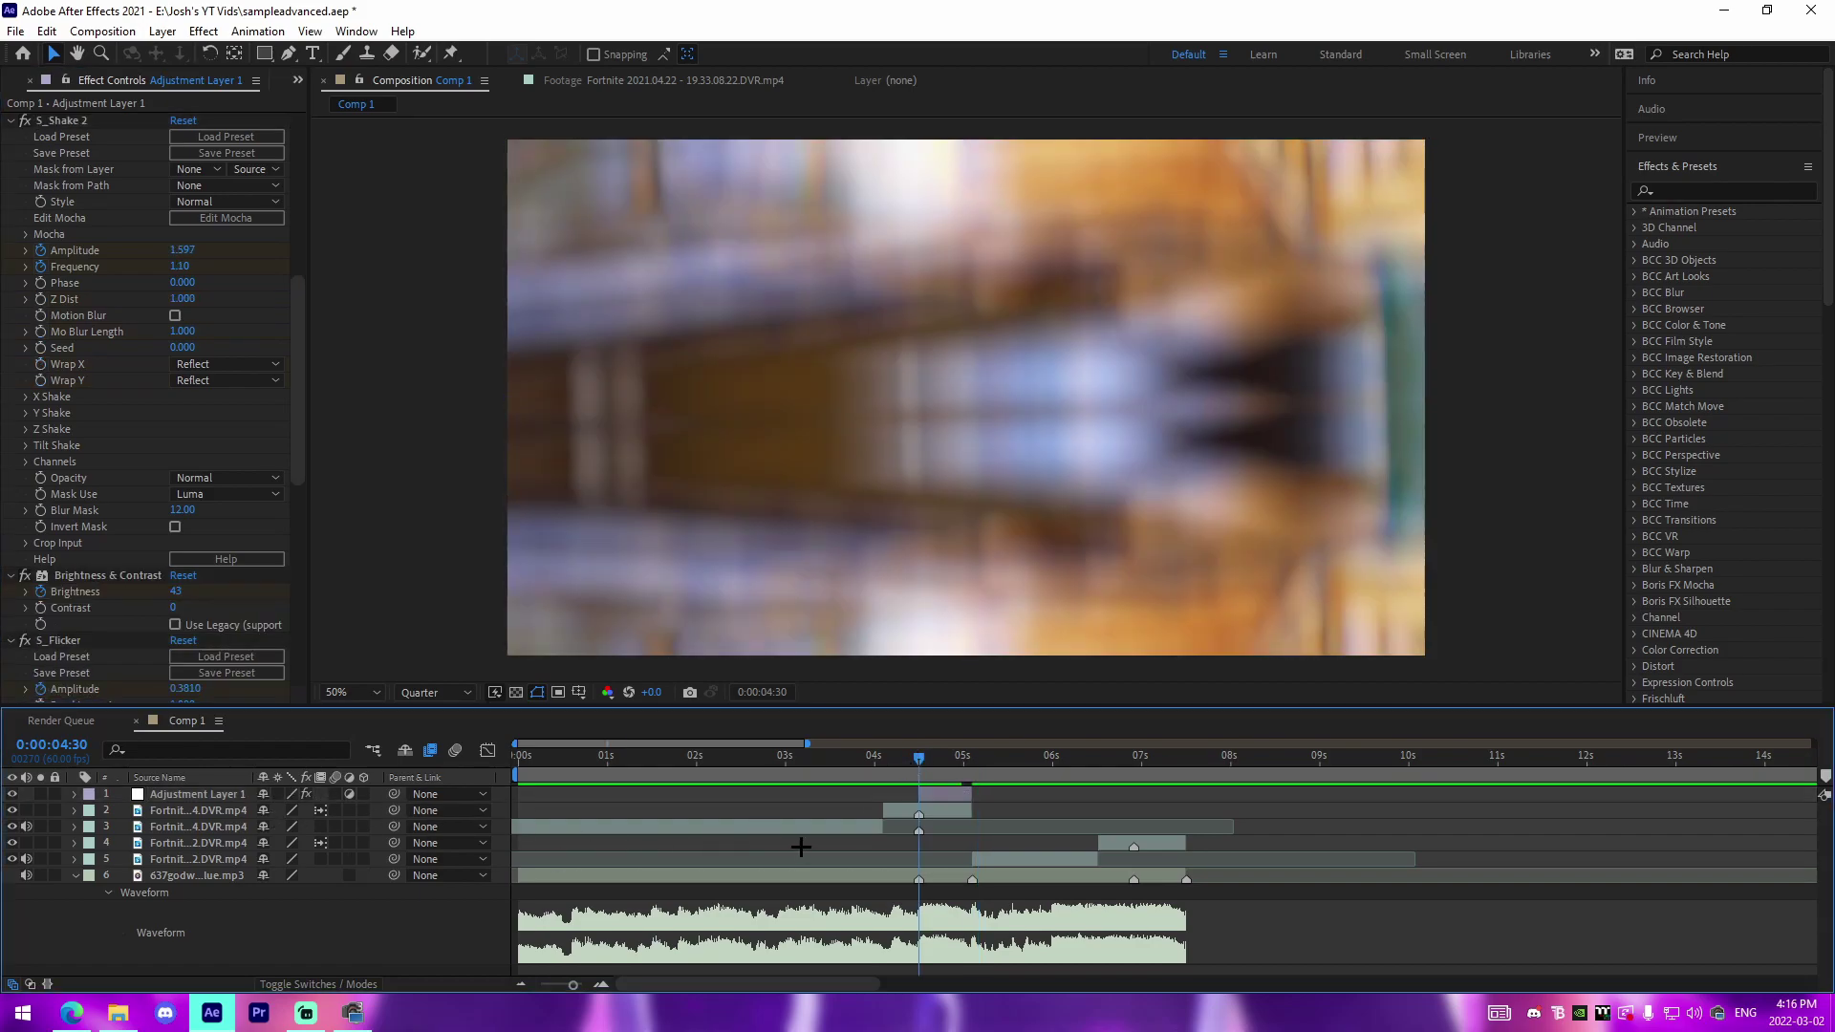
- Duplicate the shake adjustment layer, place the copy above the second synced clip, start it at 0:00:06:55 and trim it to the clip's end
key(ctrl+d)
drag(199, 809, 201, 850)
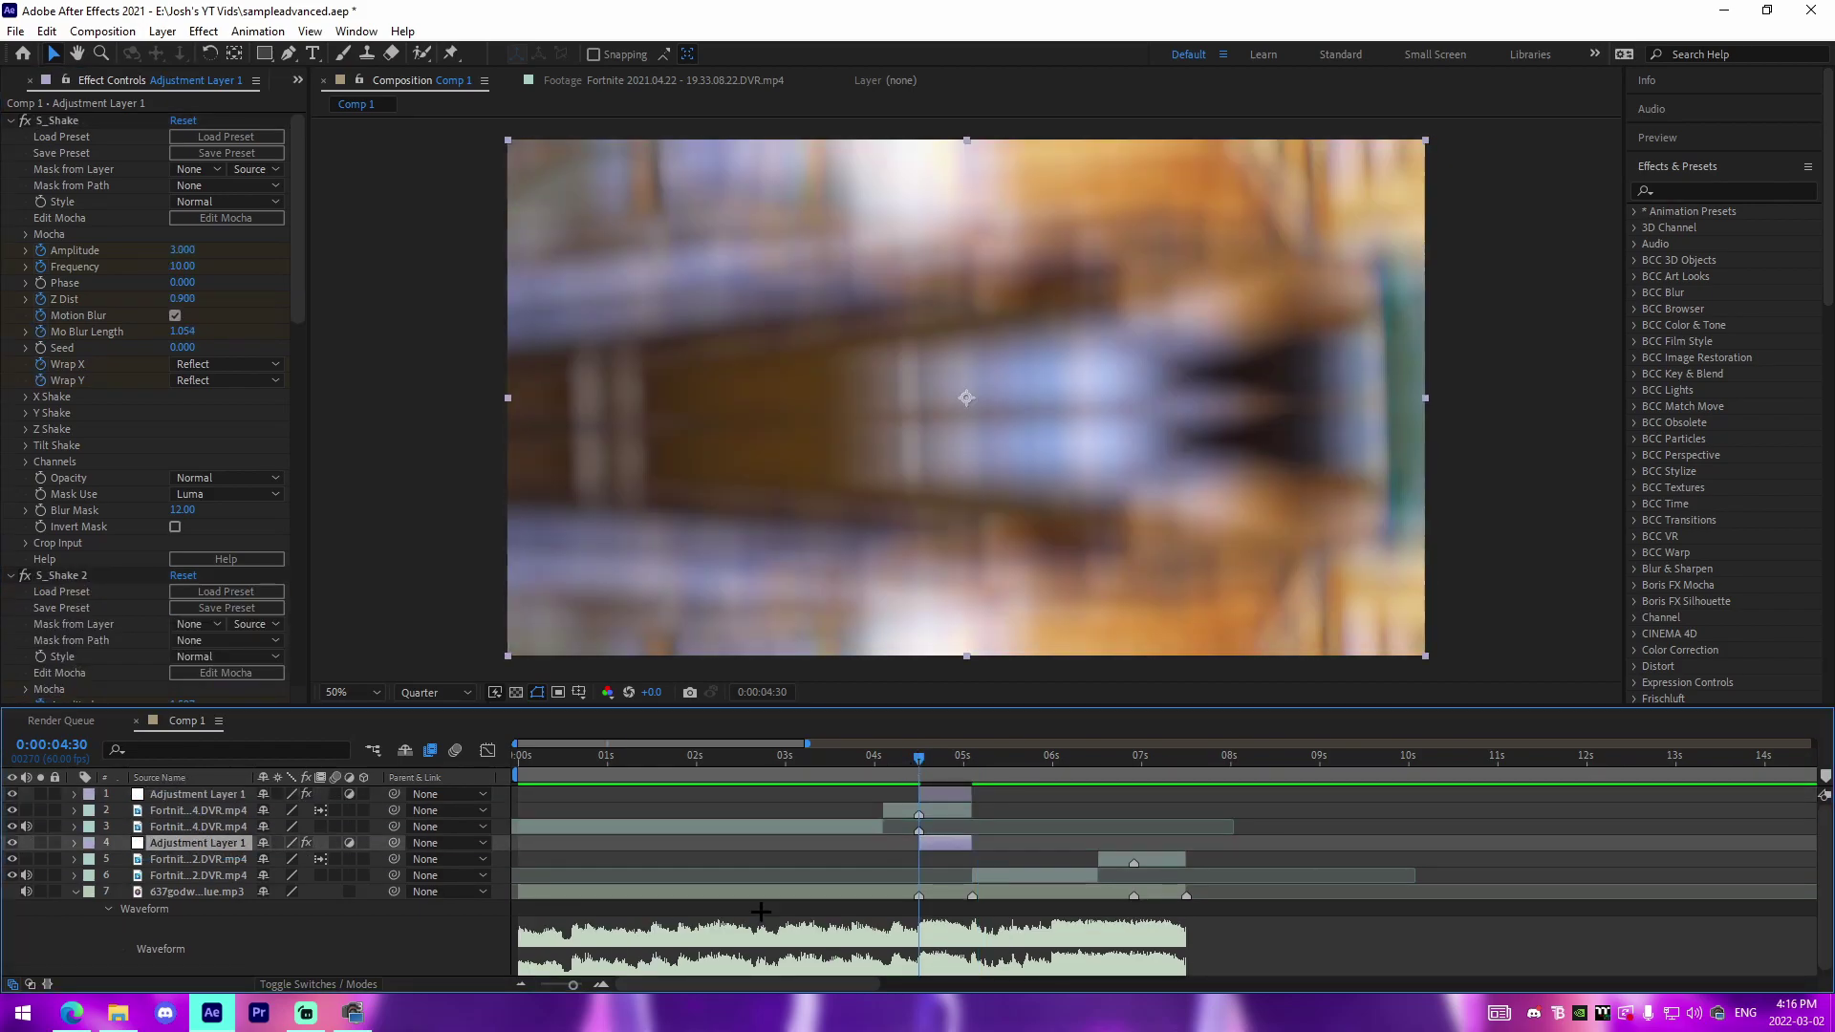
drag(939, 846, 1150, 843)
key(k)
key(k)
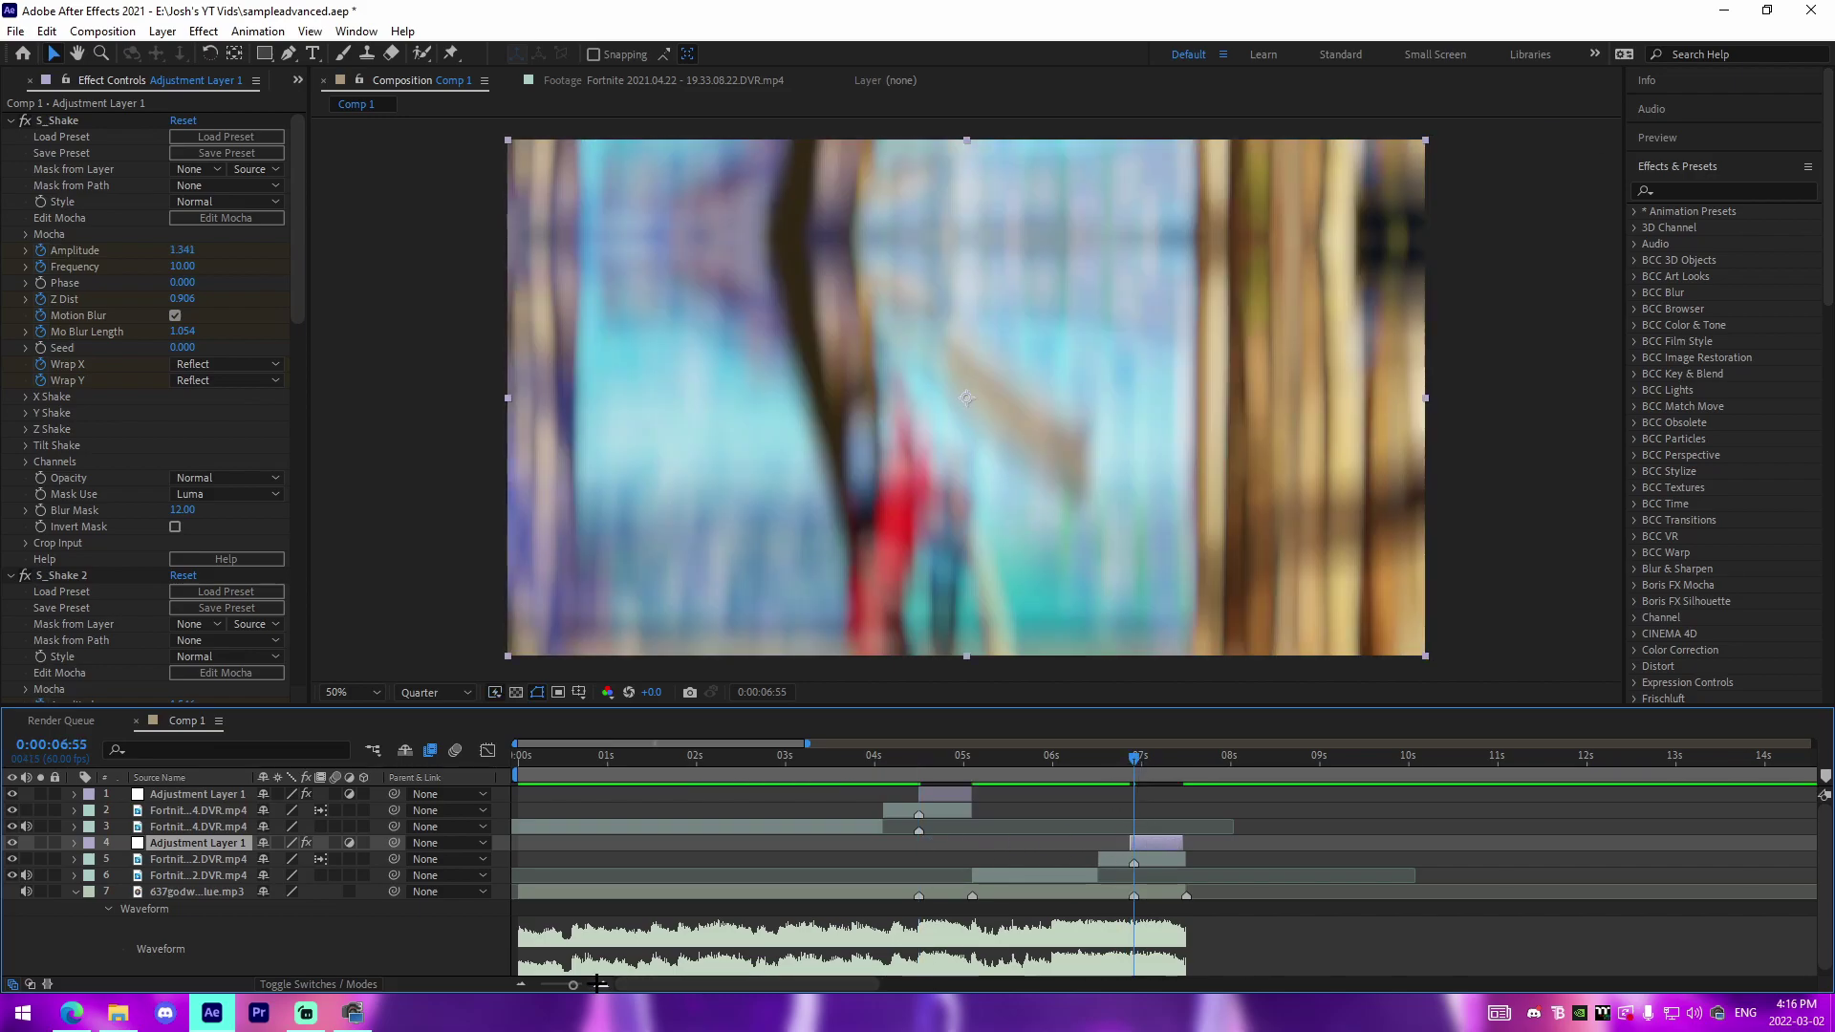
key(=)
key(=)
key([)
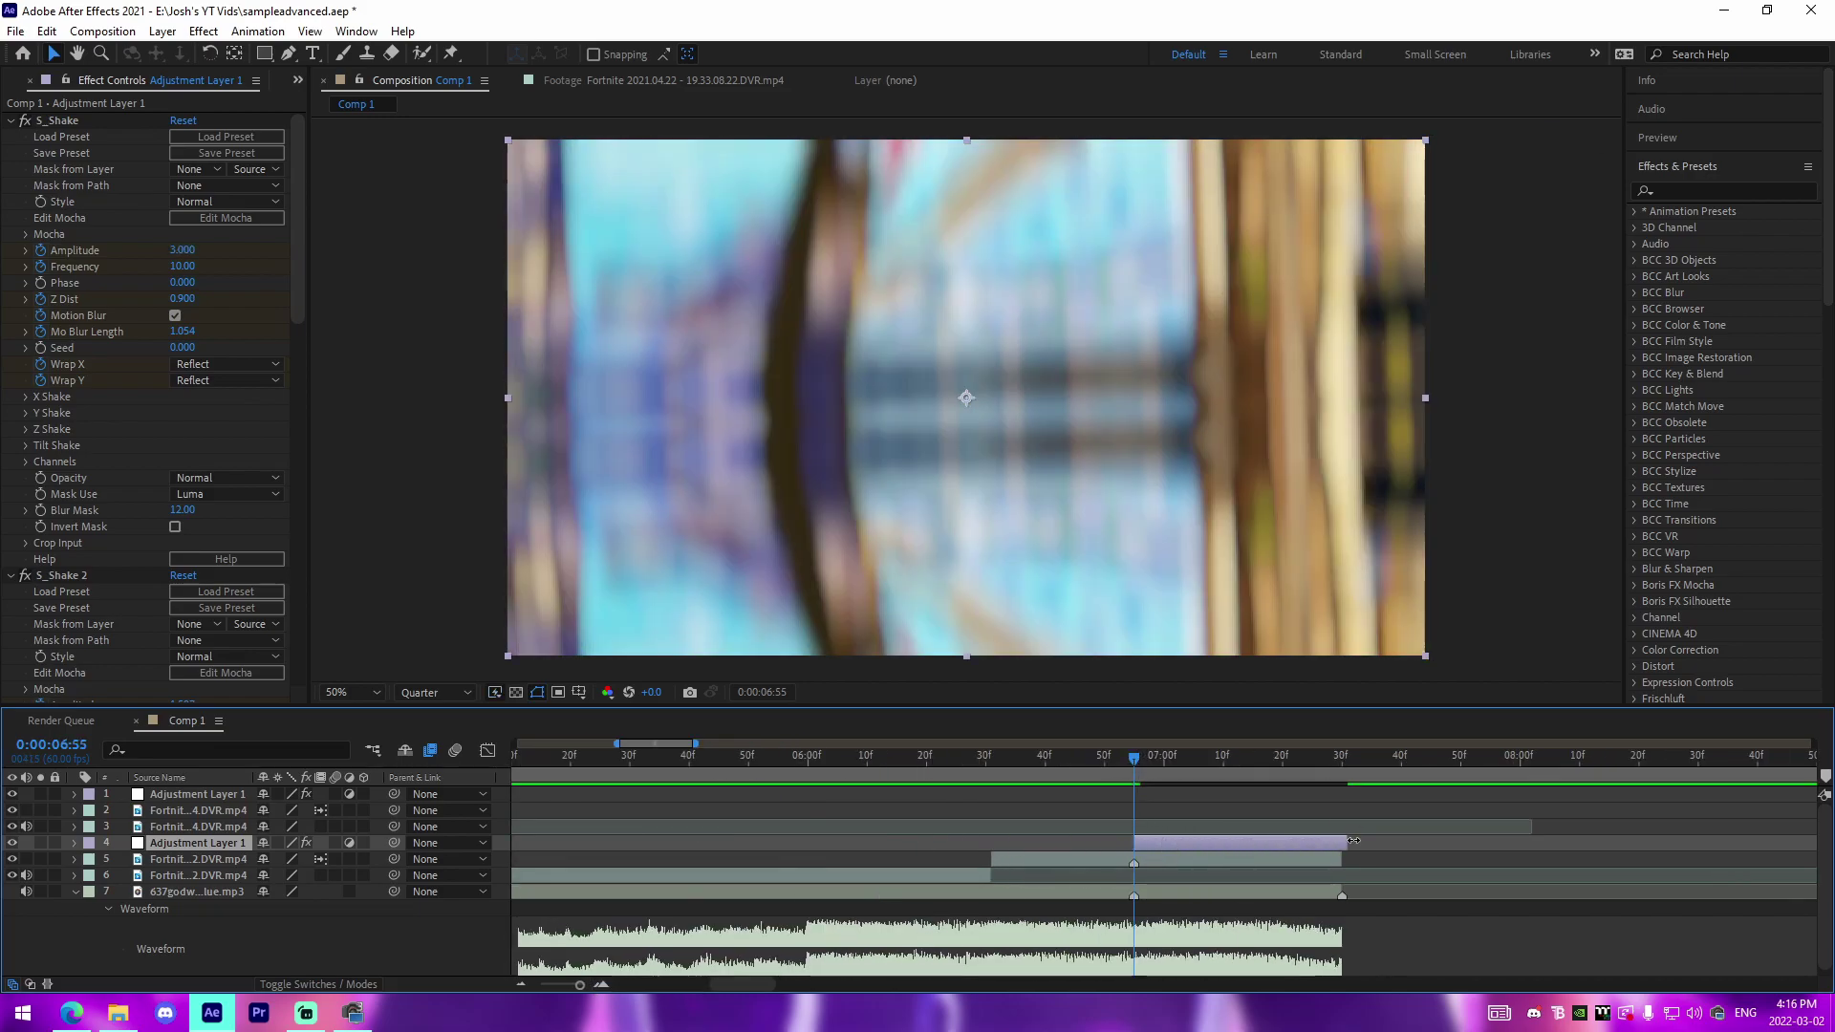
- Save the project and preview the second shake impact from 0:00:06:26
click(521, 983)
click(522, 983)
click(955, 812)
key(ctrl+s)
click(871, 757)
key(space)
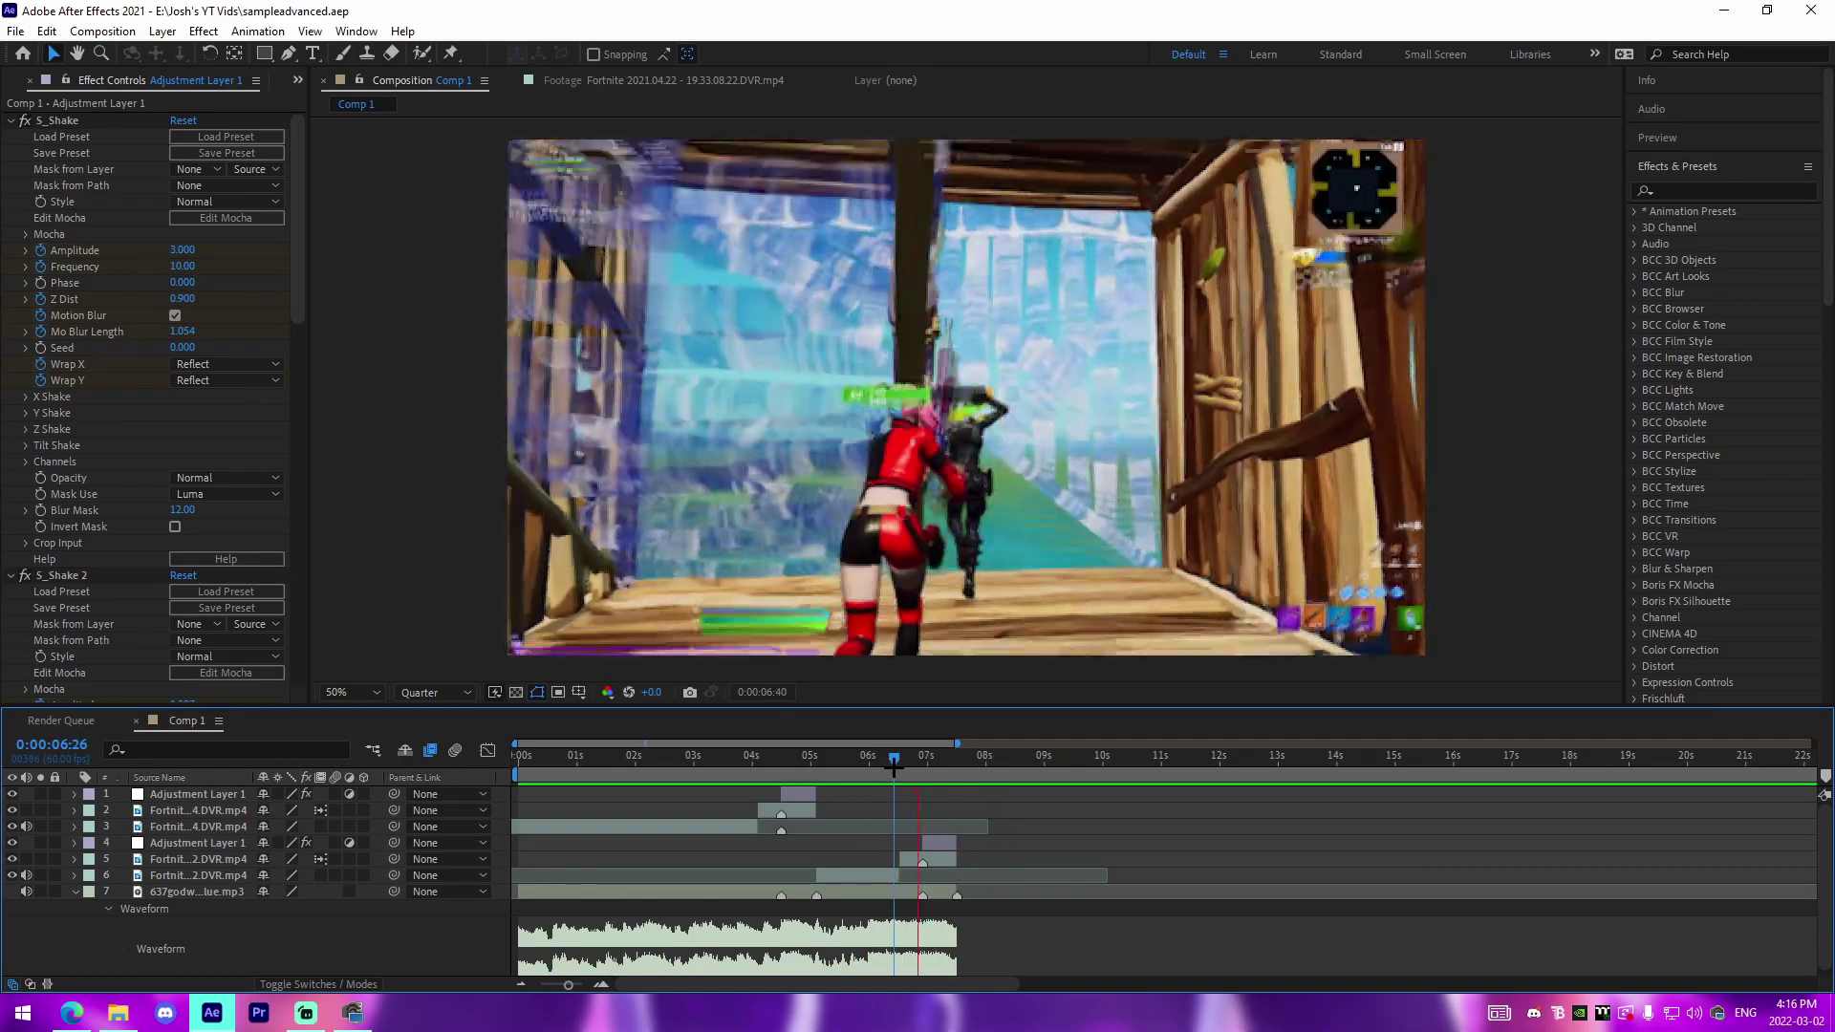
key(space)
- Add a new adjustment layer directly above the first synced clip and cut off everything after 0:00:05:06
click(781, 755)
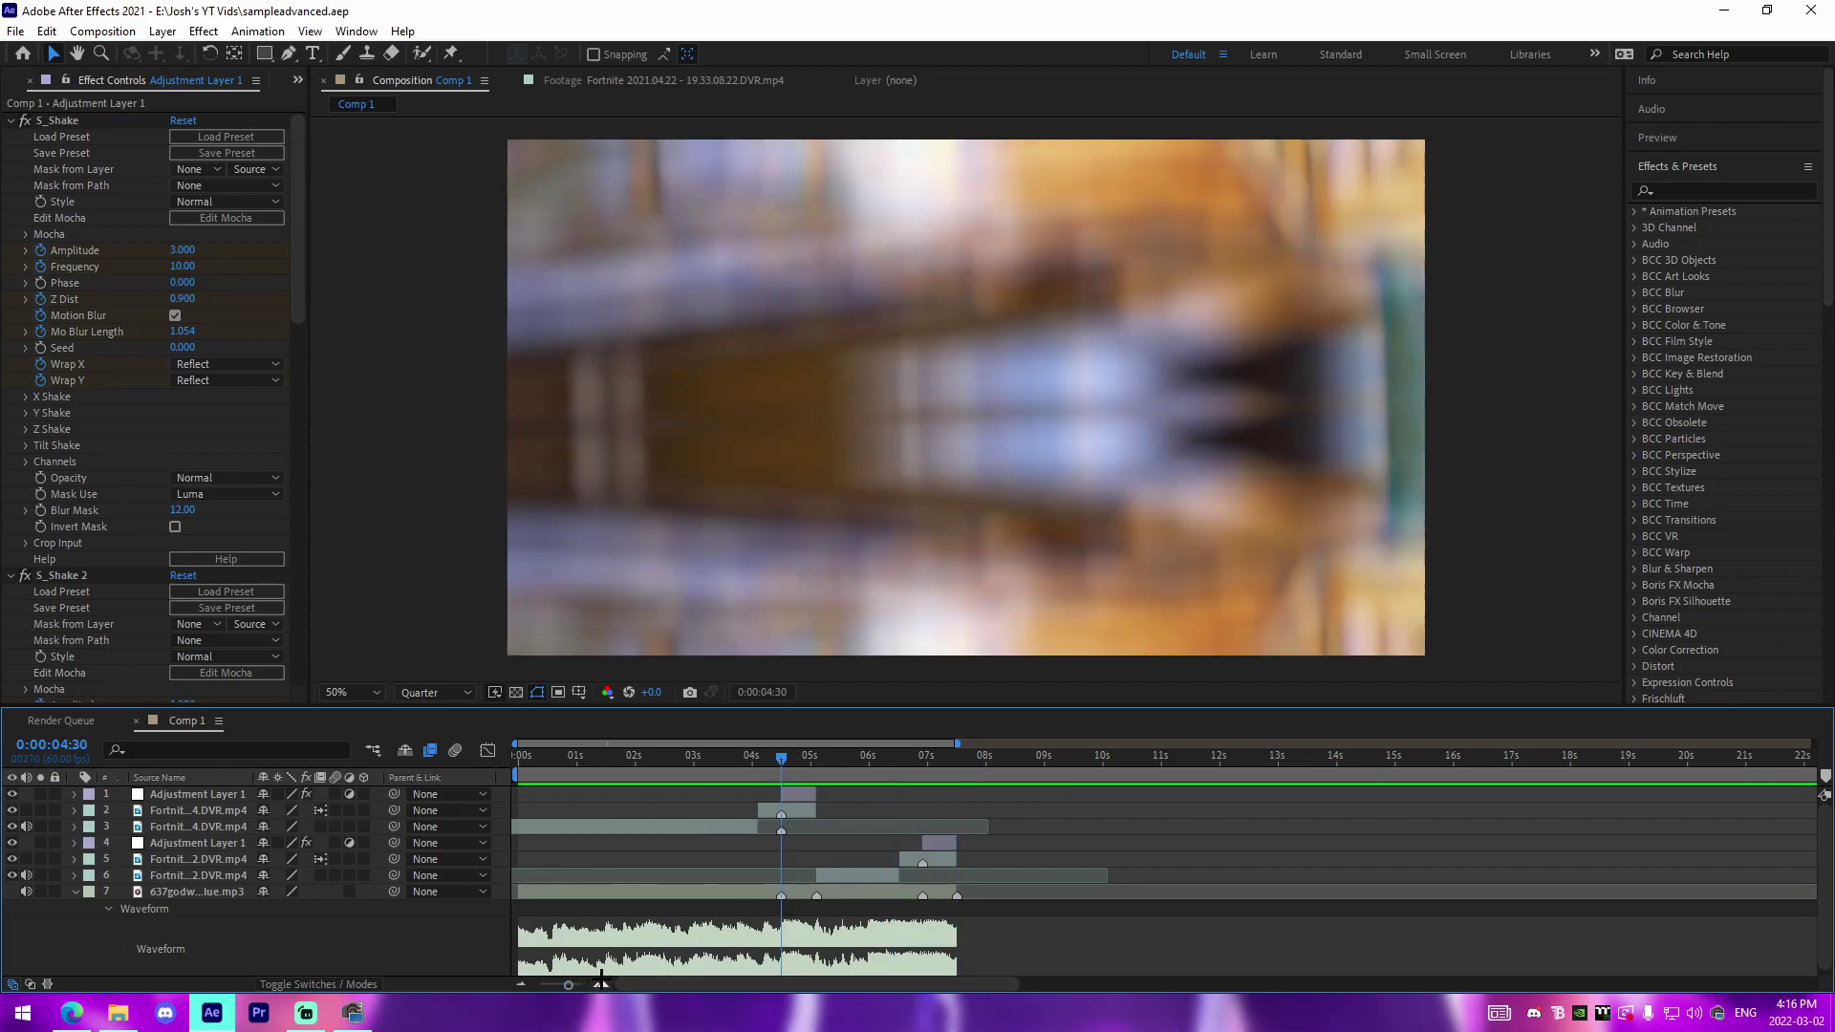
key(=)
key(=)
click(809, 808)
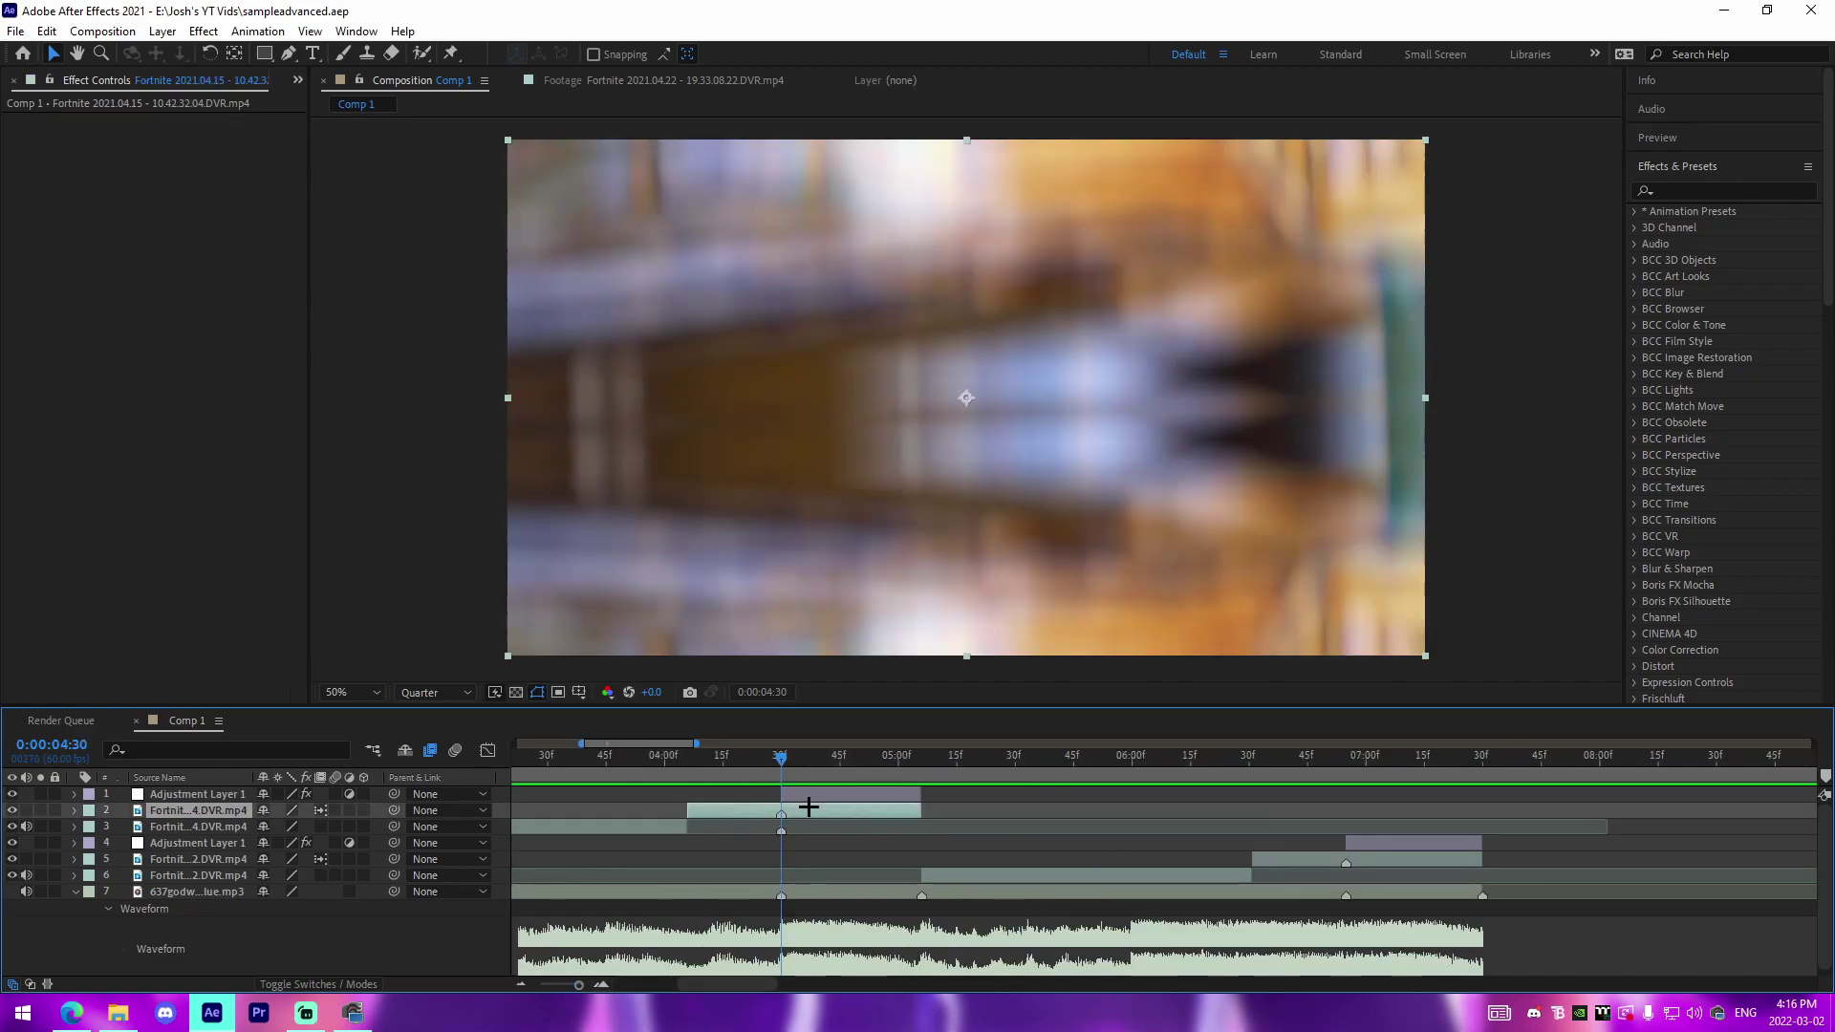
key(ctrl+alt+y)
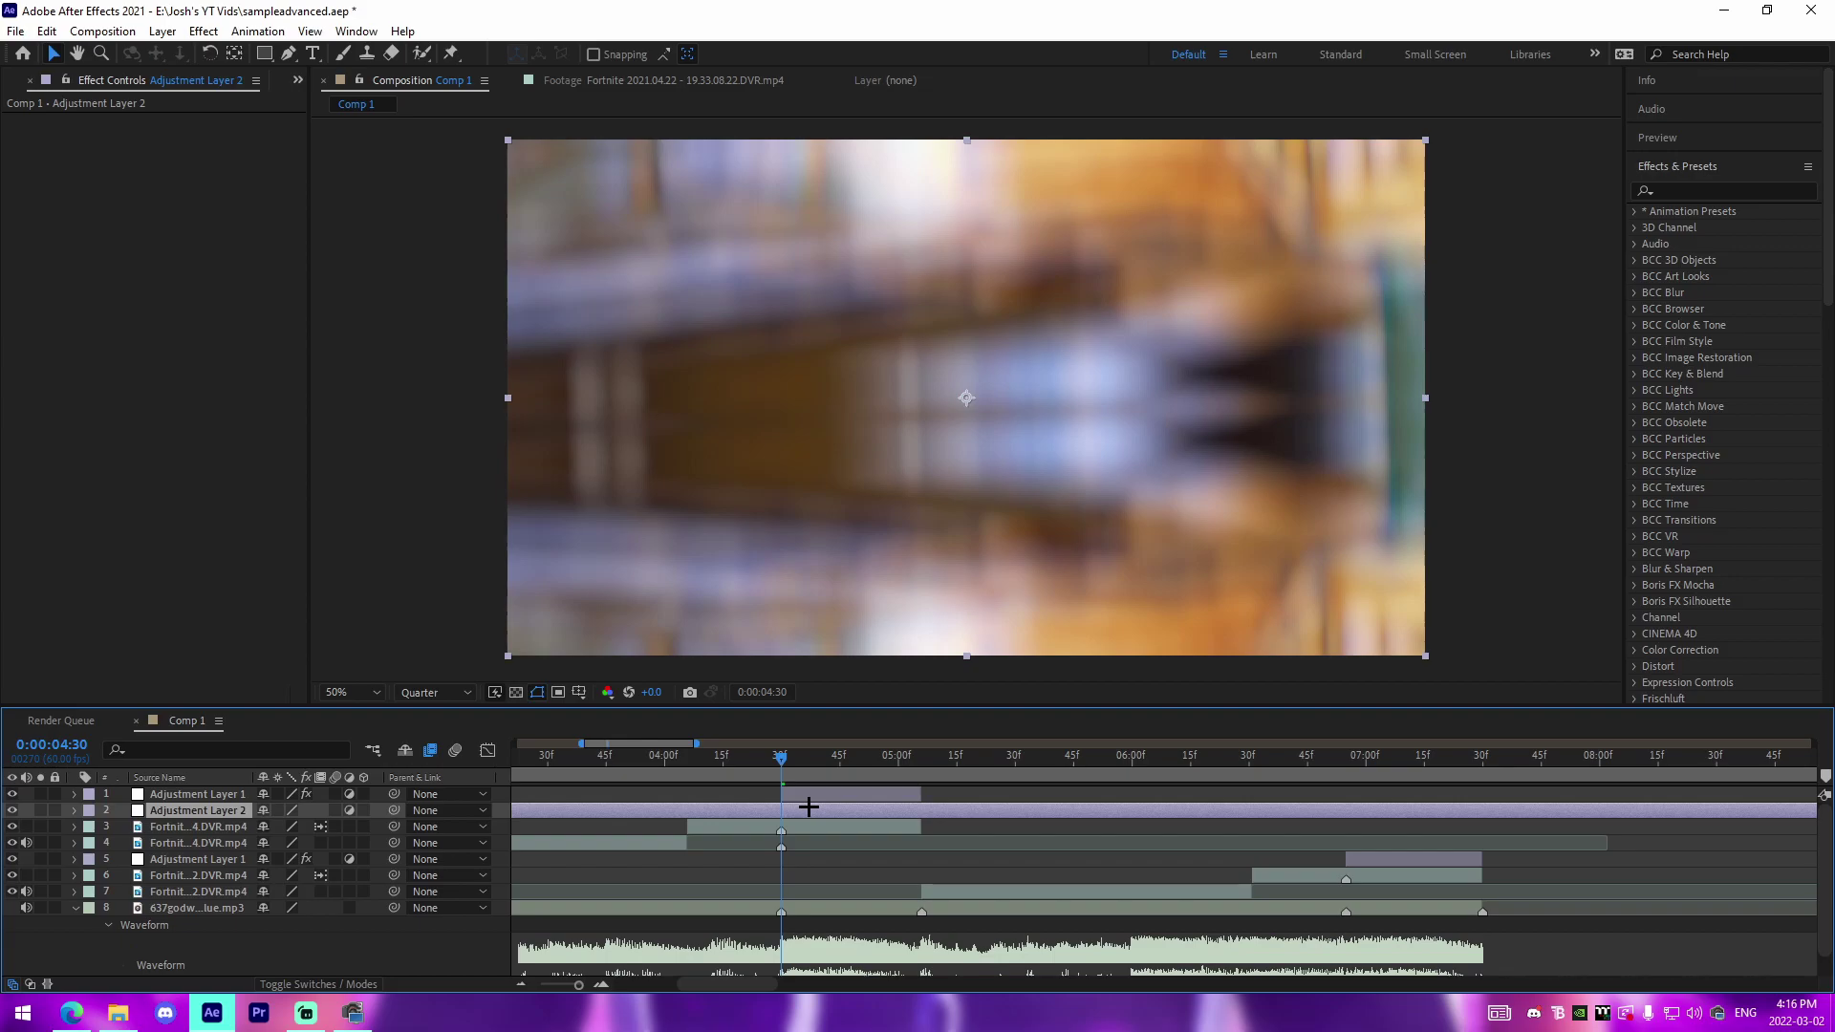
click(923, 765)
key(ctrl+shift+d)
key(Delete)
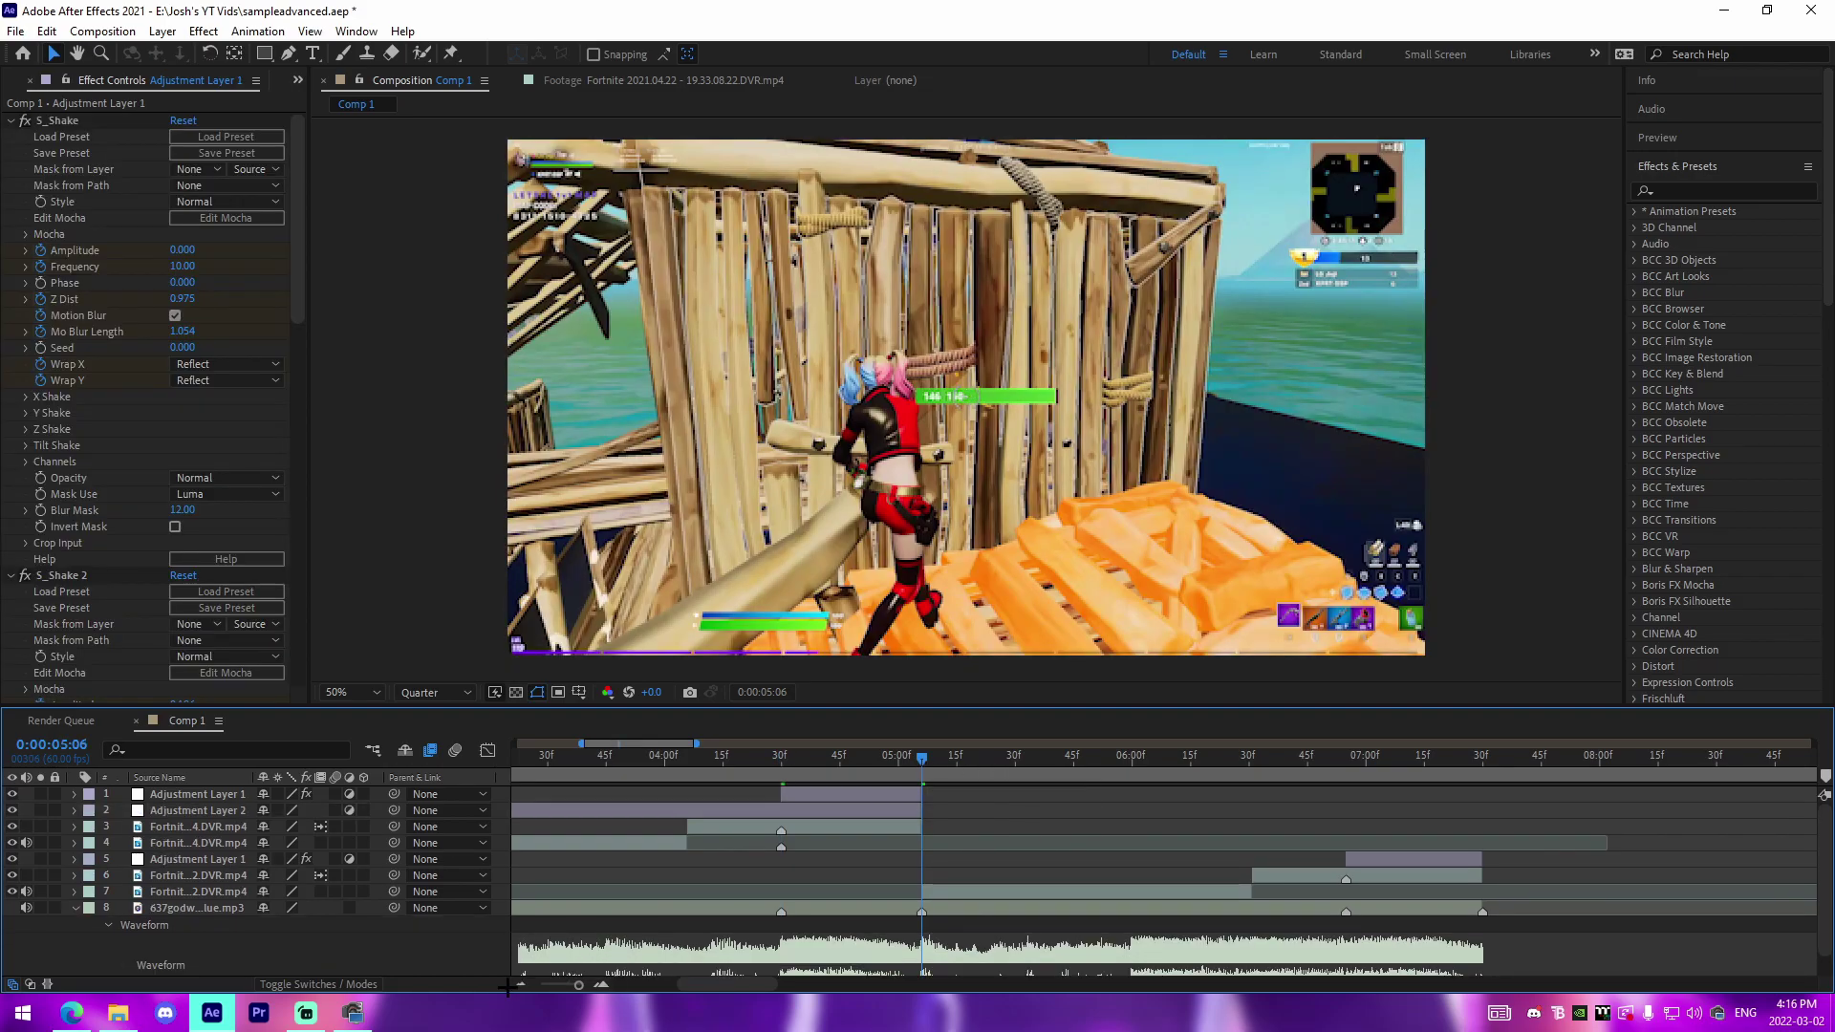
- Split the new adjustment layer at about 0:00:03:33 and delete its earlier part
key(minus)
click(740, 760)
click(770, 811)
key(ctrl+shift+d)
click(725, 828)
key(Delete)
- Add the S_BlurMoCurves effect to Adjustment Layer 2 and keyframe its Z Dist at 0.7 at 0:00:04:30
click(852, 762)
click(844, 810)
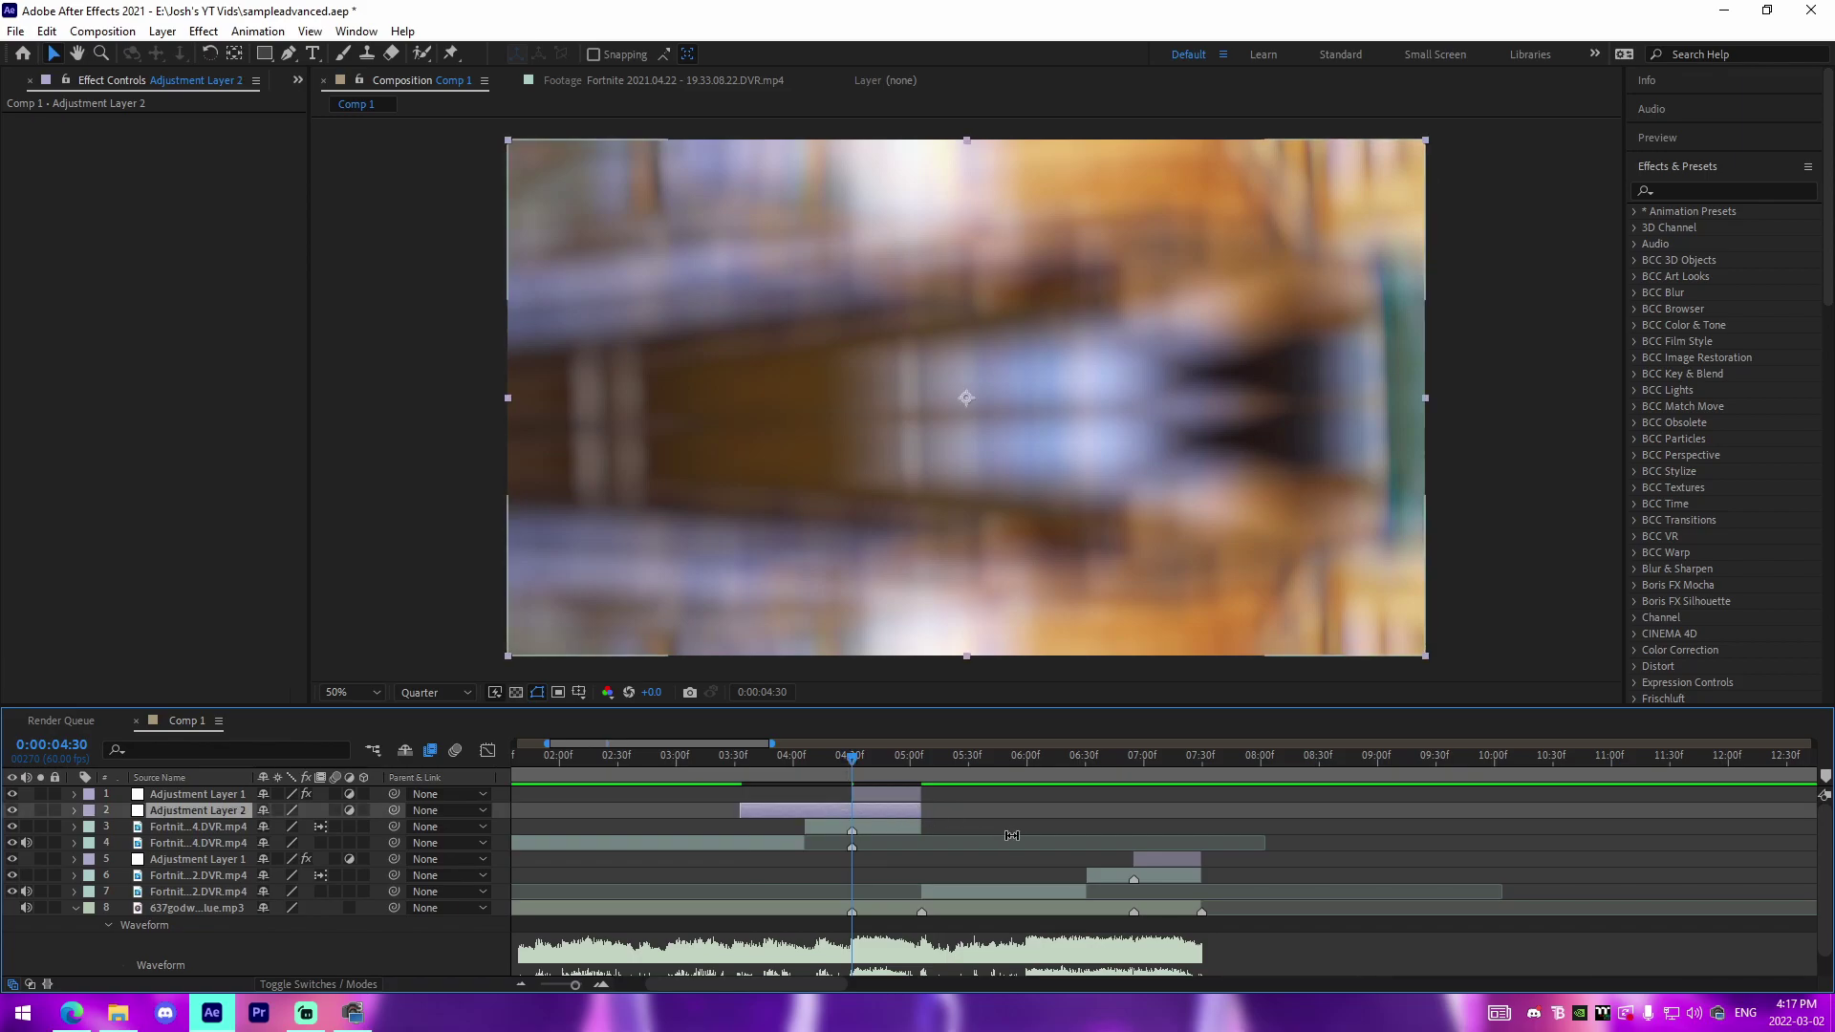
key(ctrl+space)
text(blu-)
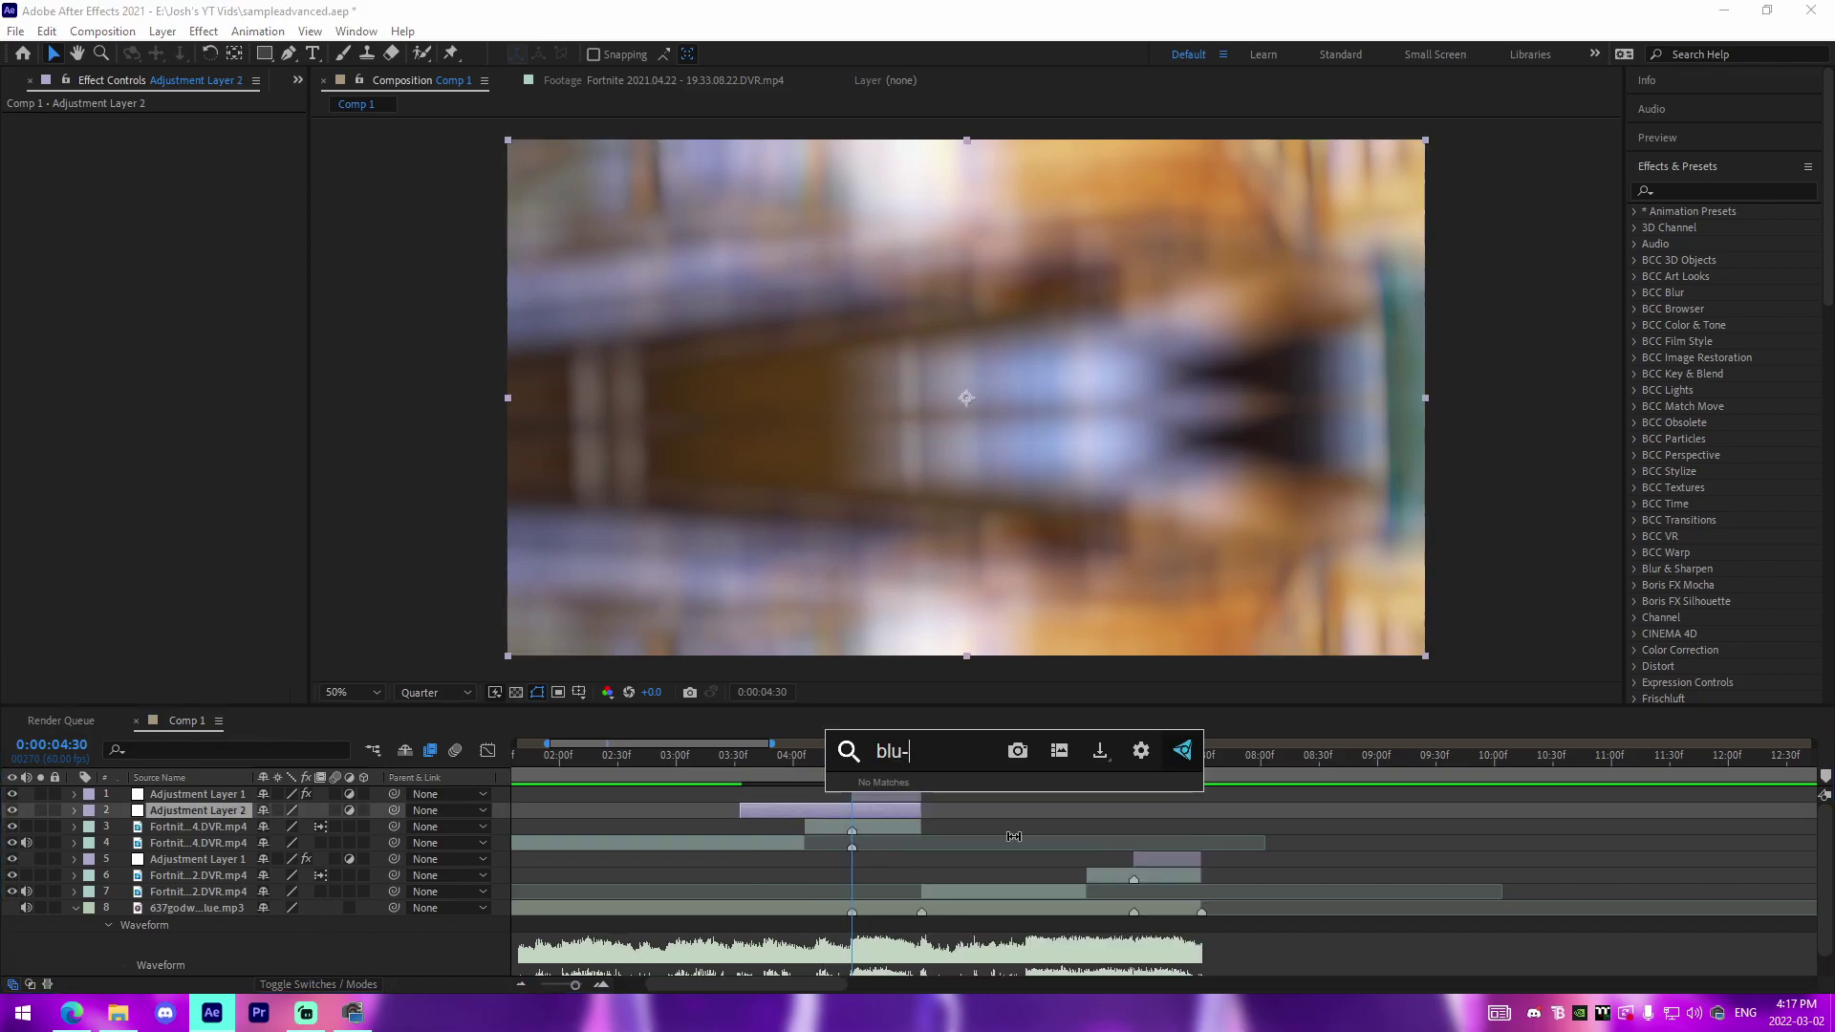
key(BackSpace)
text(rmo)
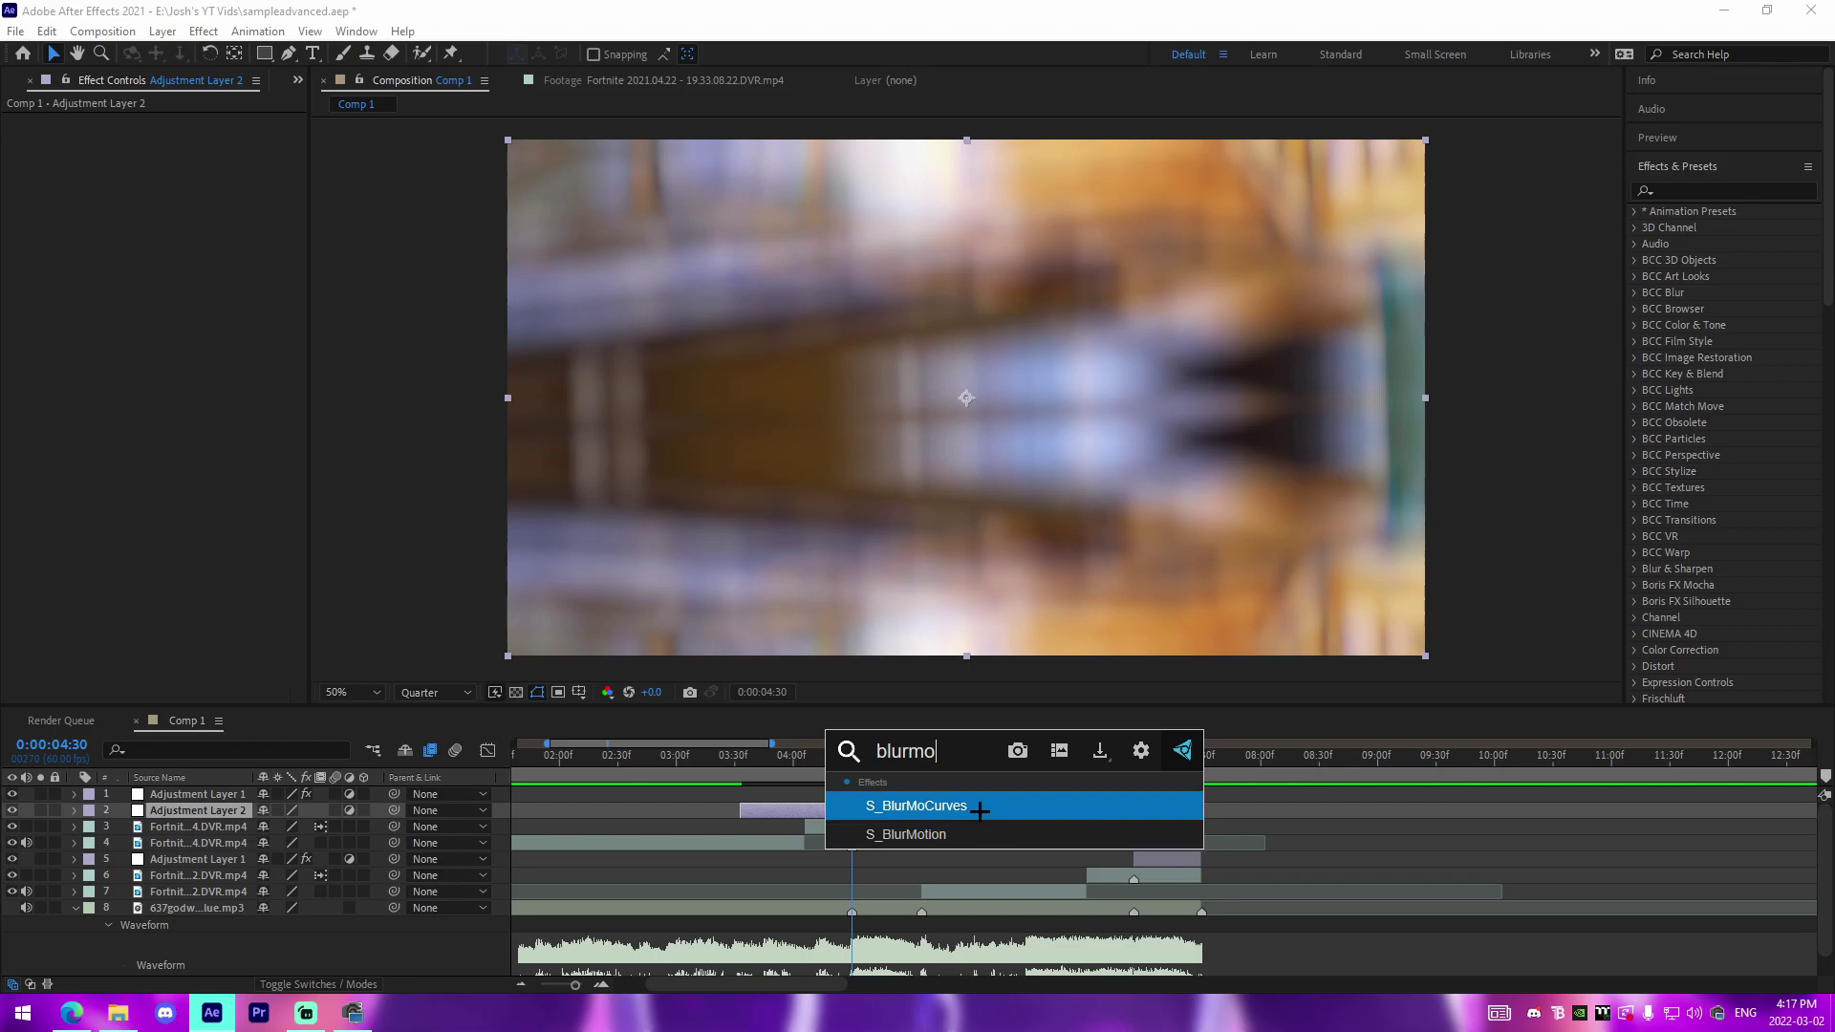
click(982, 812)
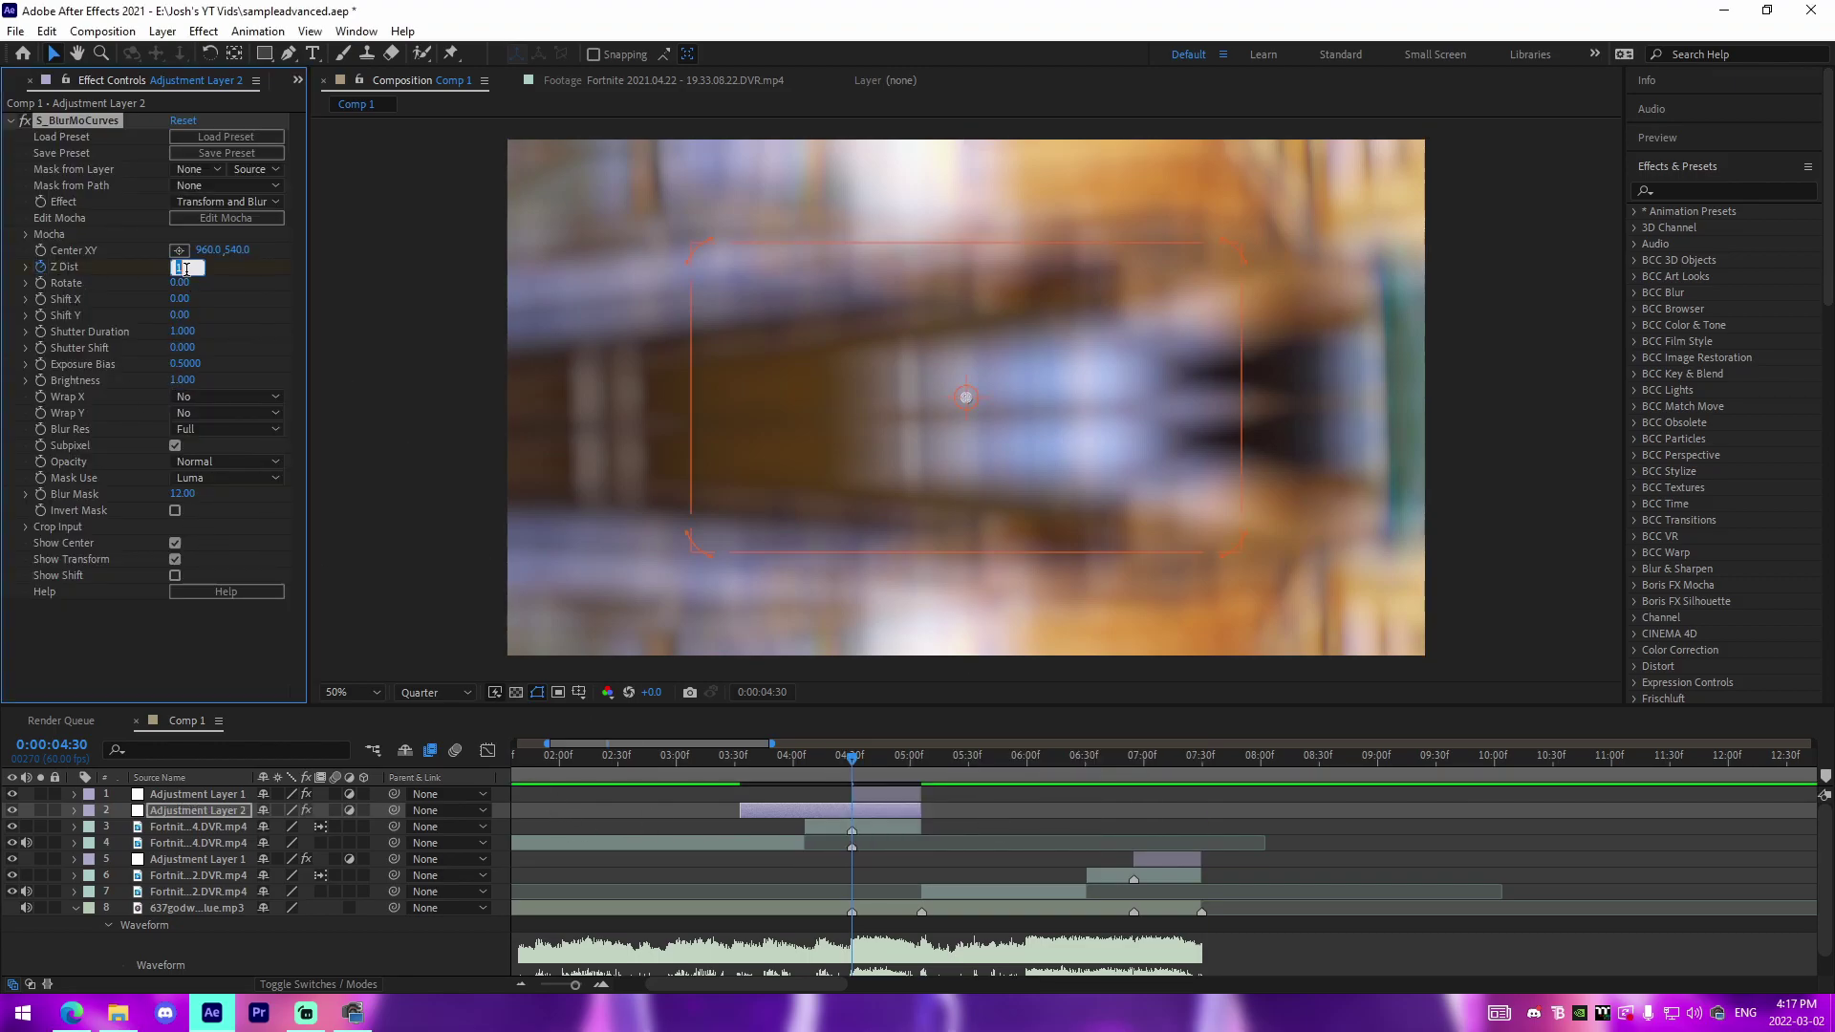
text(0.7)
key(Return)
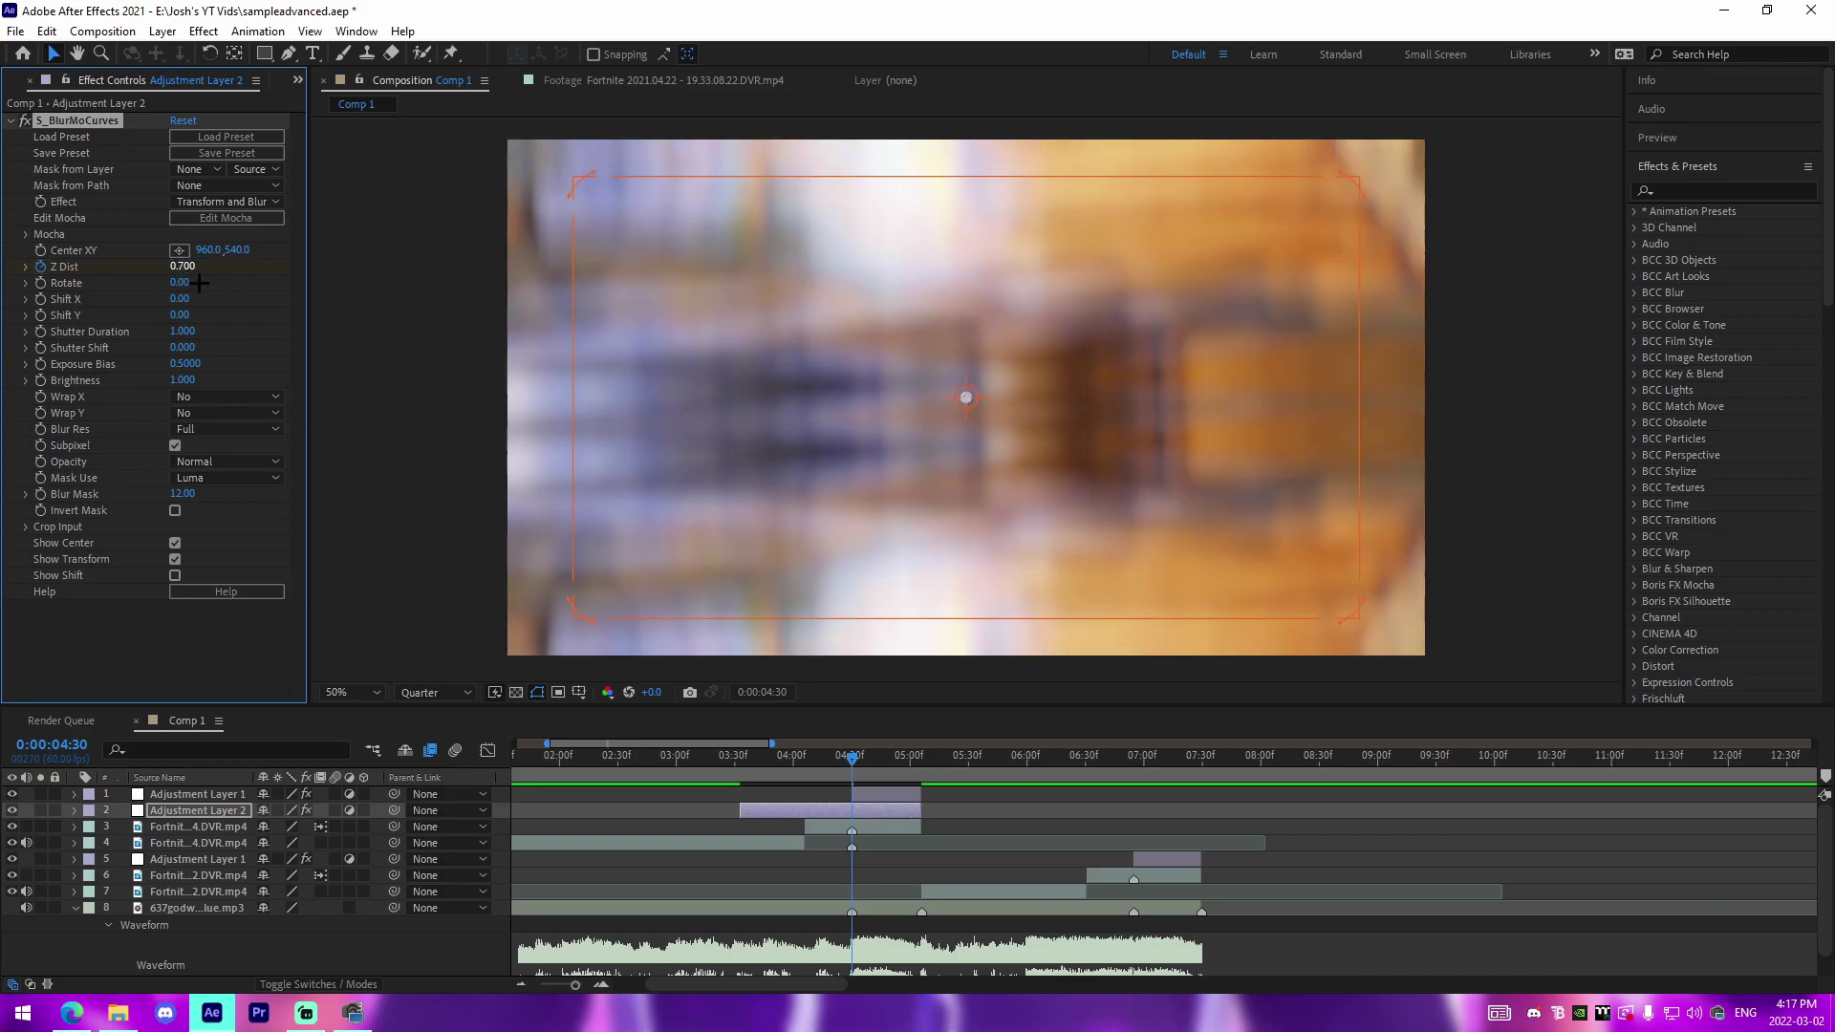
- Keyframe the blur effect's Z Dist at 1 at 0:00:05:02 and 0:00:04:05, and preview the zoom
drag(865, 762, 915, 786)
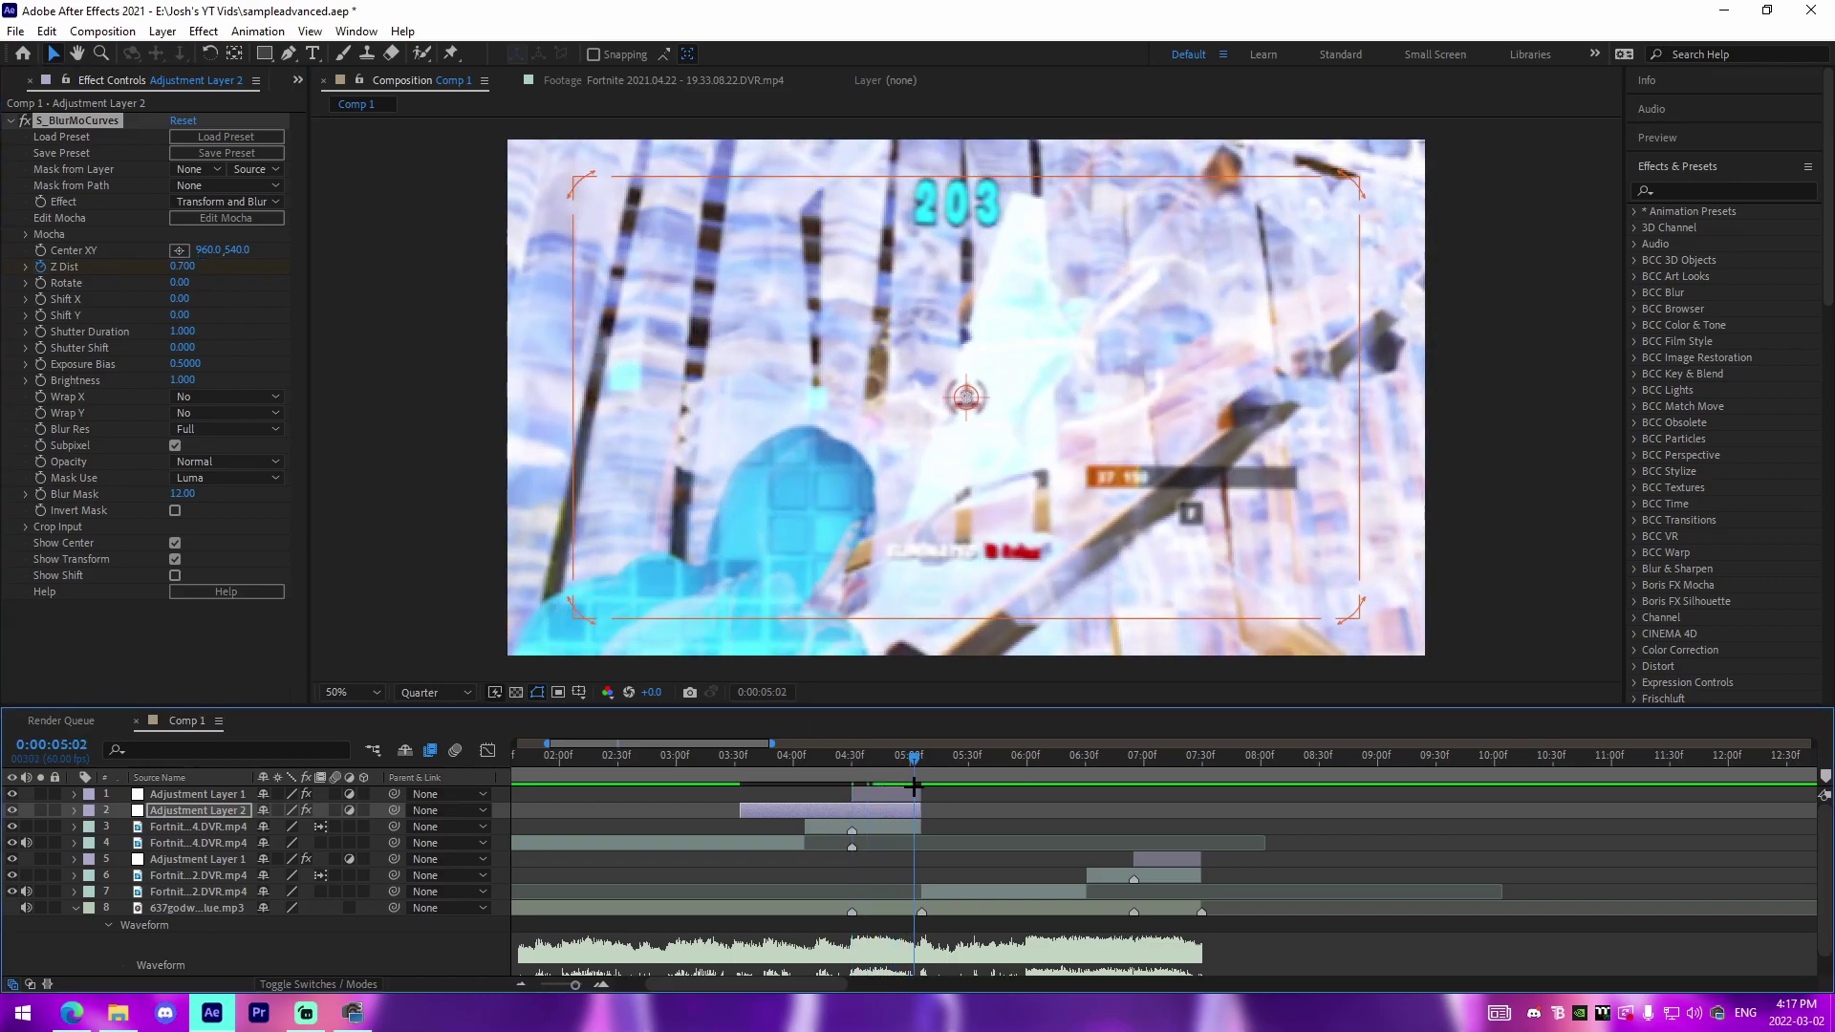
click(182, 266)
text(1)
key(Return)
click(802, 767)
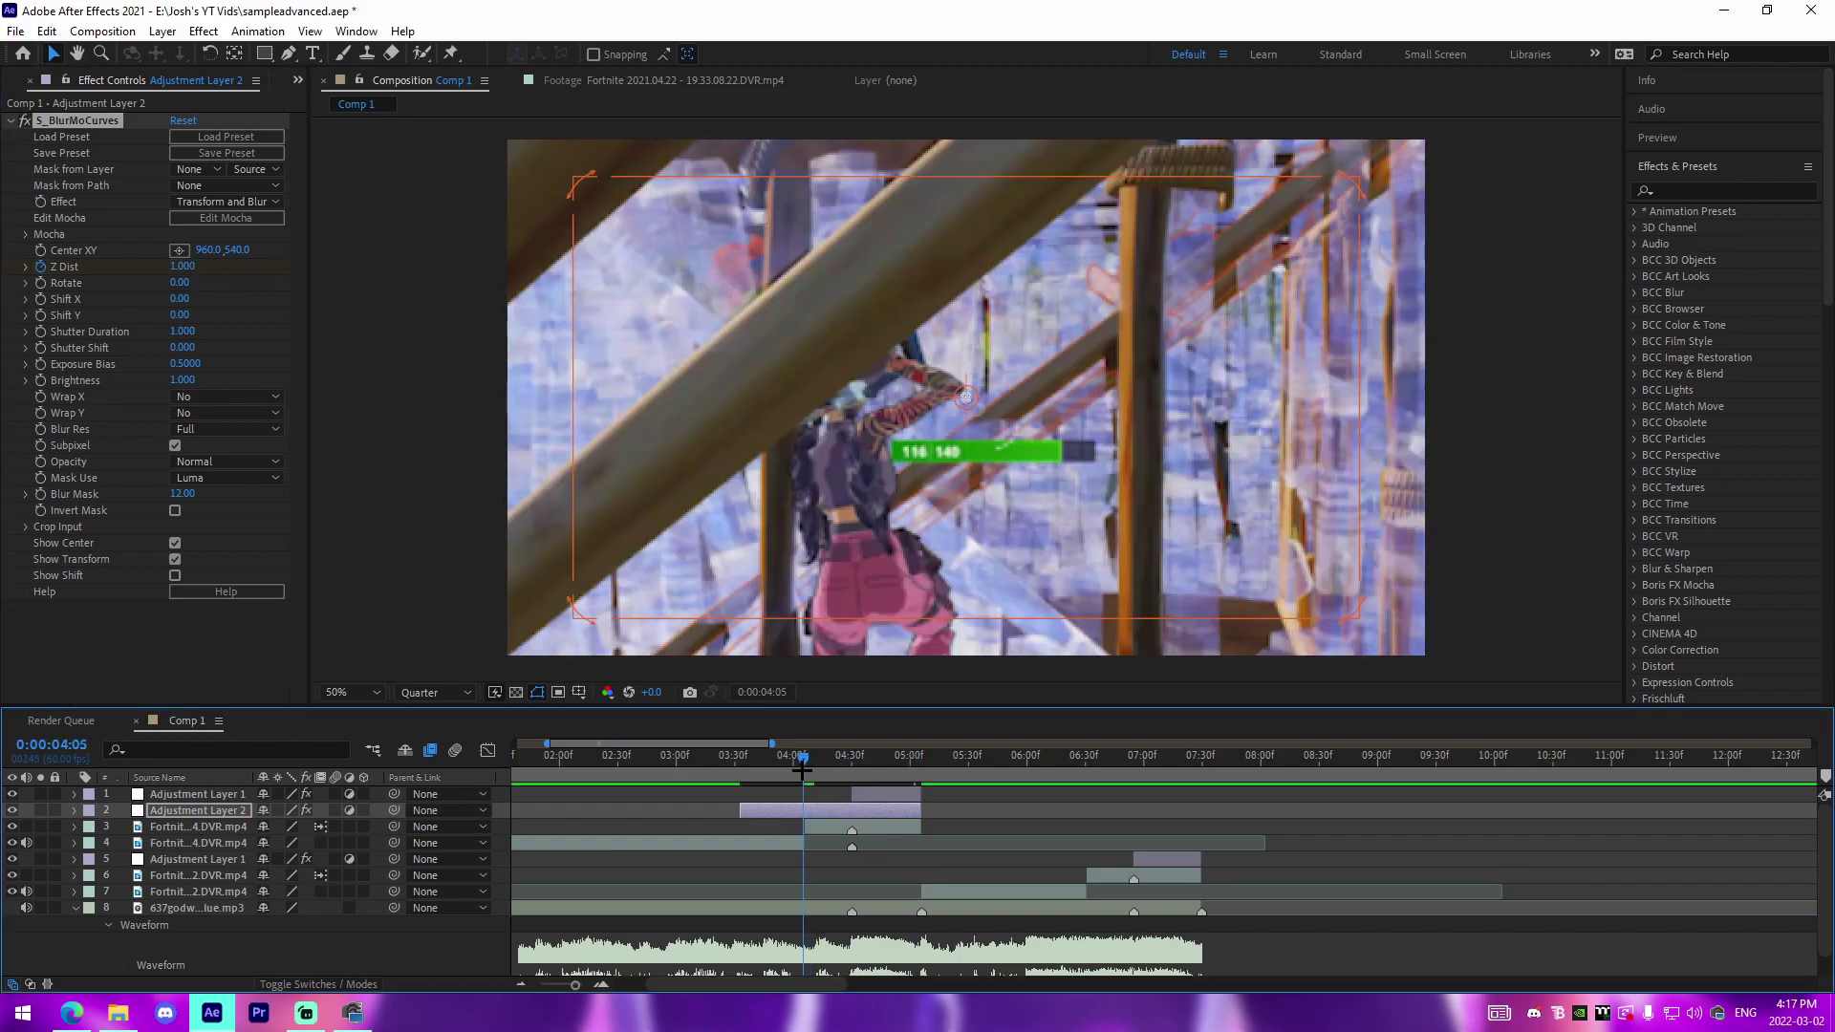
click(182, 266)
text(1)
key(Return)
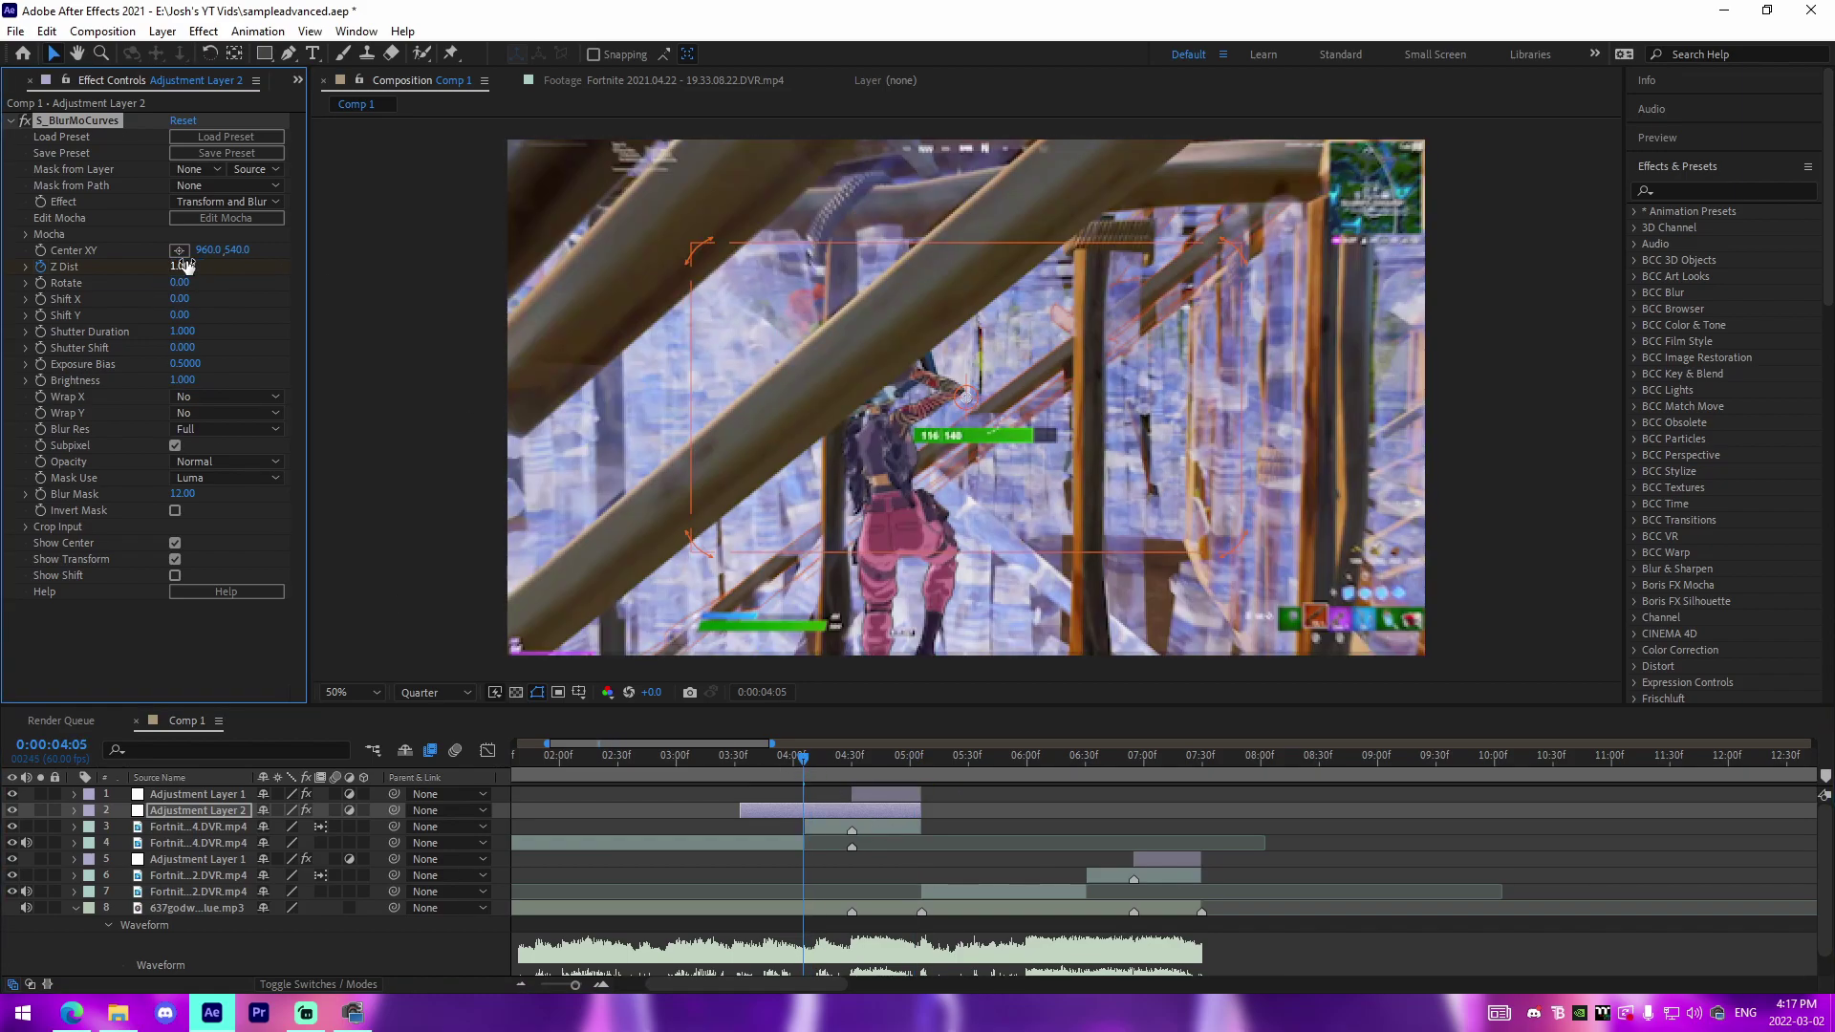
key(space)
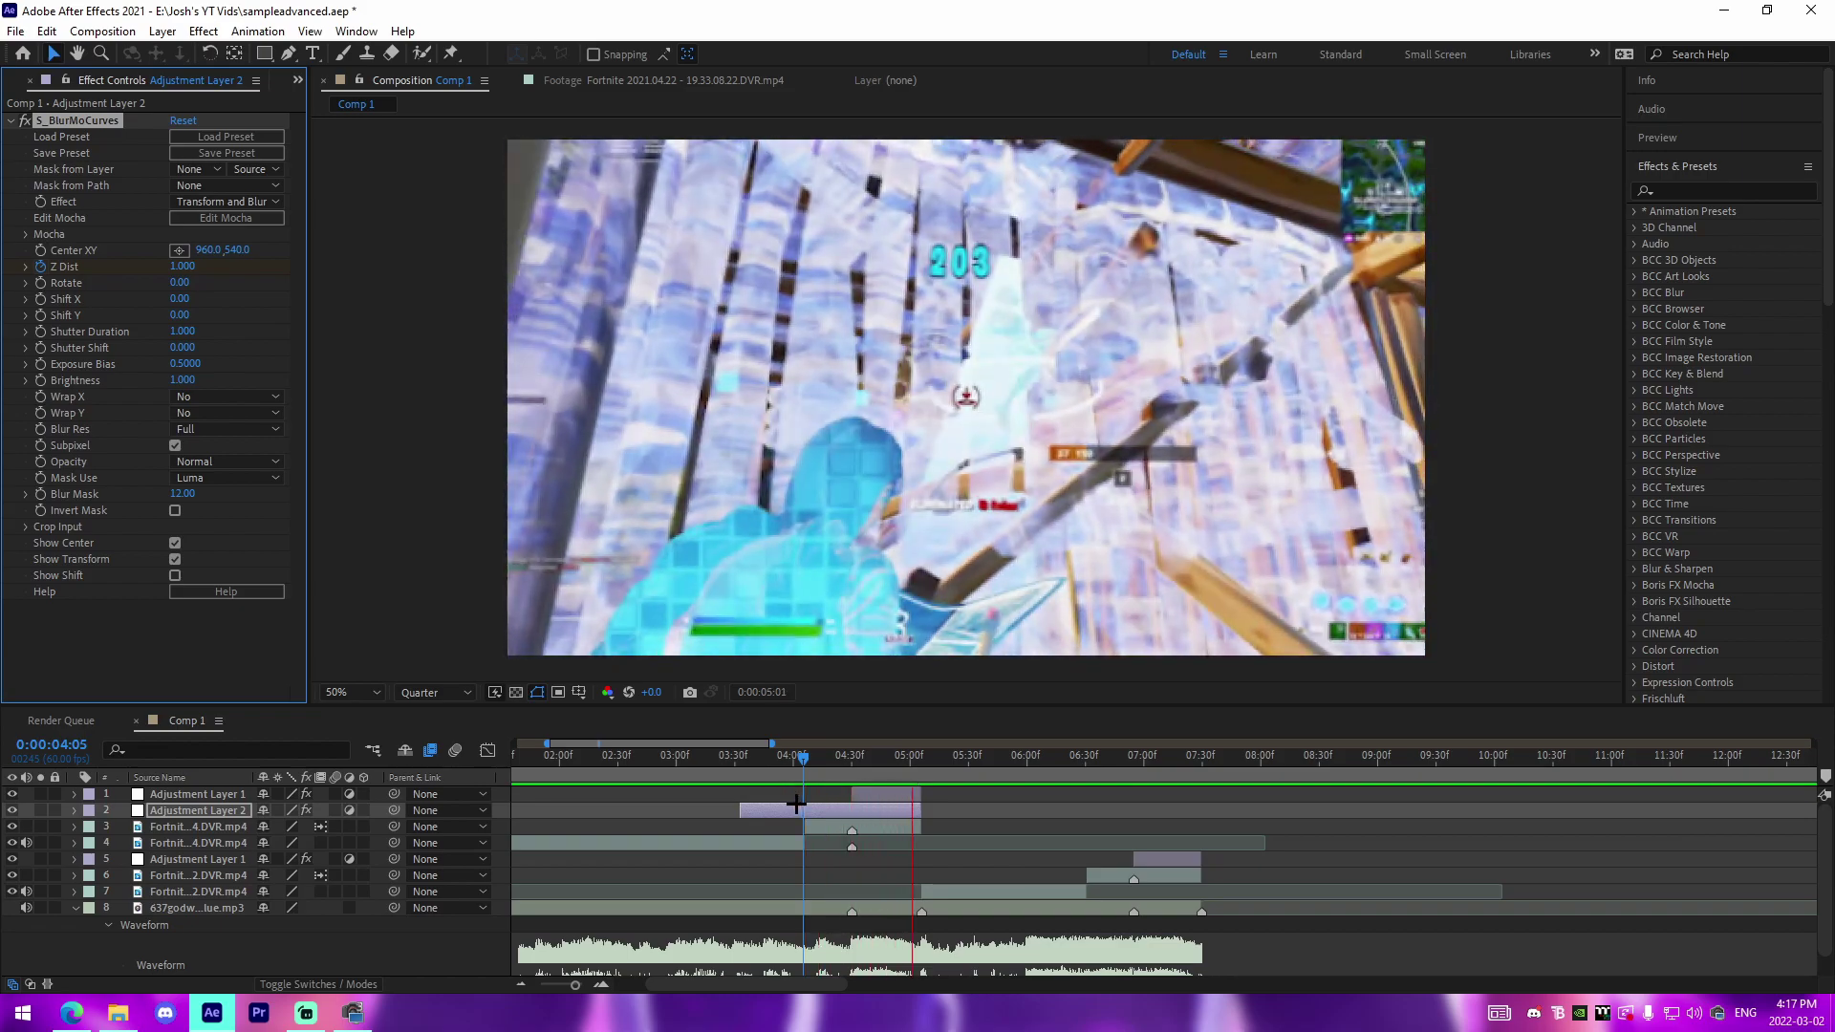
- Ease the three Z Dist keyframes and shape their value graph into a sharp dip at 0:00:04:30
key(u)
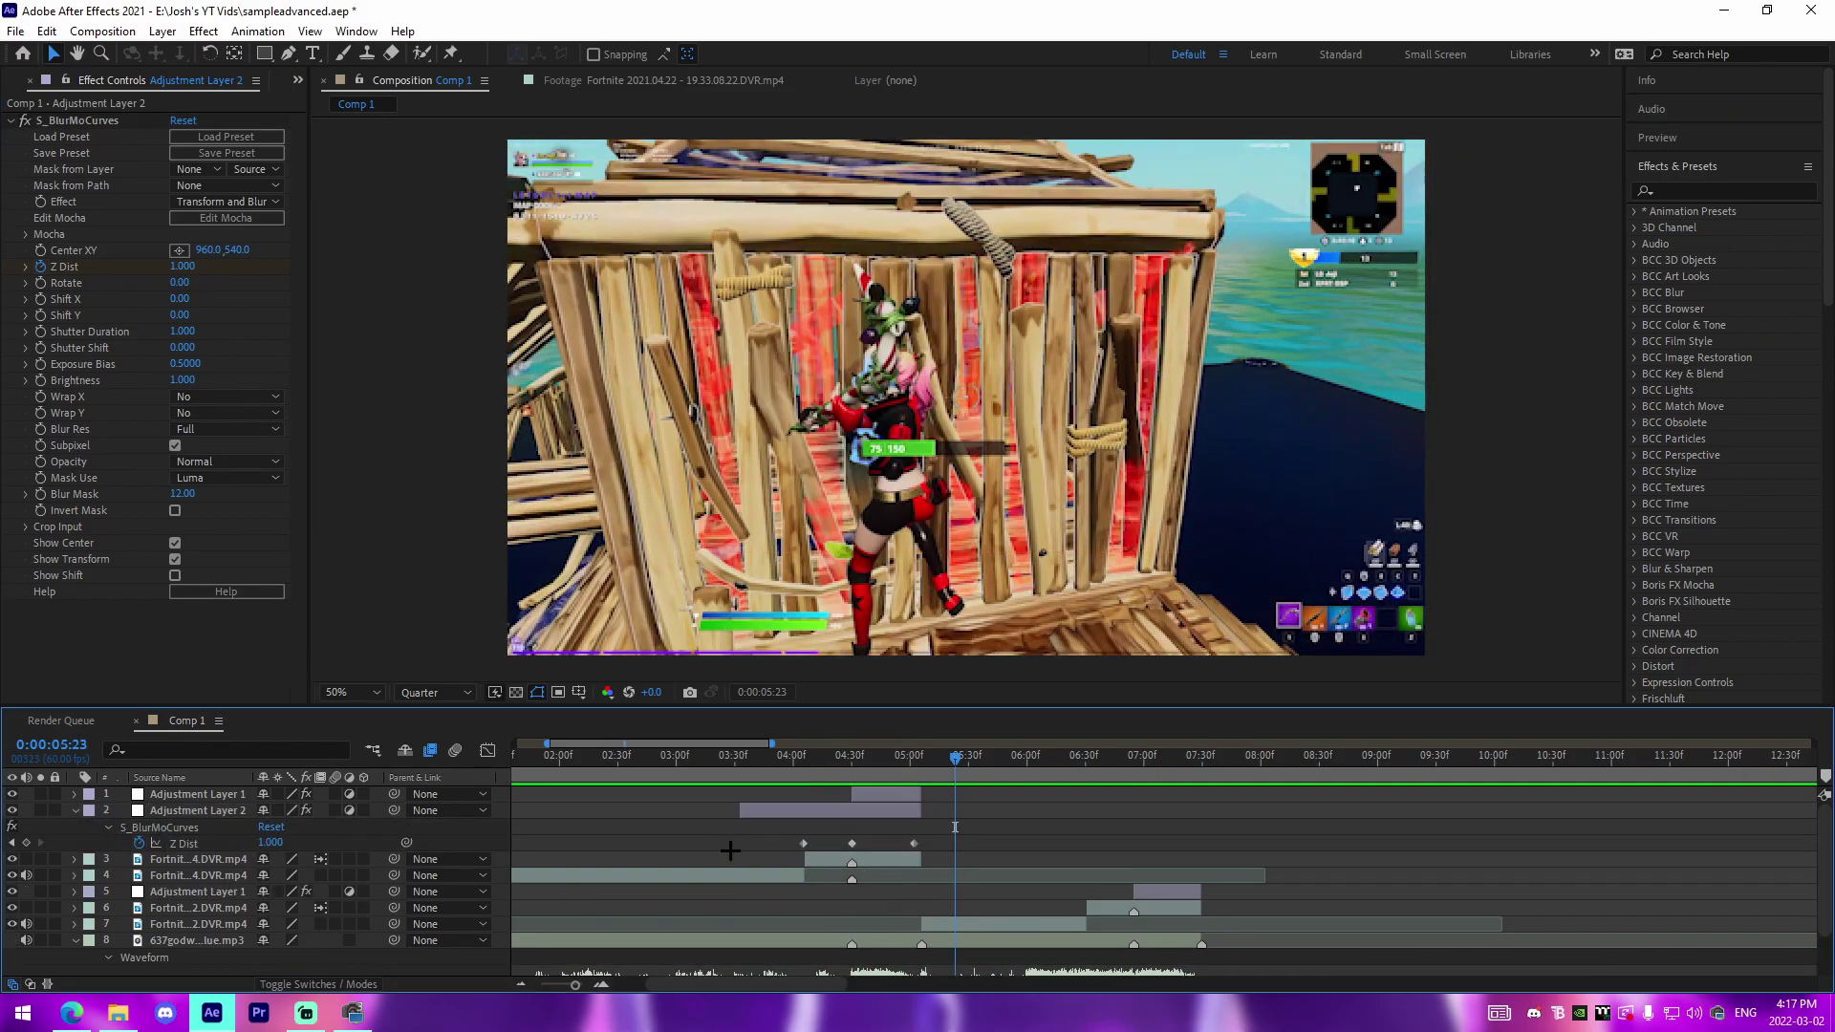
drag(715, 842, 968, 840)
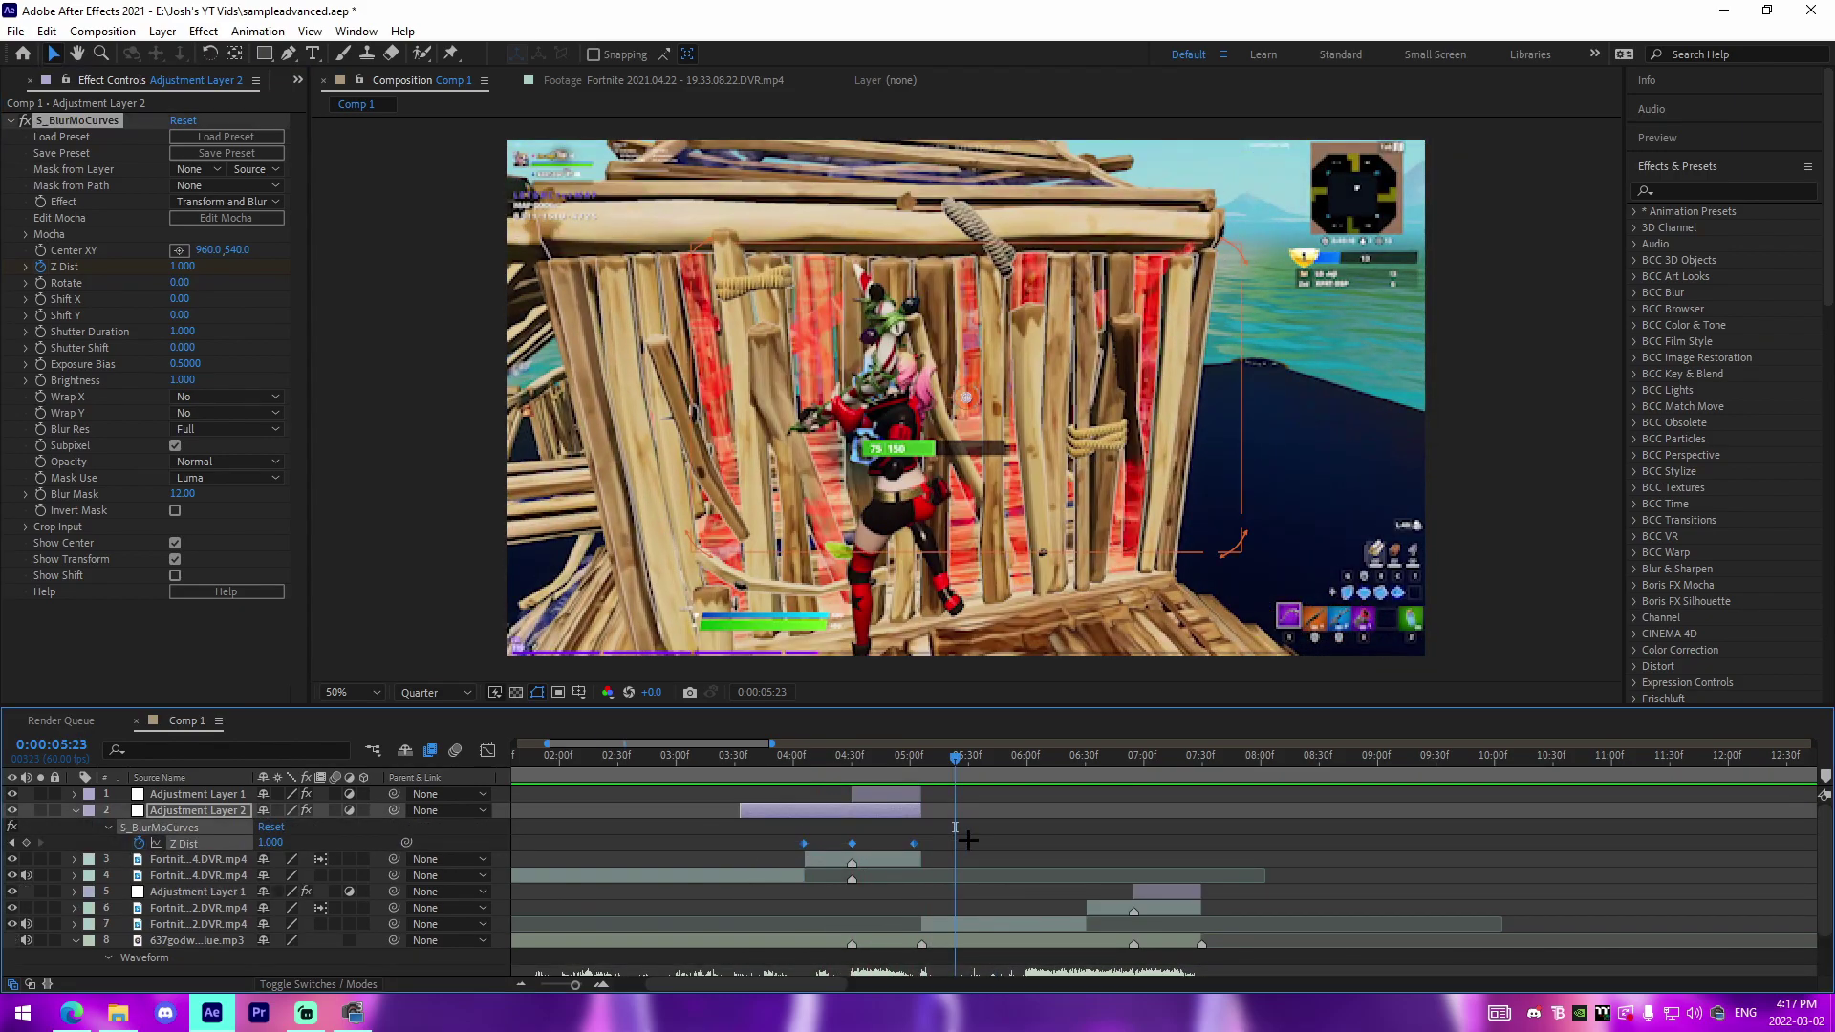
click(488, 750)
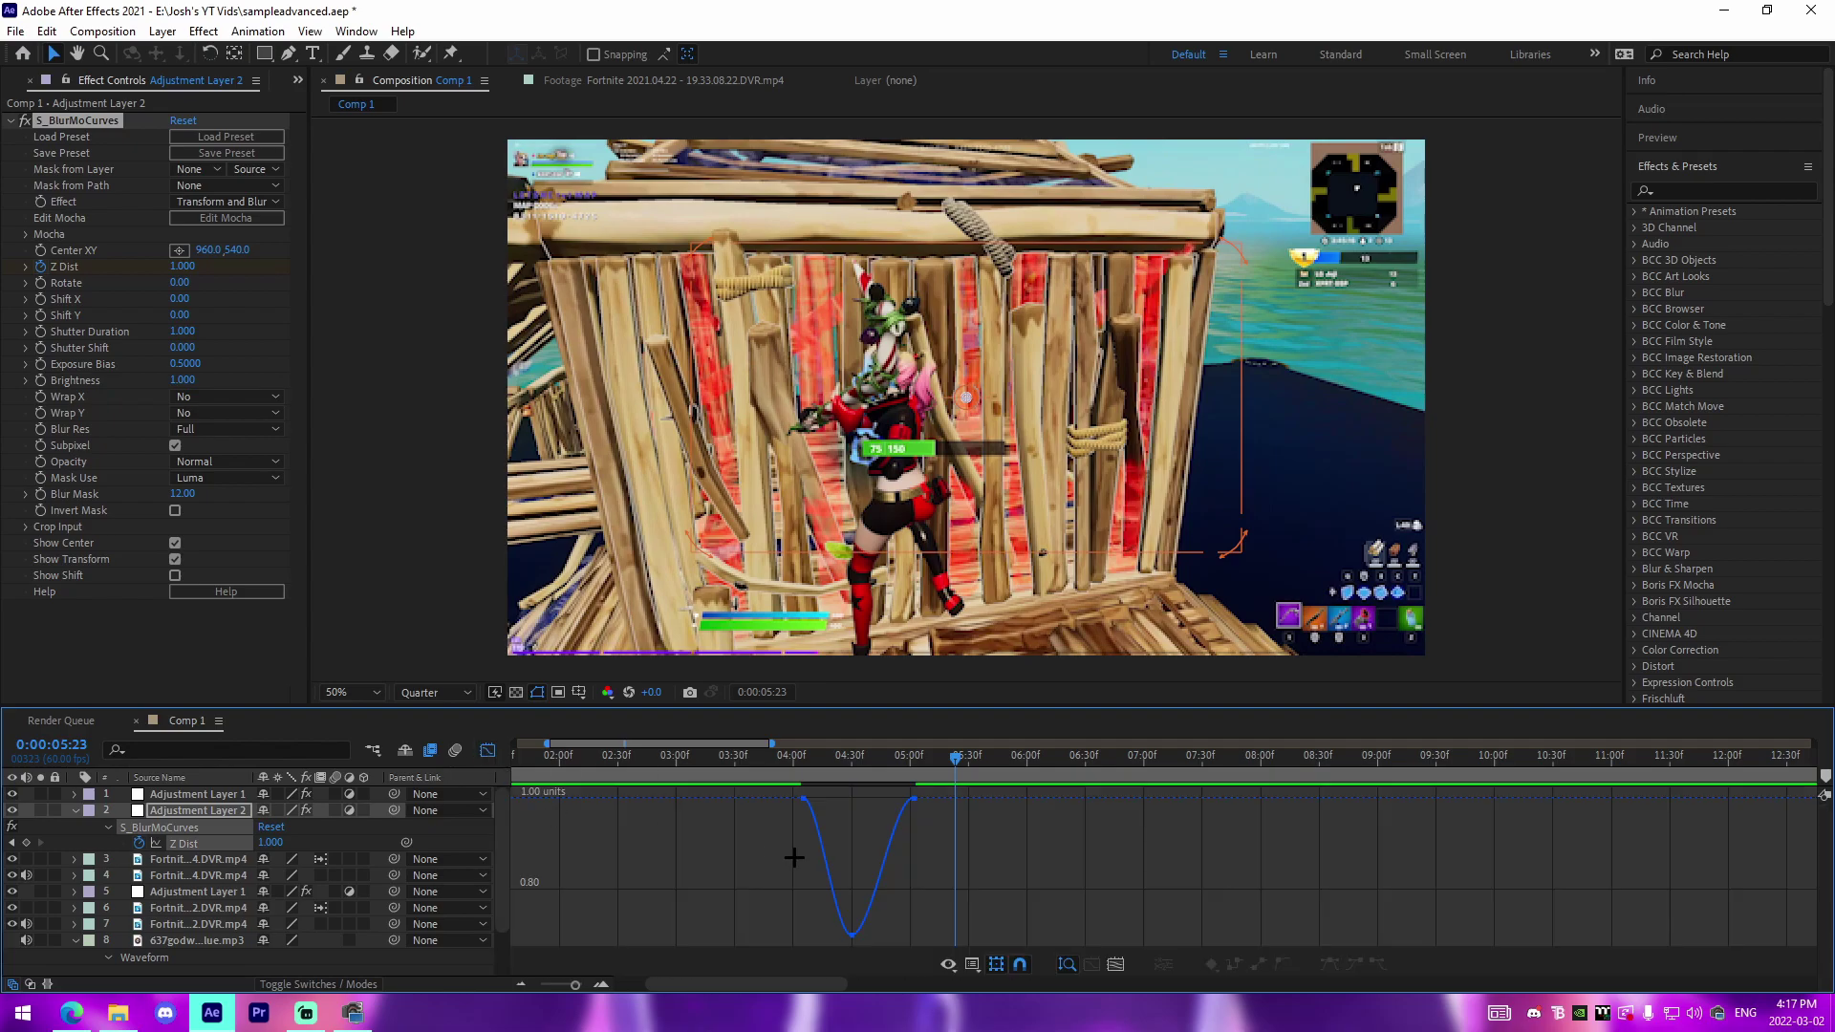
click(602, 984)
click(652, 798)
drag(687, 798, 723, 801)
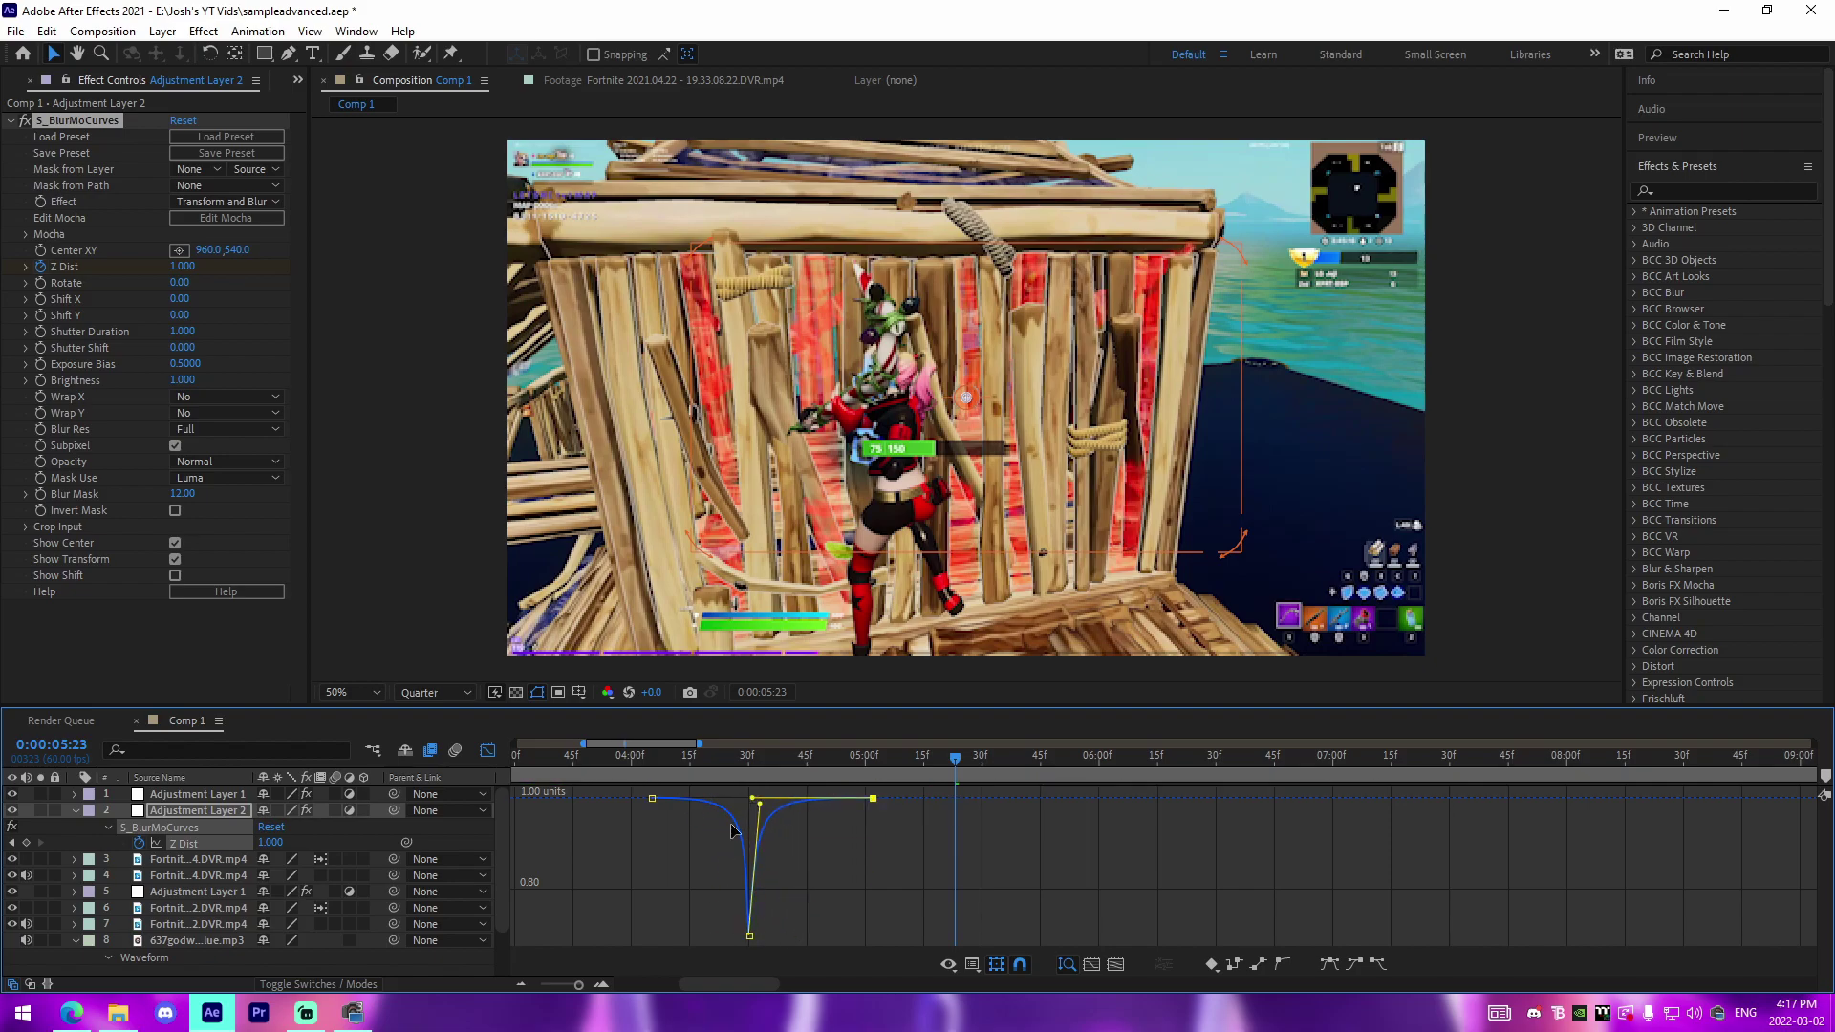
- Preview the eased zoom from about 0:00:03:50 to 0:00:05:01 and close the graph editor
click(591, 762)
key(space)
key(space)
drag(646, 762, 868, 836)
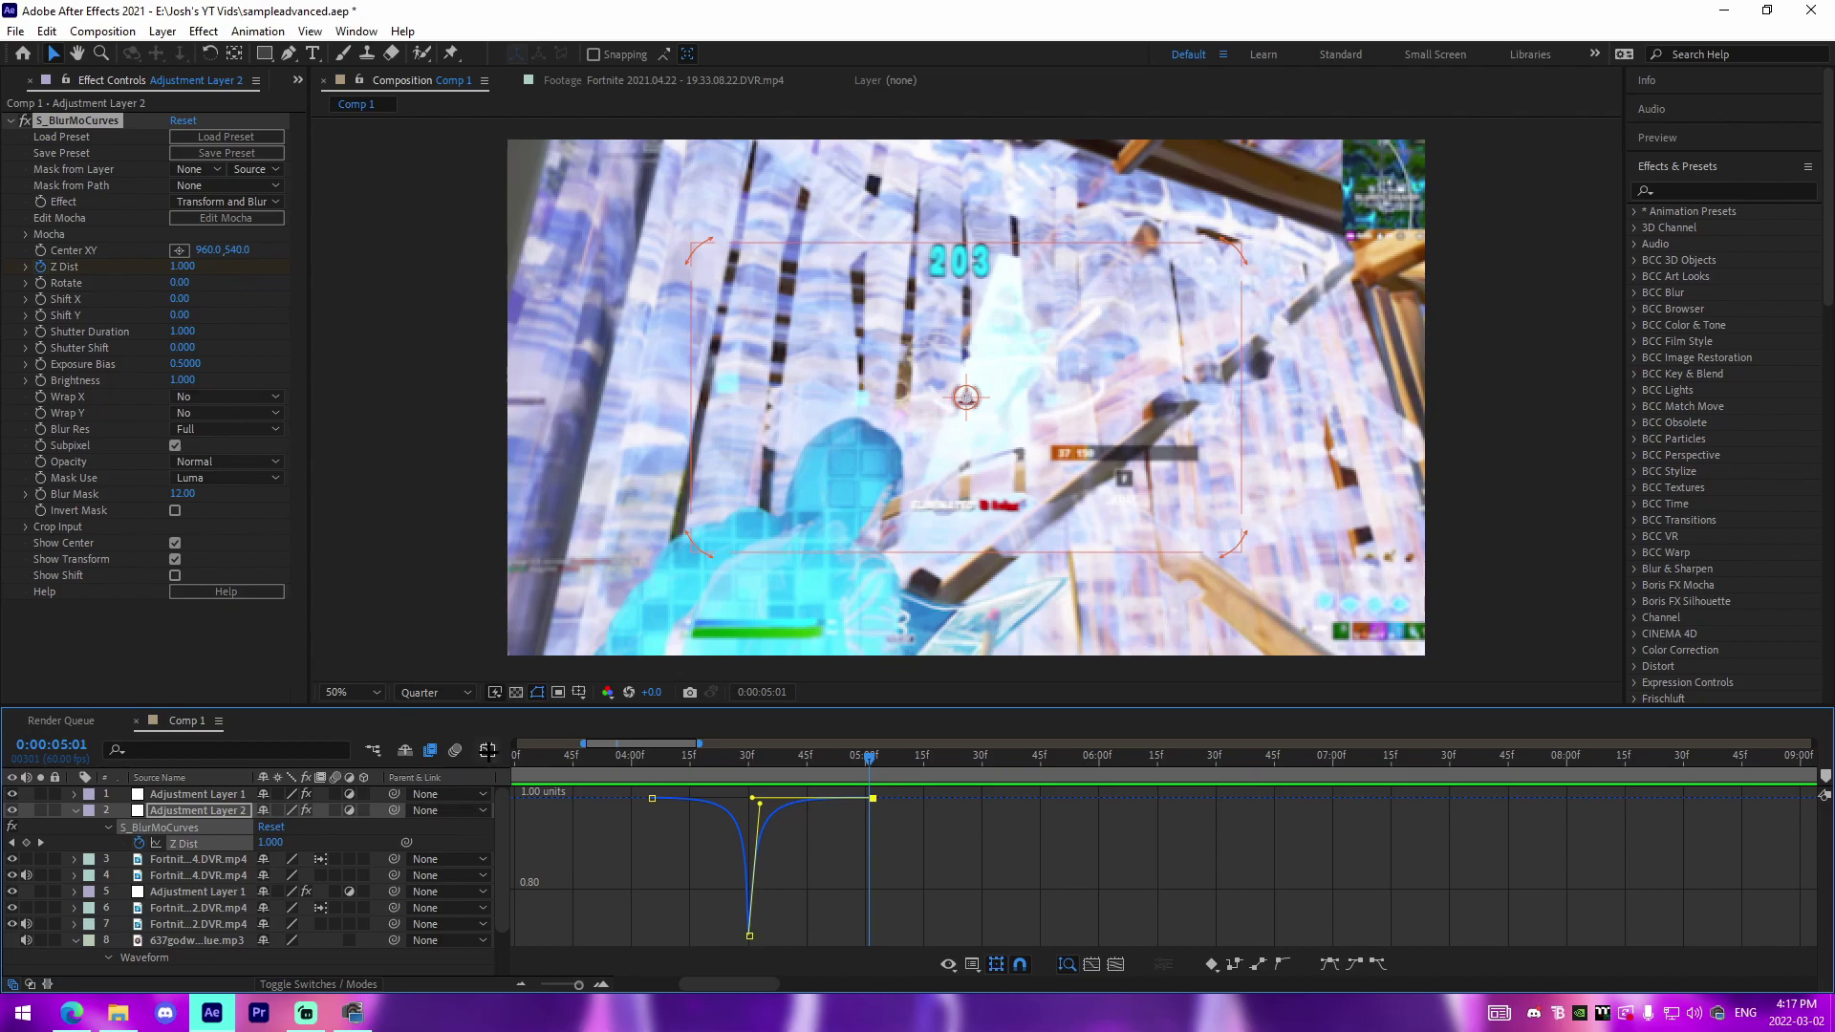
click(487, 750)
- Add the S_Flicker effect to Adjustment Layer 2 and keyframe its Amplitude at 0 at 0:00:03:56
click(750, 757)
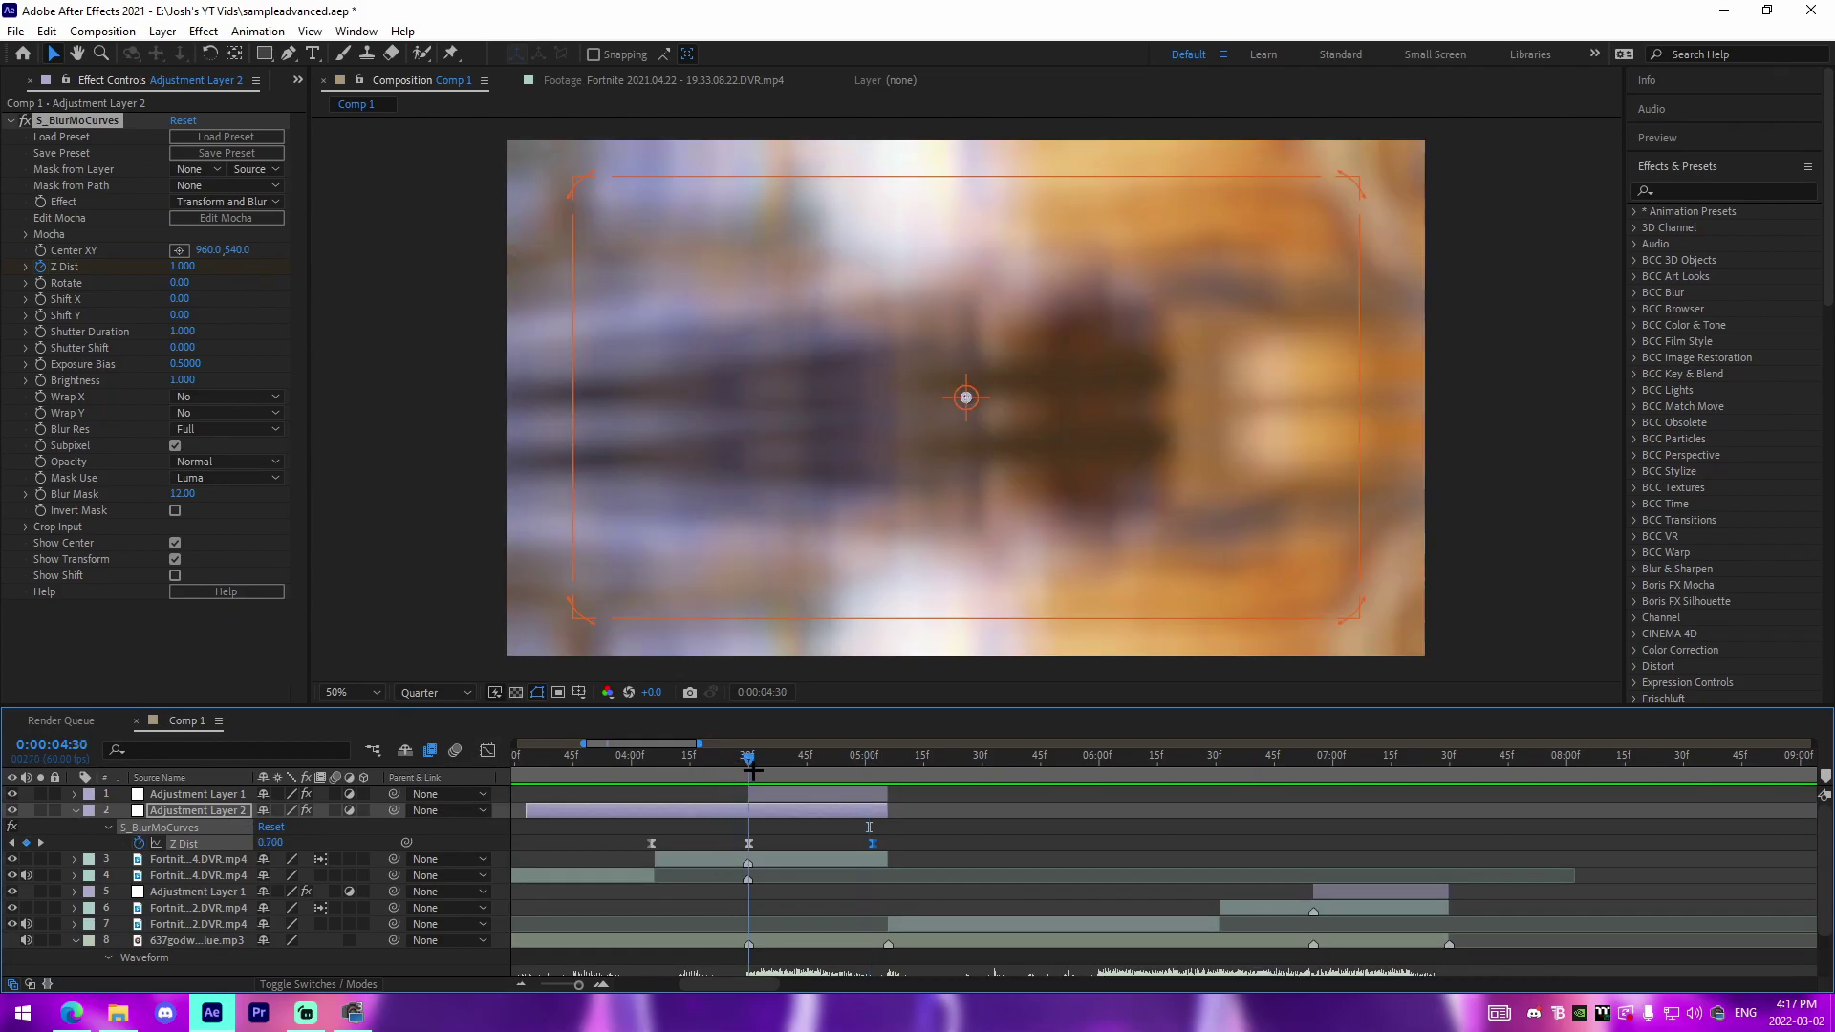
drag(752, 769, 658, 773)
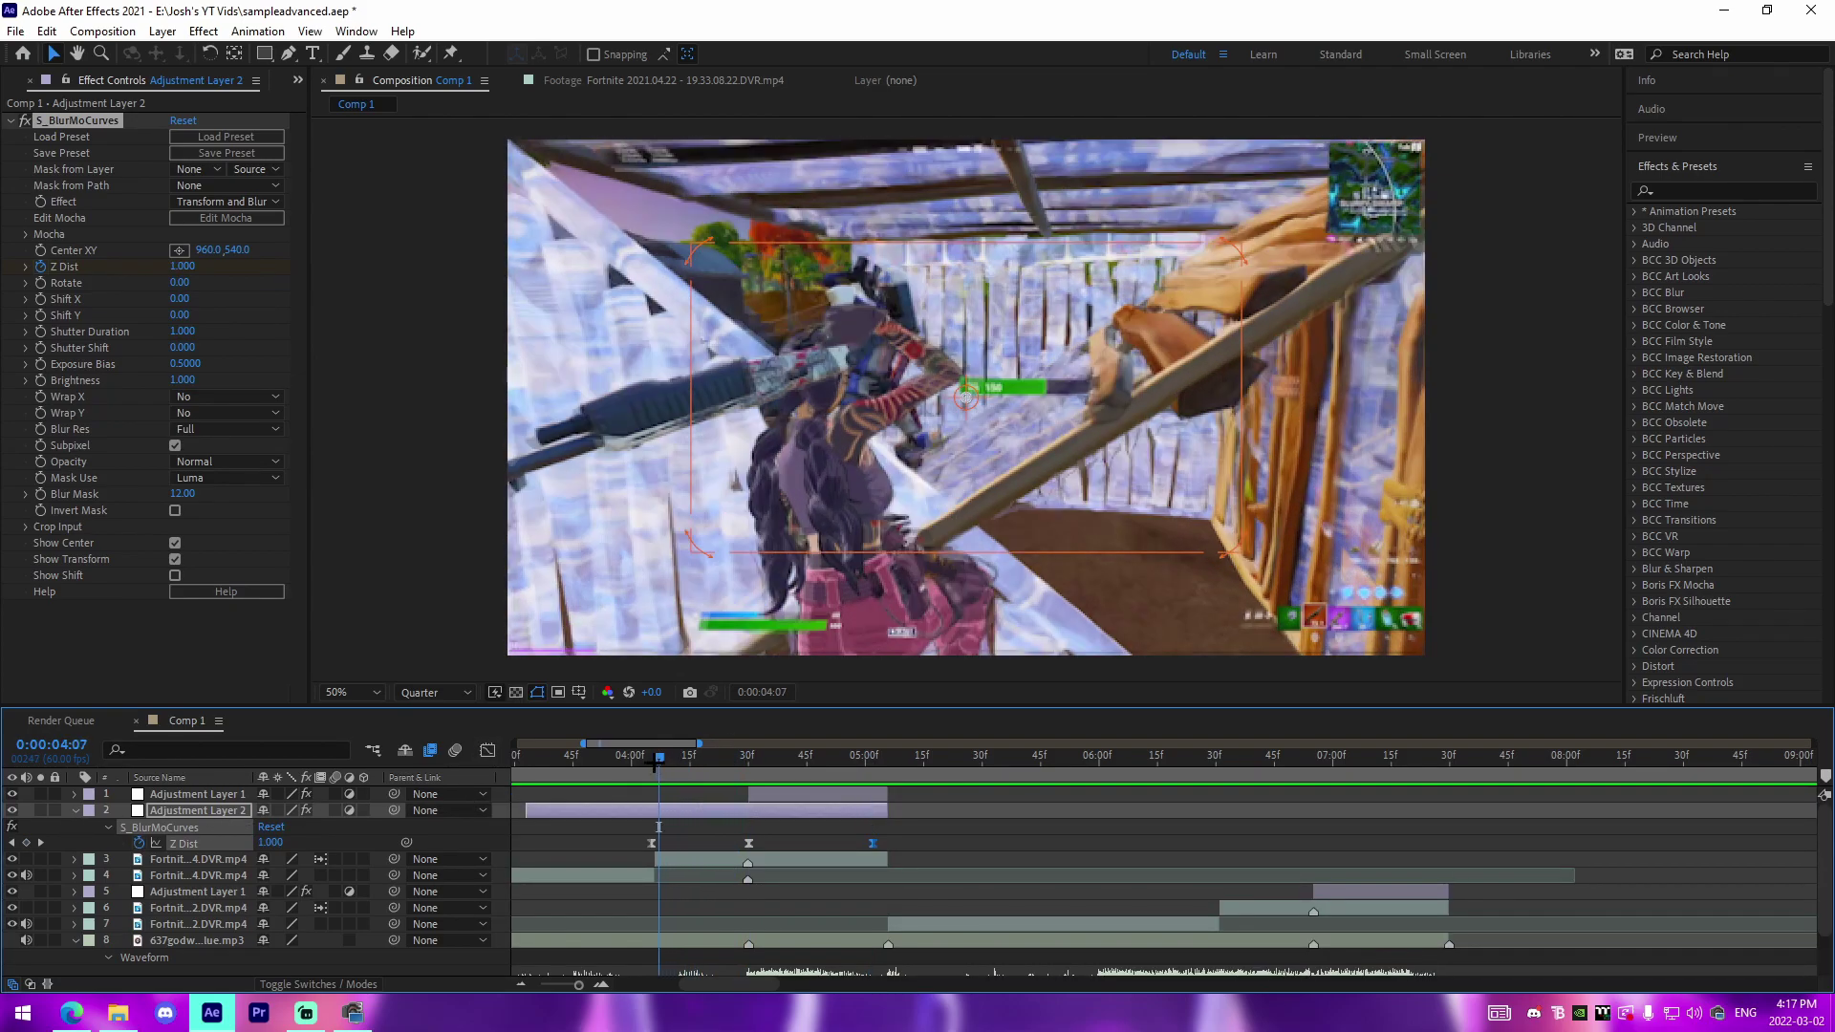
key(ctrl+space)
text(flicker)
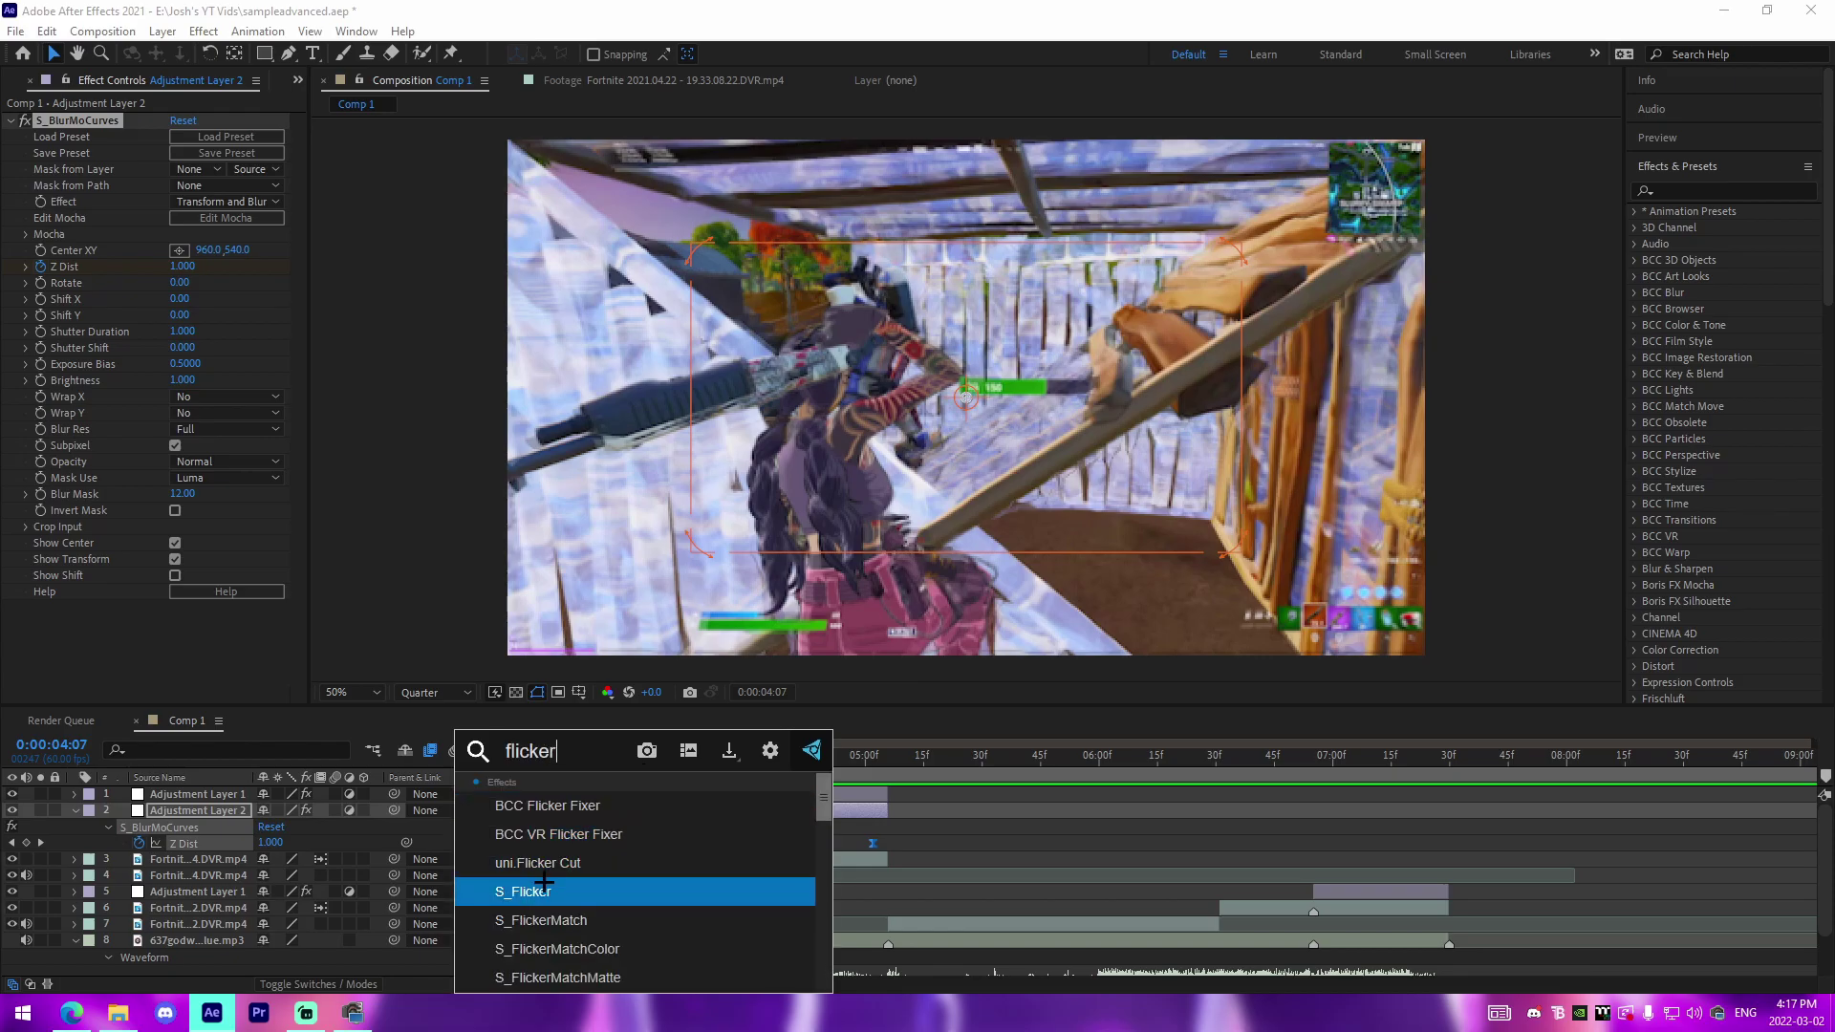
click(570, 899)
key(space)
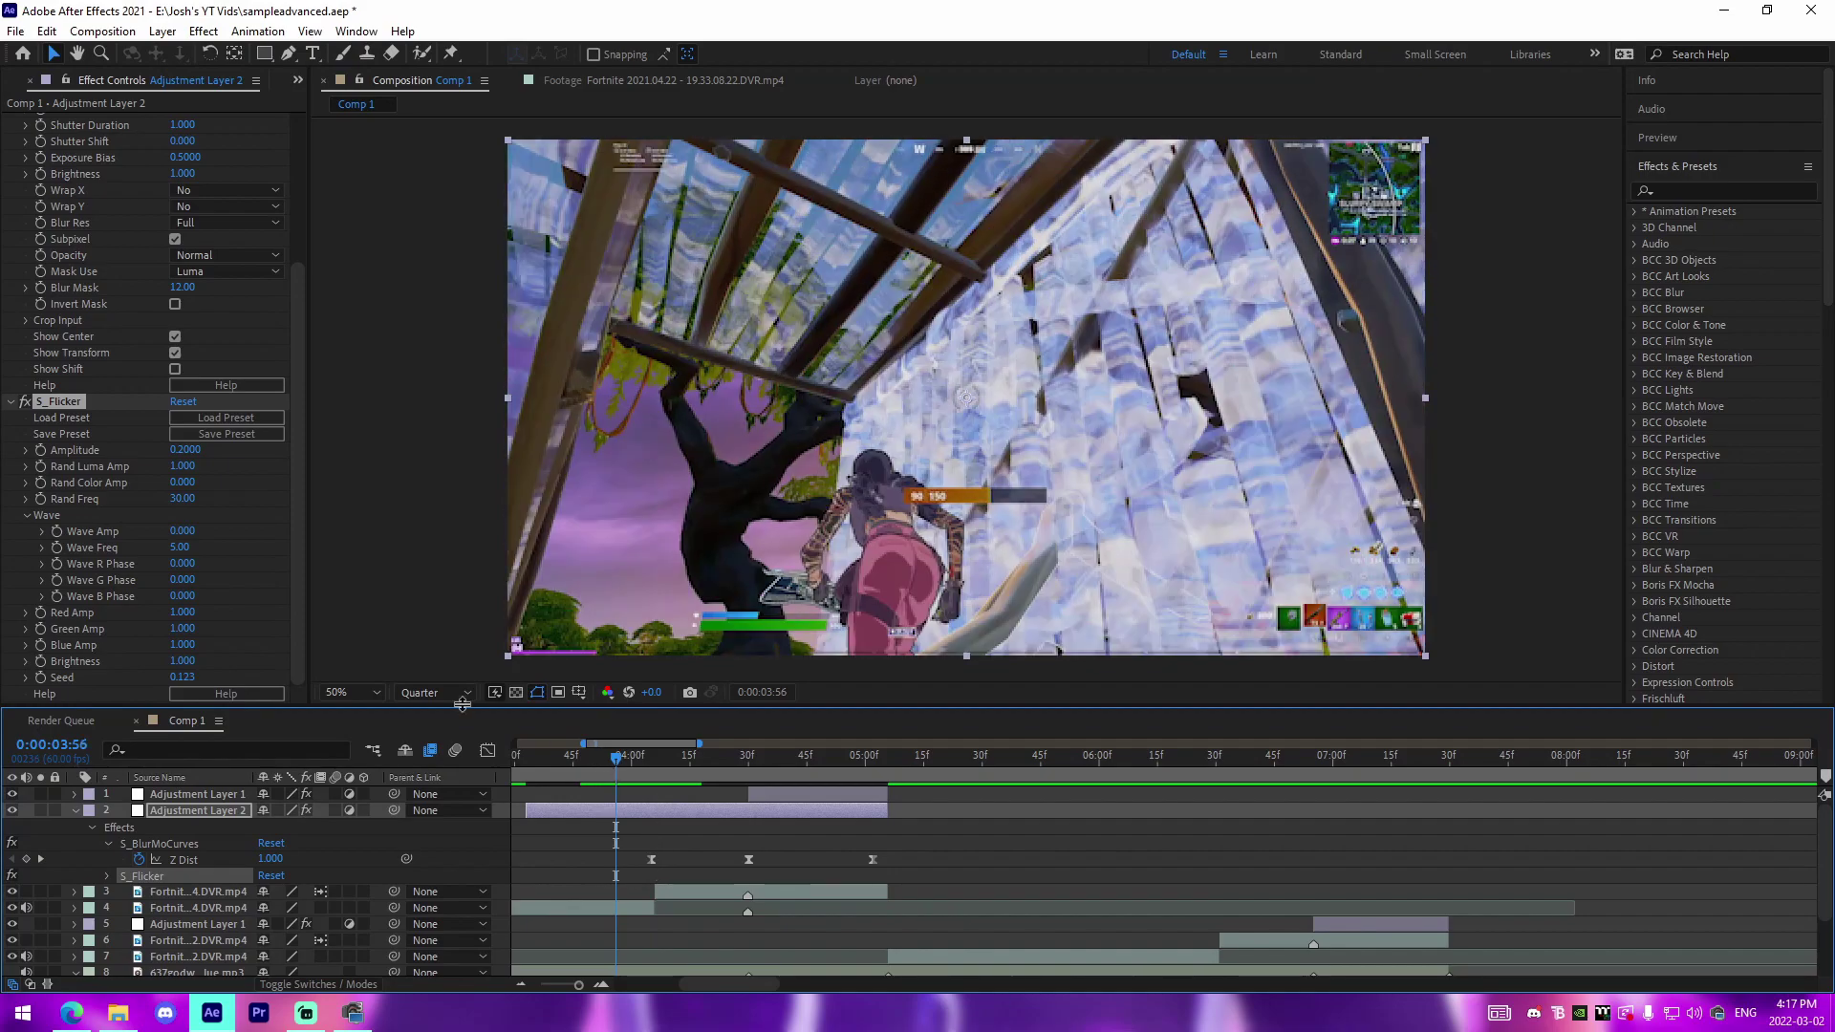
click(198, 447)
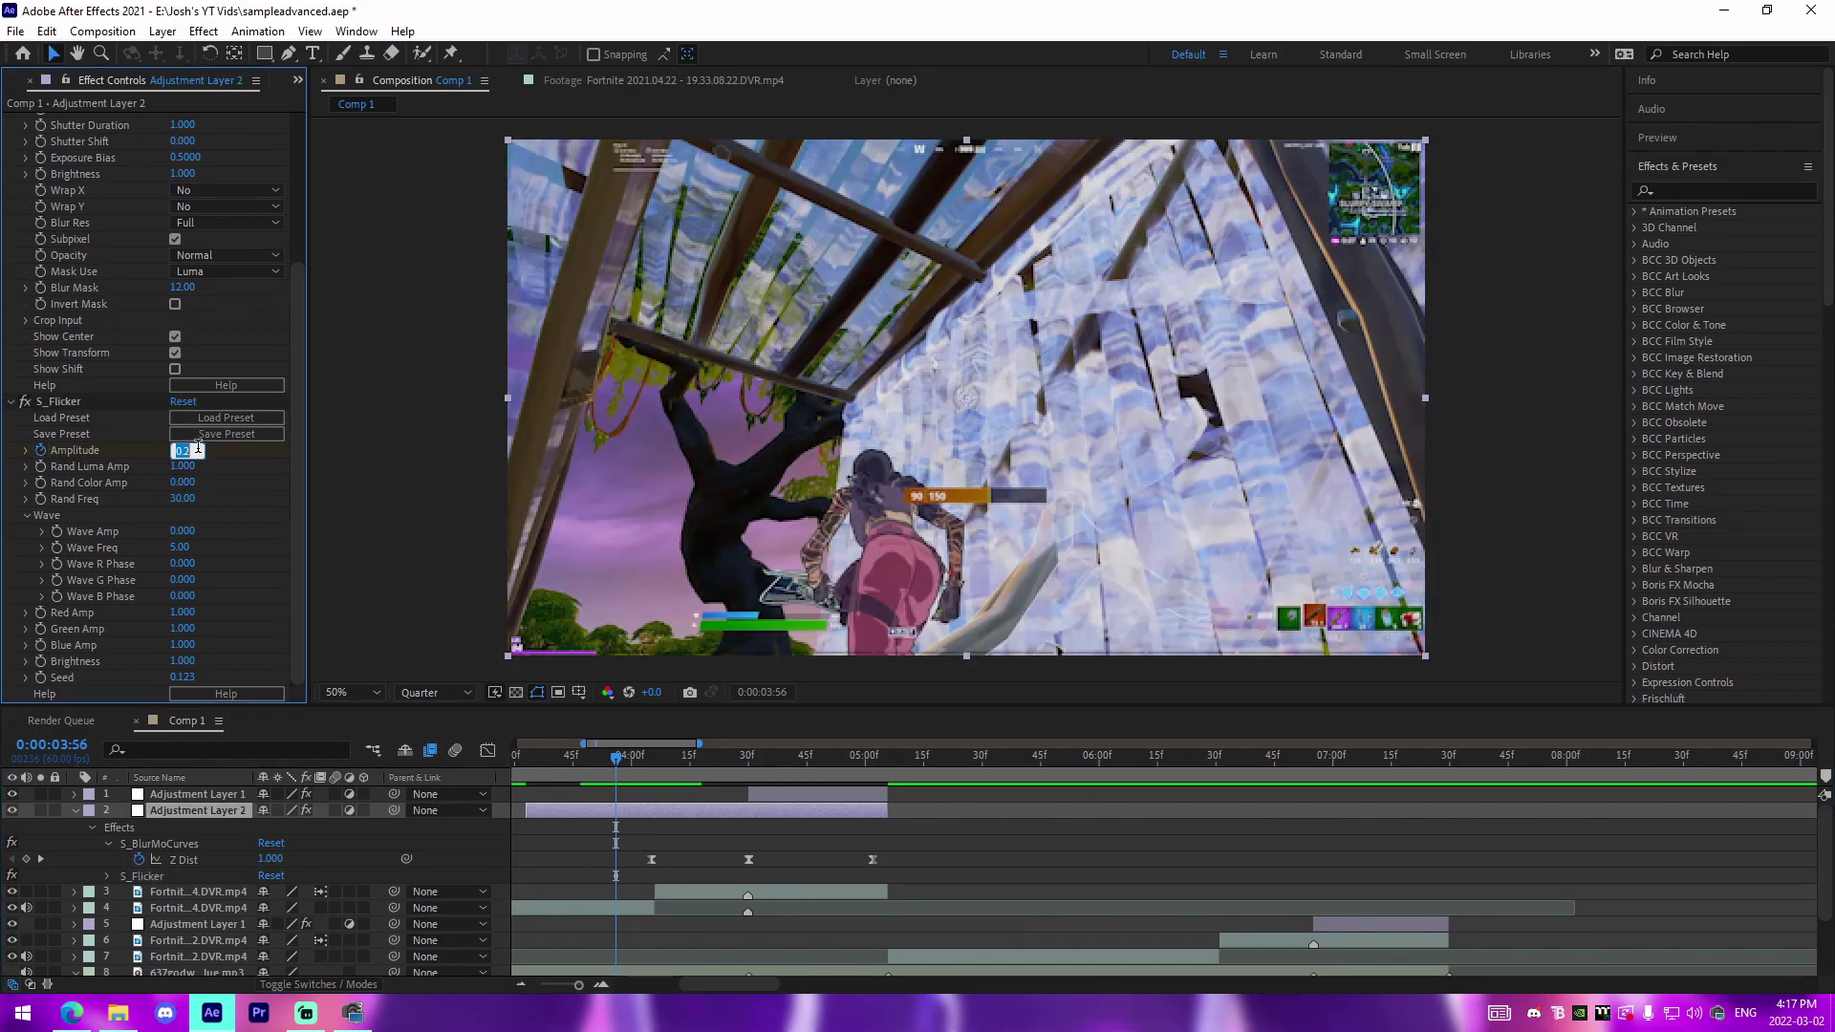
key(Return)
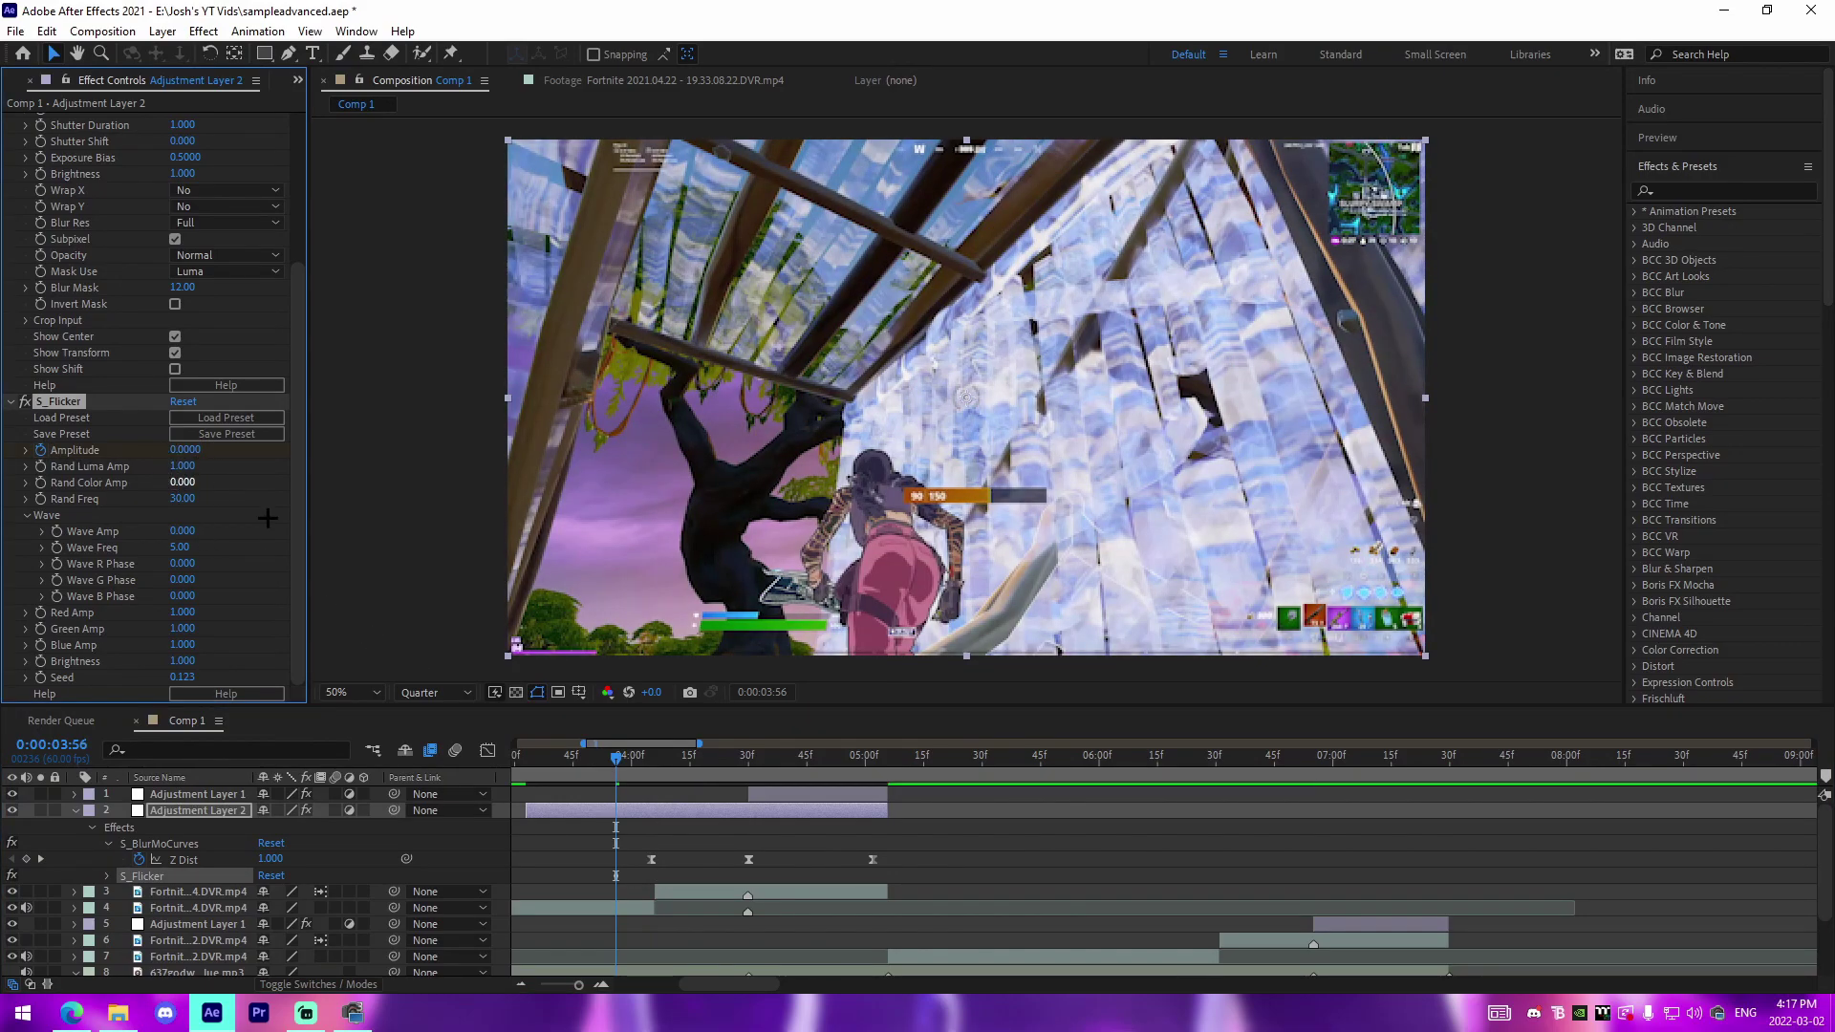
key(space)
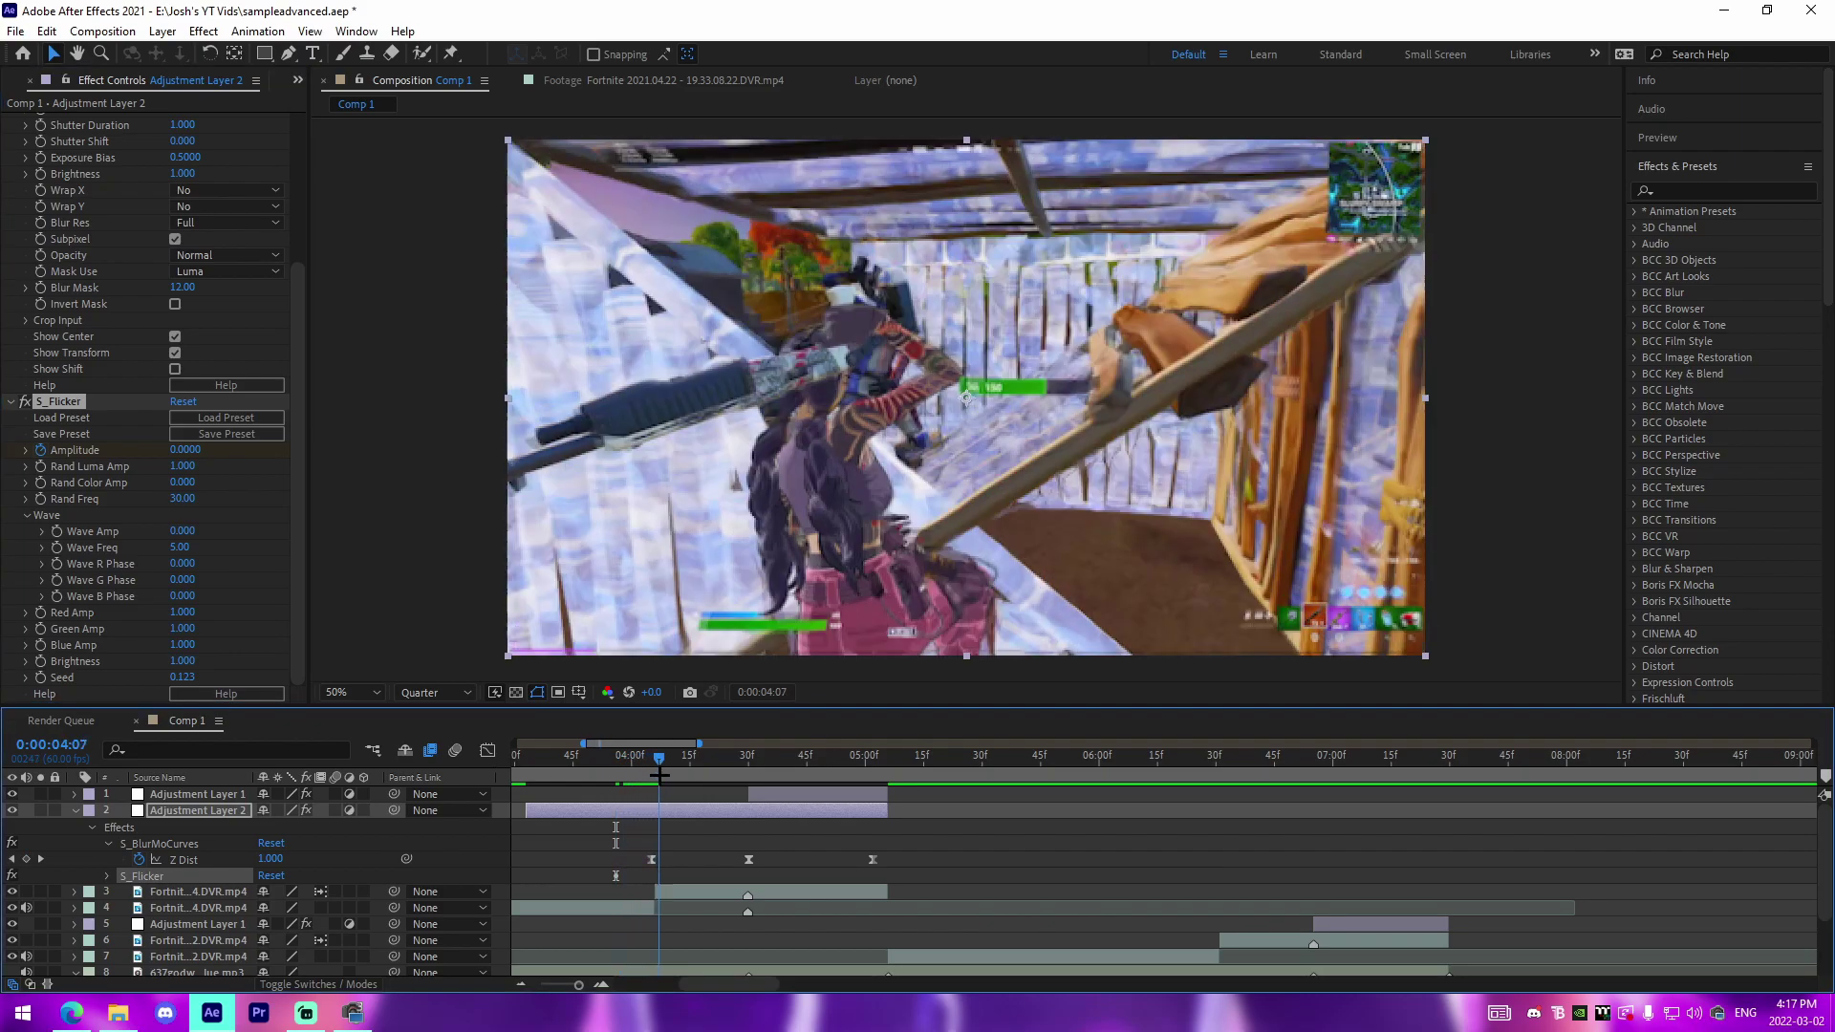
- Keyframe the S_Flicker Amplitude at 0.7 at 0:00:04:30 and preview the flicker
click(178, 448)
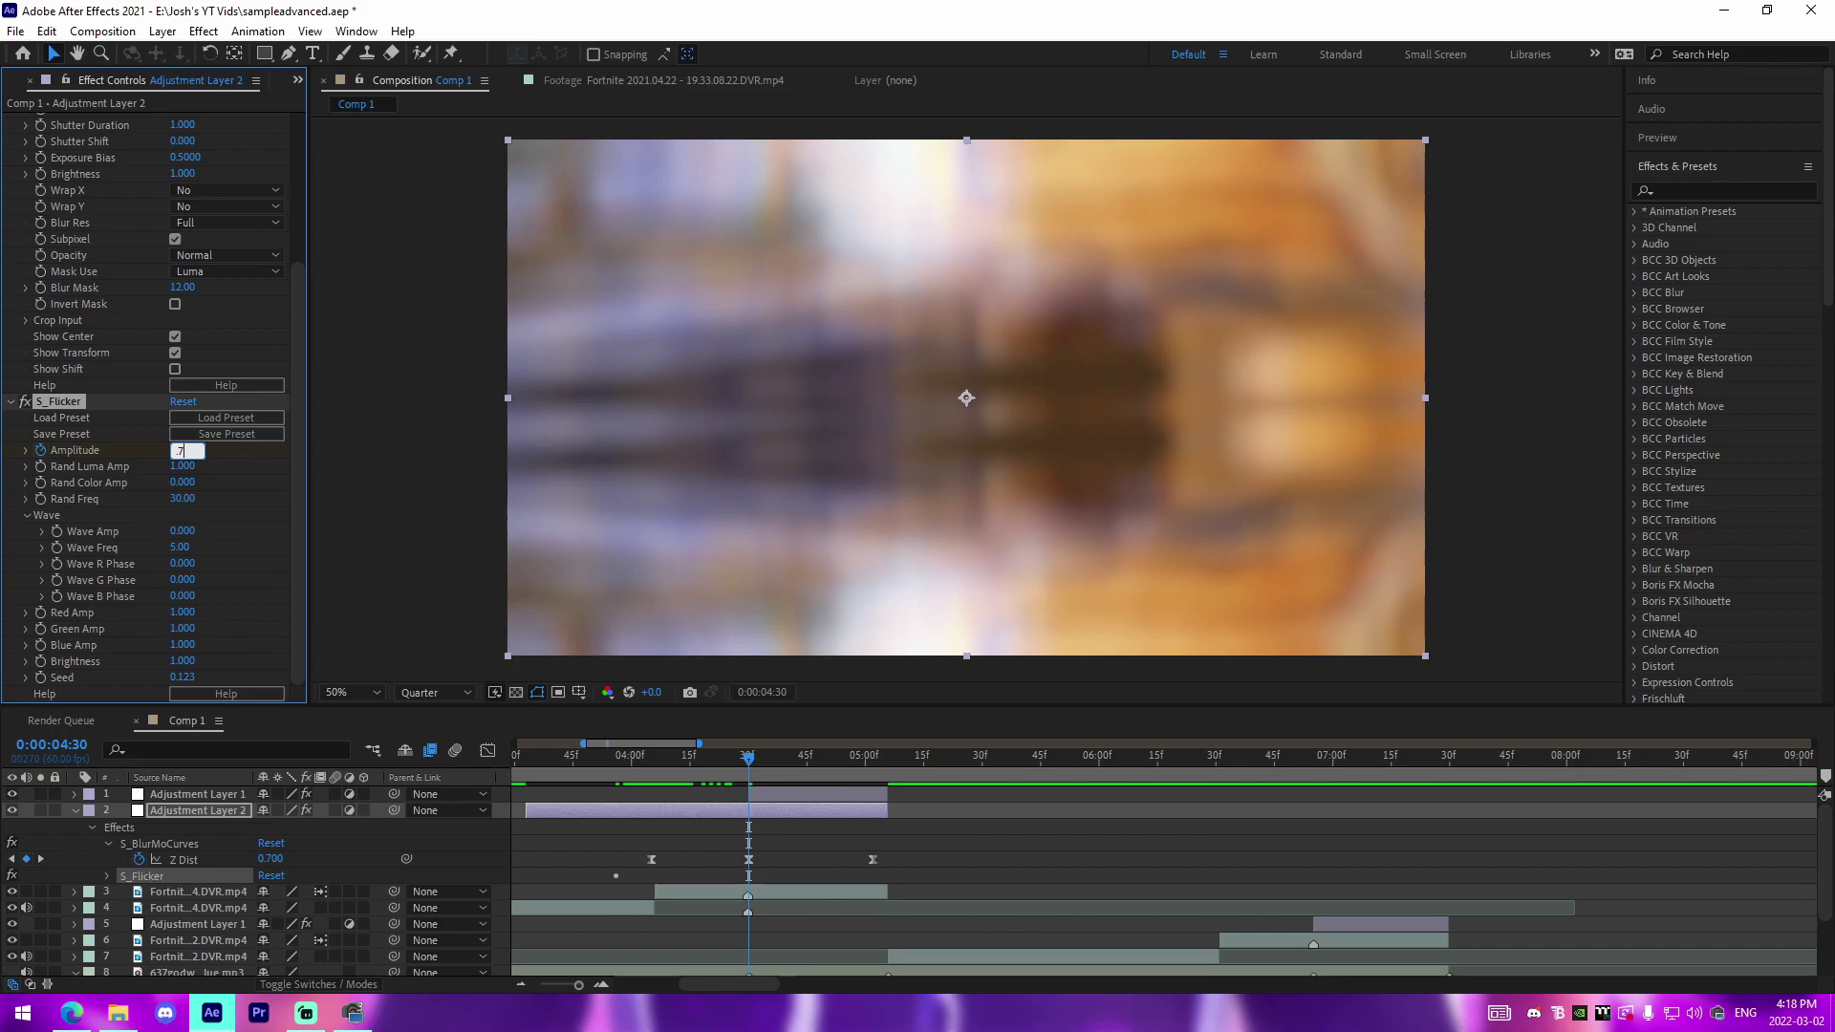
key(Return)
click(600, 758)
key(space)
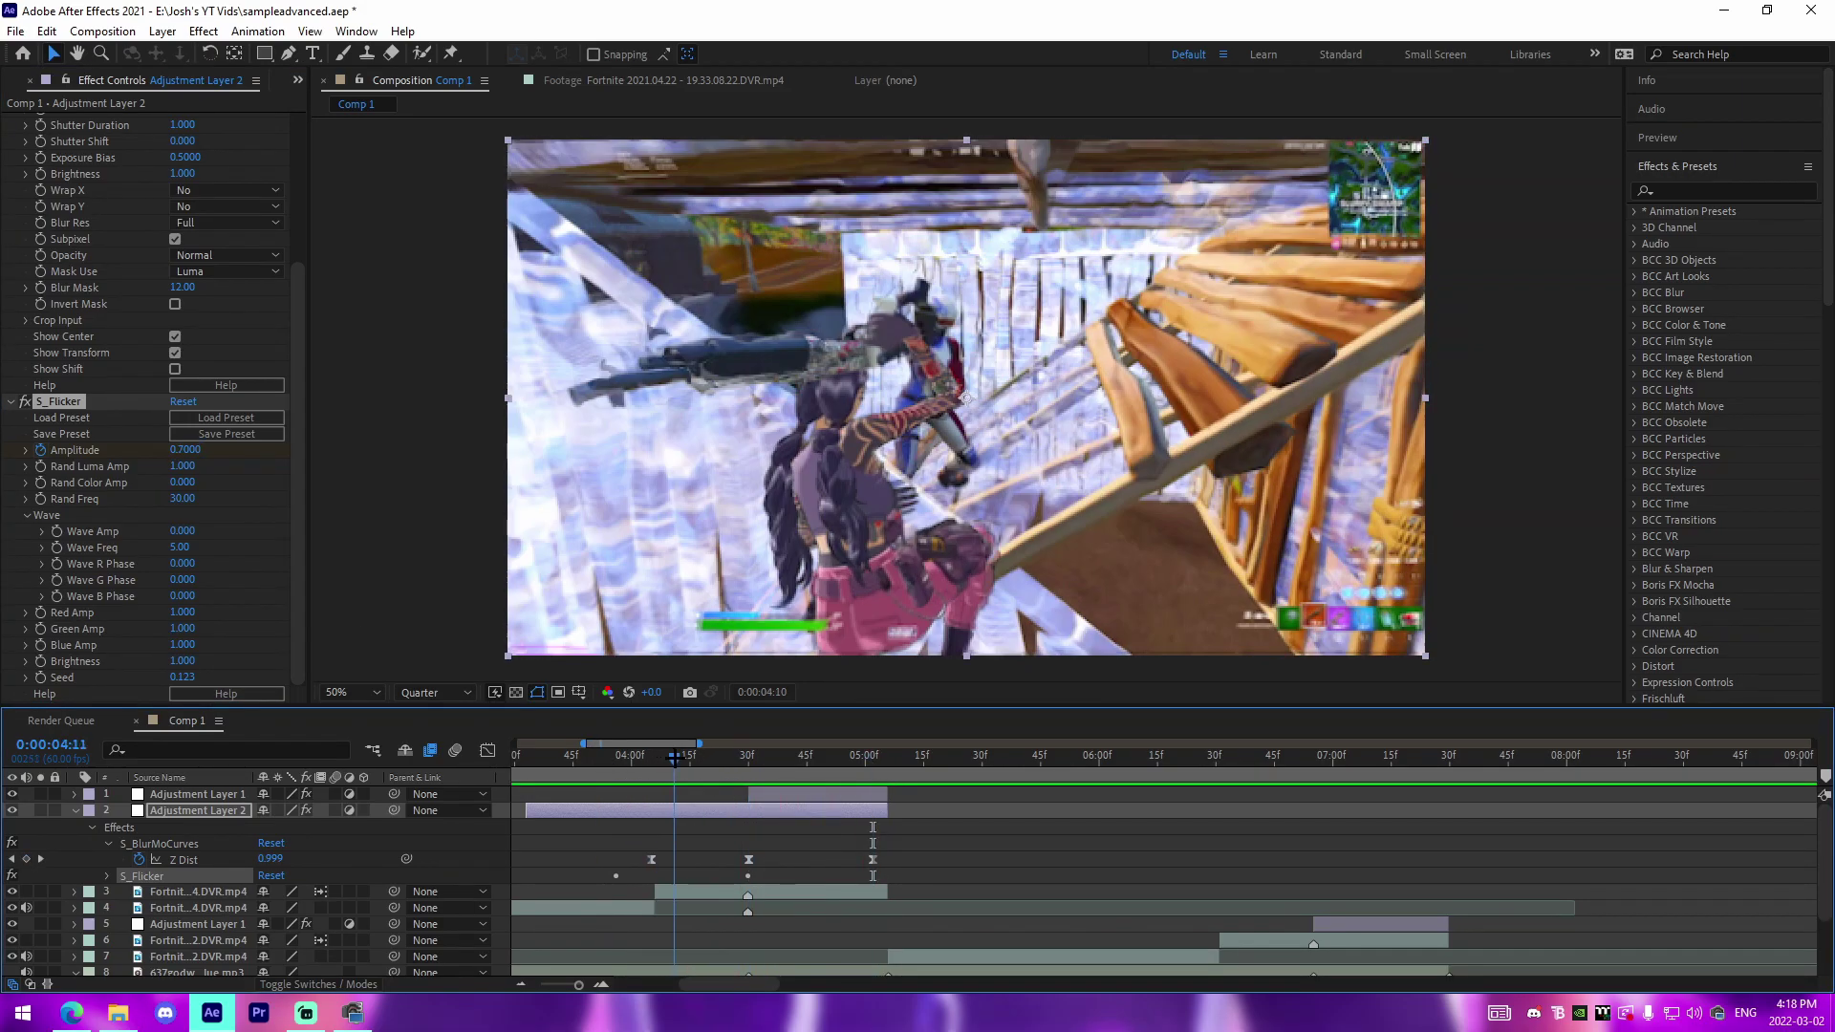
- Keyframe the flicker Amplitude at 0 one frame after the beat, at 0:00:04:31, and preview from 0:00:03:43
drag(754, 797, 750, 799)
key(Page_Down)
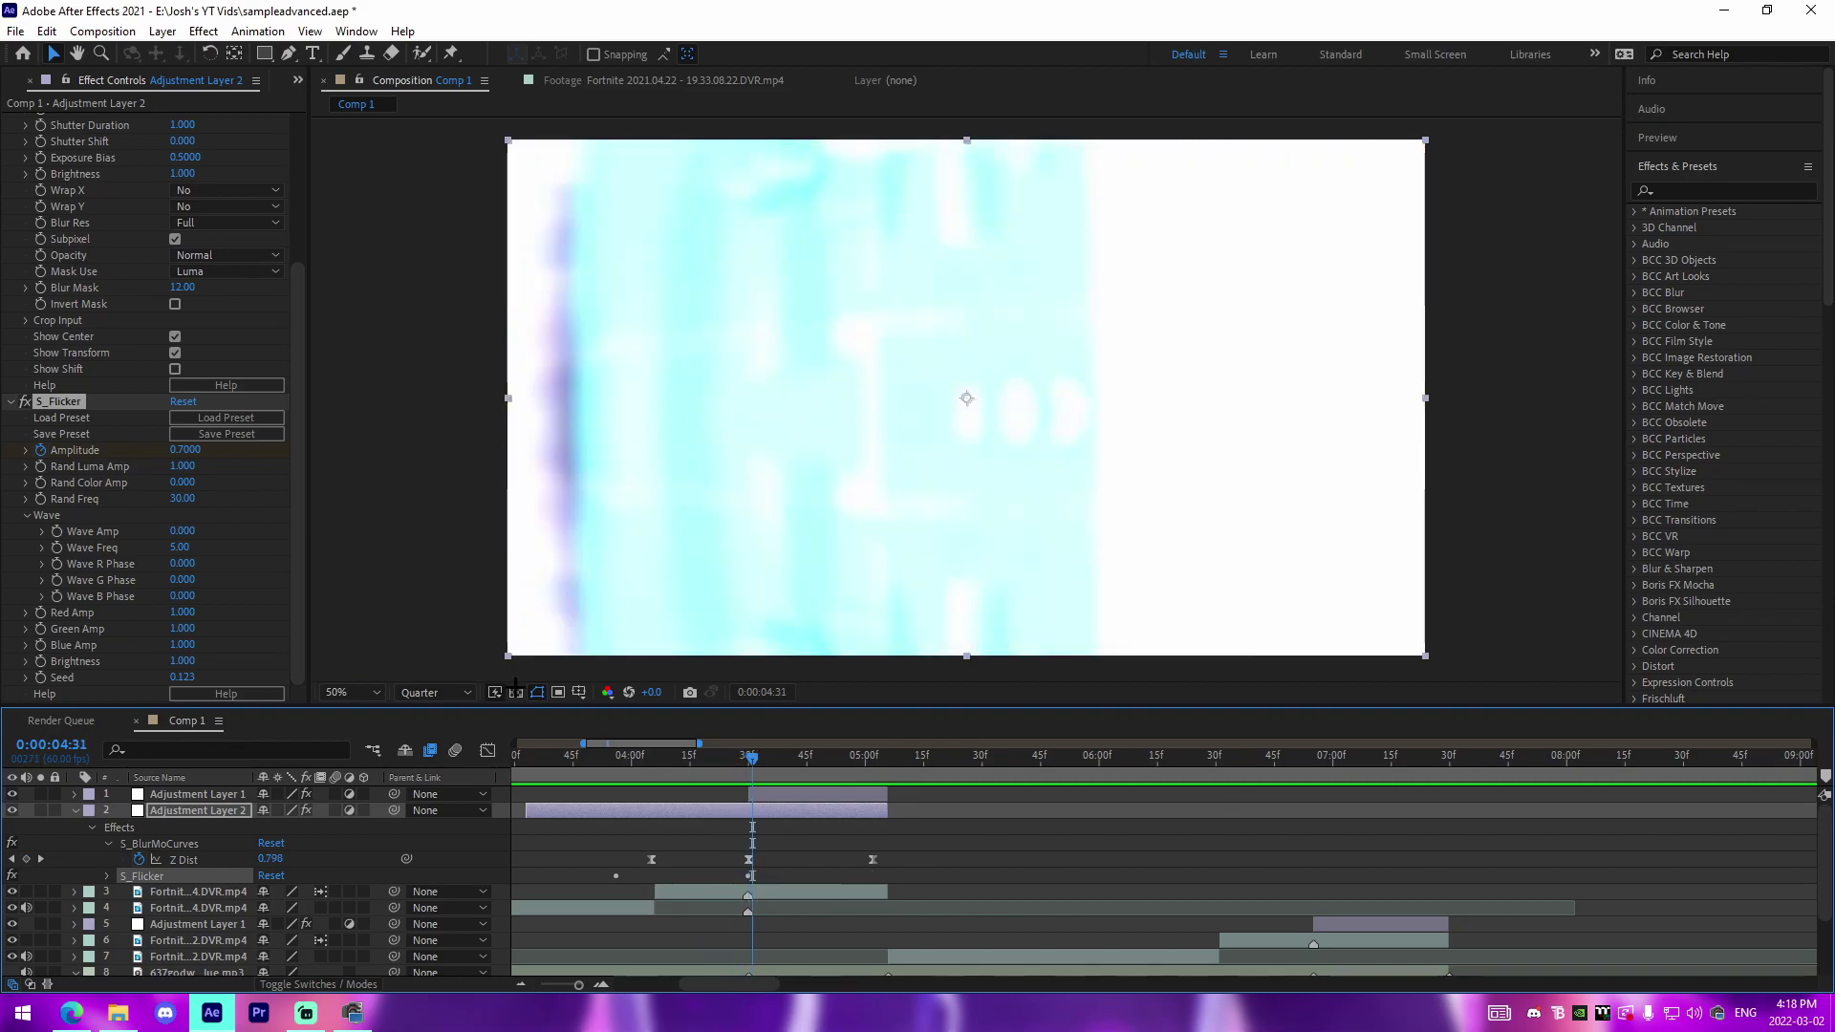
click(186, 450)
key(Return)
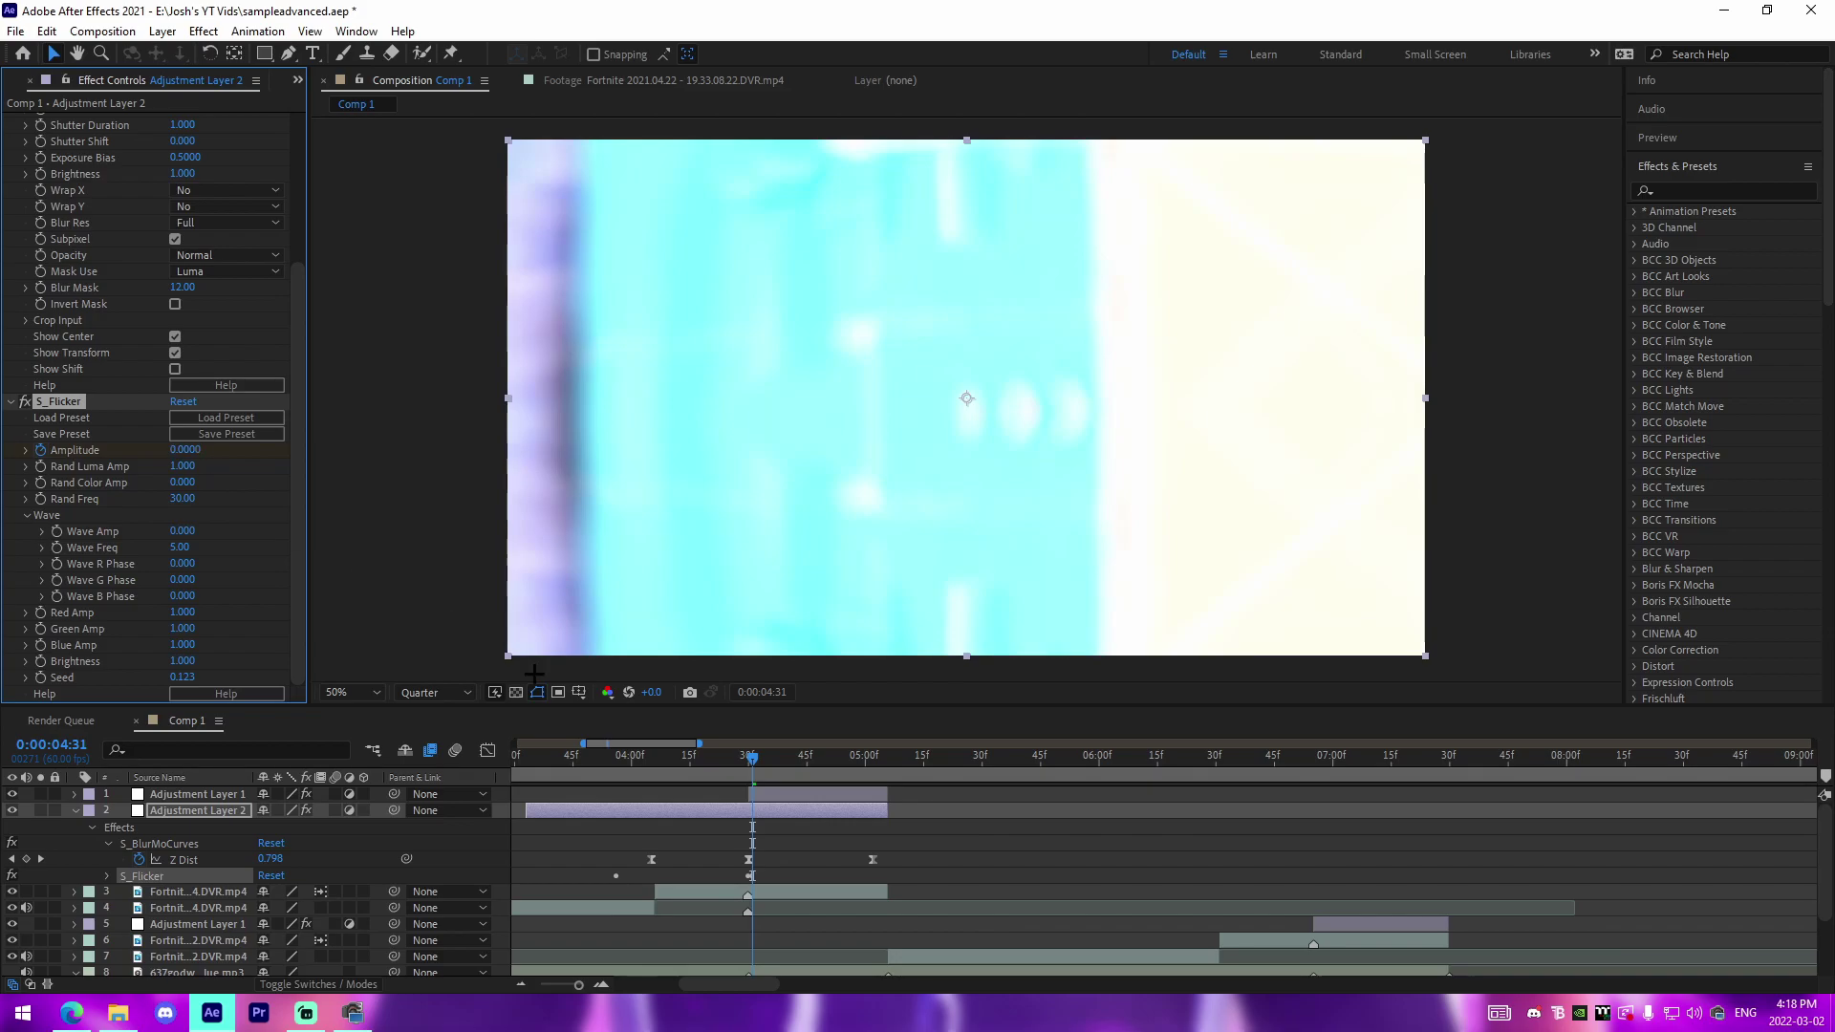
click(565, 769)
click(832, 847)
key(space)
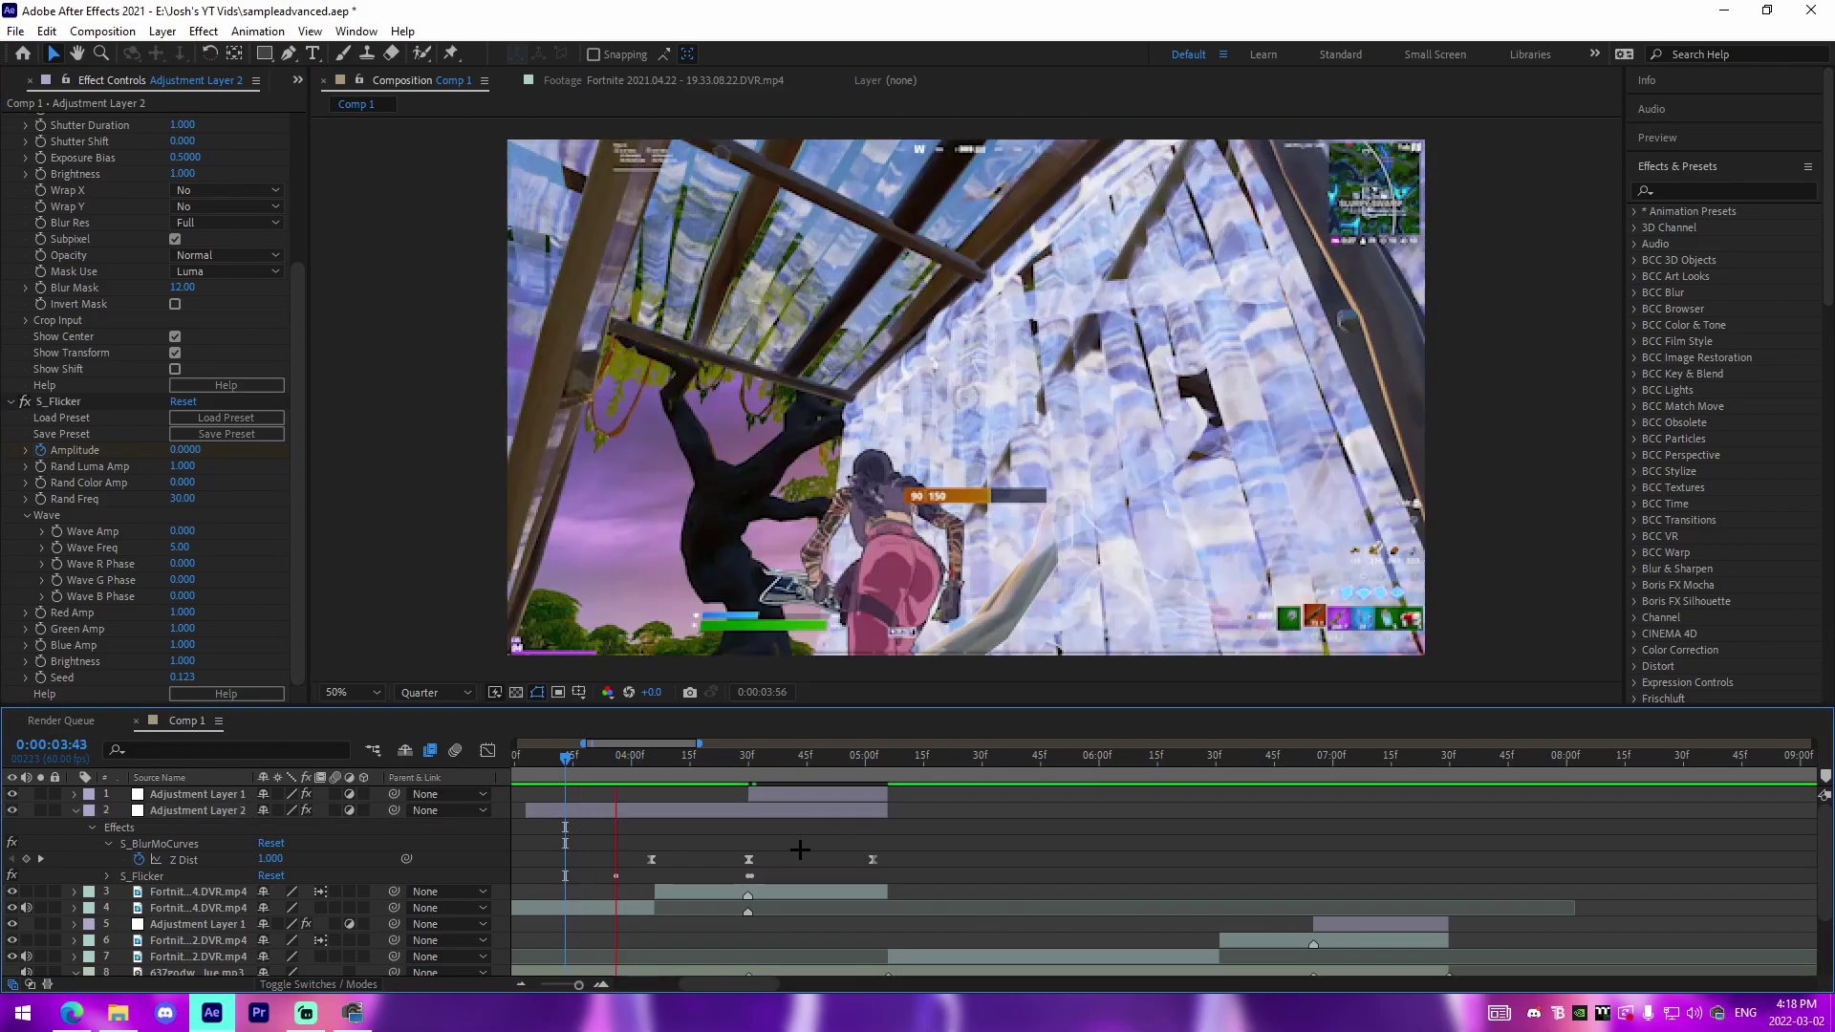
click(610, 767)
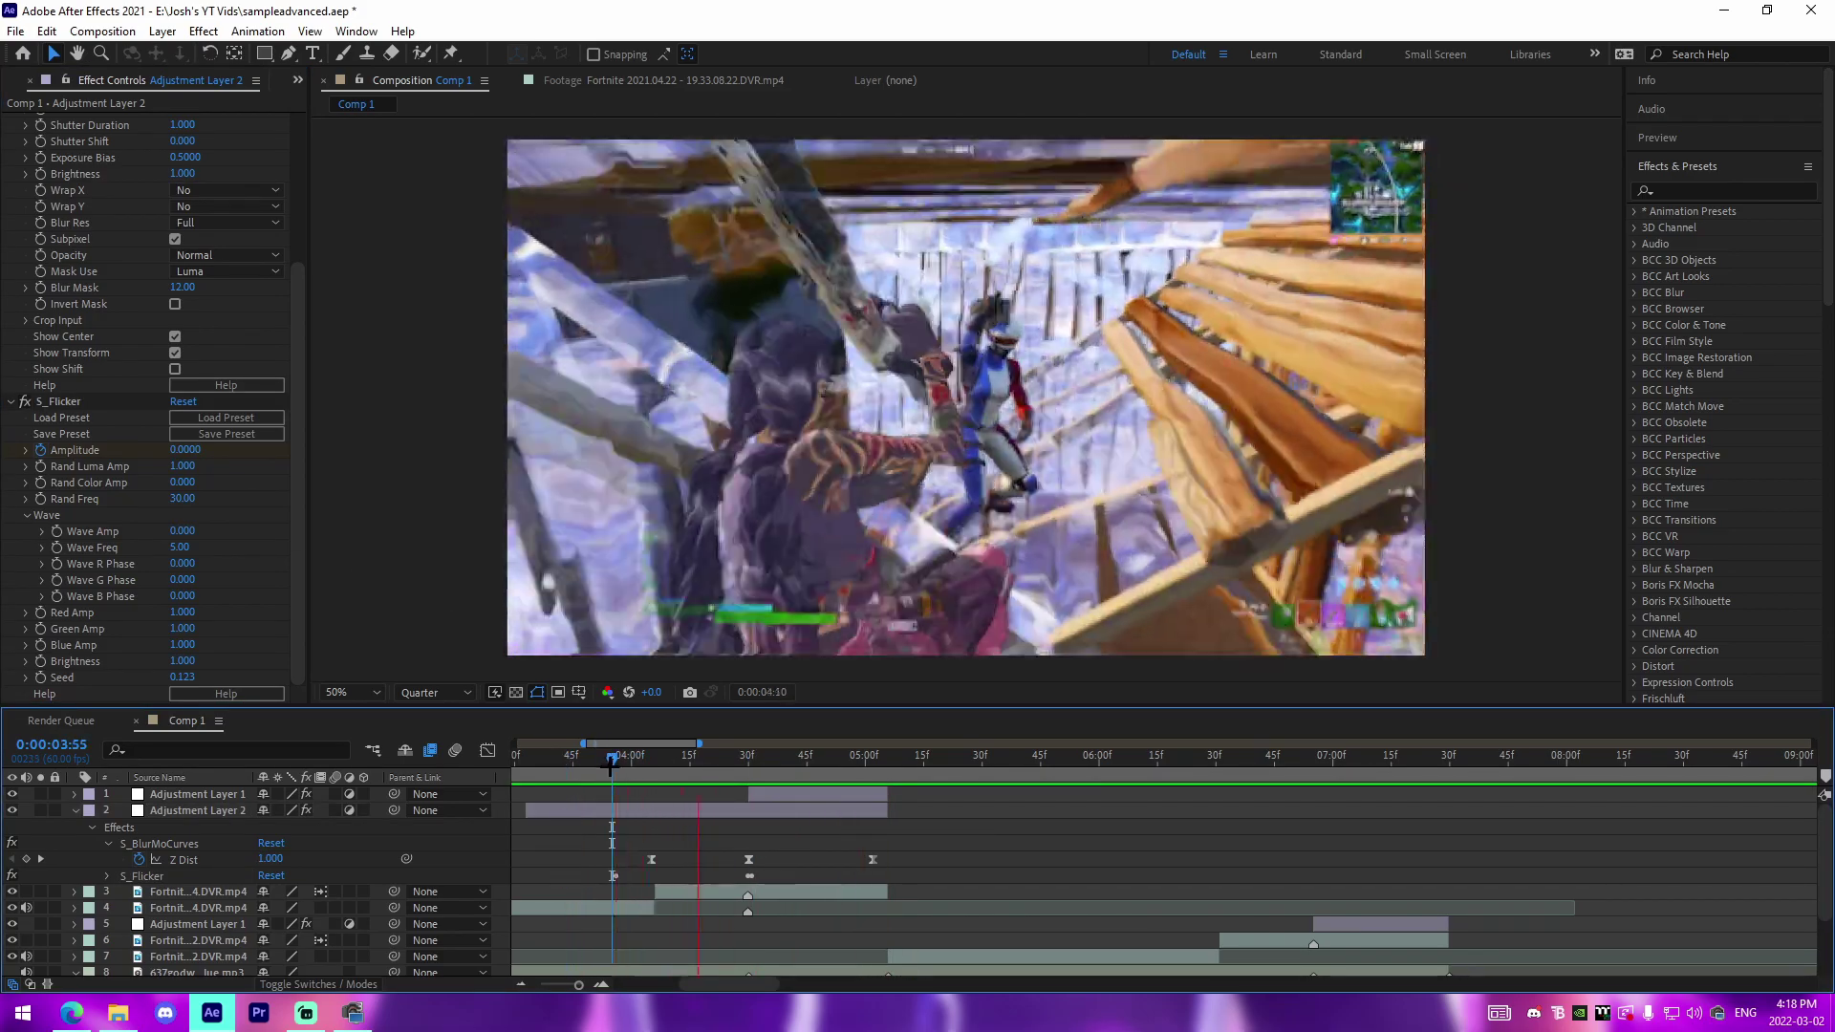
- Raise the flicker Amplitude keyframe at 0:00:04:30 to 2 and preview from 0:00:03:53
drag(612, 760, 750, 805)
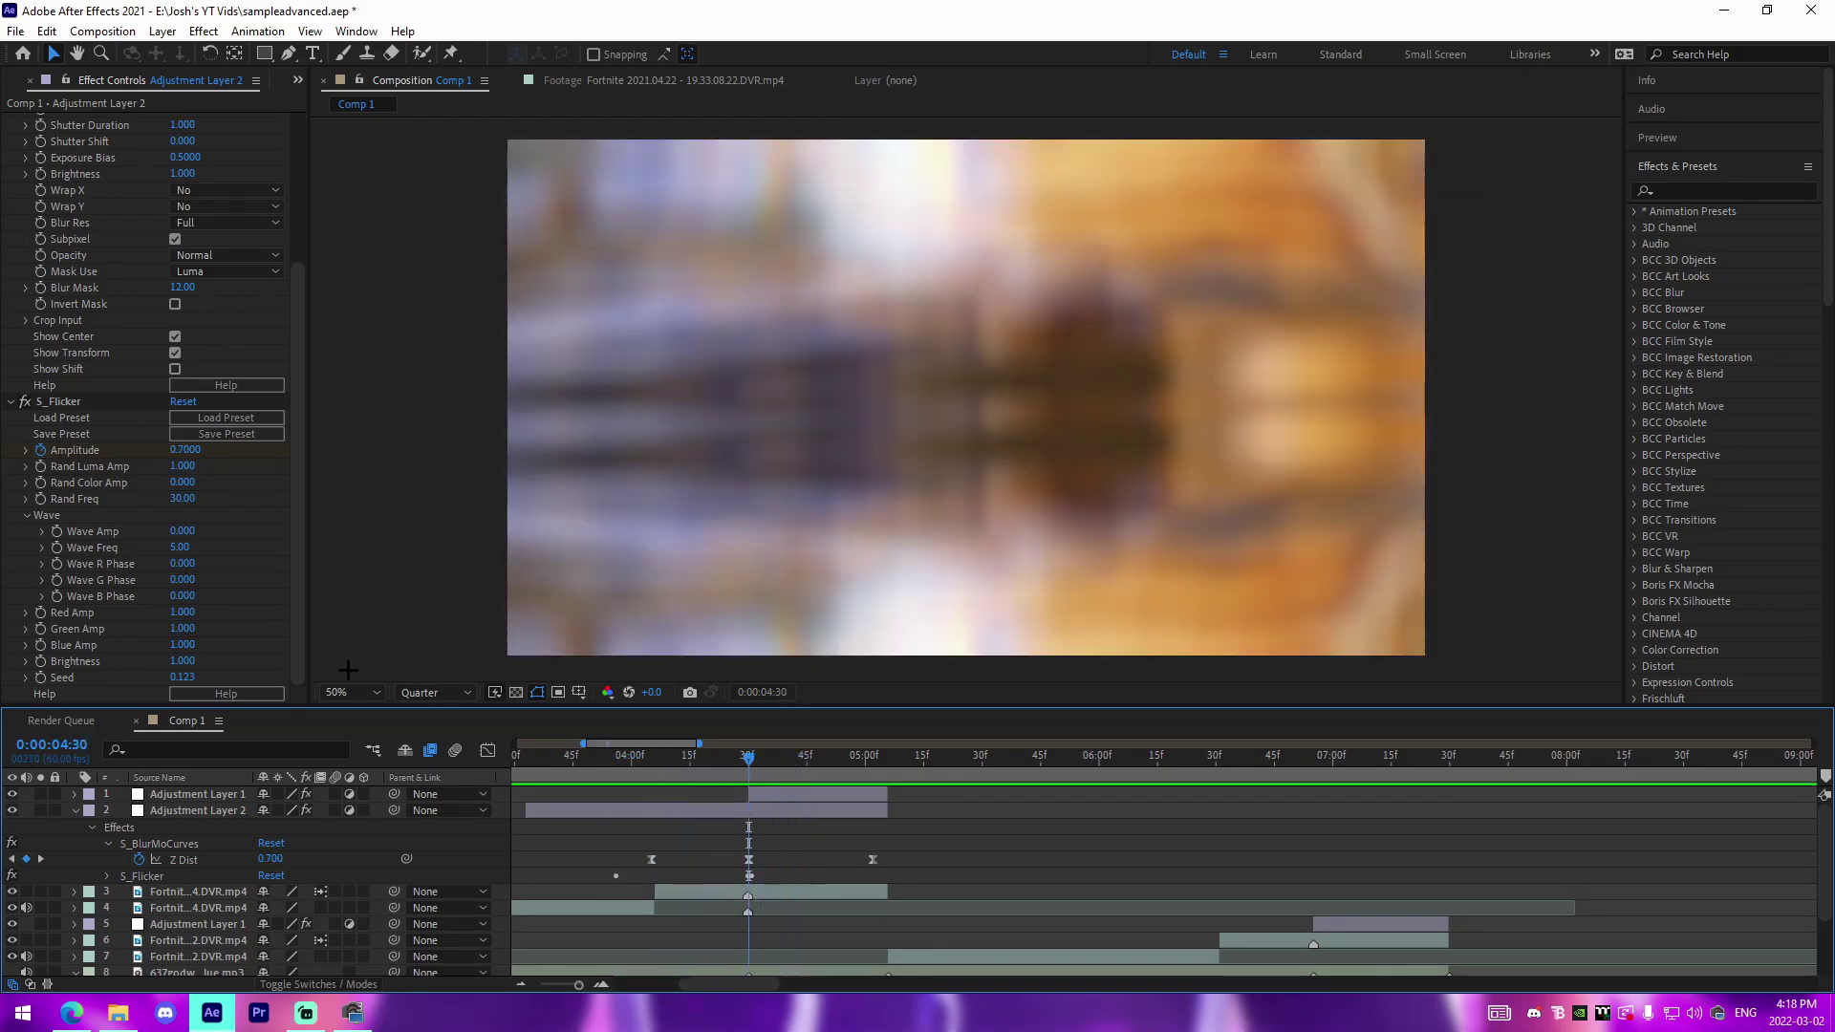
click(187, 450)
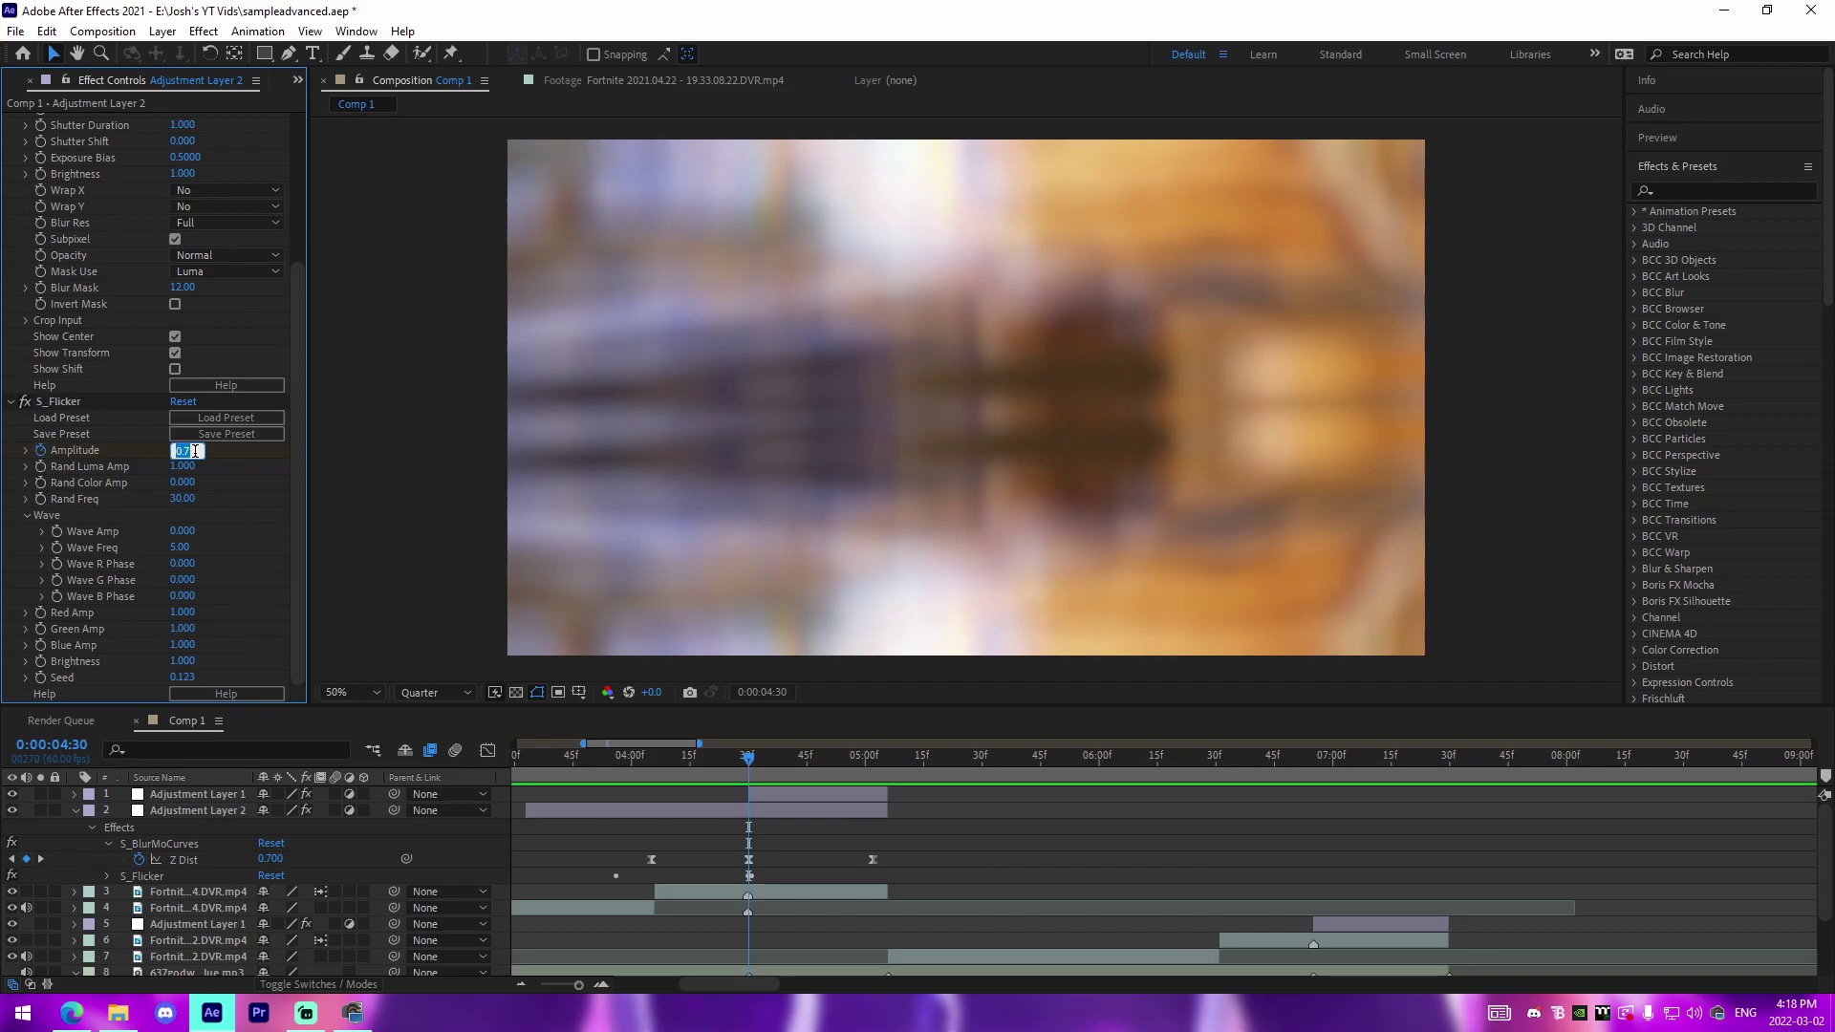
text(2)
key(Return)
drag(633, 753, 604, 776)
key(space)
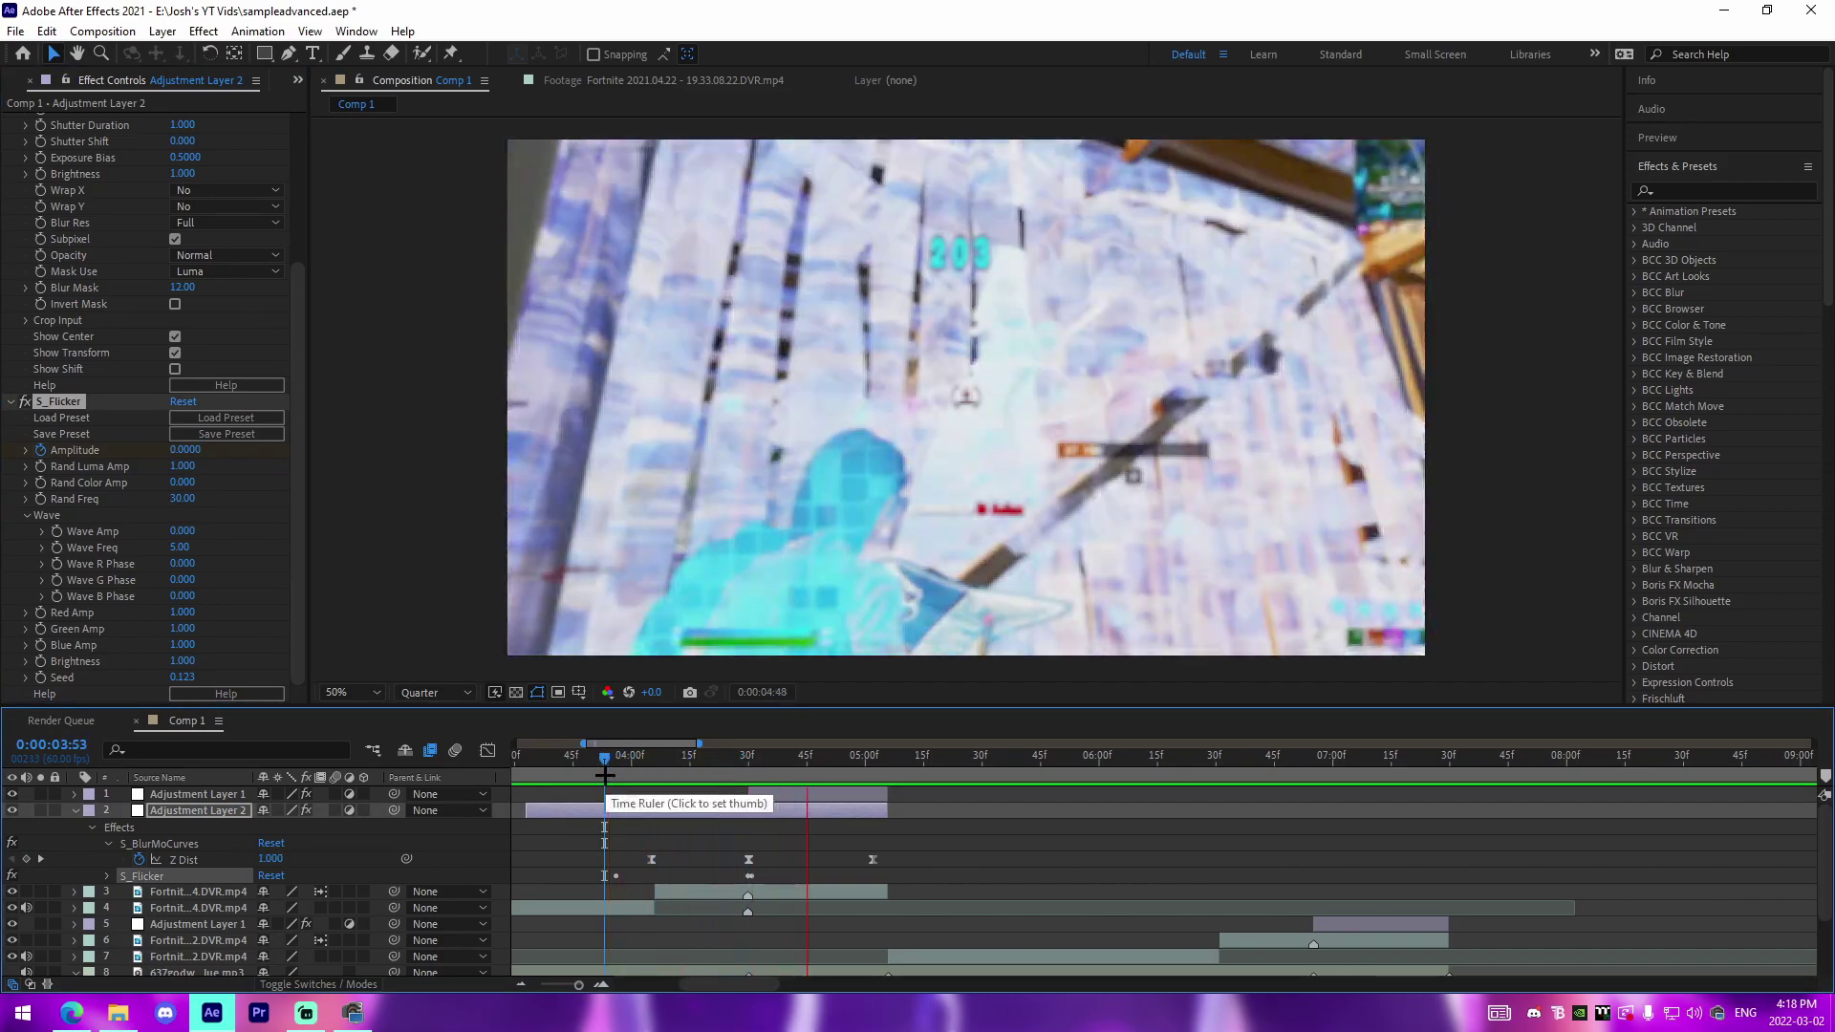
- Reveal Adjustment Layer 2's keyframes, select all the flicker Amplitude keyframes and apply Easy Ease to them in the graph editor
key(u)
scroll(724, 850, down, 1)
scroll(724, 851, up, 1)
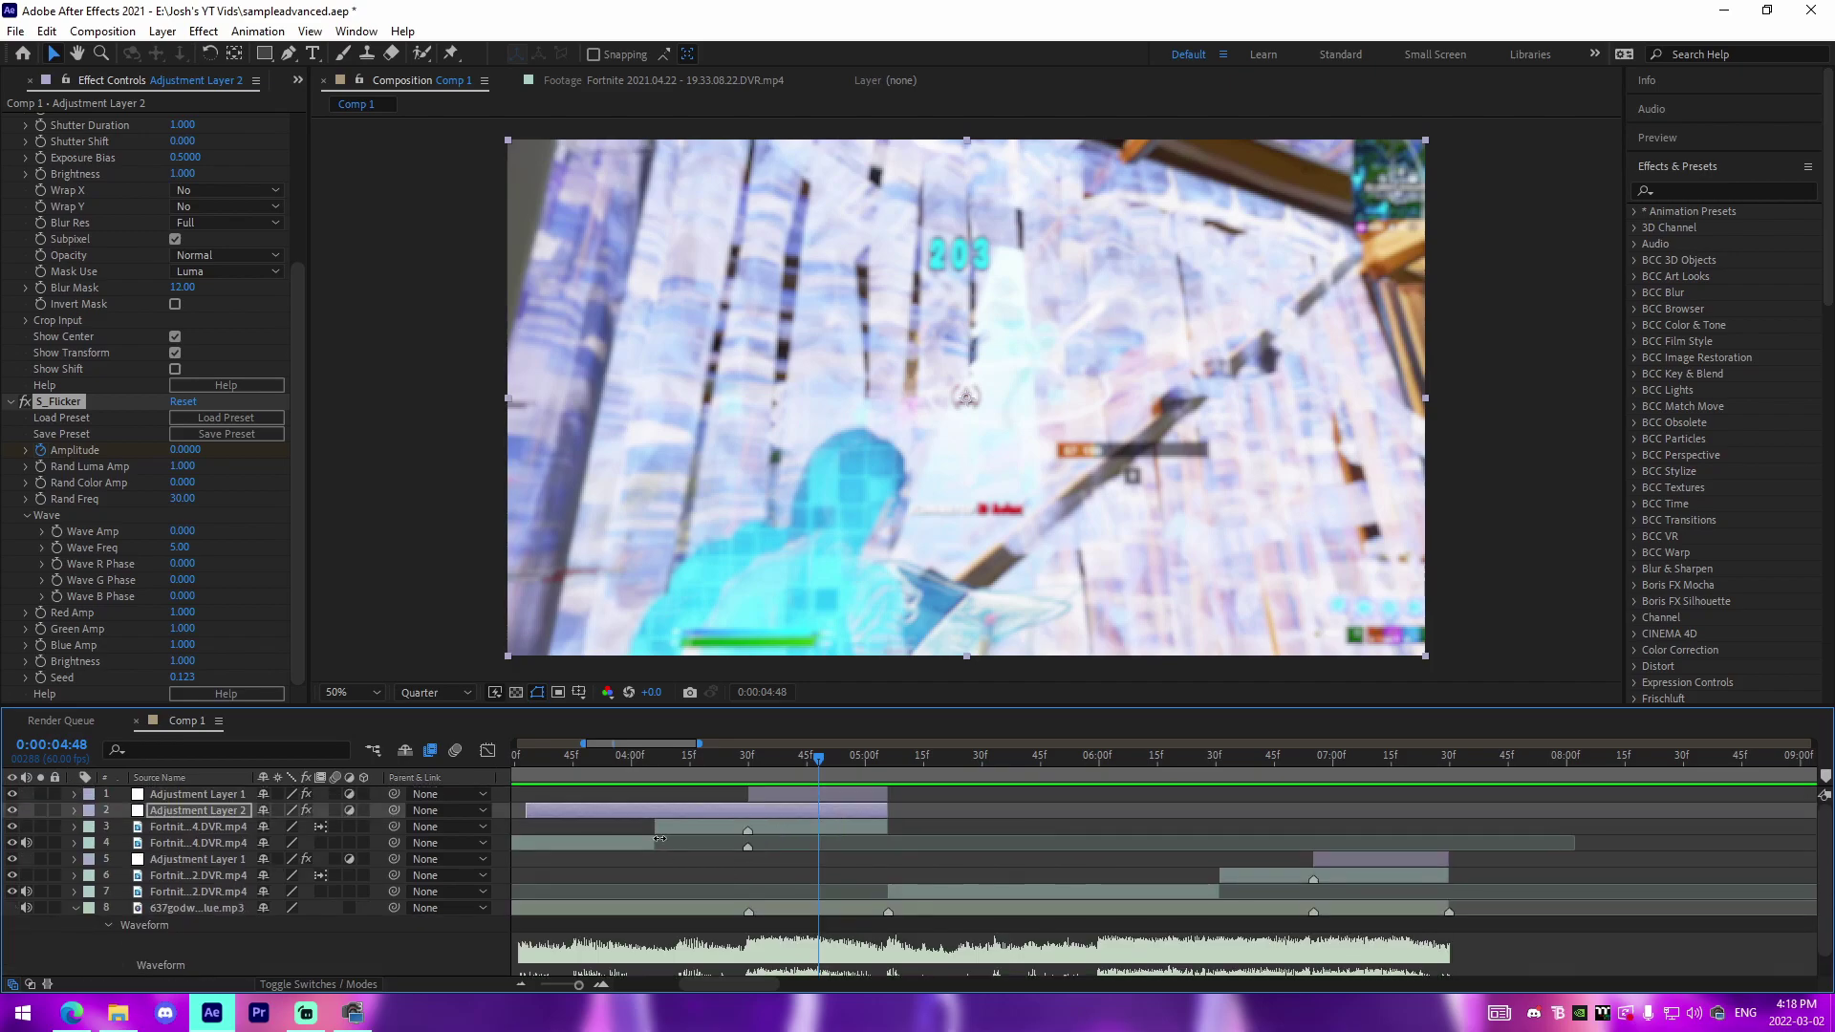
key(u)
click(599, 885)
drag(598, 884, 850, 876)
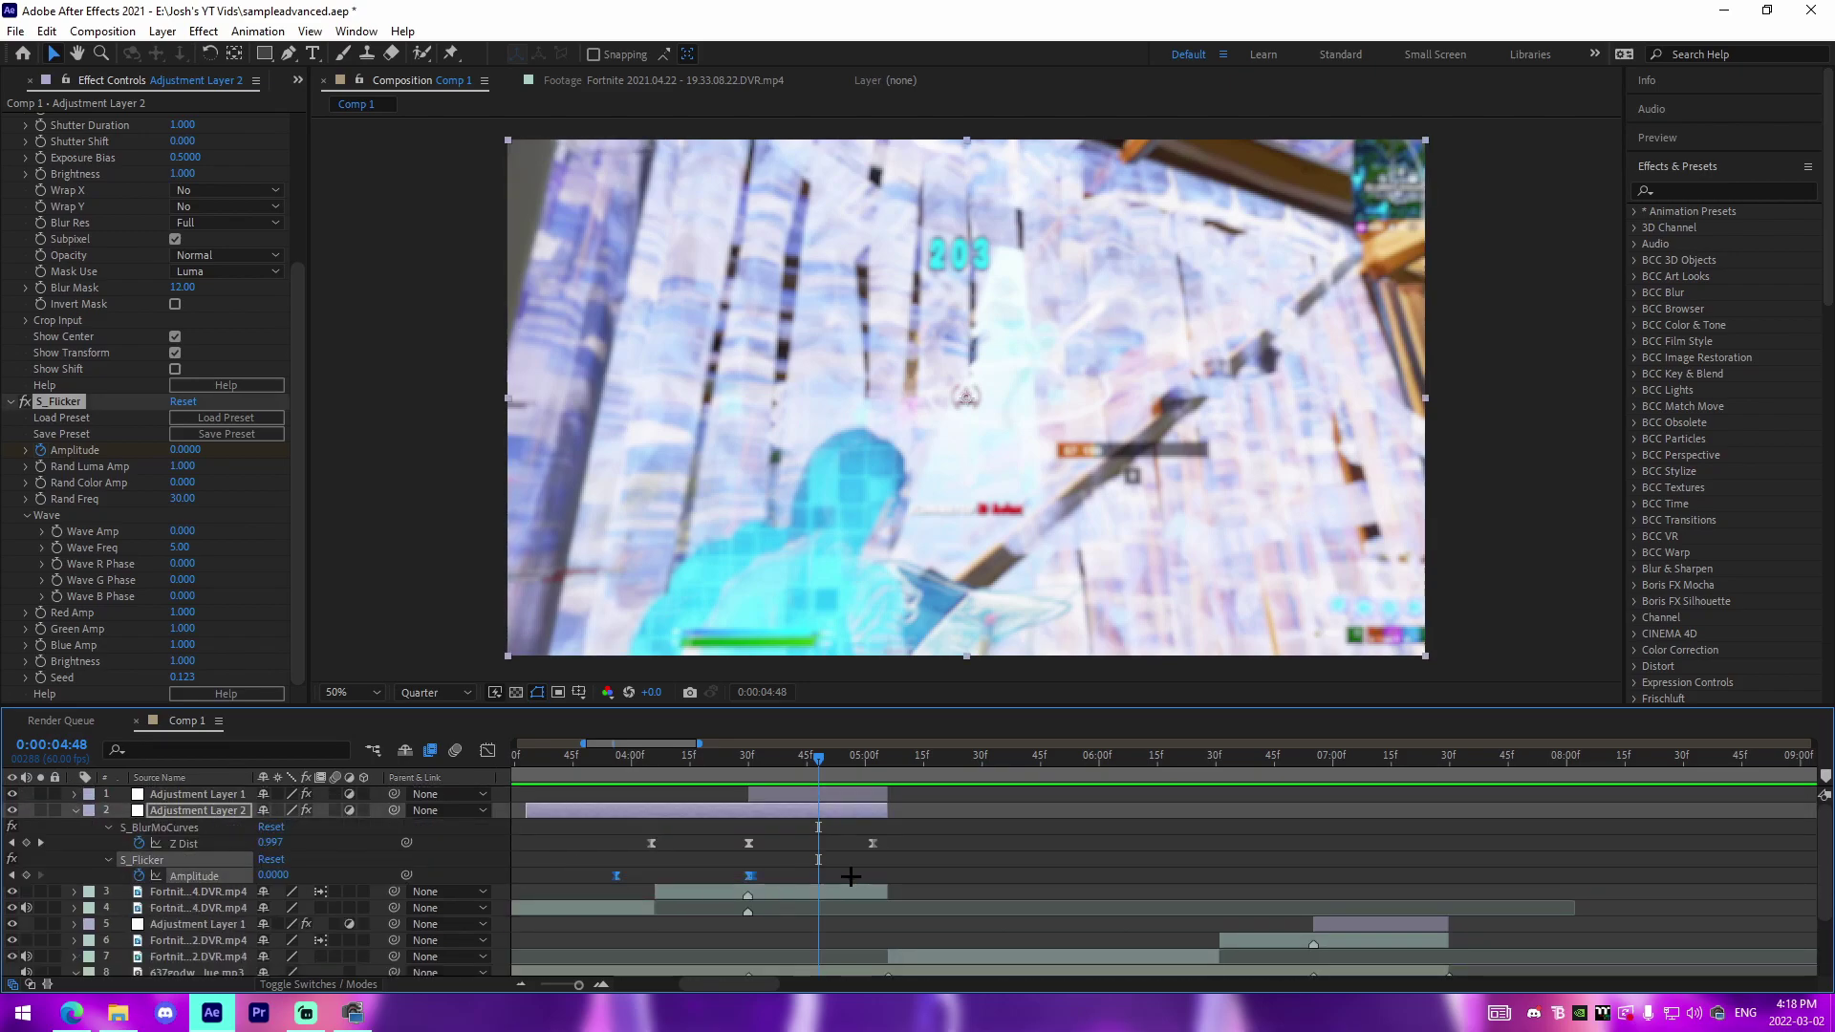
click(488, 750)
click(616, 935)
key(F9)
- Shape the Amplitude value graph so it stays flat from 0:00:03:56 and rises steeply just before 0:00:04:30
drag(659, 935, 745, 943)
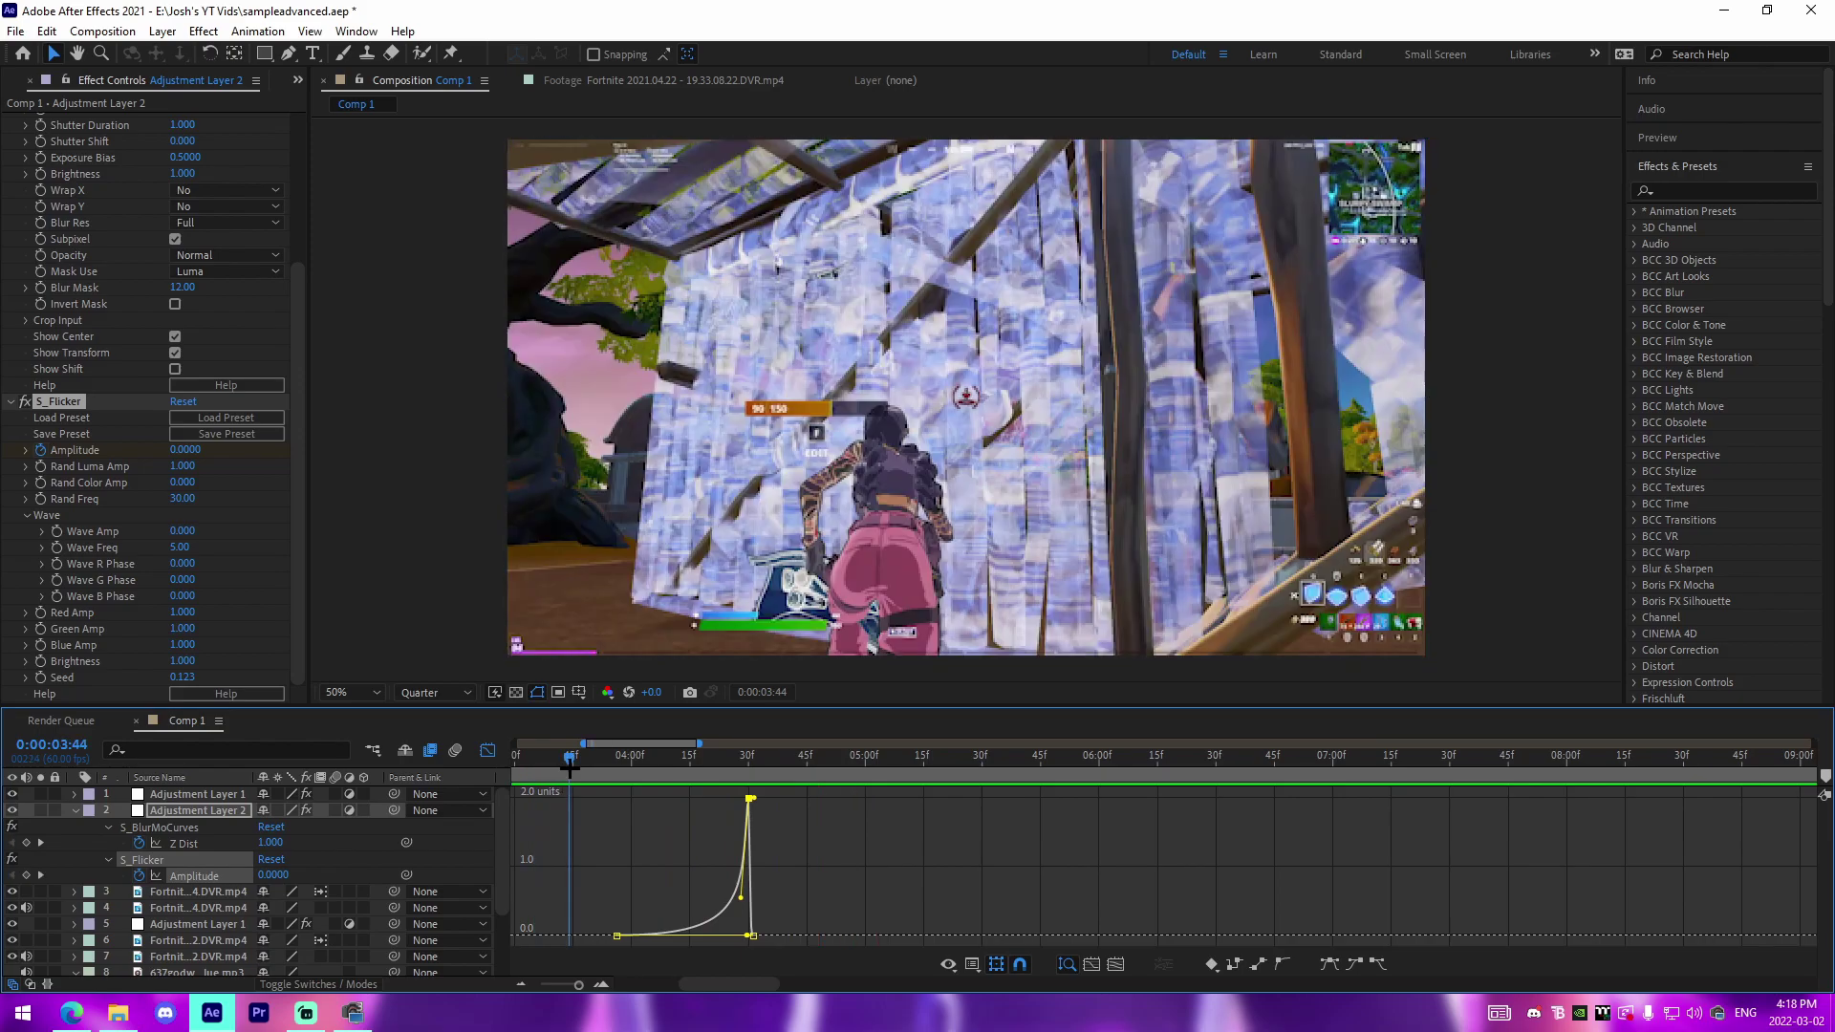
drag(744, 900, 746, 926)
click(617, 935)
drag(750, 939, 719, 933)
- Preview the eased flicker, close the graph editor and deselect everything
drag(585, 760, 561, 761)
key(space)
key(space)
click(487, 750)
key(F2)
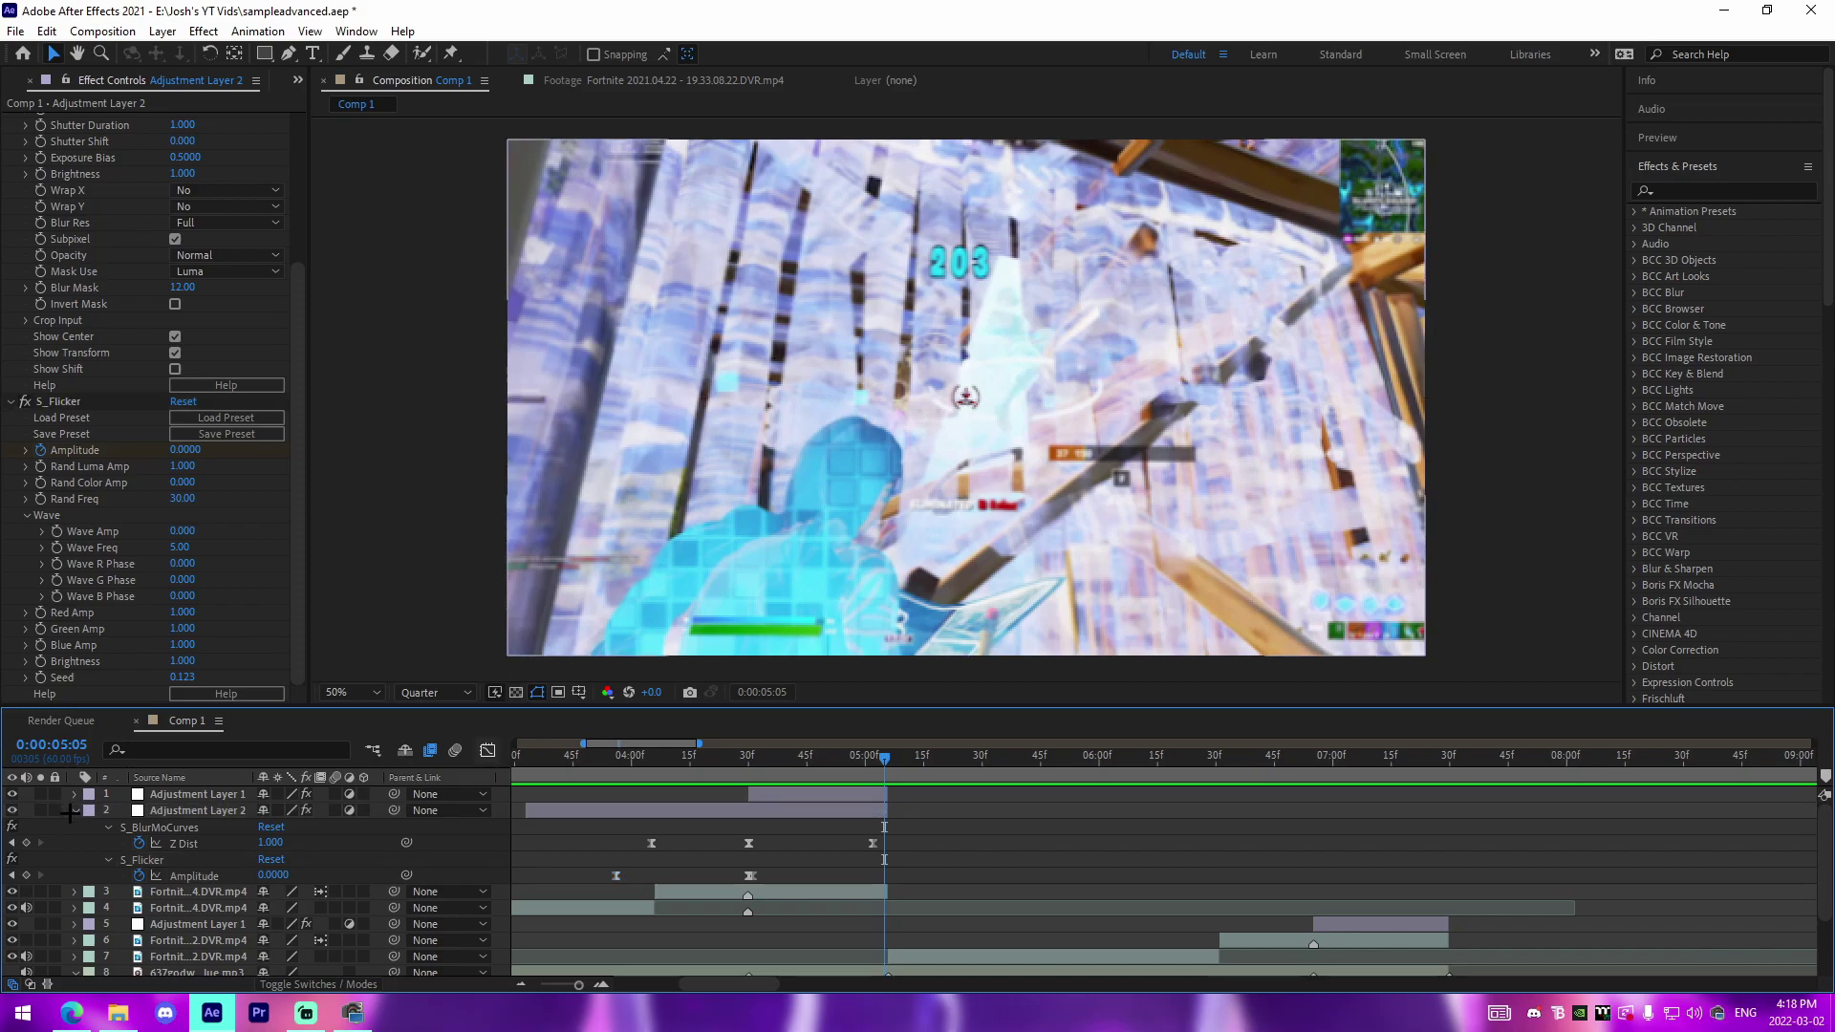
- Add the S_Vignette effect to Adjustment Layer 2 and set its Radius to 0.7
drag(583, 762, 617, 759)
click(652, 811)
key(ctrl+space)
text(vign)
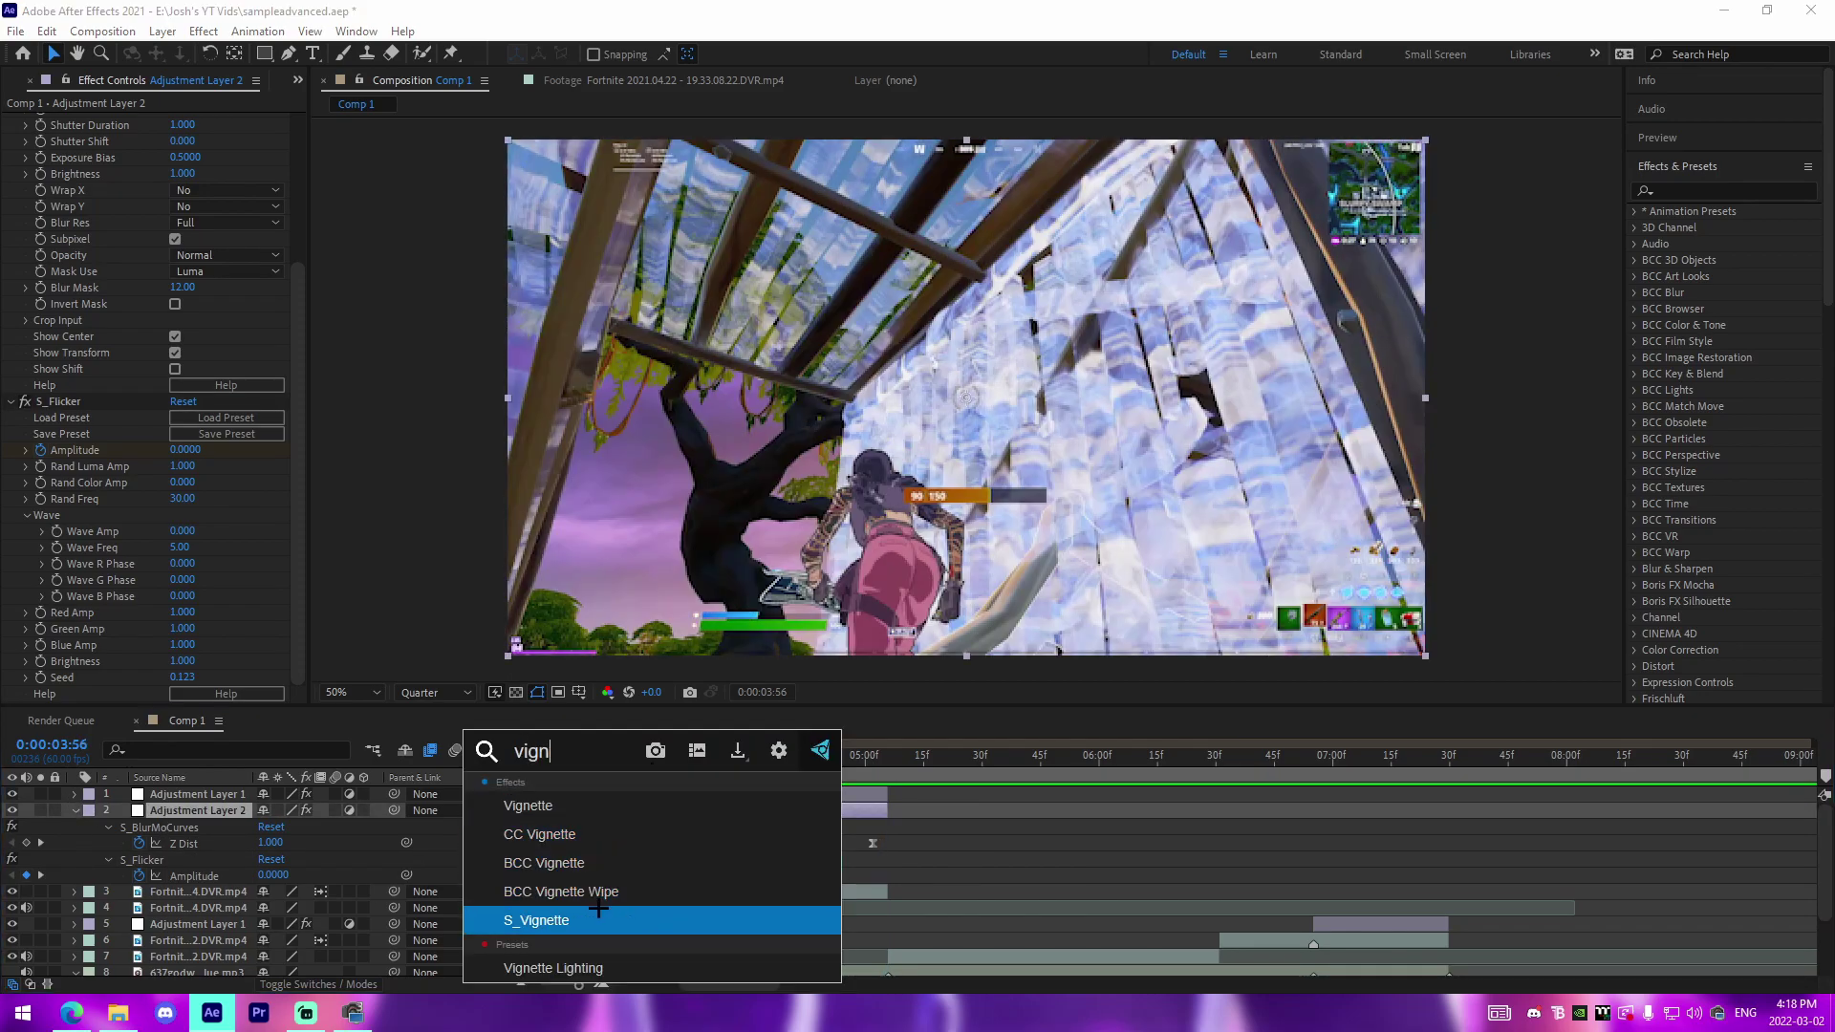
click(685, 915)
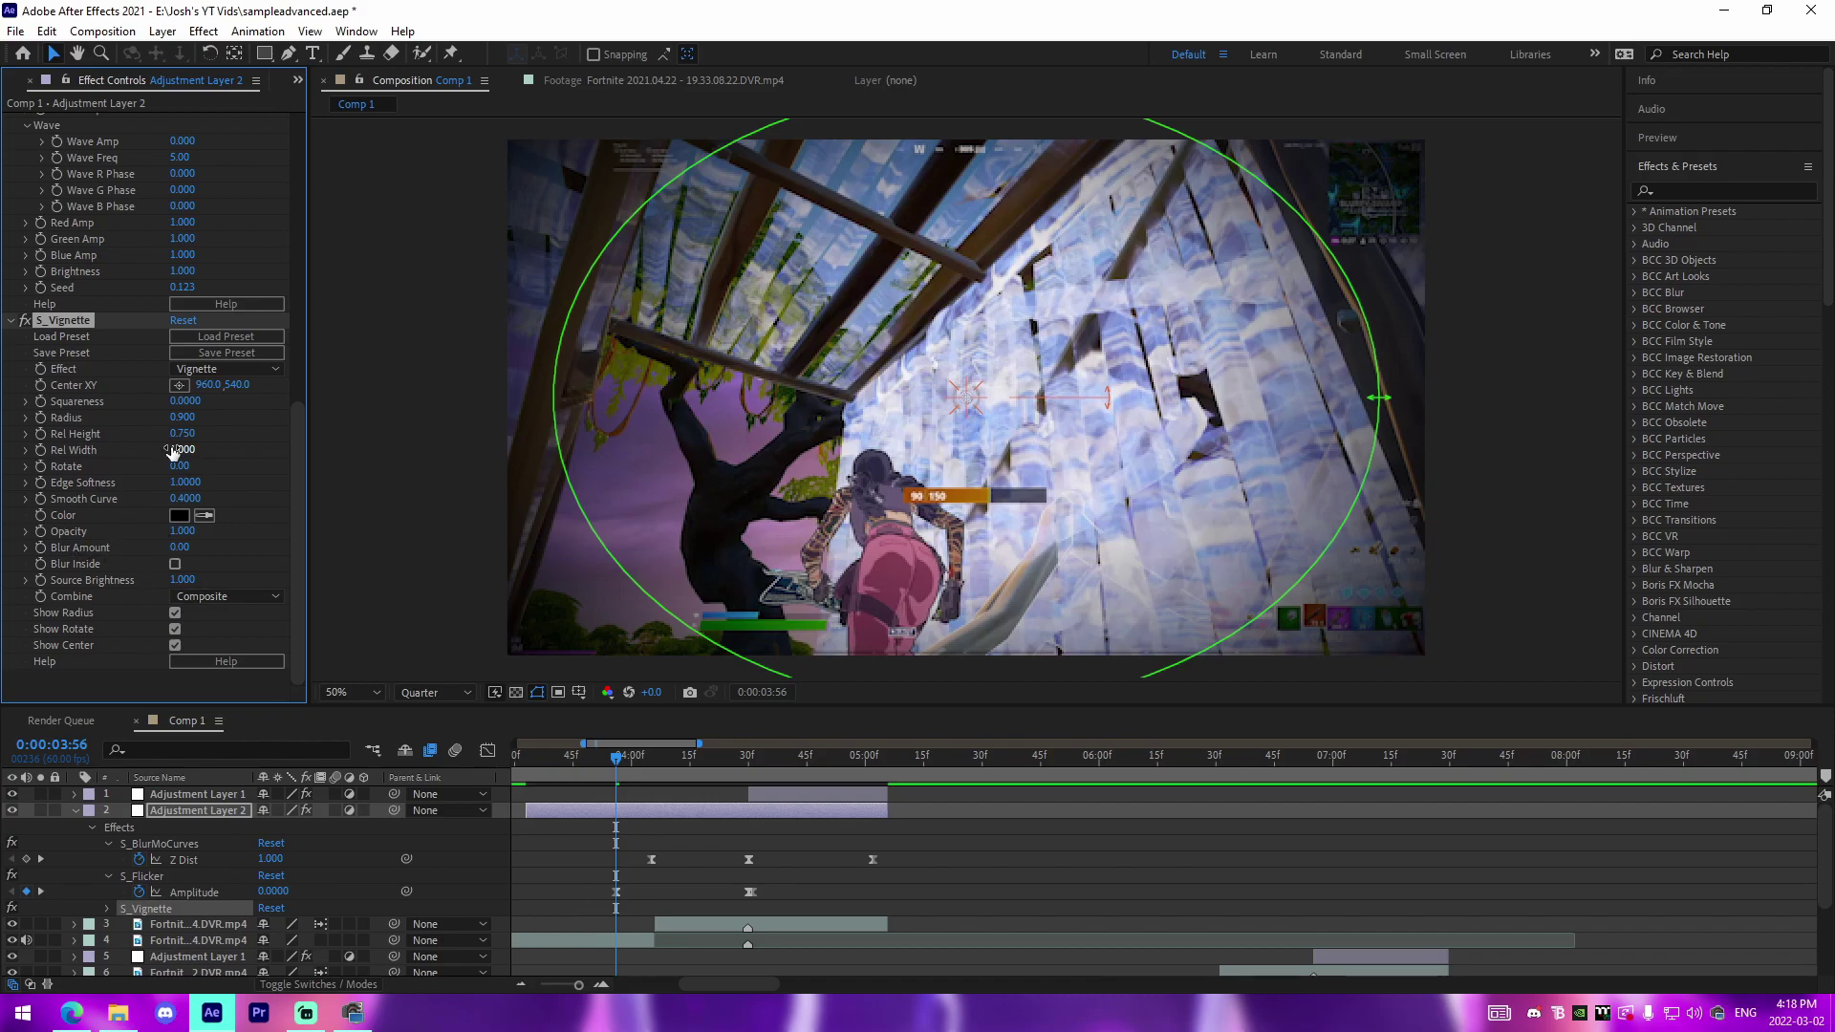
mouse_move(180, 416)
mouse_down()
mouse_move(127, 430)
mouse_move(174, 436)
mouse_up()
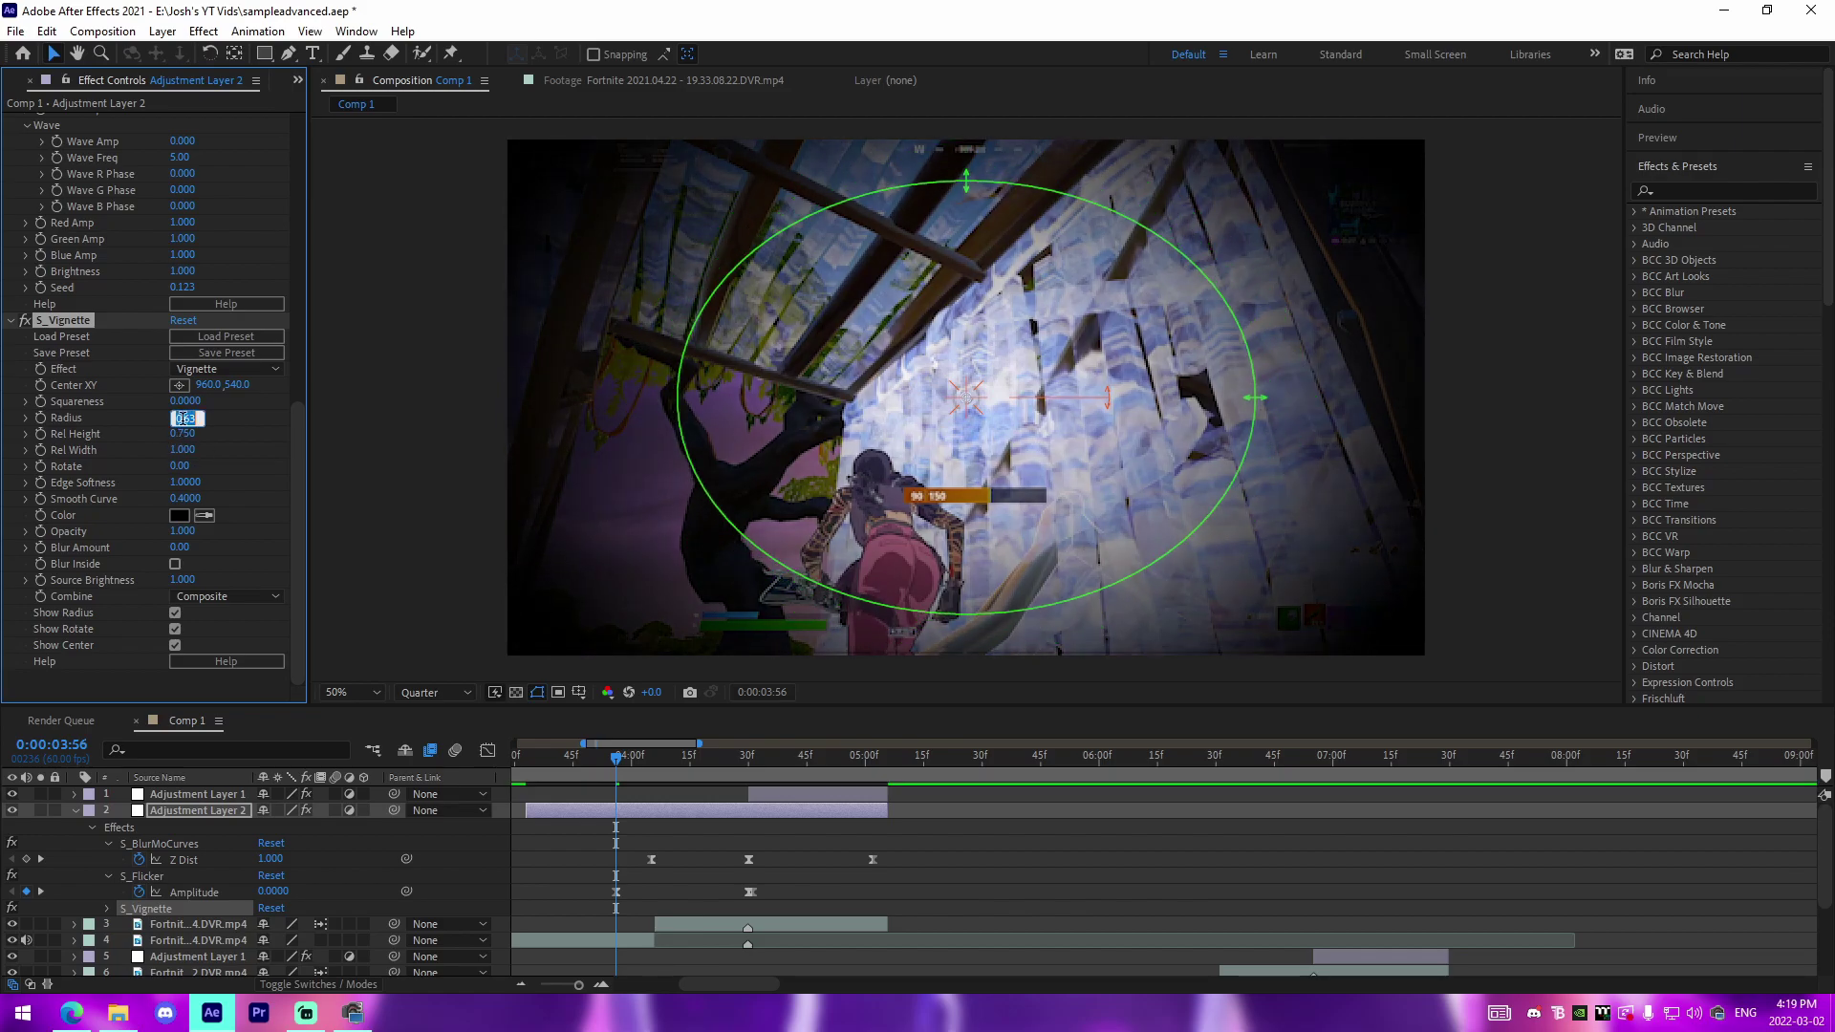
drag(183, 421, 184, 424)
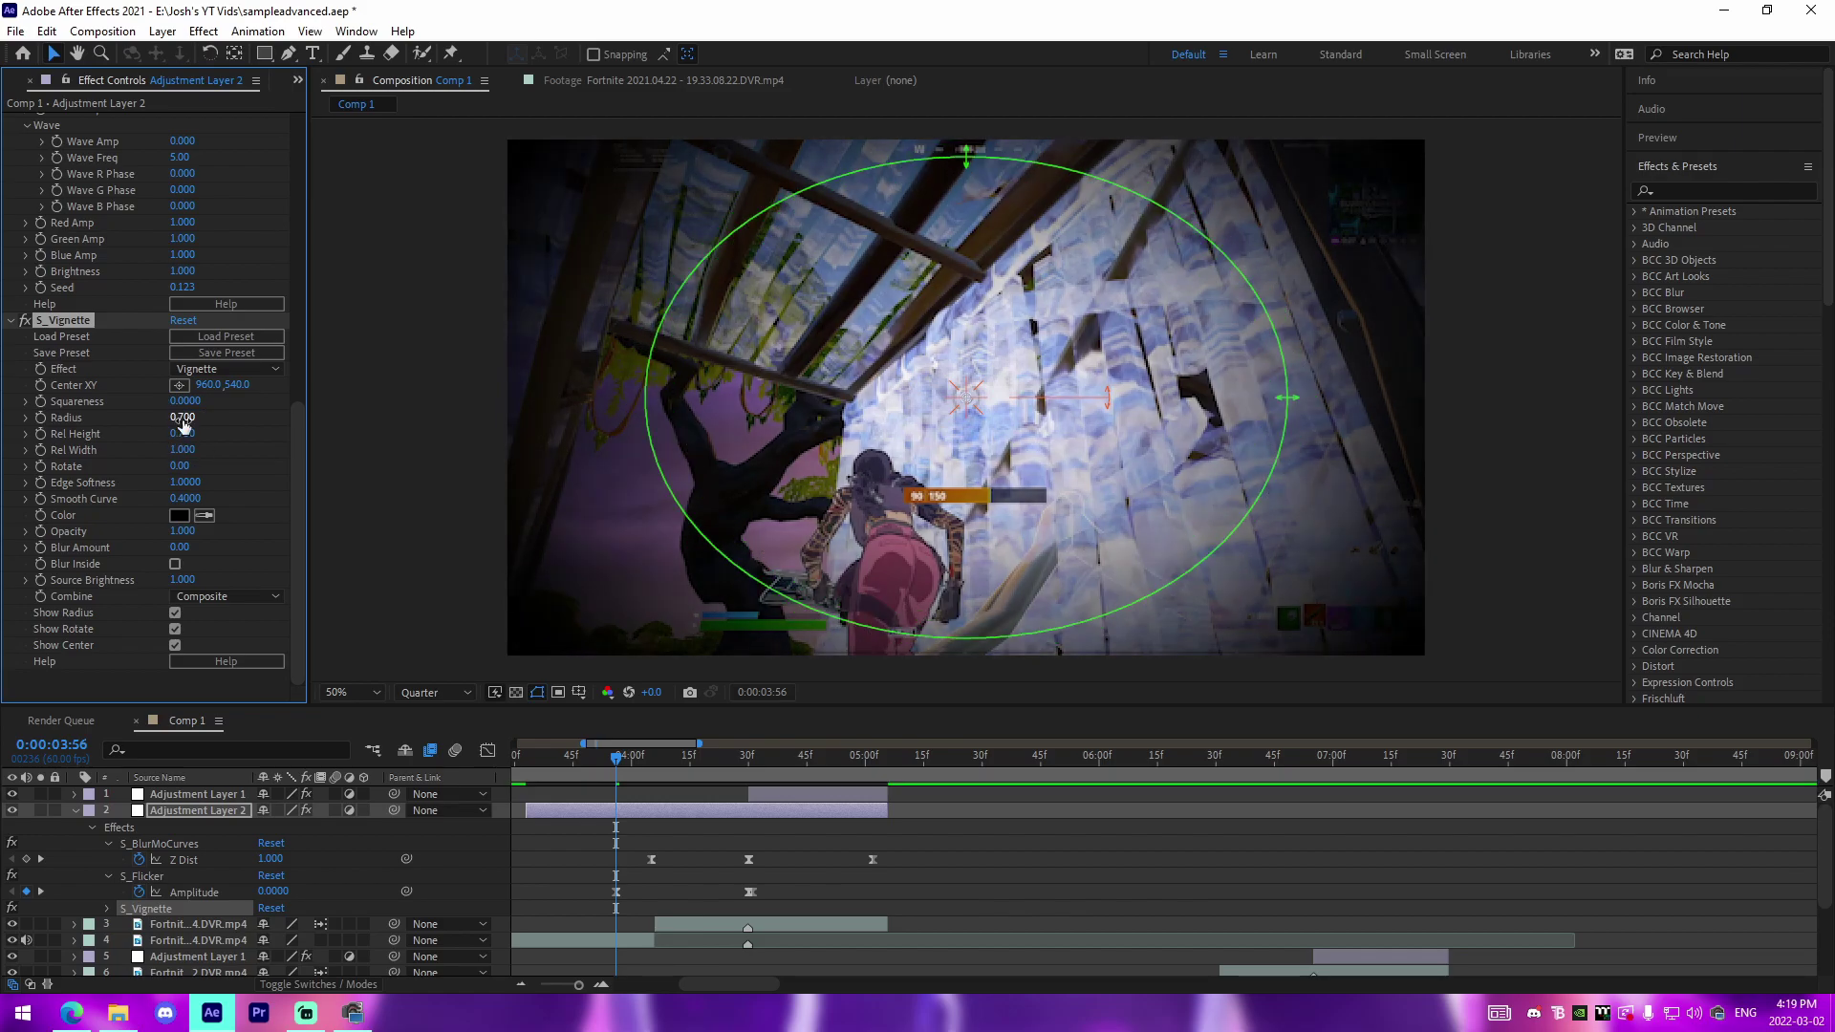
click(712, 864)
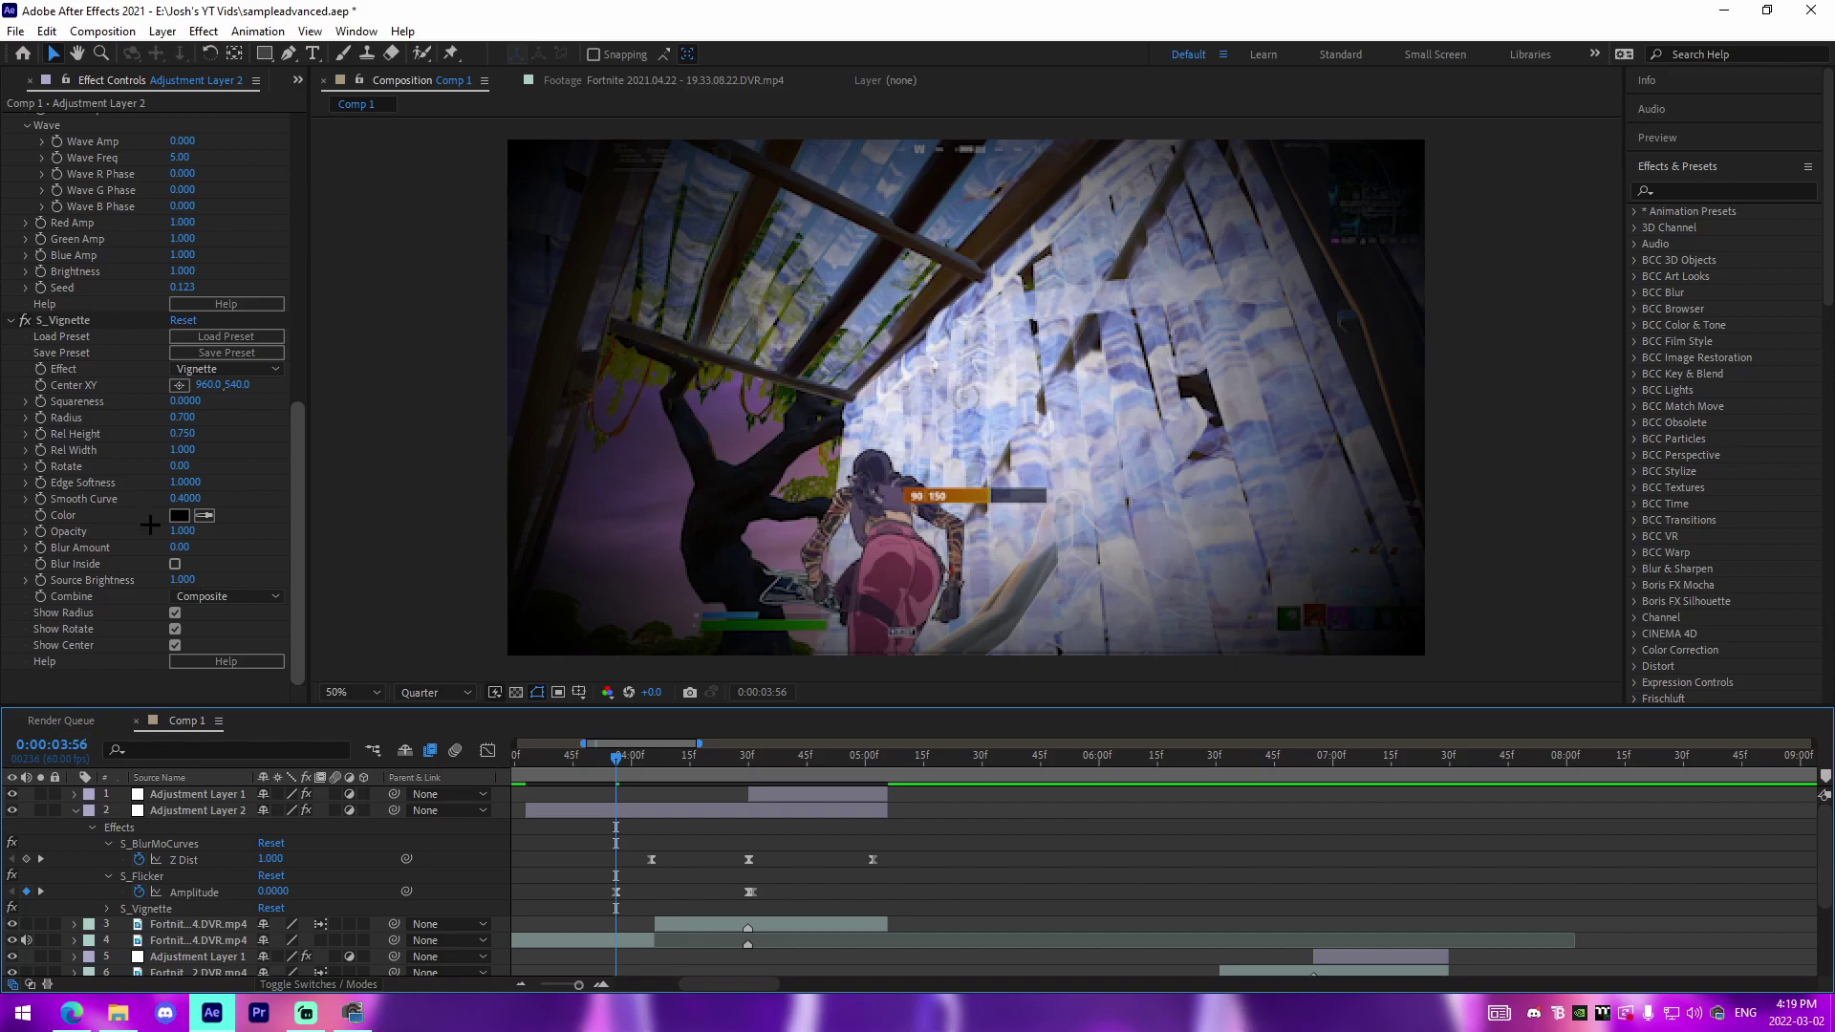
- Keyframe the vignette's Opacity at 0 at 0:00:03:56, 1 at 0:00:04:30 and 0 at 0:00:04:31
click(39, 532)
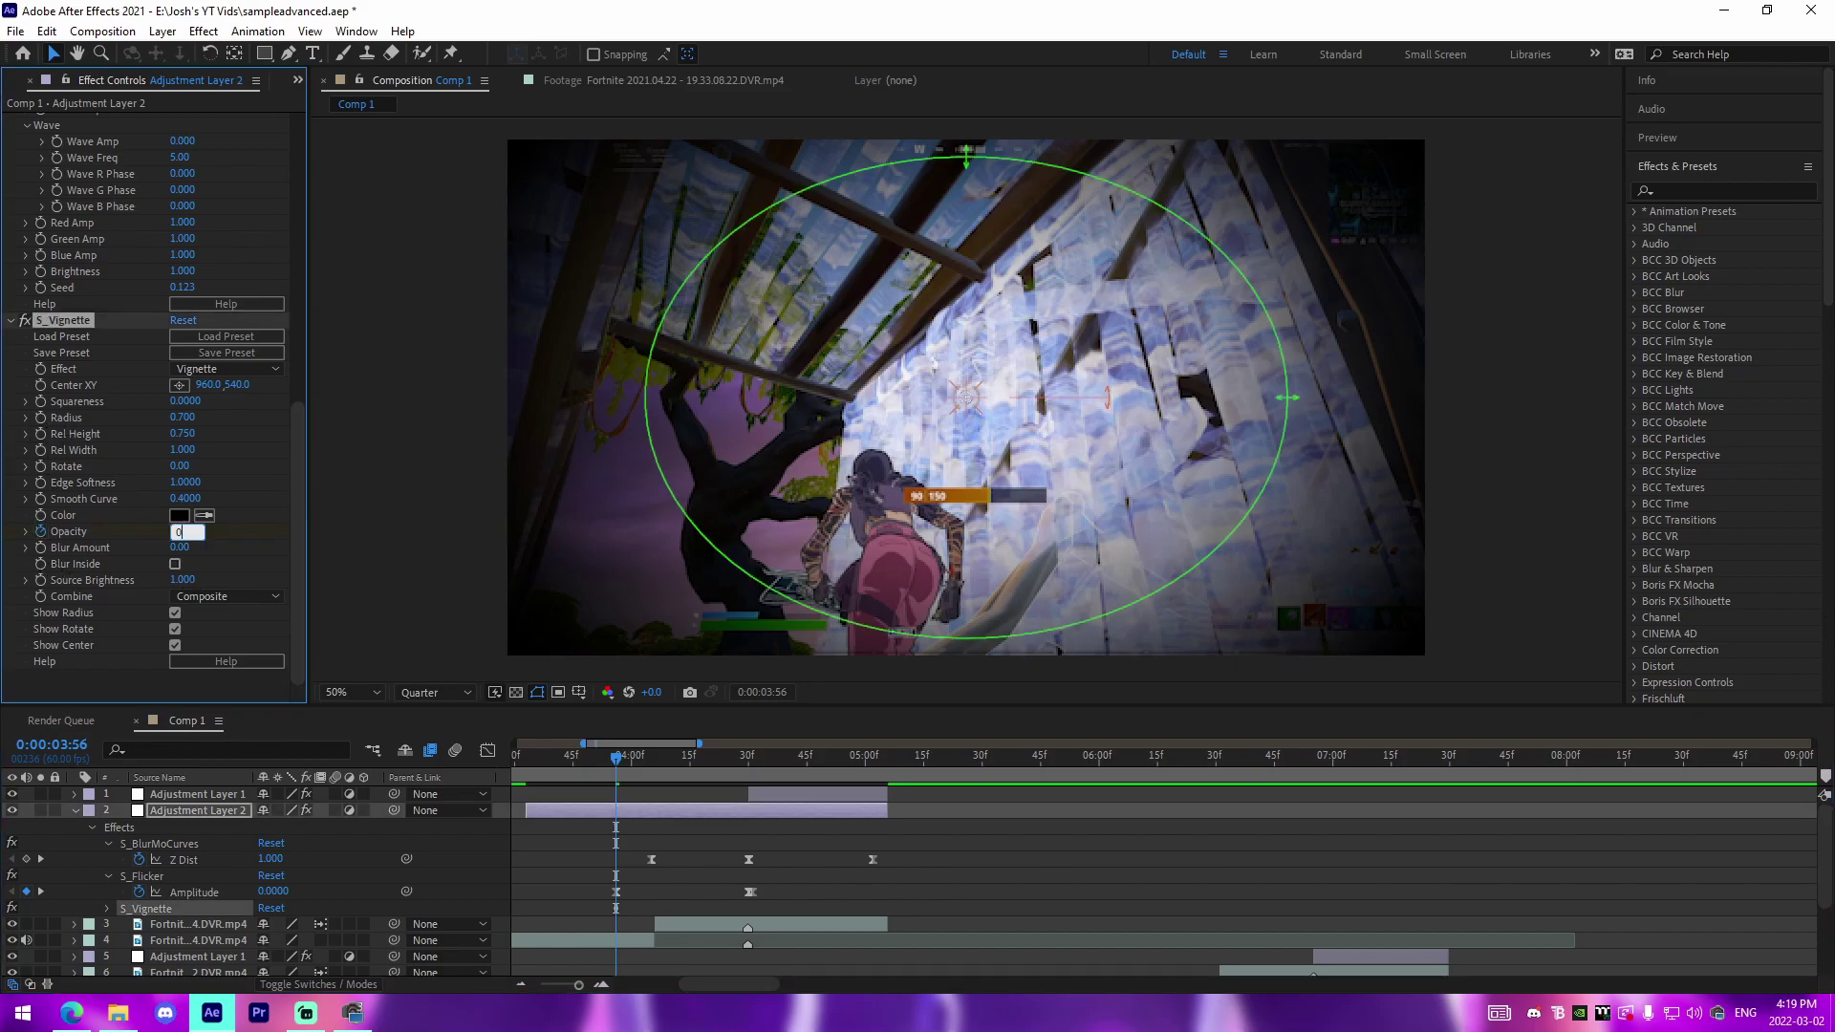
click(748, 757)
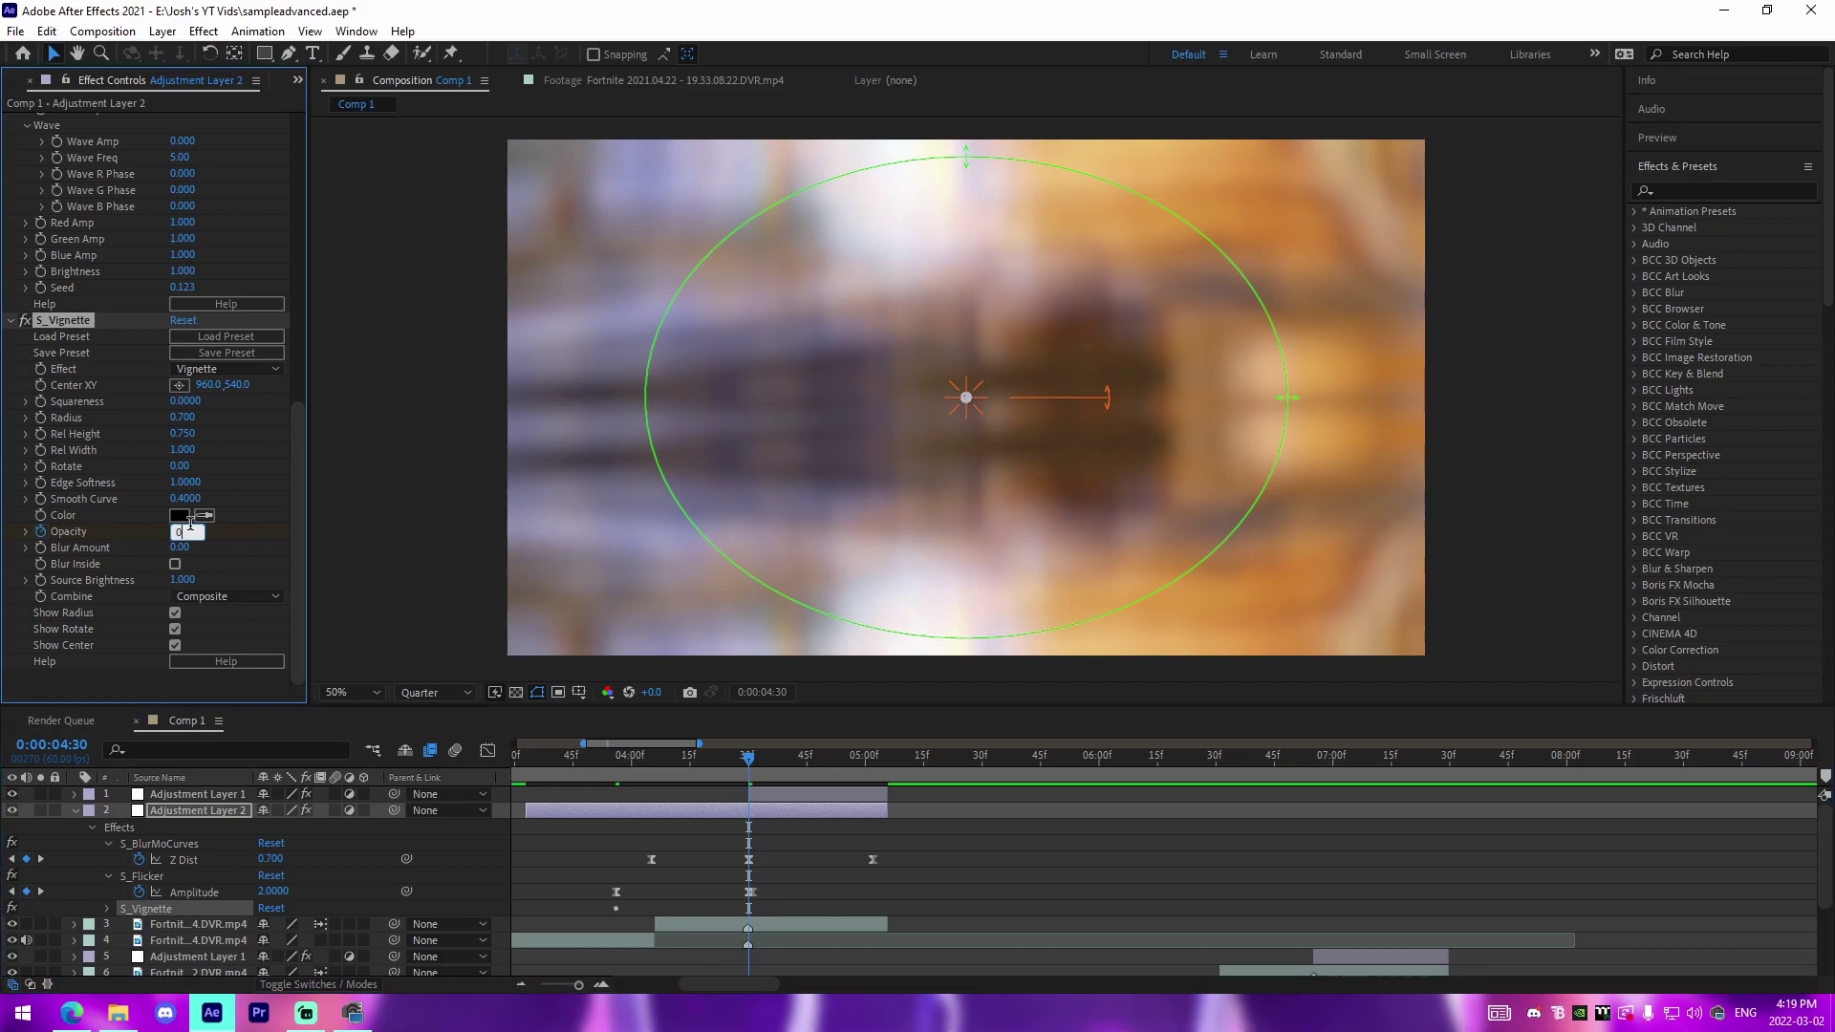
text(1)
key(Return)
drag(748, 762, 752, 761)
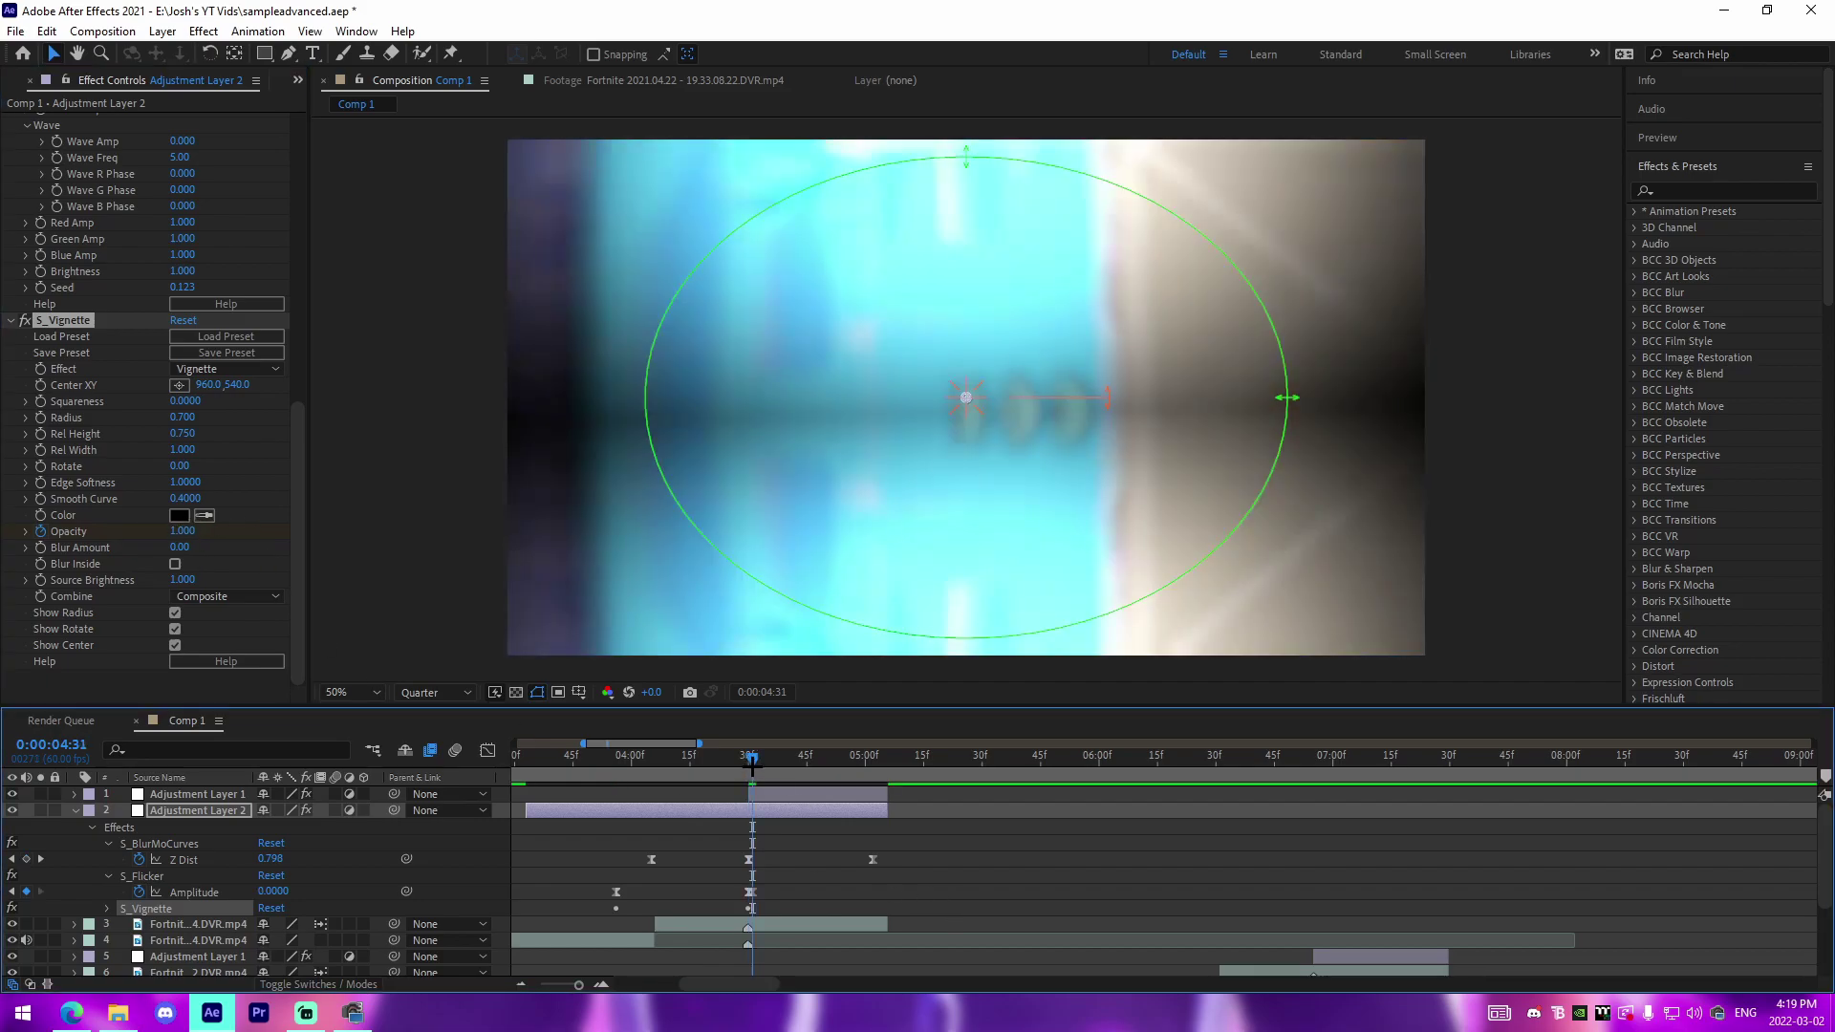
click(181, 532)
text(0)
key(Return)
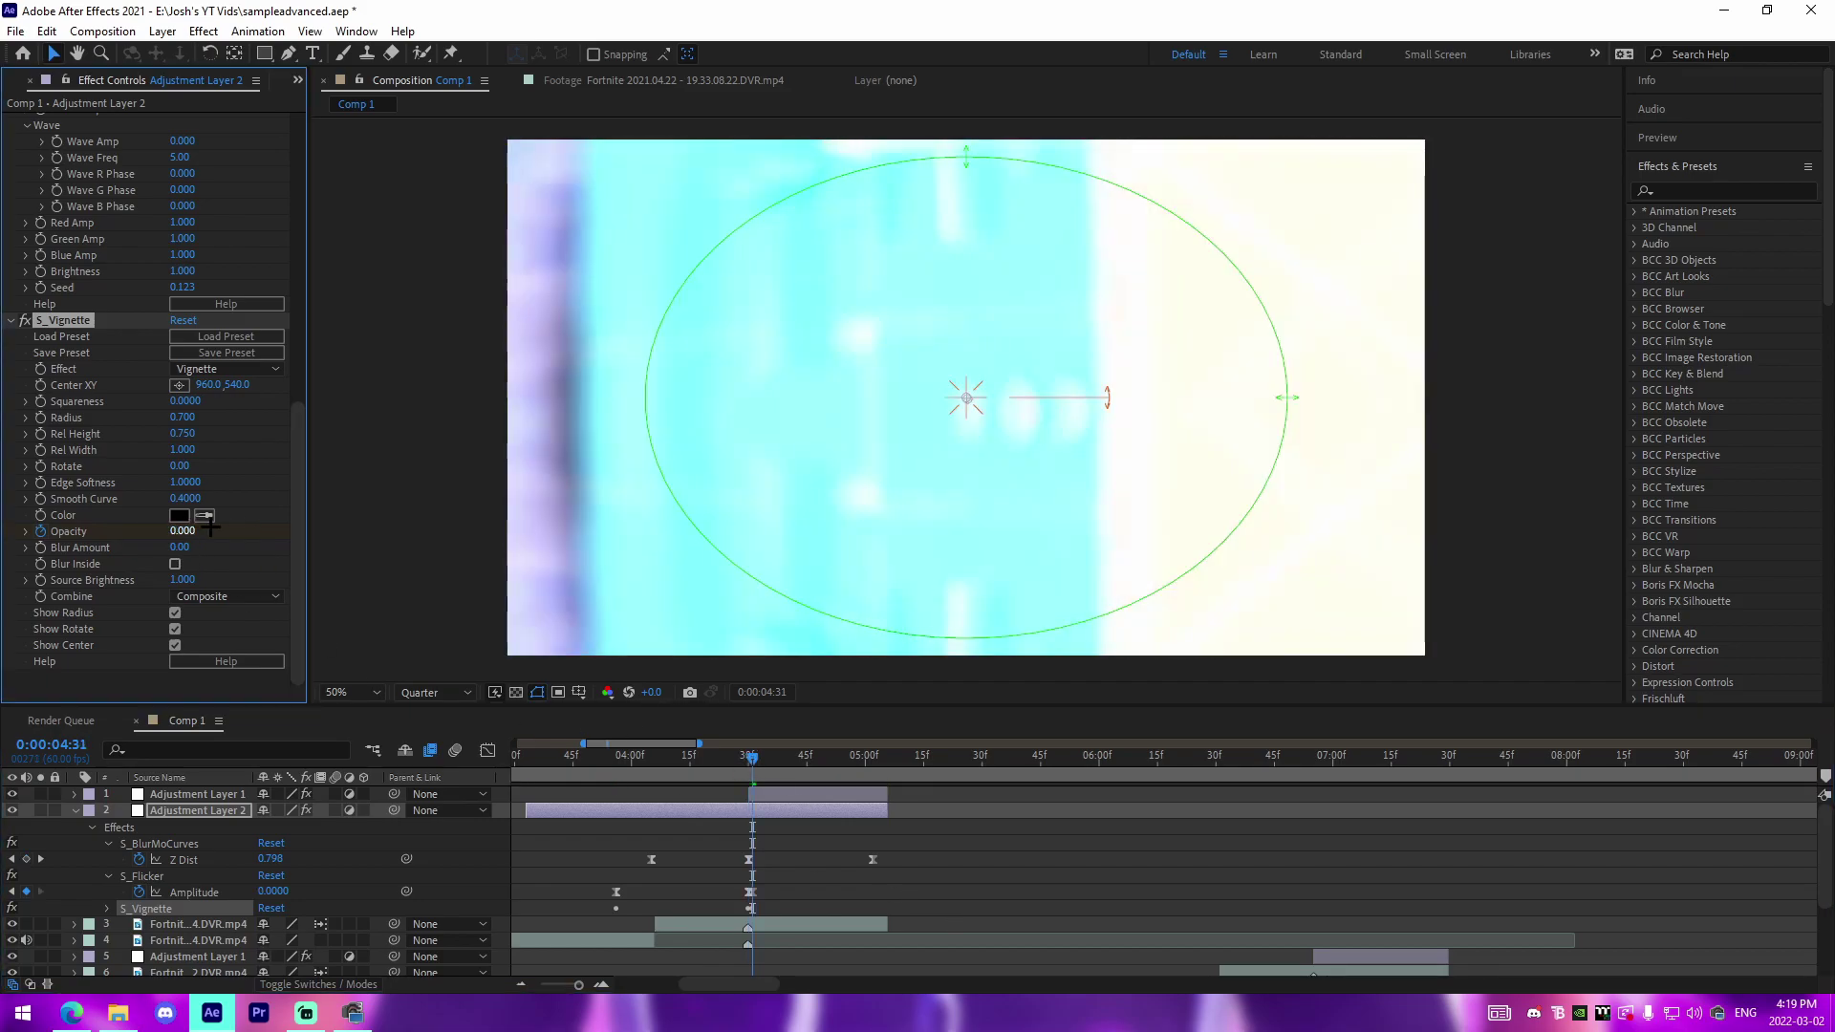
- Preview the vignette build-up from about 0:00:03:52 past the end of the adjustment layer
click(580, 759)
key(space)
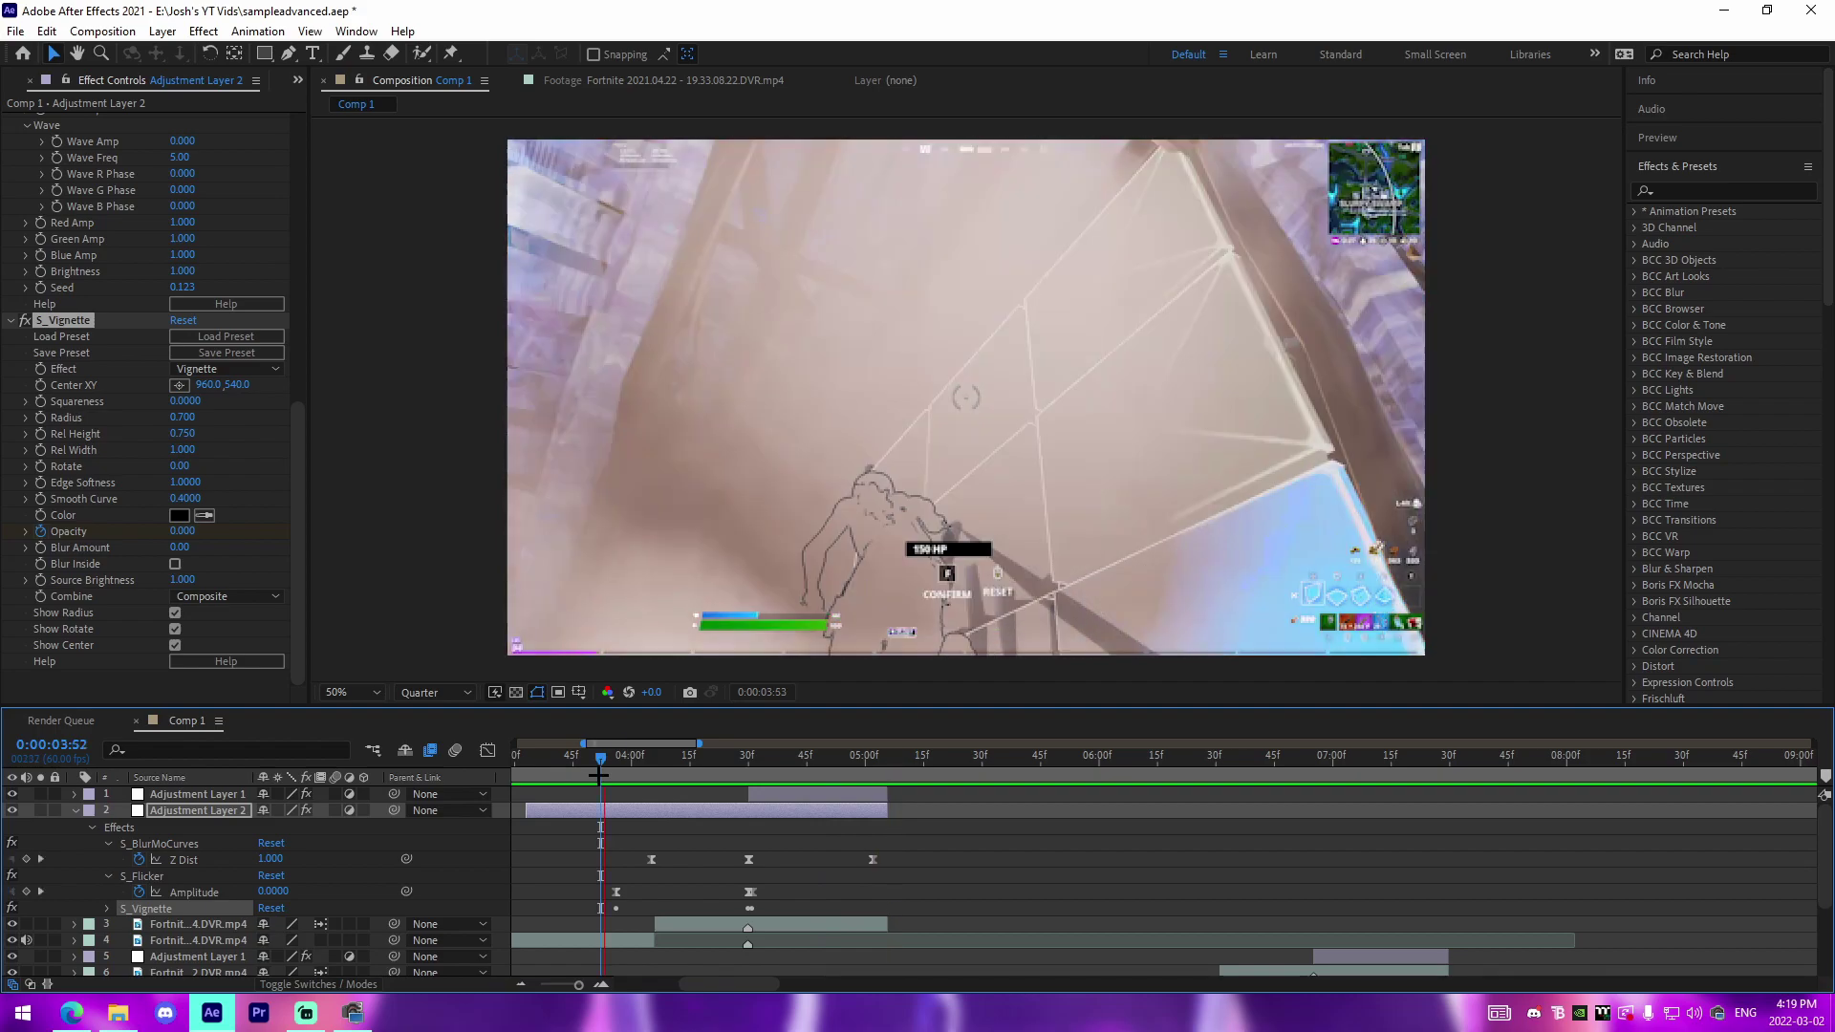
key(space)
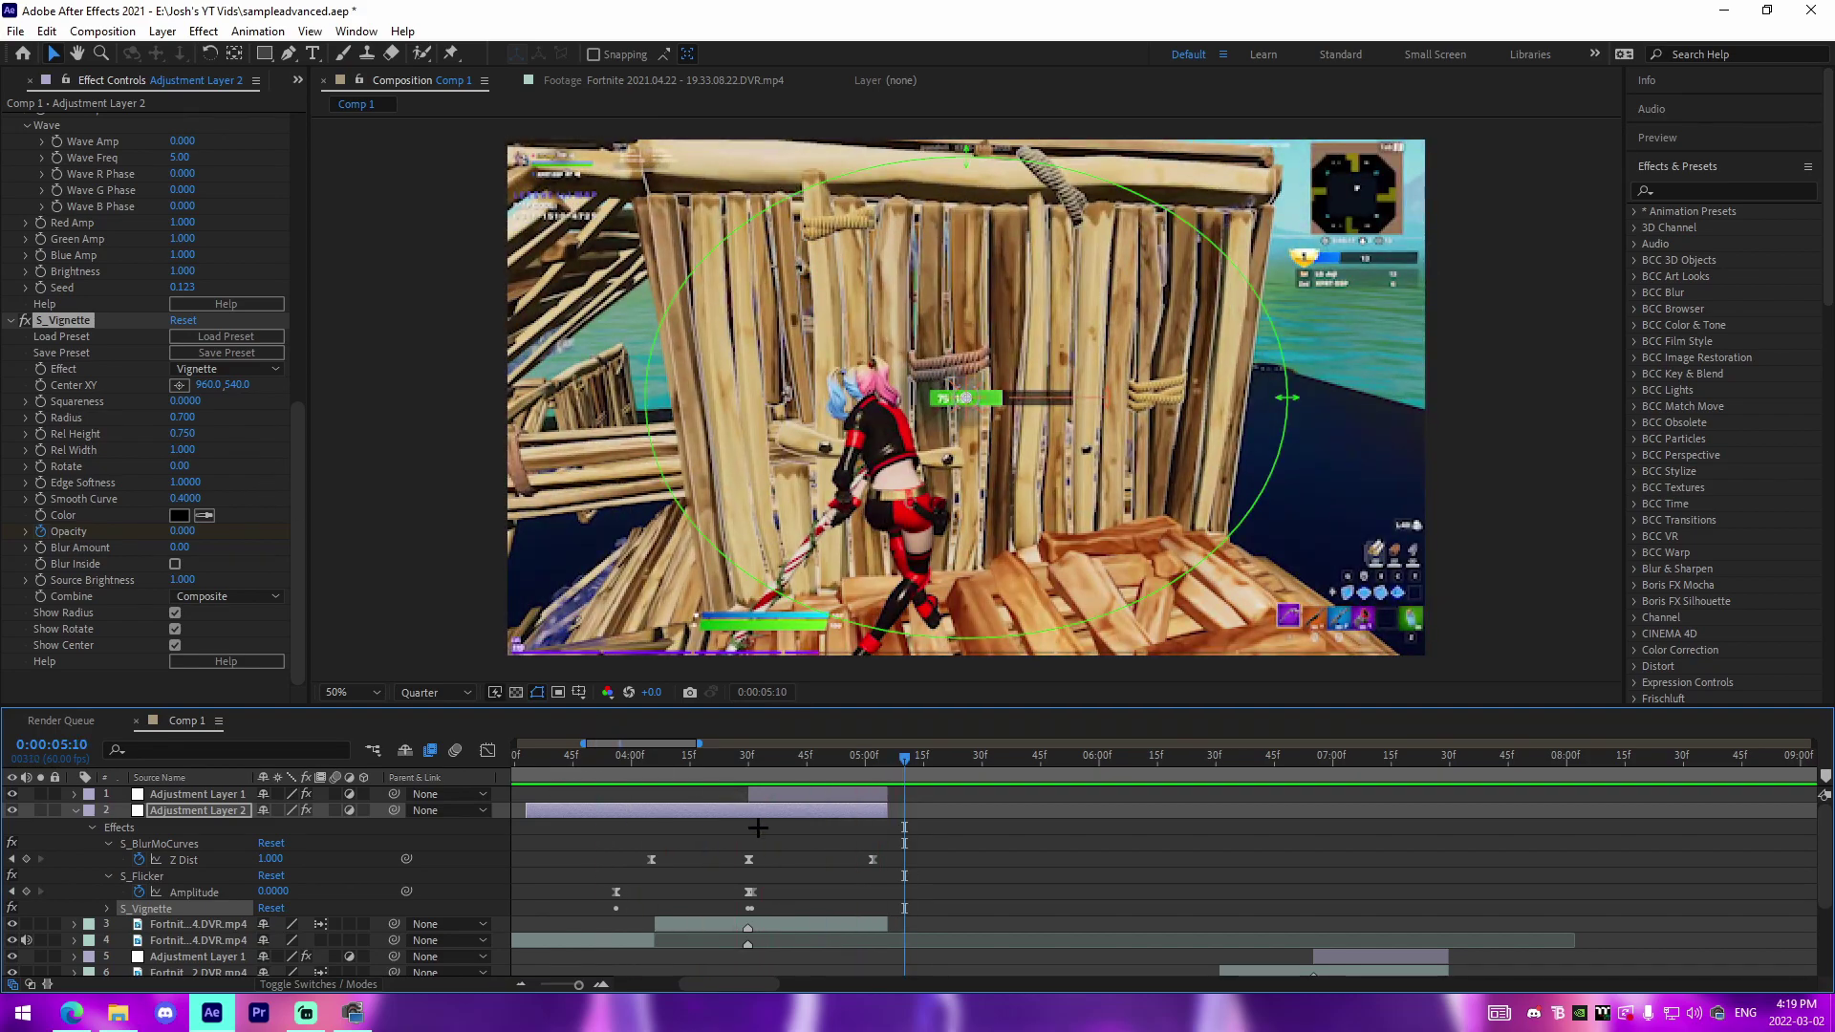
- Add the S_Monochrome effect to Adjustment Layer 2 and keyframe its Mix With Source at 1 at 0:00:03:56
click(617, 759)
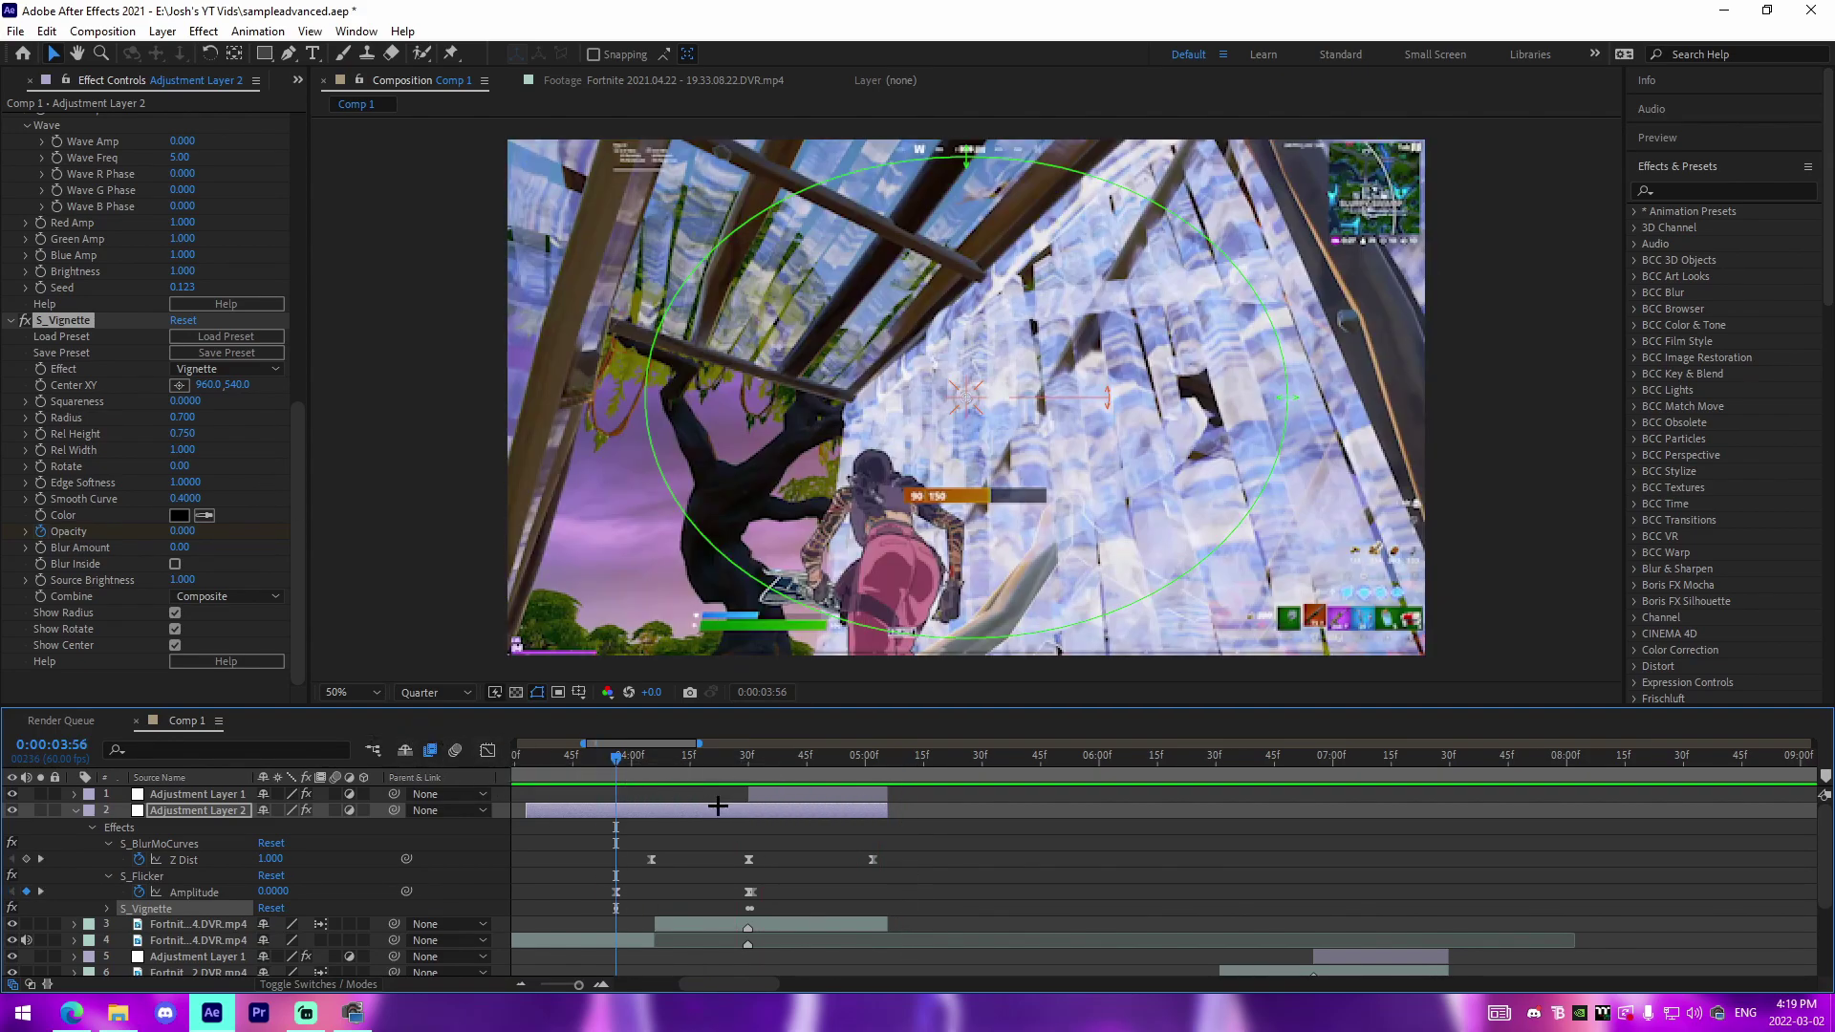
key(ctrl+space)
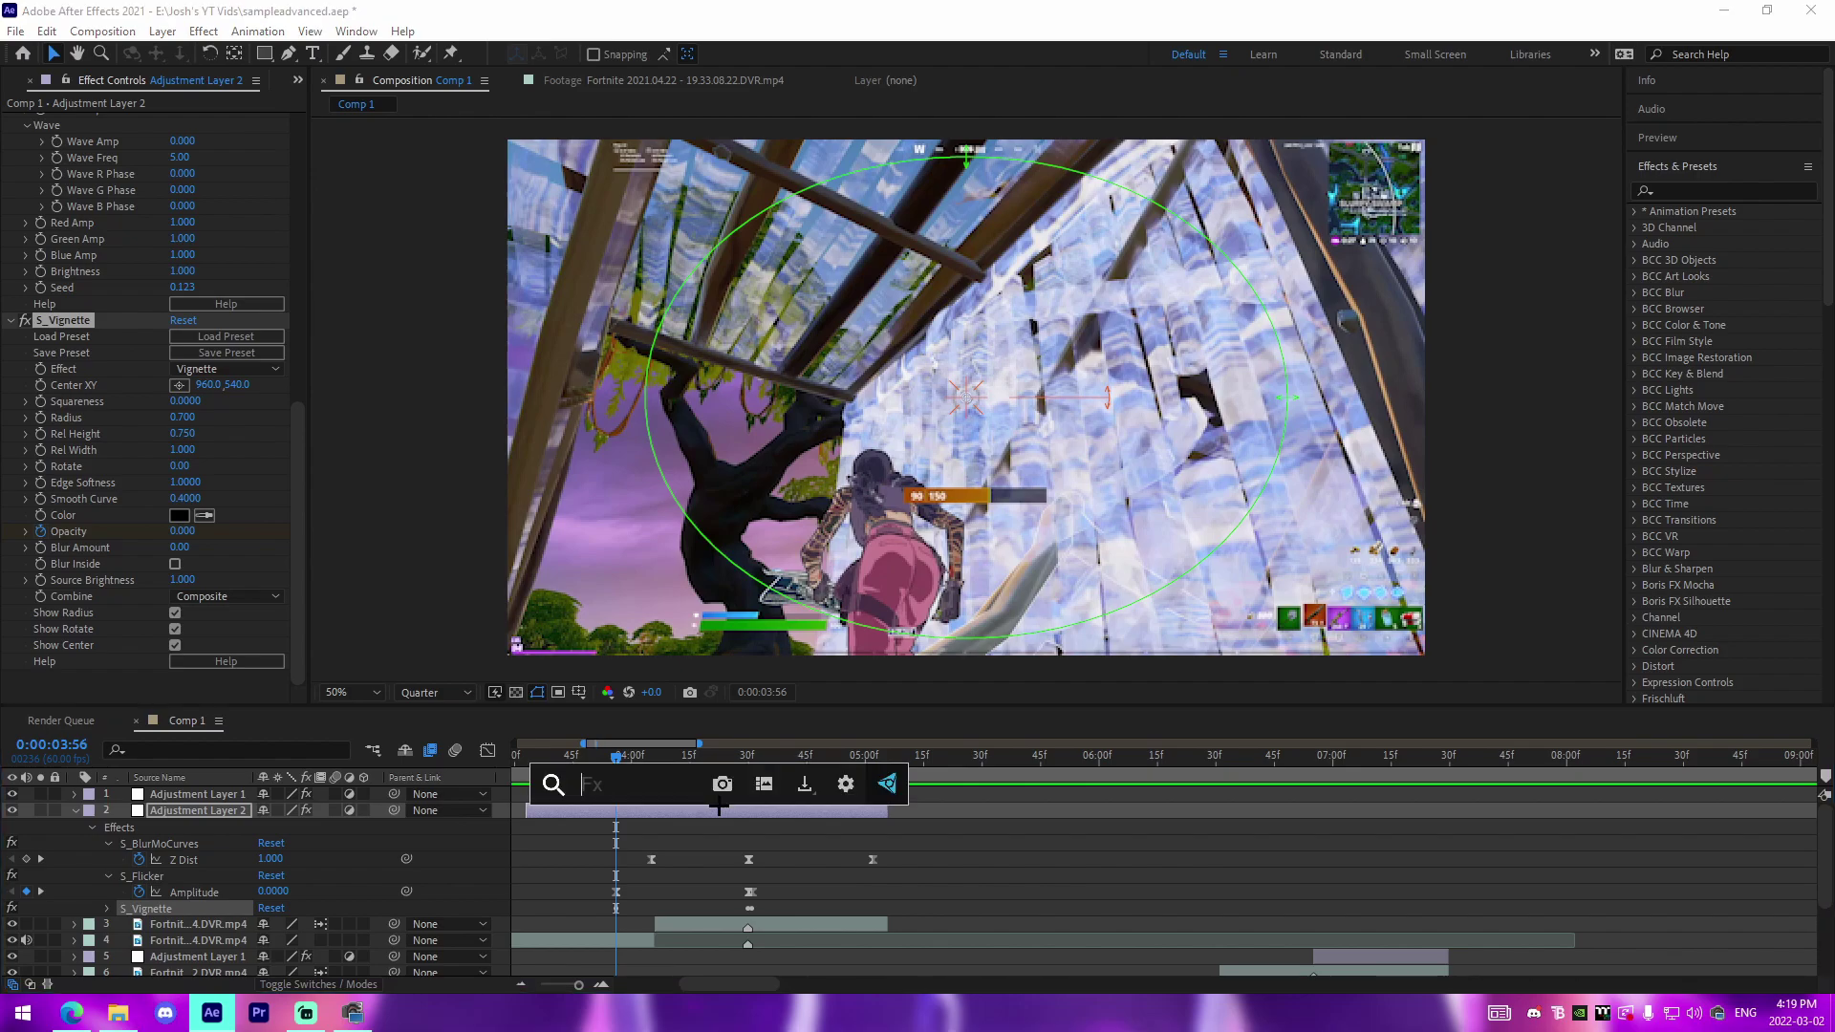
text(mono)
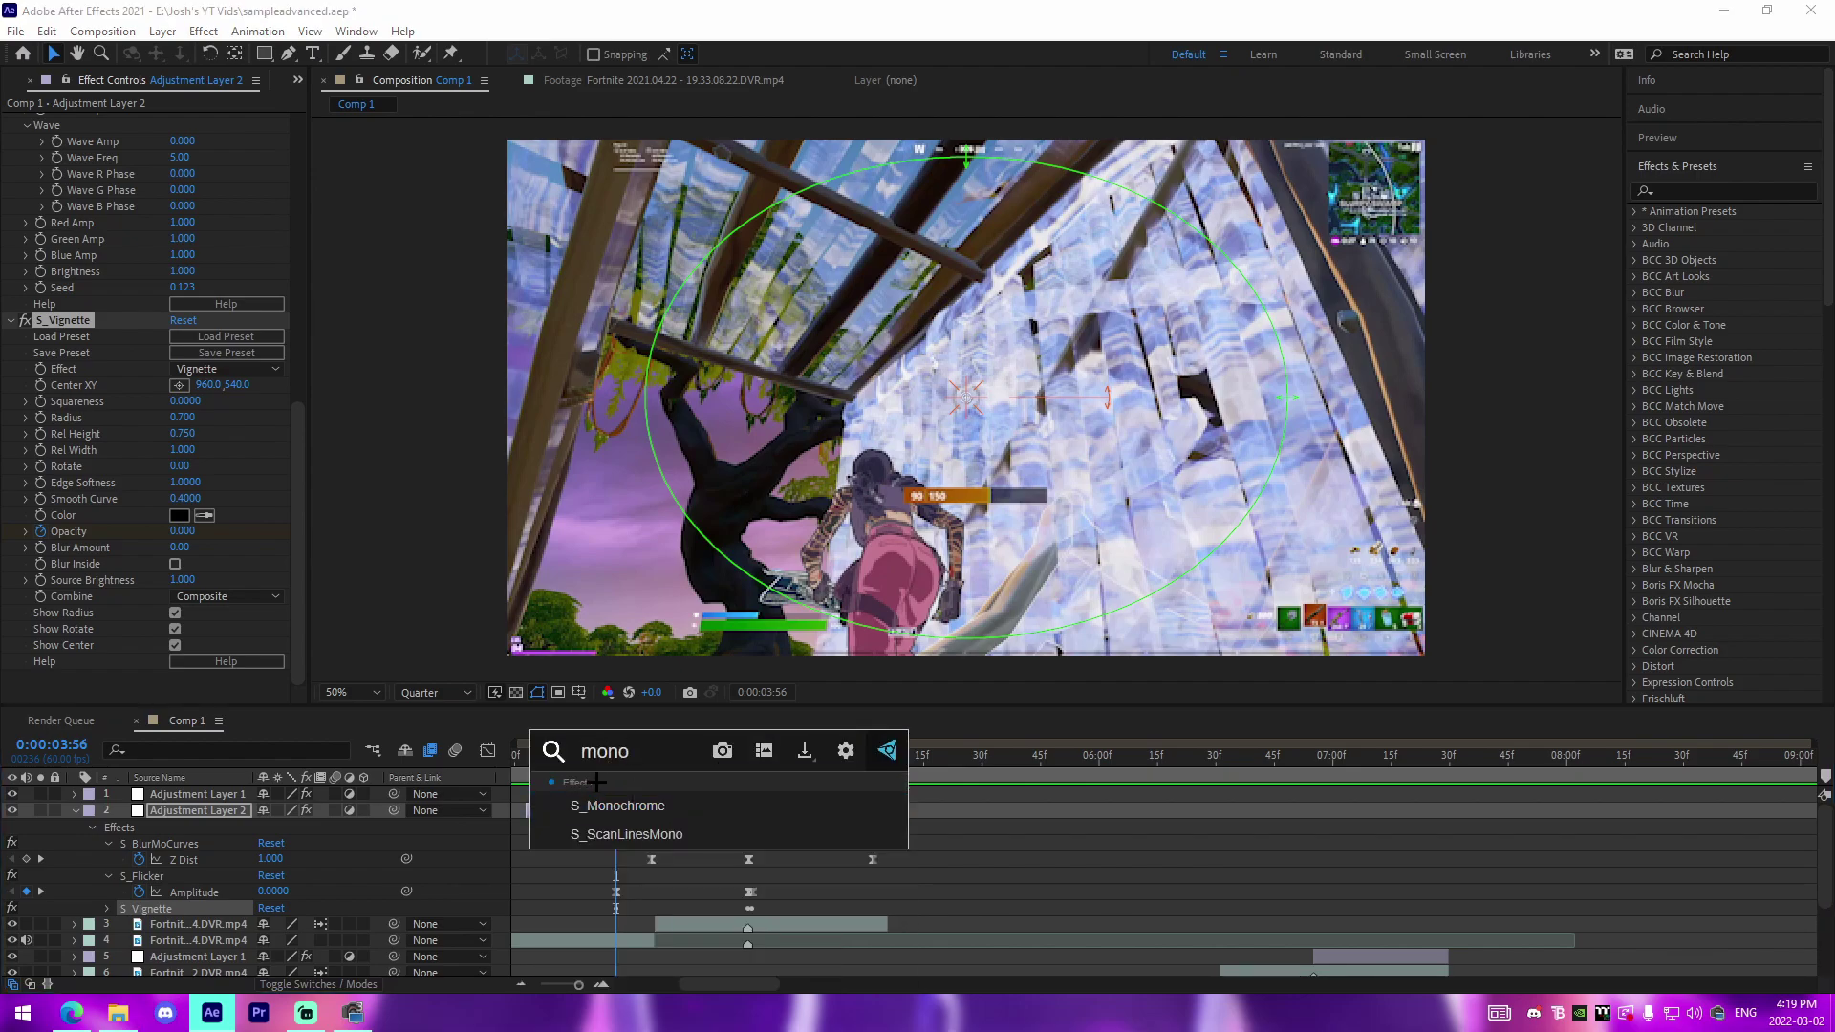
click(564, 814)
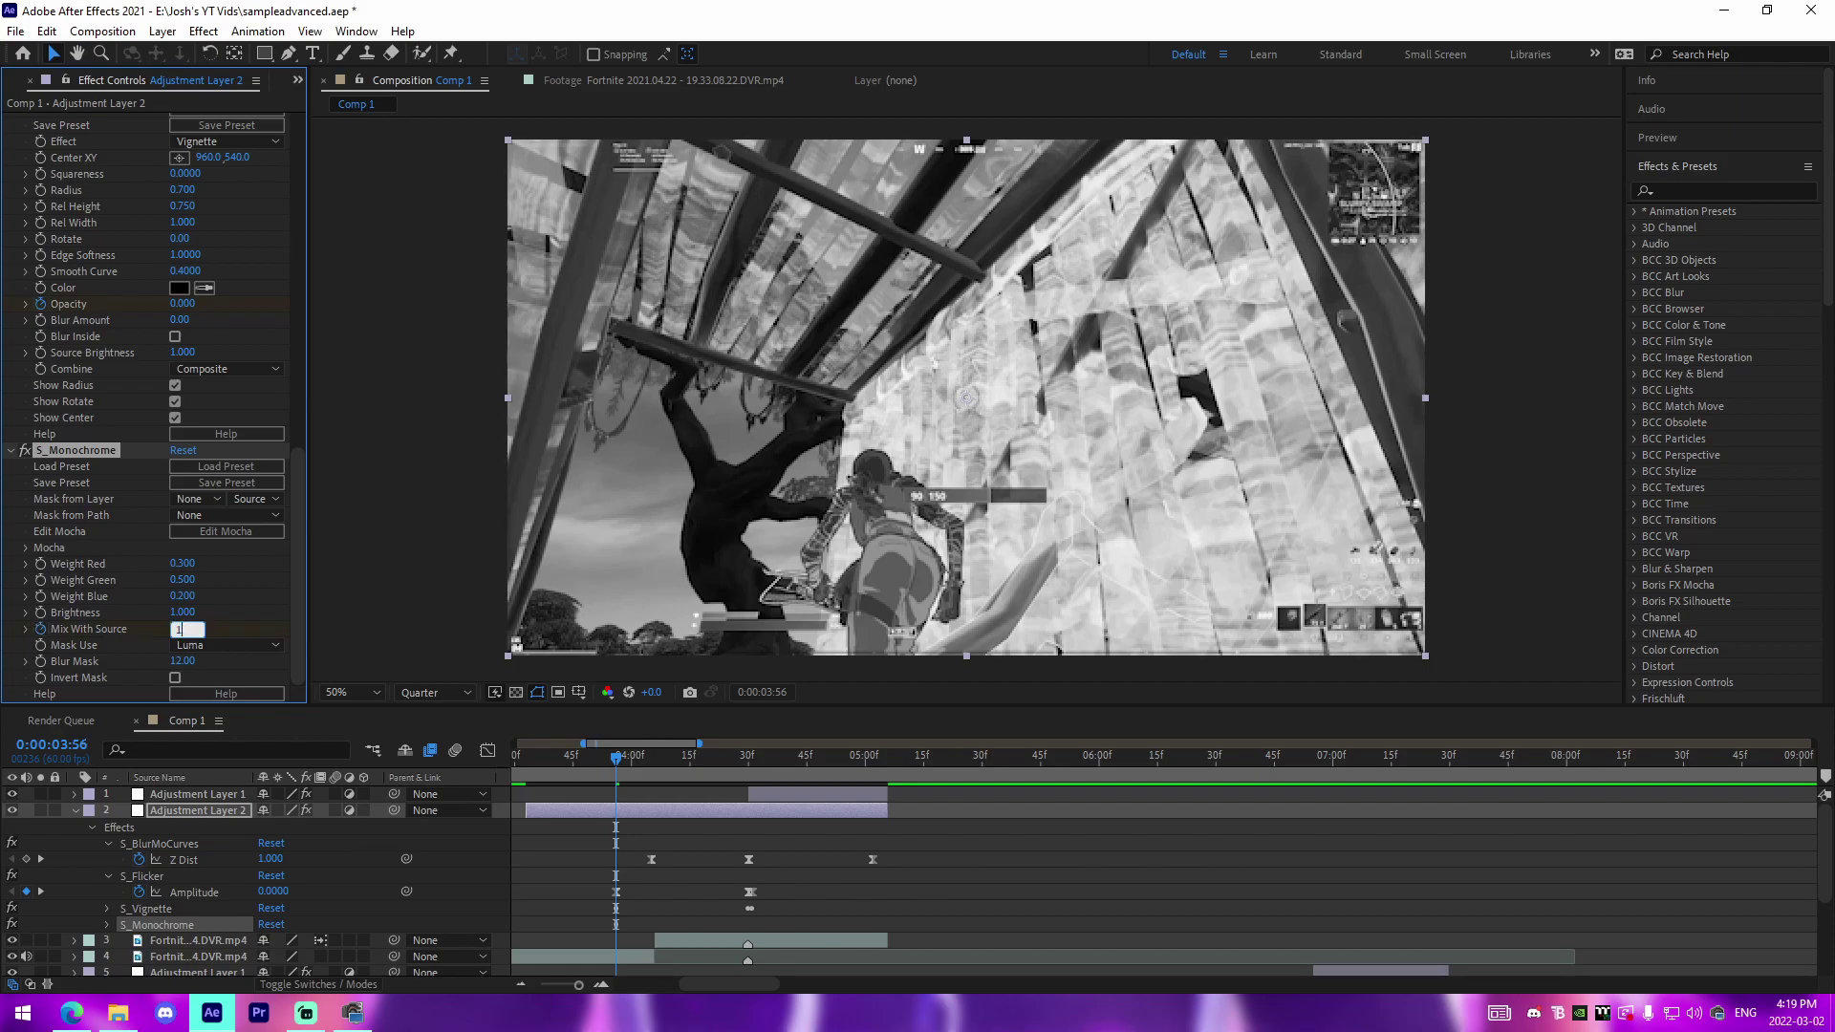
text(1)
key(Return)
- Keyframe the monochrome effect's Mix With Source at 0.4 at 0:00:04:30 and back to 1 at 0:00:04:31
click(737, 774)
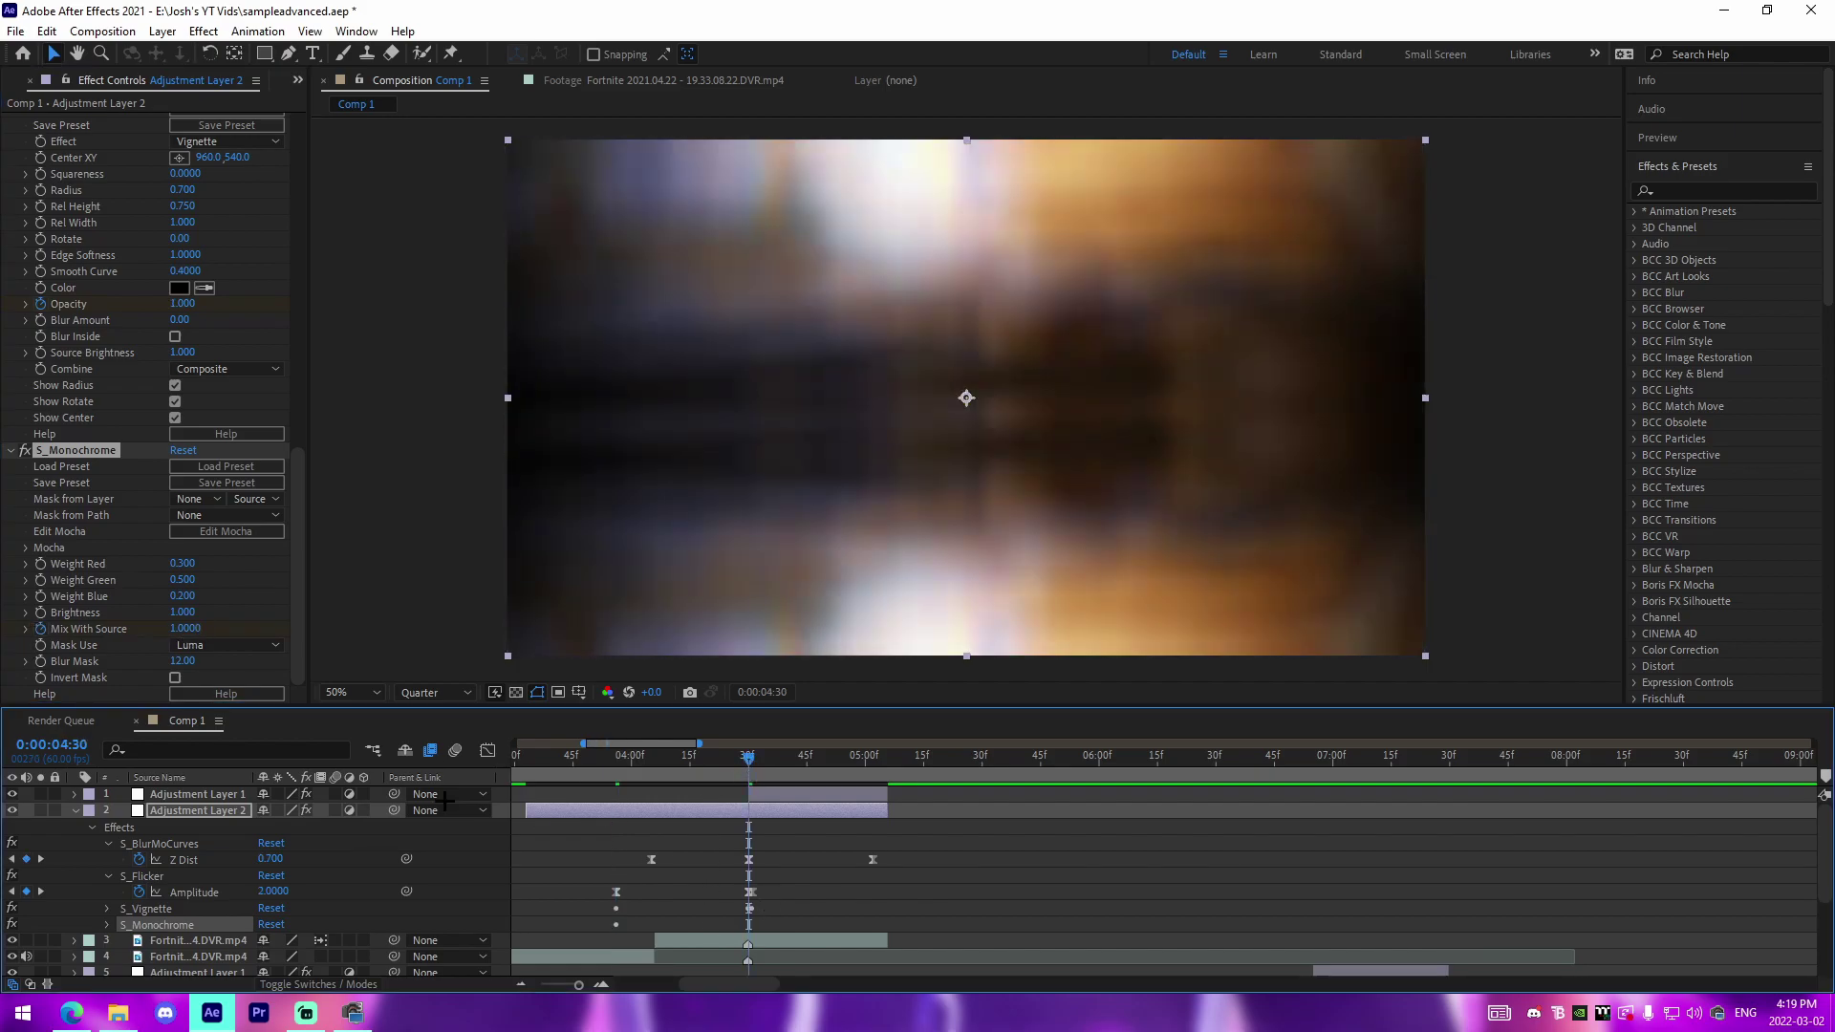
click(186, 629)
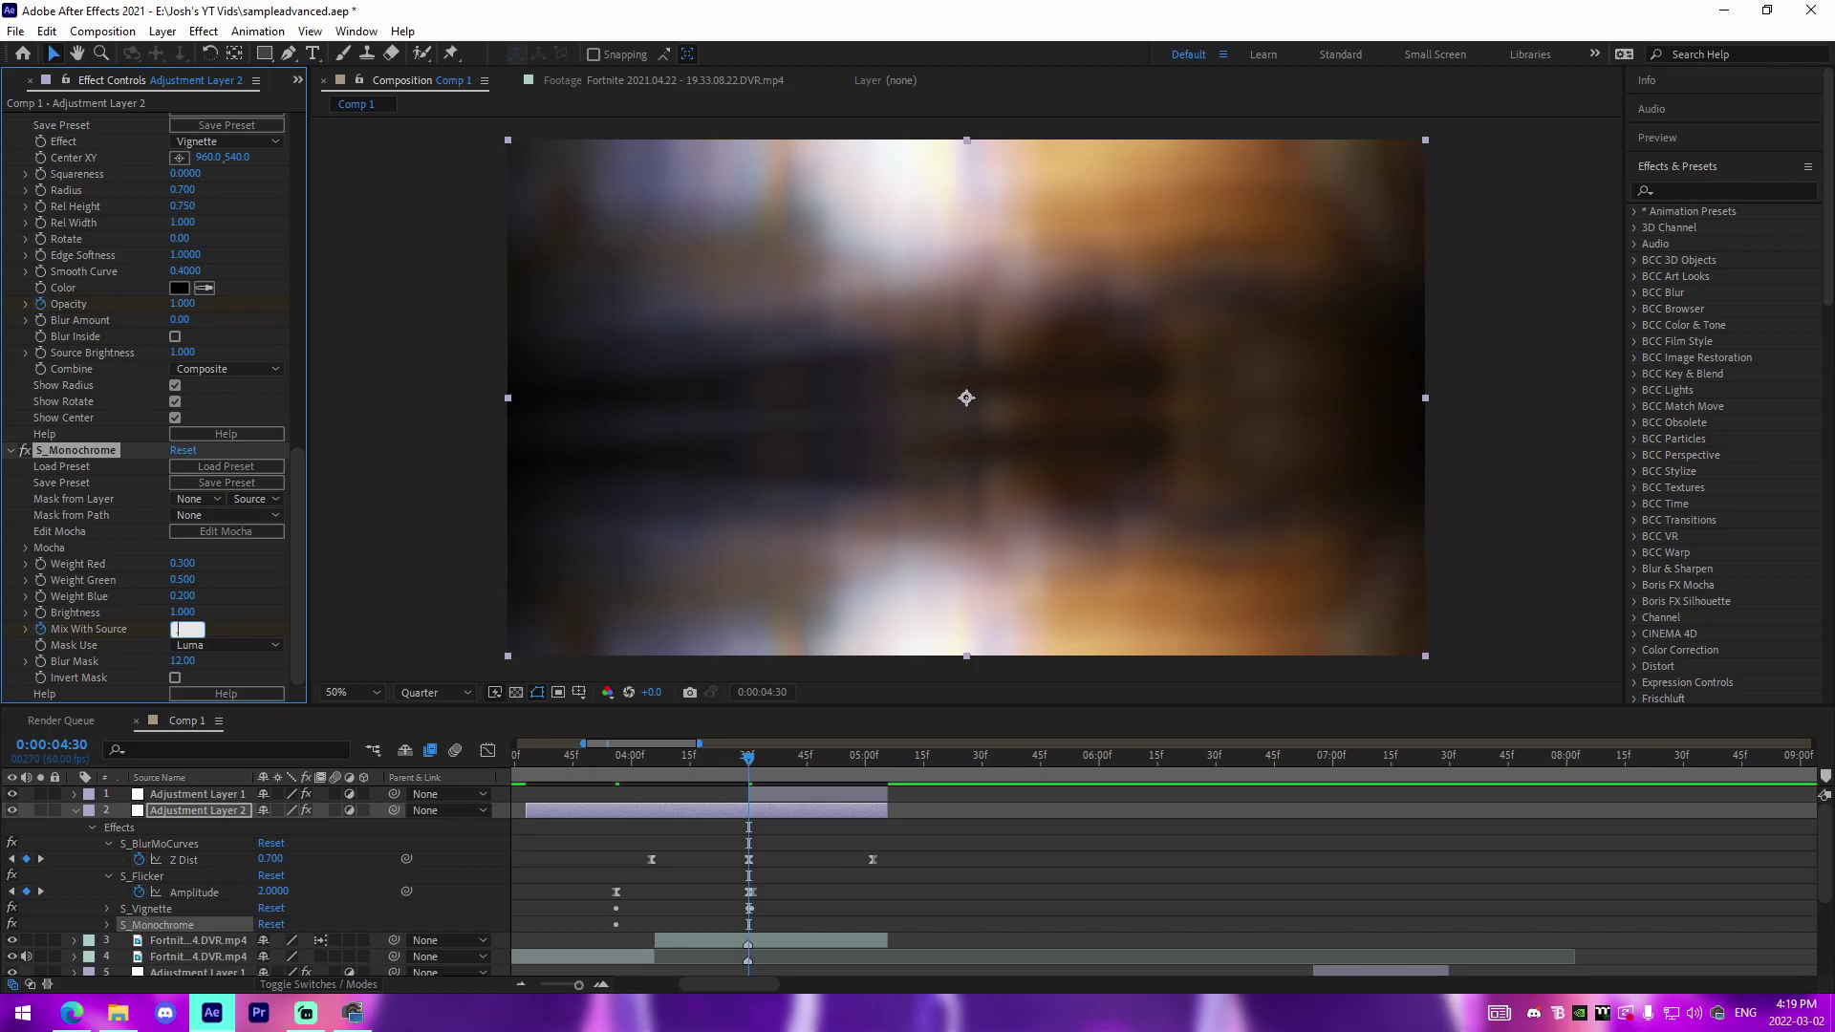
text(0.4)
key(Return)
click(751, 762)
click(188, 629)
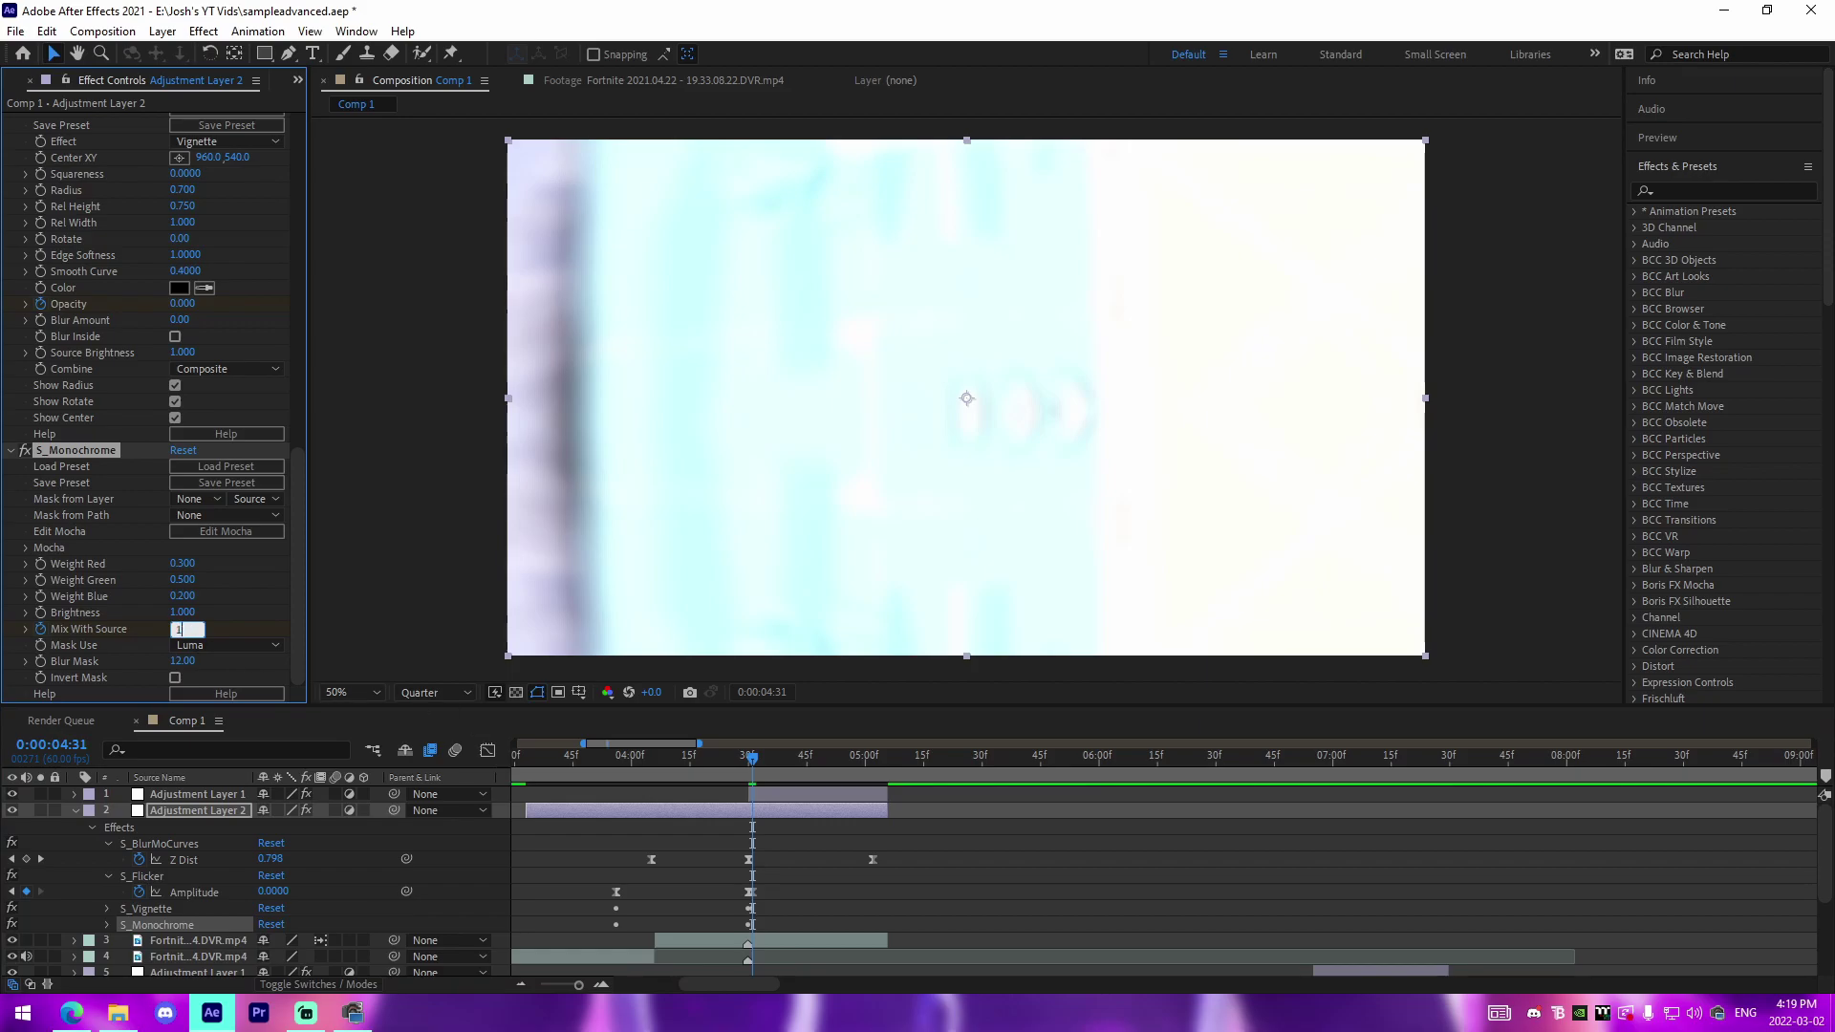
text(1)
key(Return)
- Preview the combined flicker, vignette and monochrome build-up from 0:00:03:48
mouse_move(598, 762)
mouse_down()
mouse_move(756, 827)
mouse_move(585, 843)
mouse_move(584, 773)
mouse_up()
key(space)
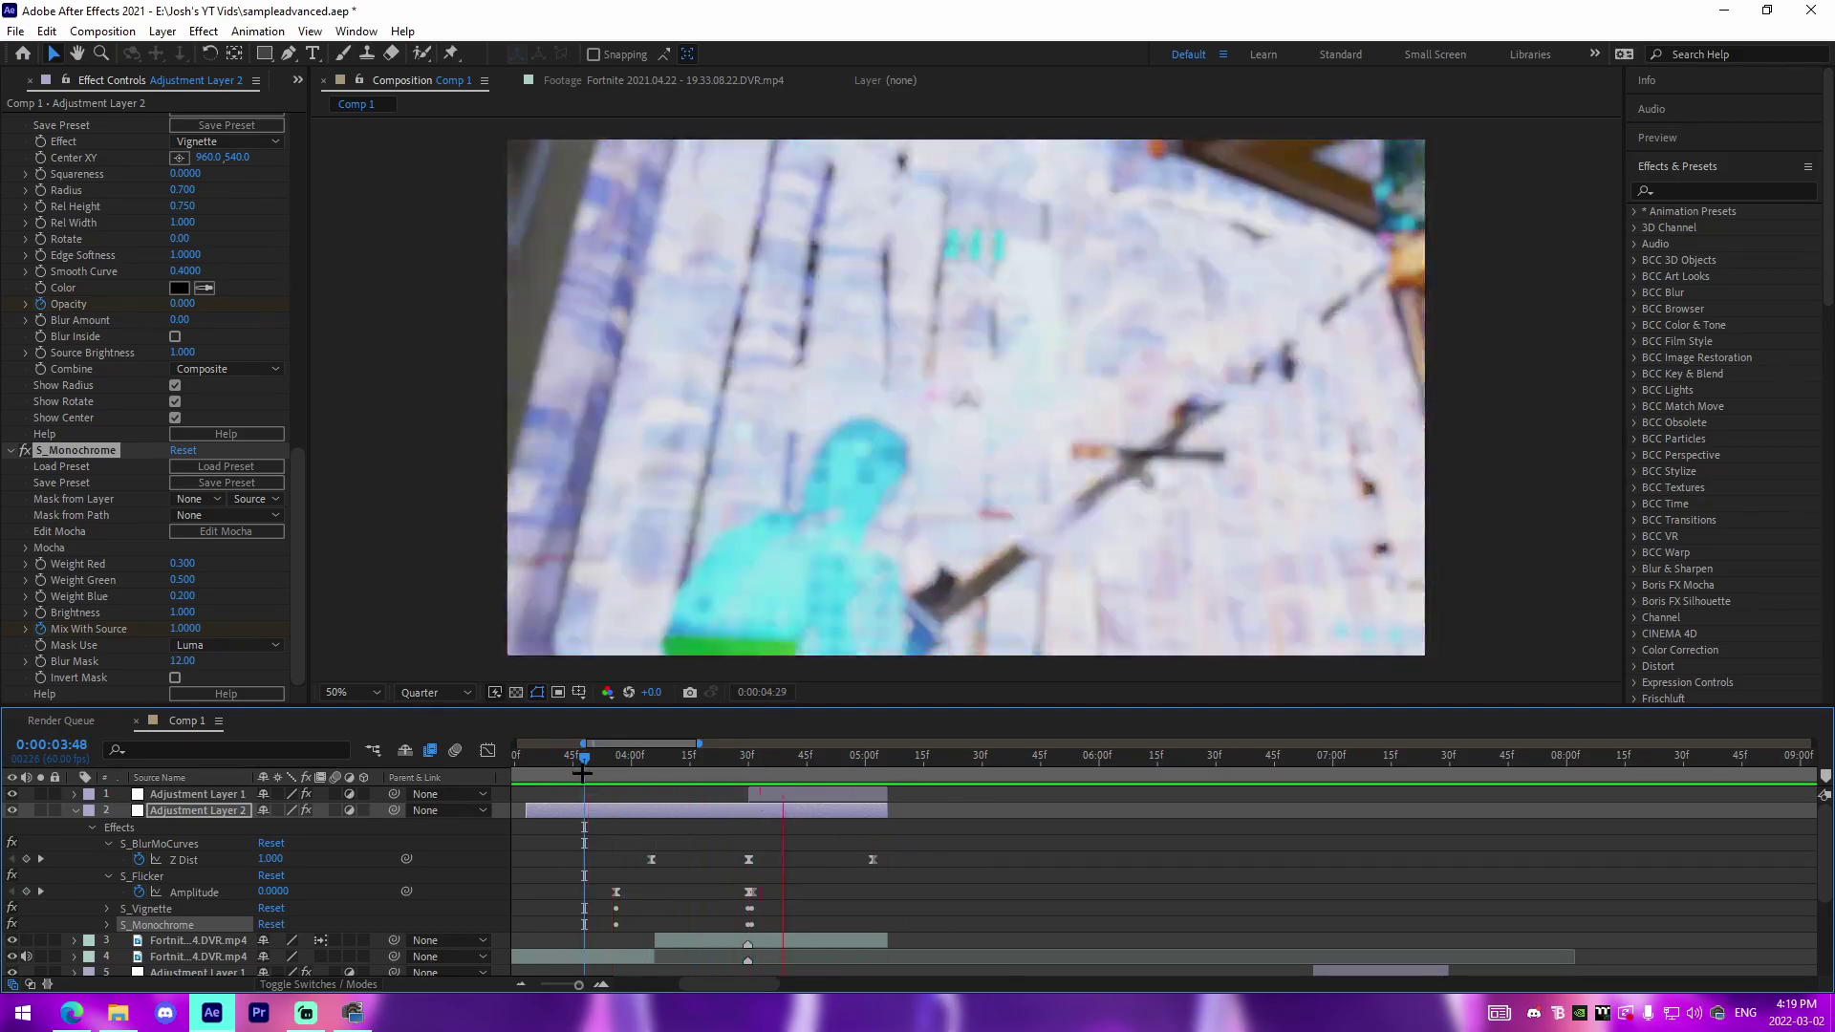
key(space)
- Split Adjustment Layer 2 at 0:00:03:56 and delete the part before that time
drag(703, 755, 601, 767)
click(662, 820)
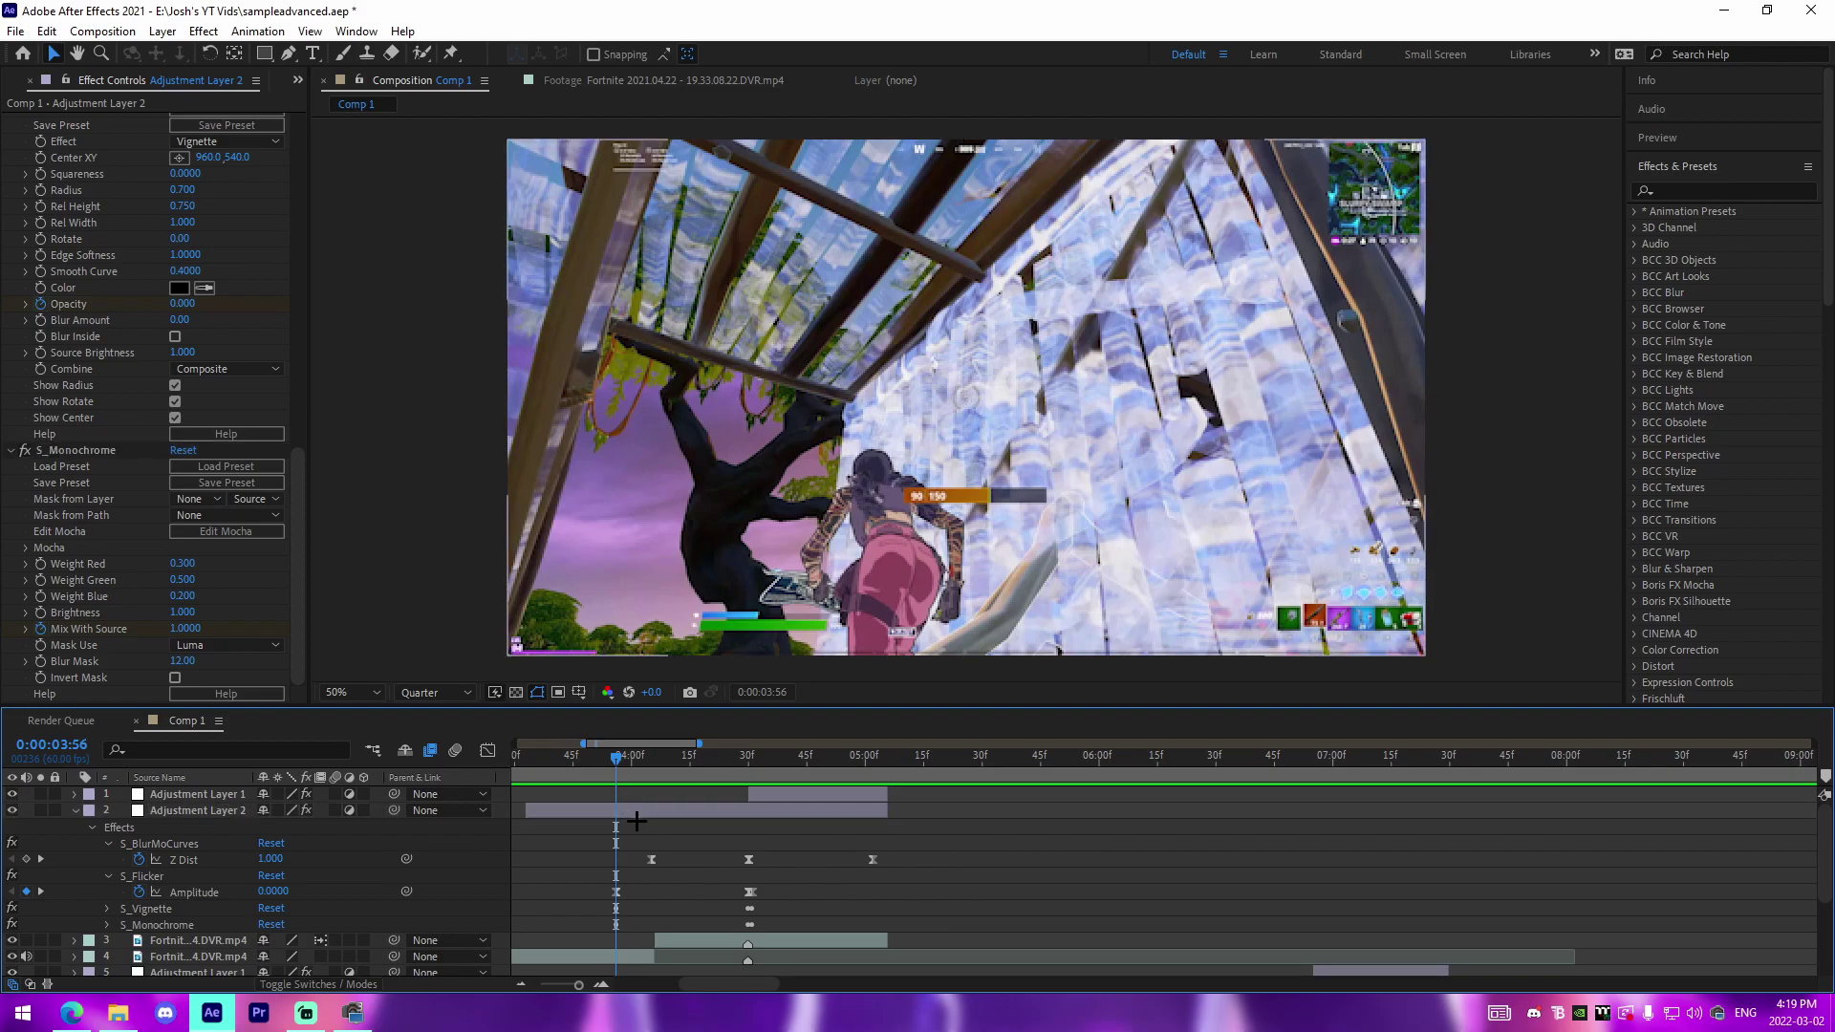
key(ctrl+d)
key(Delete)
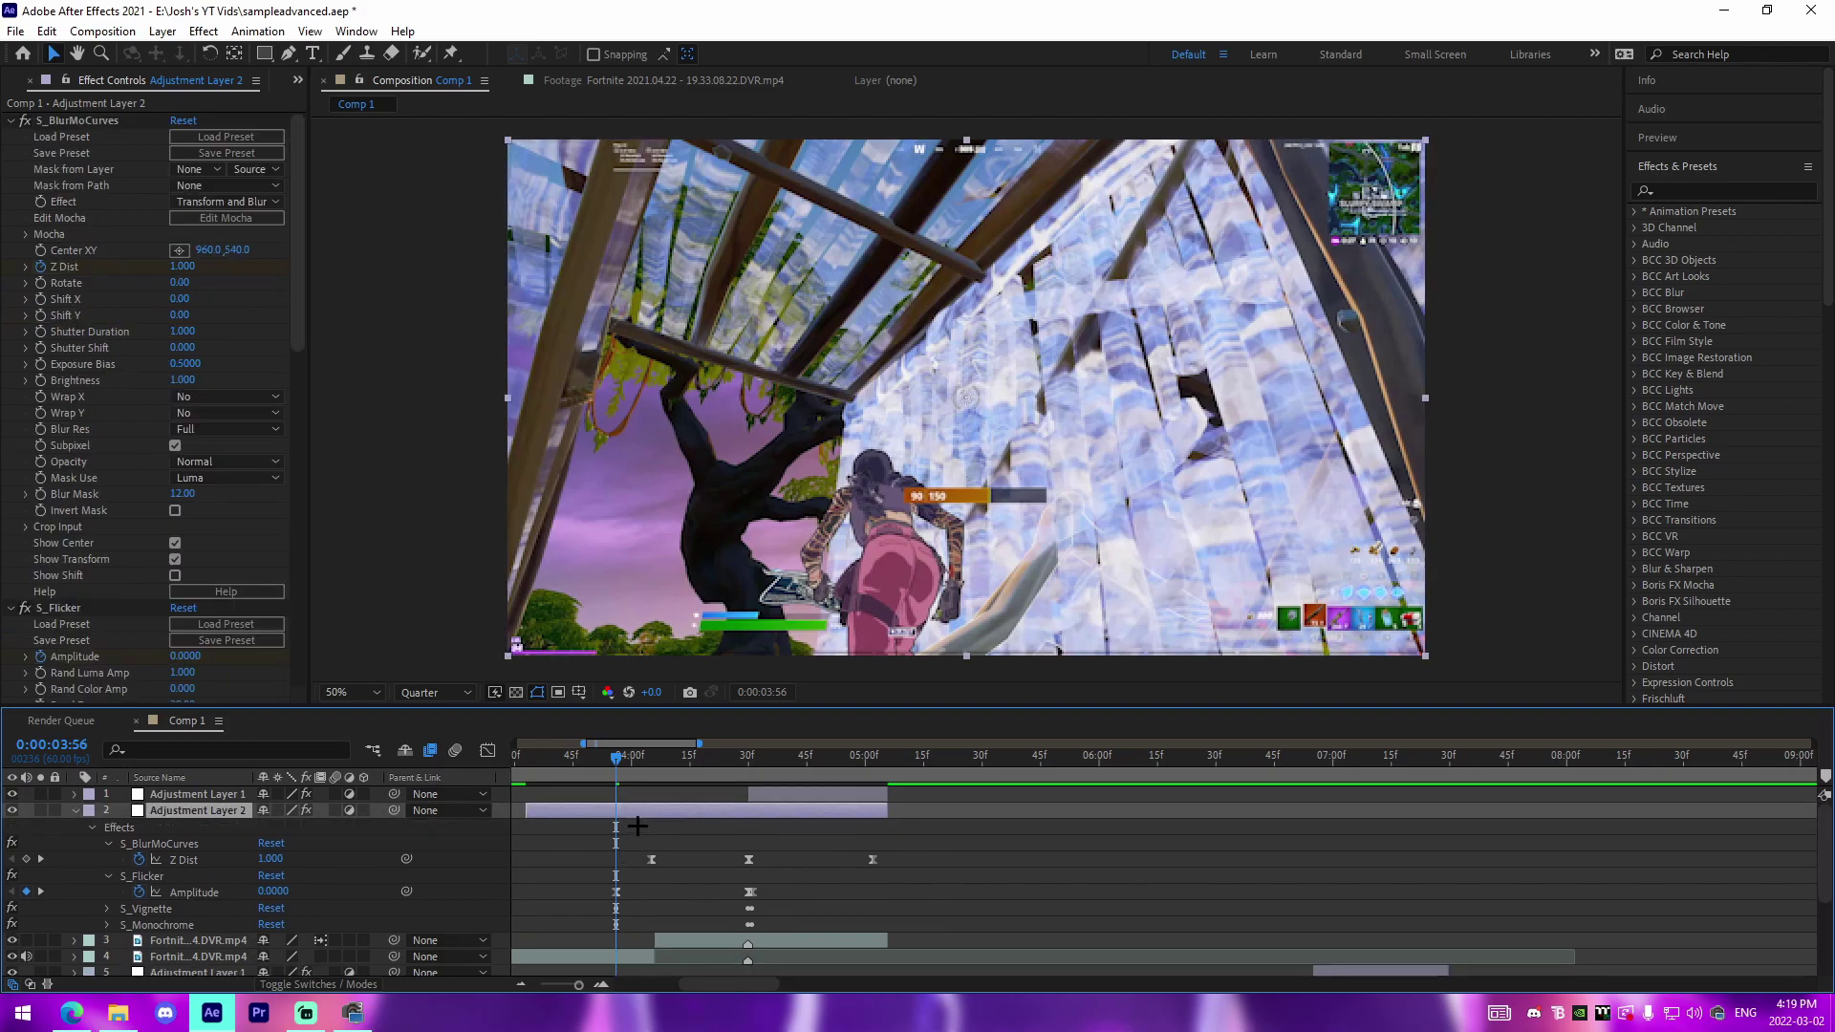
key(ctrl+shift+d)
click(603, 827)
key(Delete)
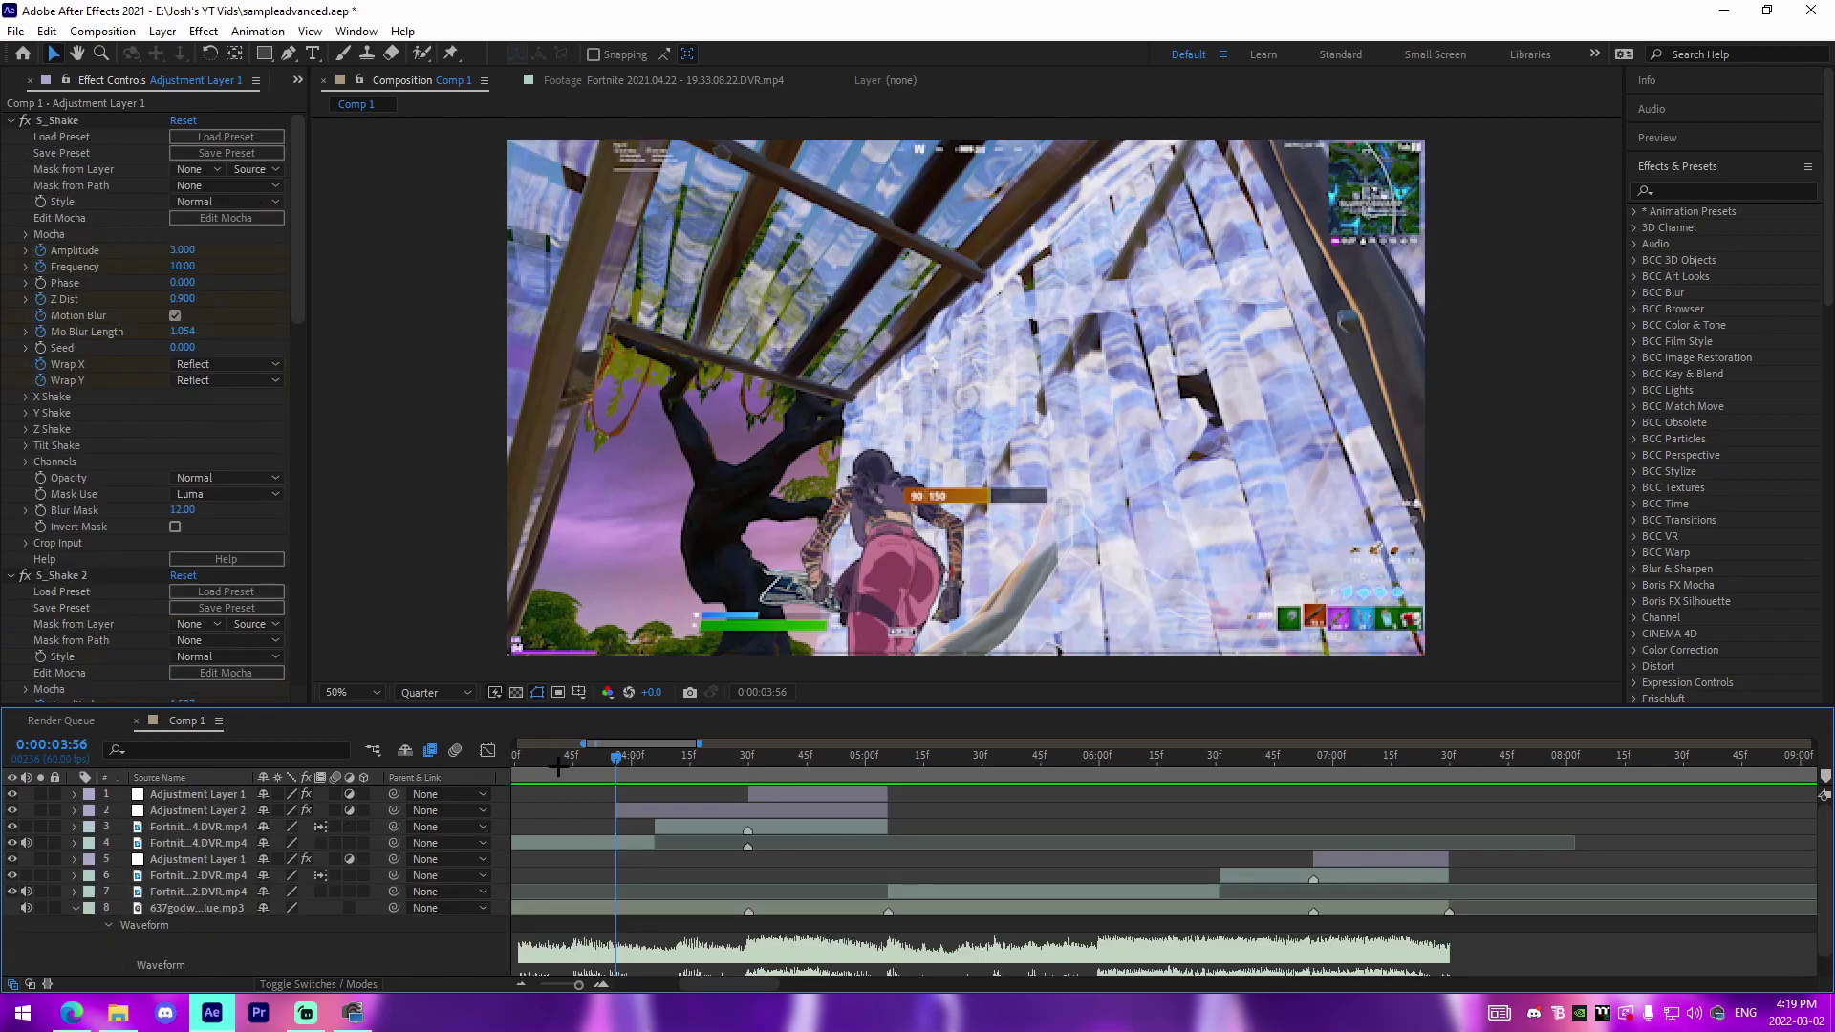
- Preview the finished build-up and the cut into the following clip from 0:00:03:41
click(559, 760)
key(space)
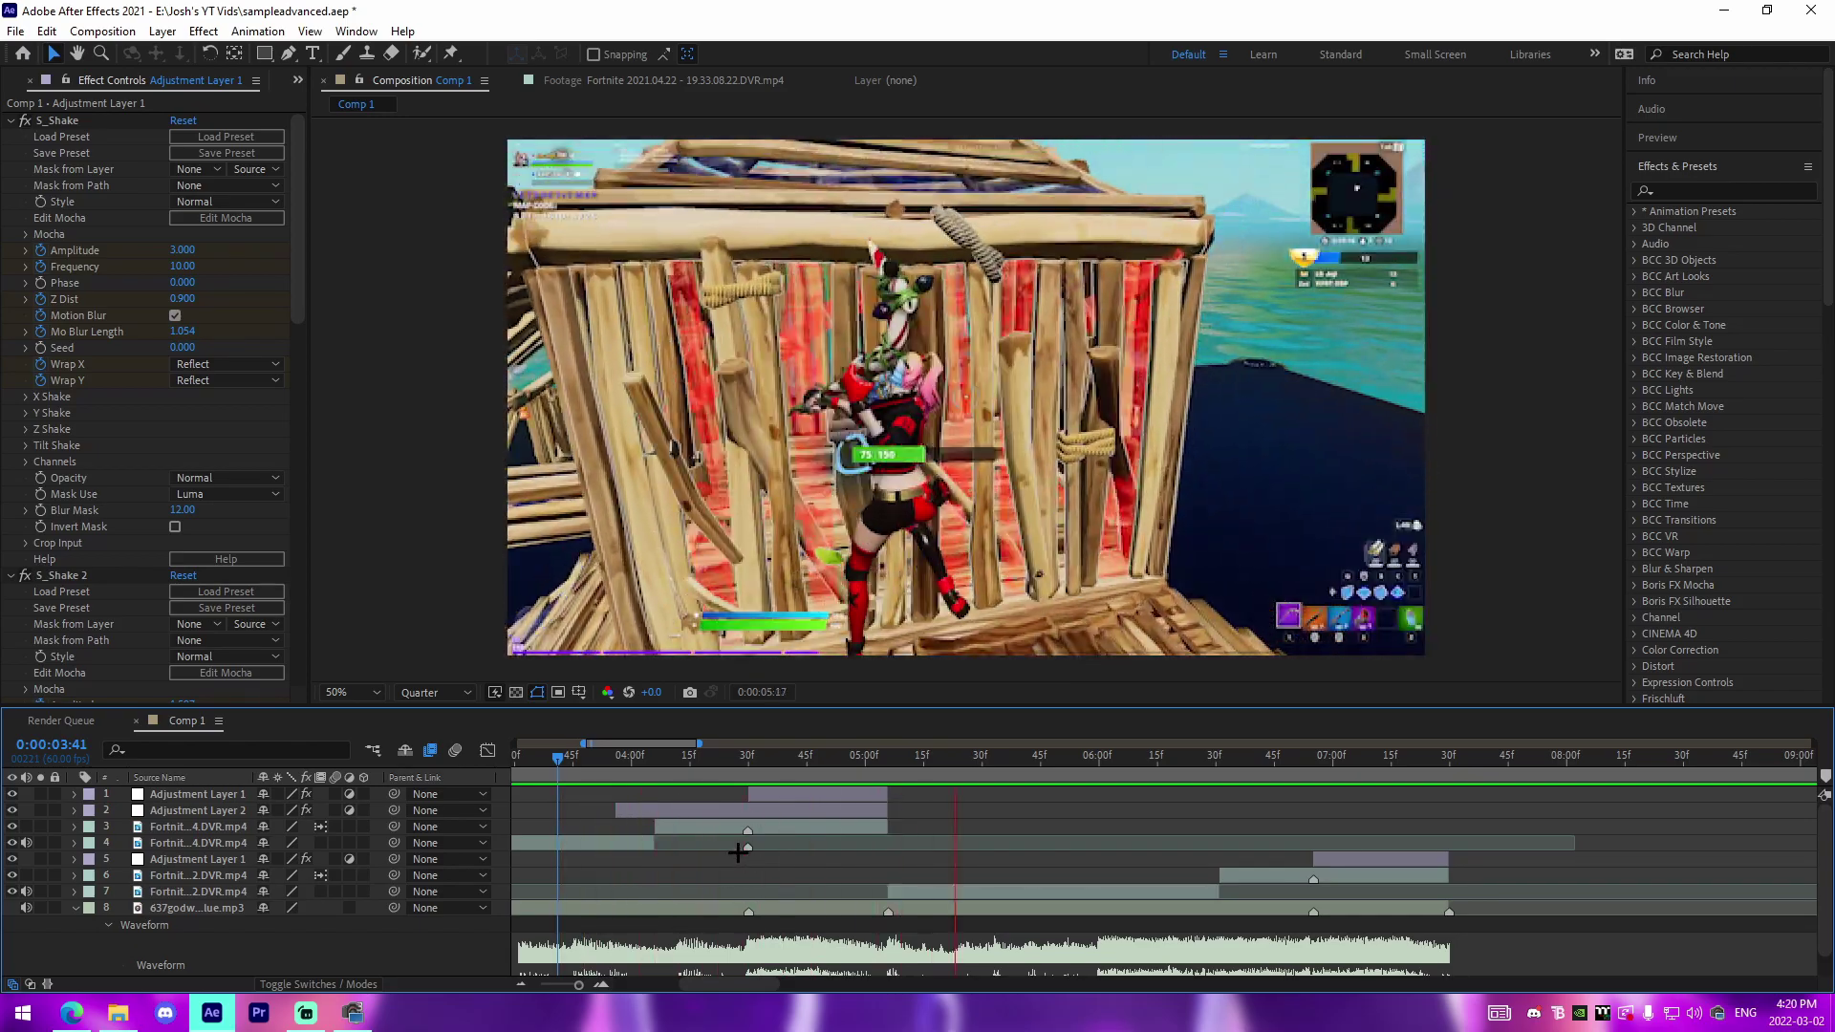
key(space)
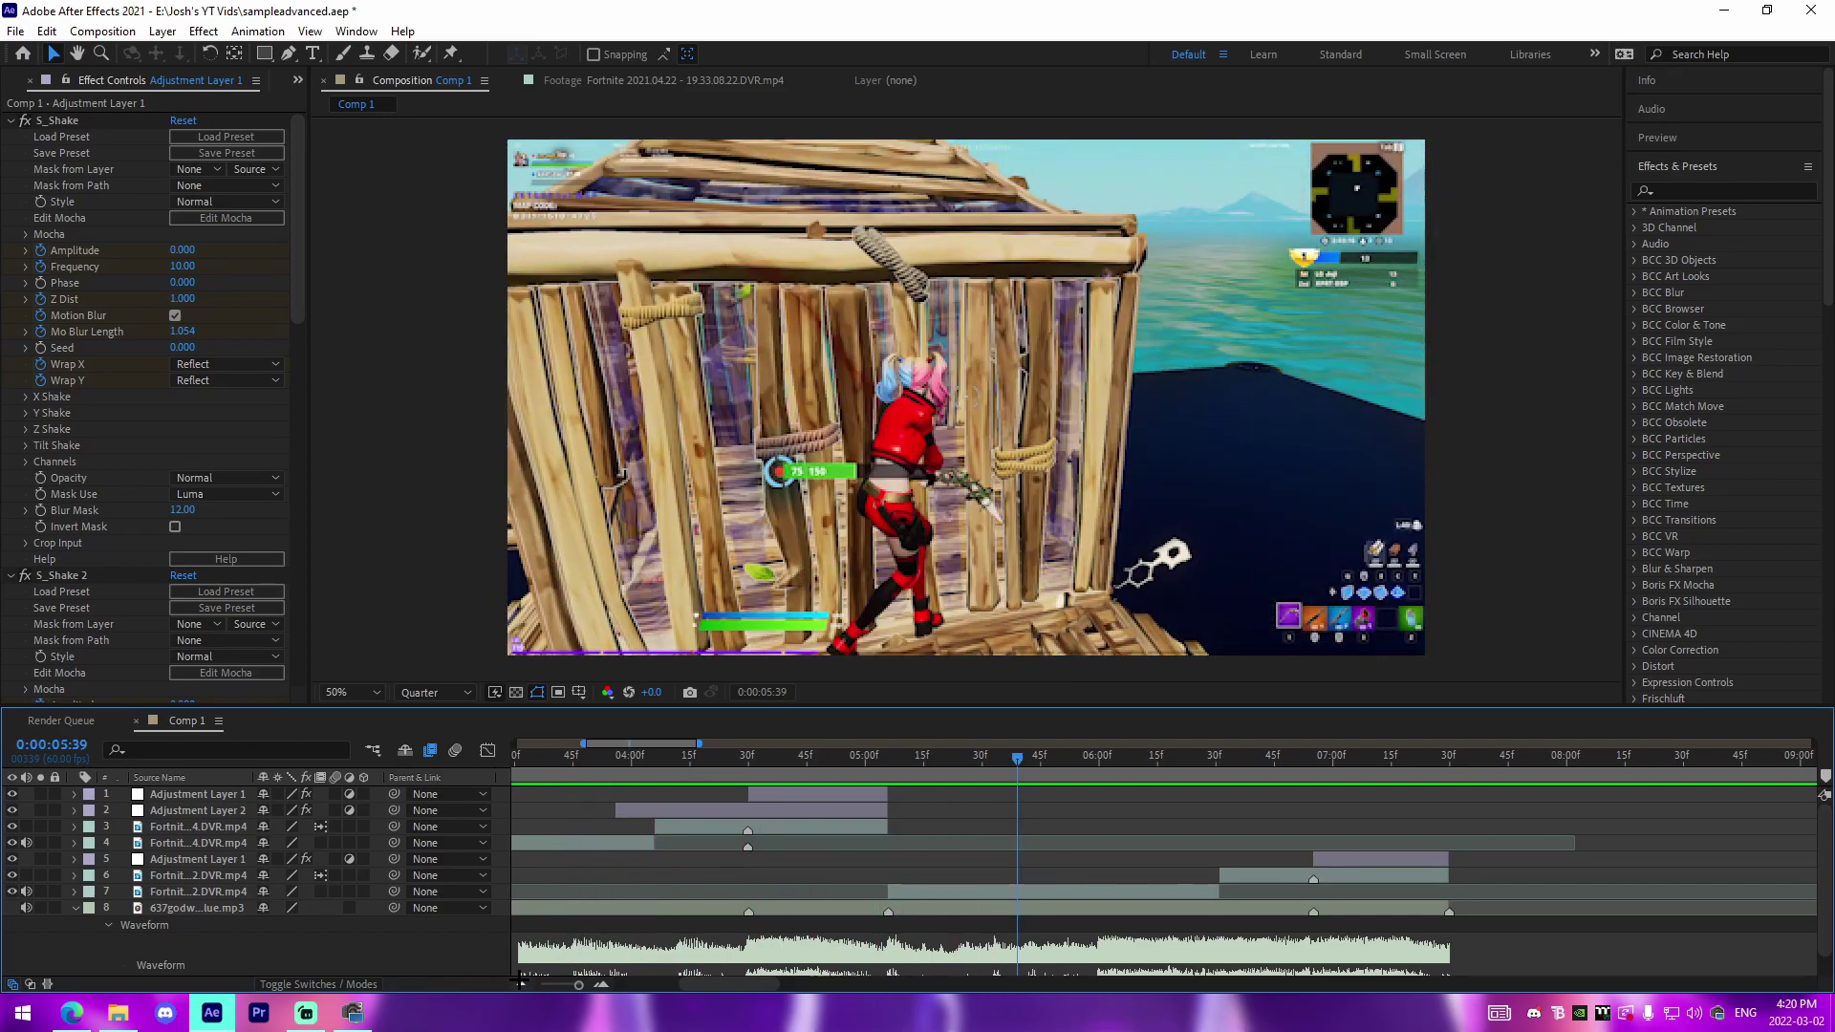
- Add a layer marker to Adjustment Layer 2 at the 0:00:04:30 beat
click(519, 982)
key(j)
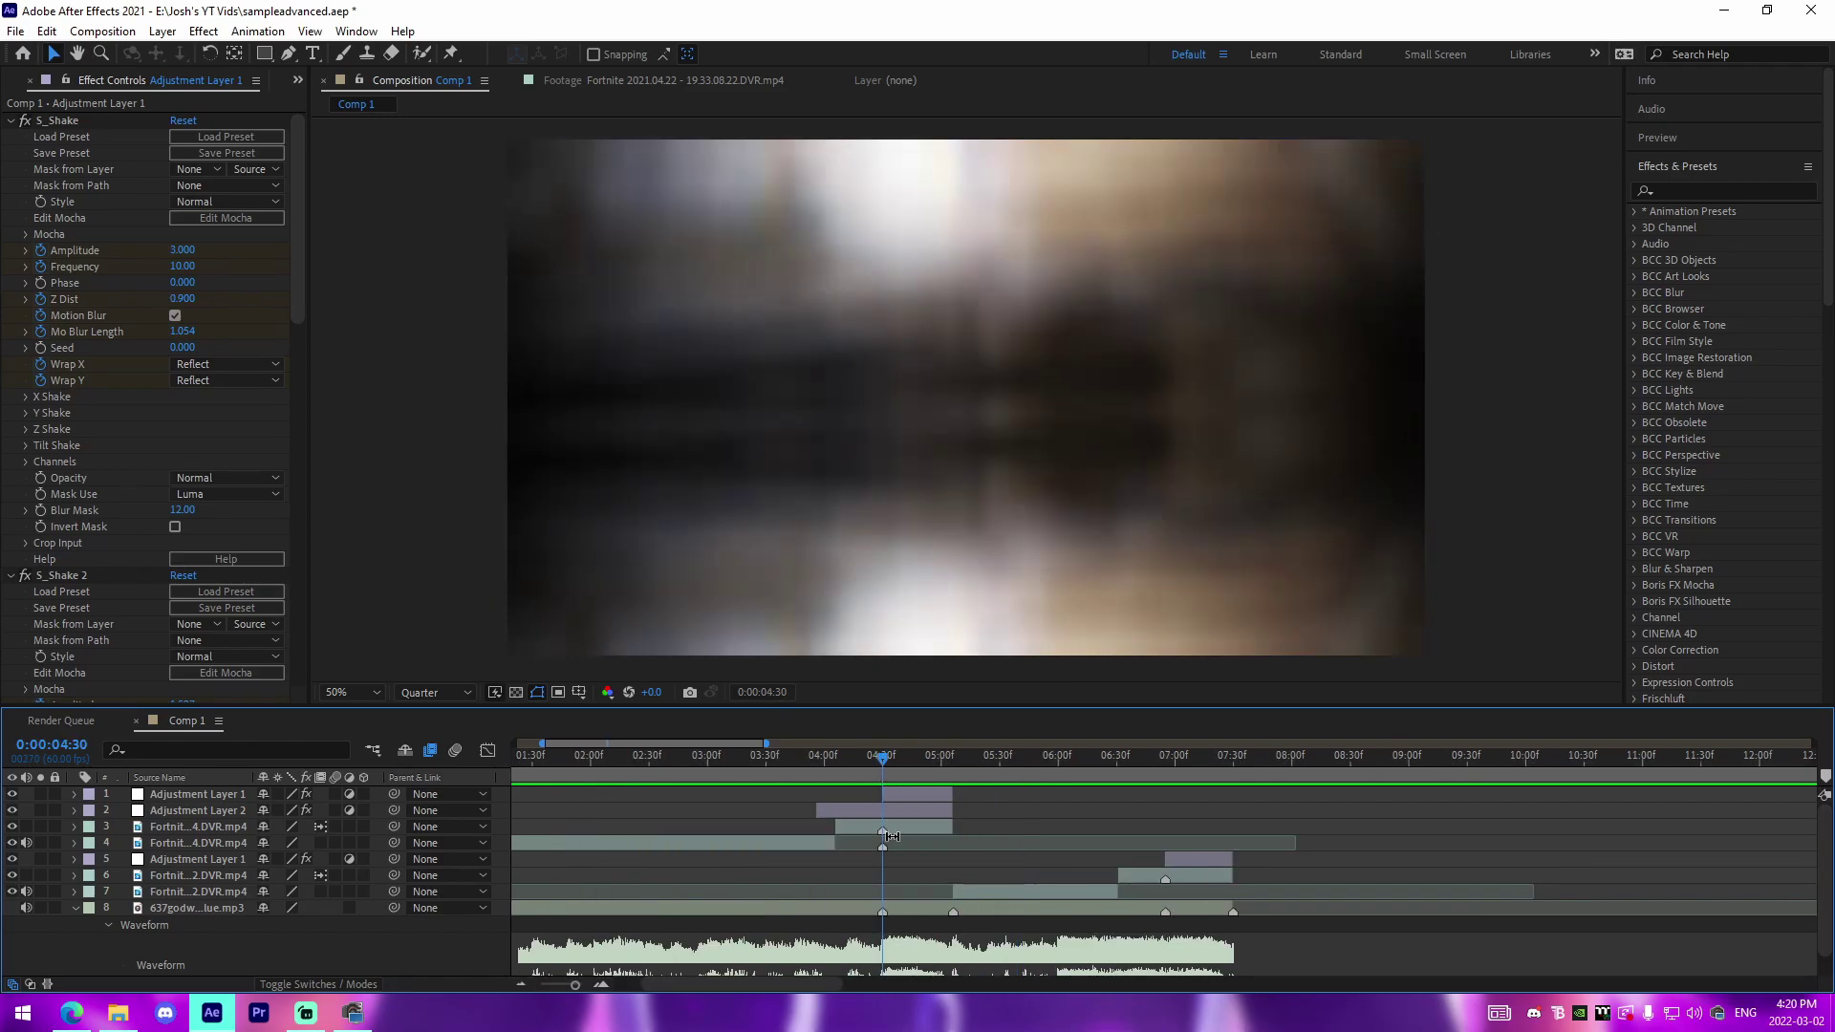
click(896, 808)
click(997, 819)
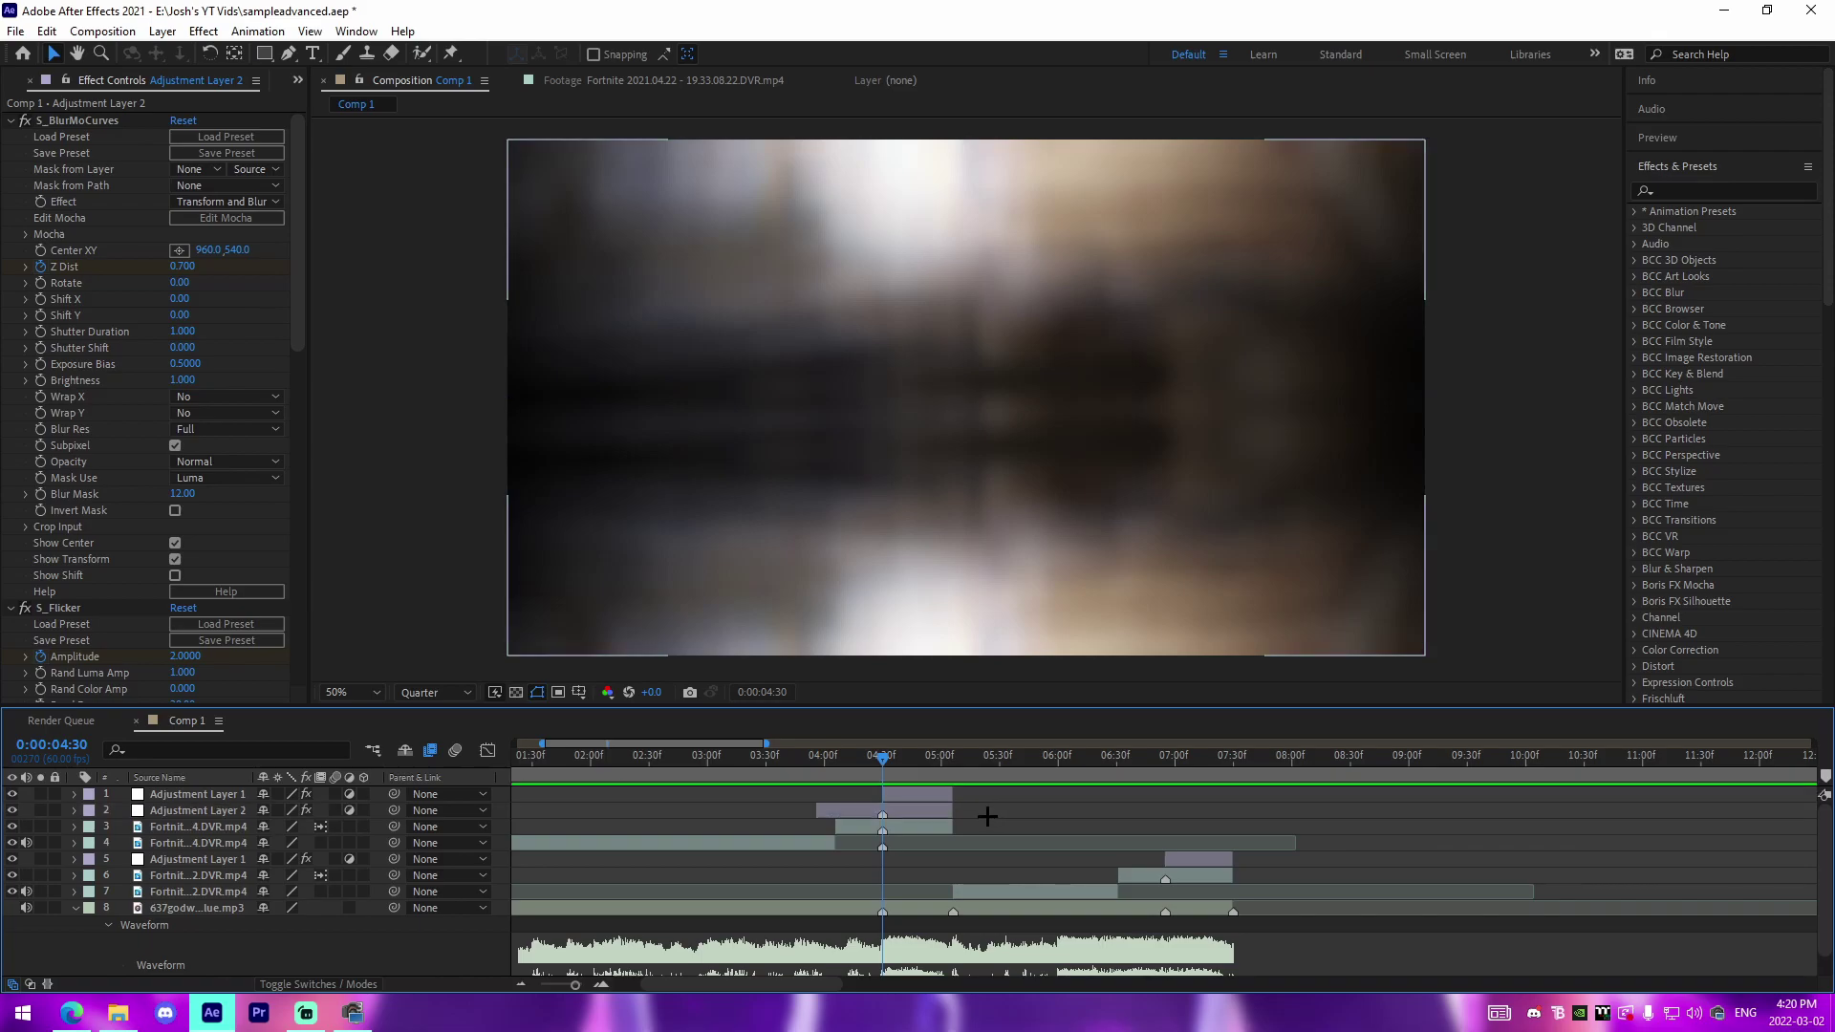
- Duplicate Adjustment Layer 2, place the copy directly below the second clip's Adjustment Layer 1, and align its marker with the beat at 0:00:06:55
click(914, 811)
key(ctrl+d)
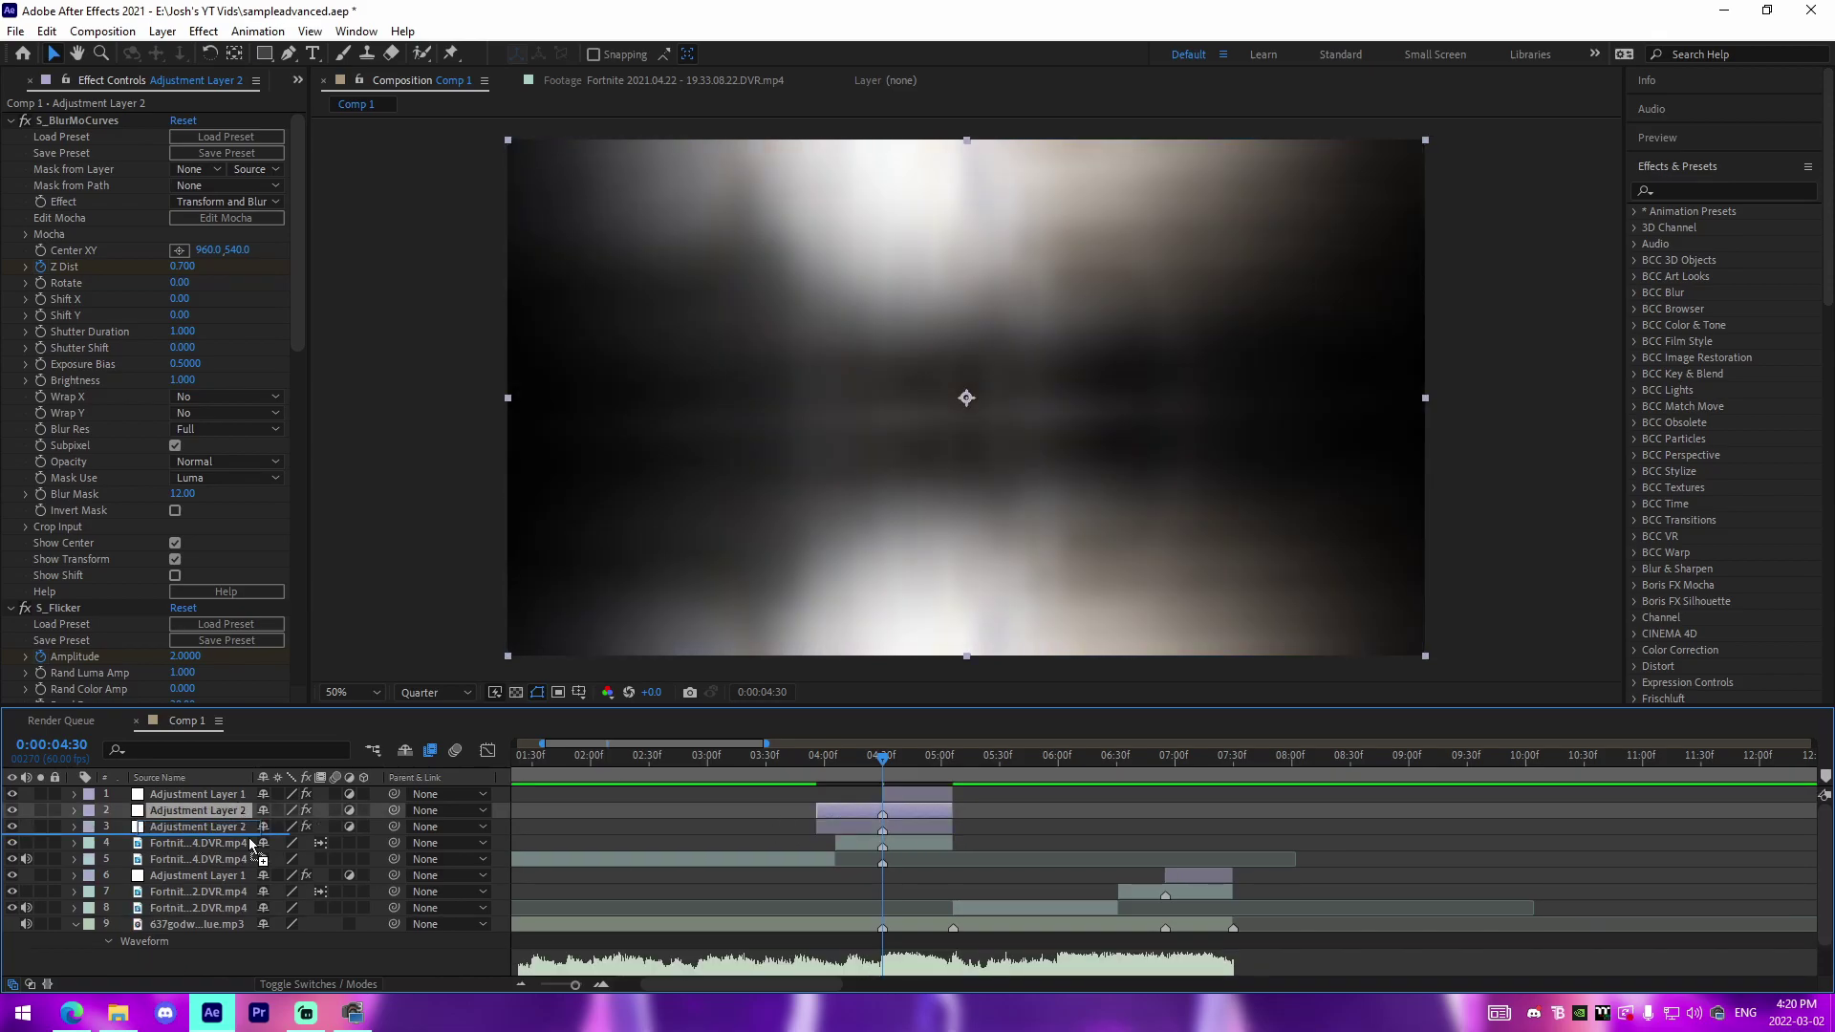
drag(244, 826, 249, 883)
drag(916, 877, 1174, 895)
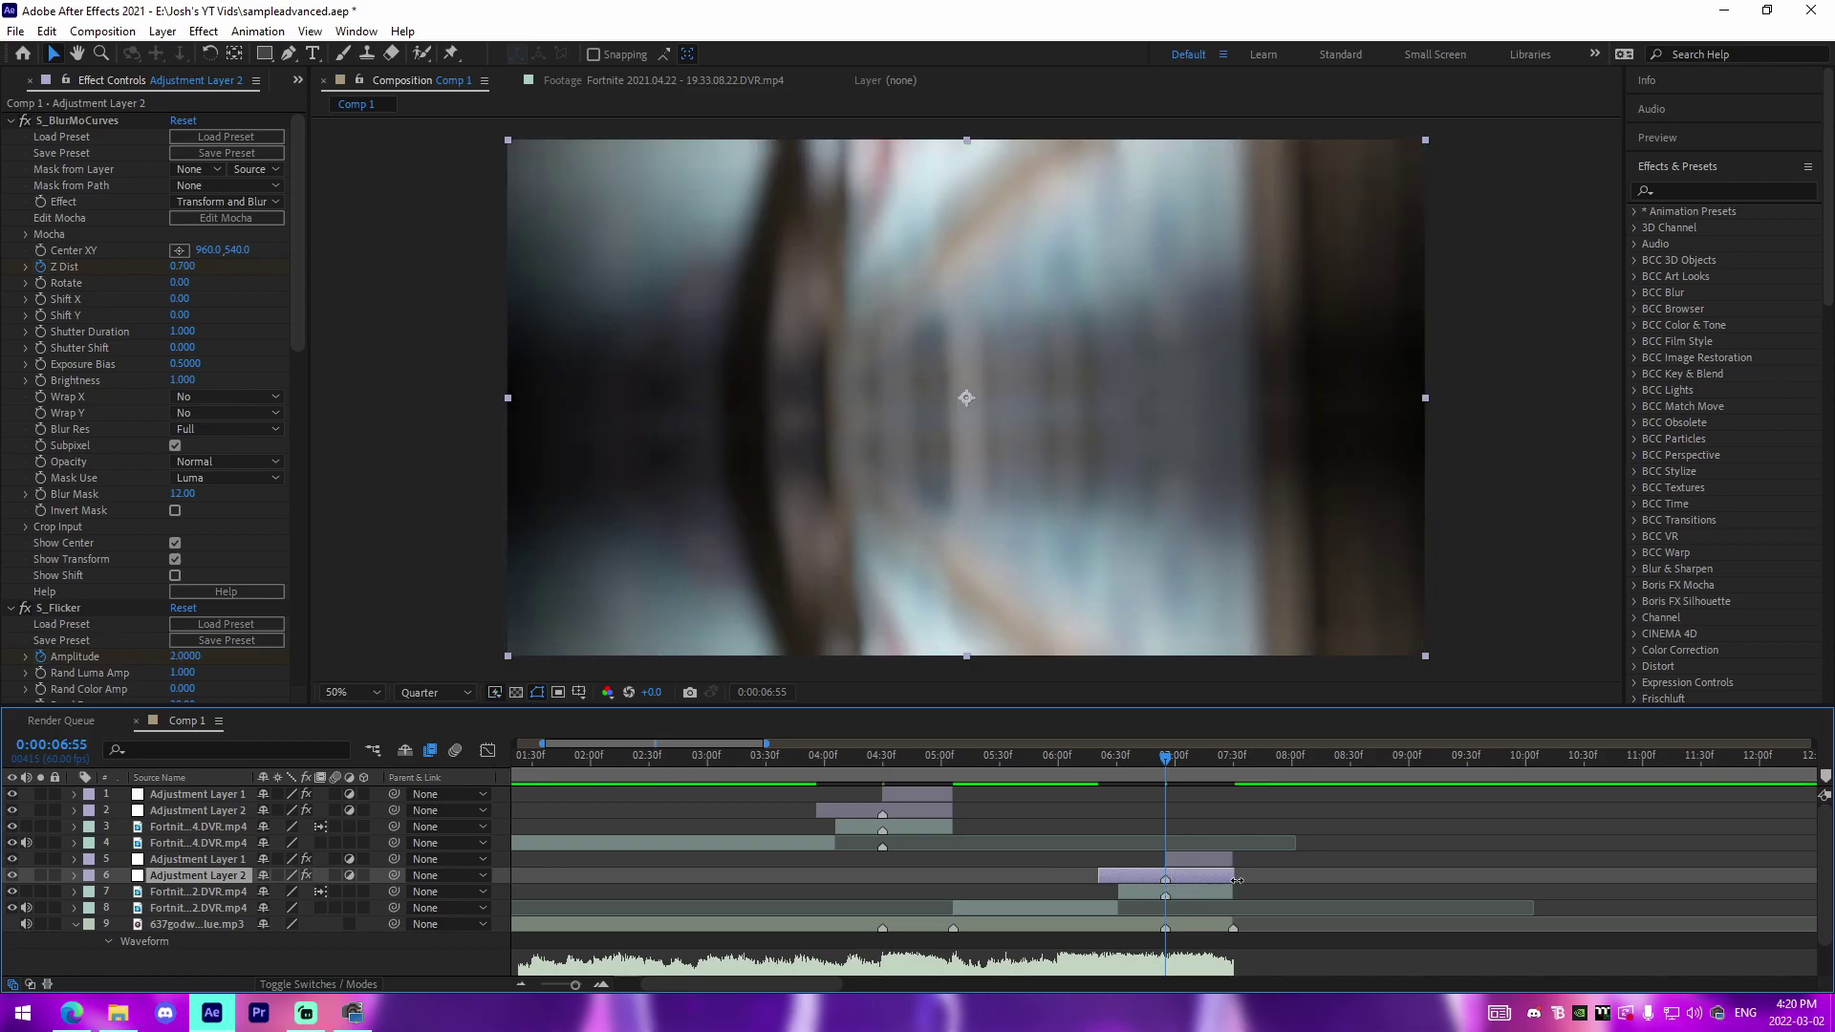
click(602, 983)
click(601, 983)
click(522, 983)
click(522, 984)
- Preview the copied build-up effects on the second clip, starting from 0:00:06:01 and again from 0:00:06:13
click(1063, 769)
key(space)
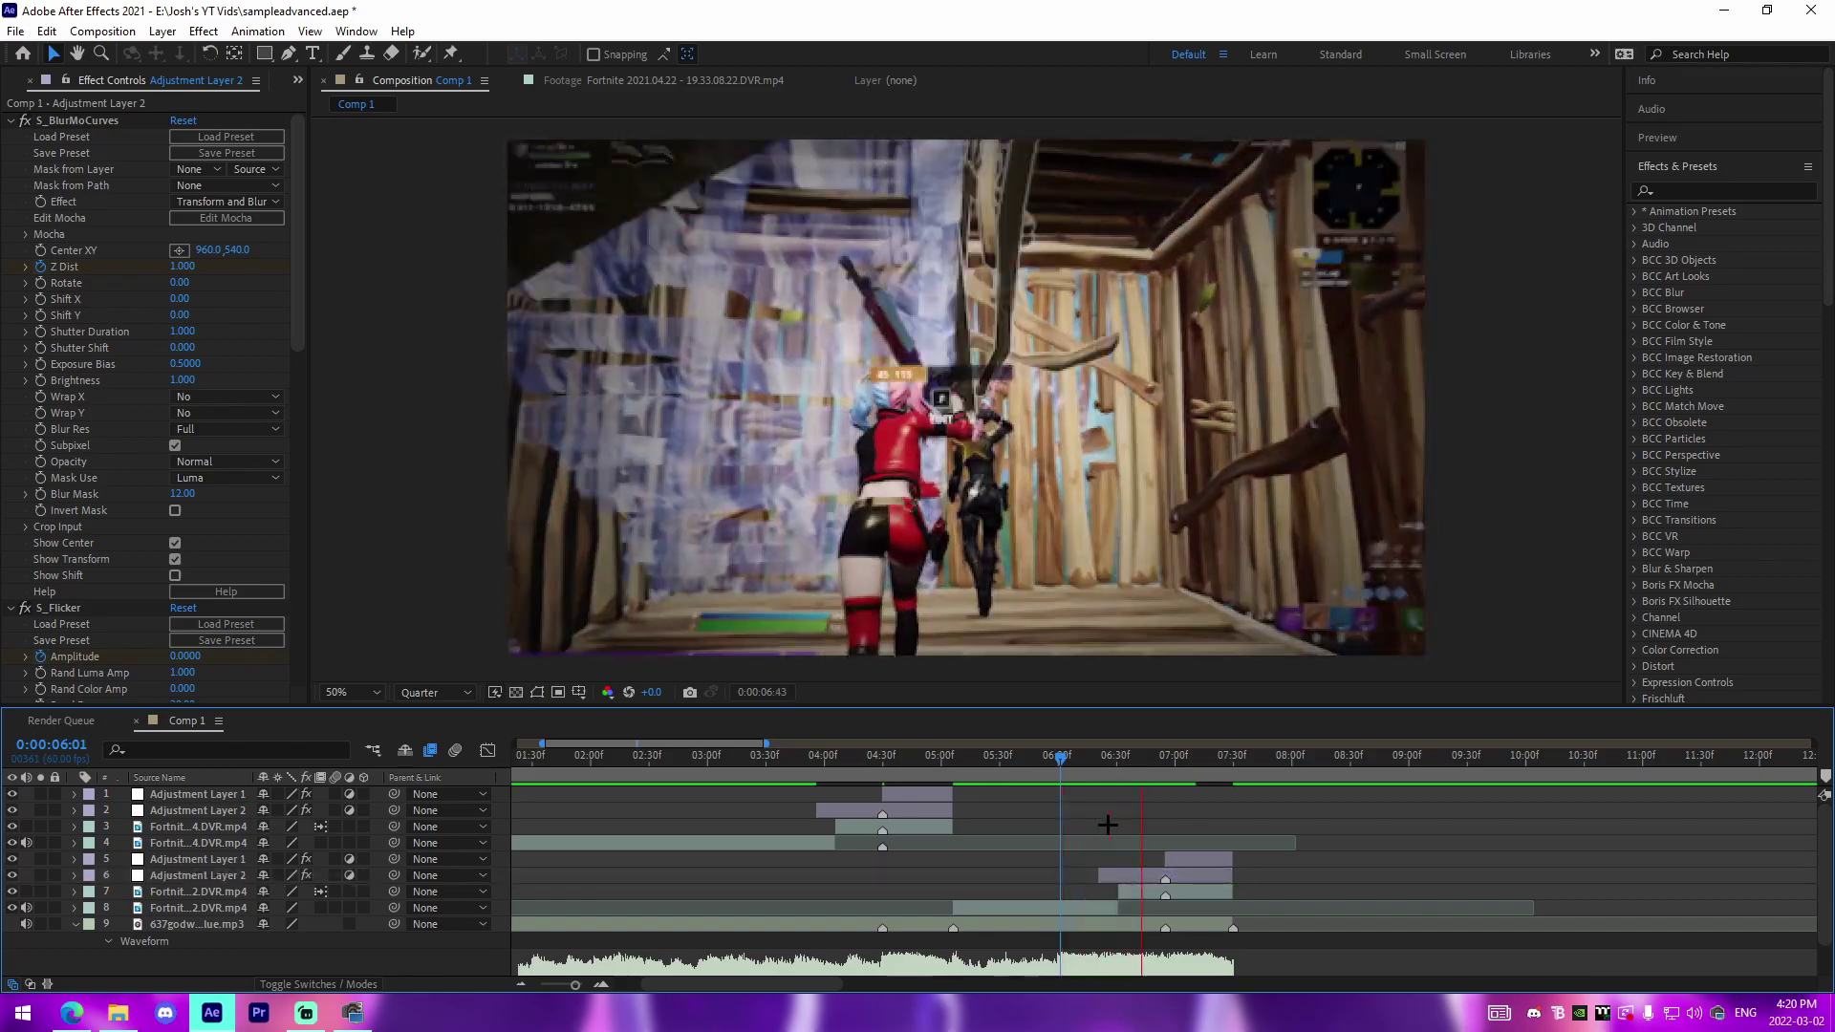
click(1083, 766)
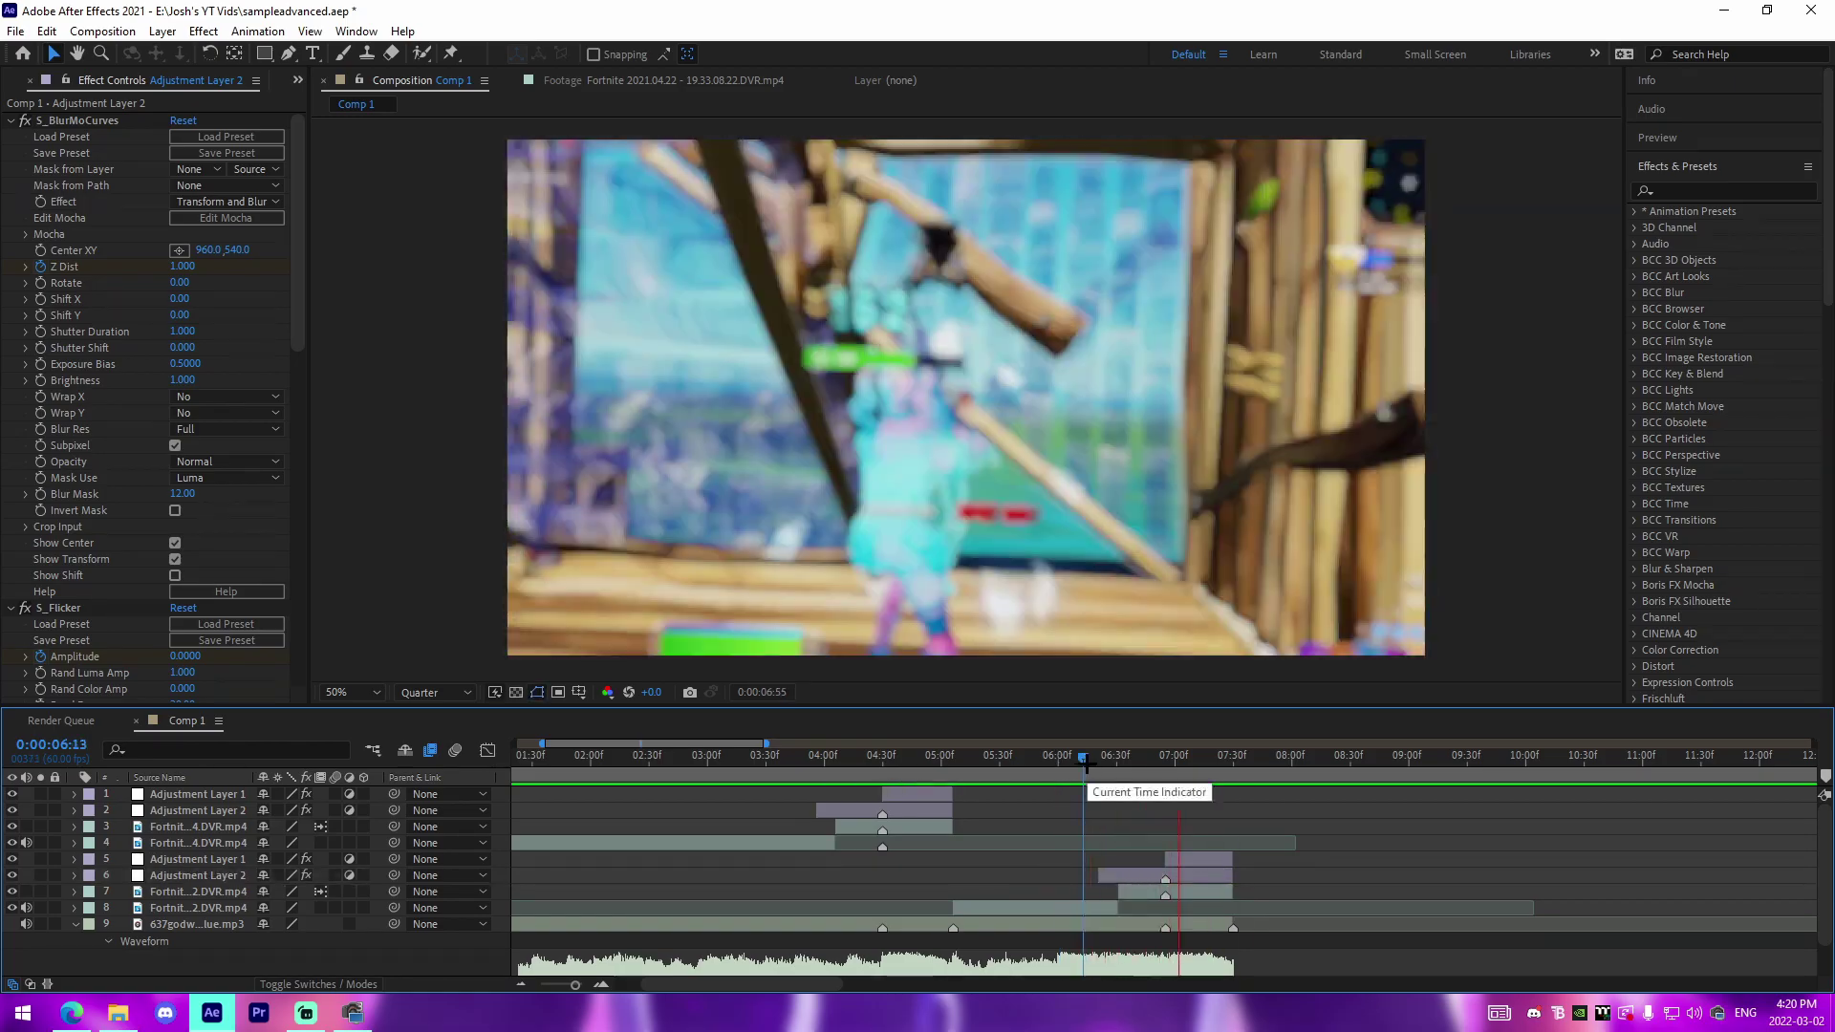
key(space)
- Examine the weapon slots and lower-right corner of the frame at 0:00:06:41 at 200% magnification
drag(1100, 779, 1139, 788)
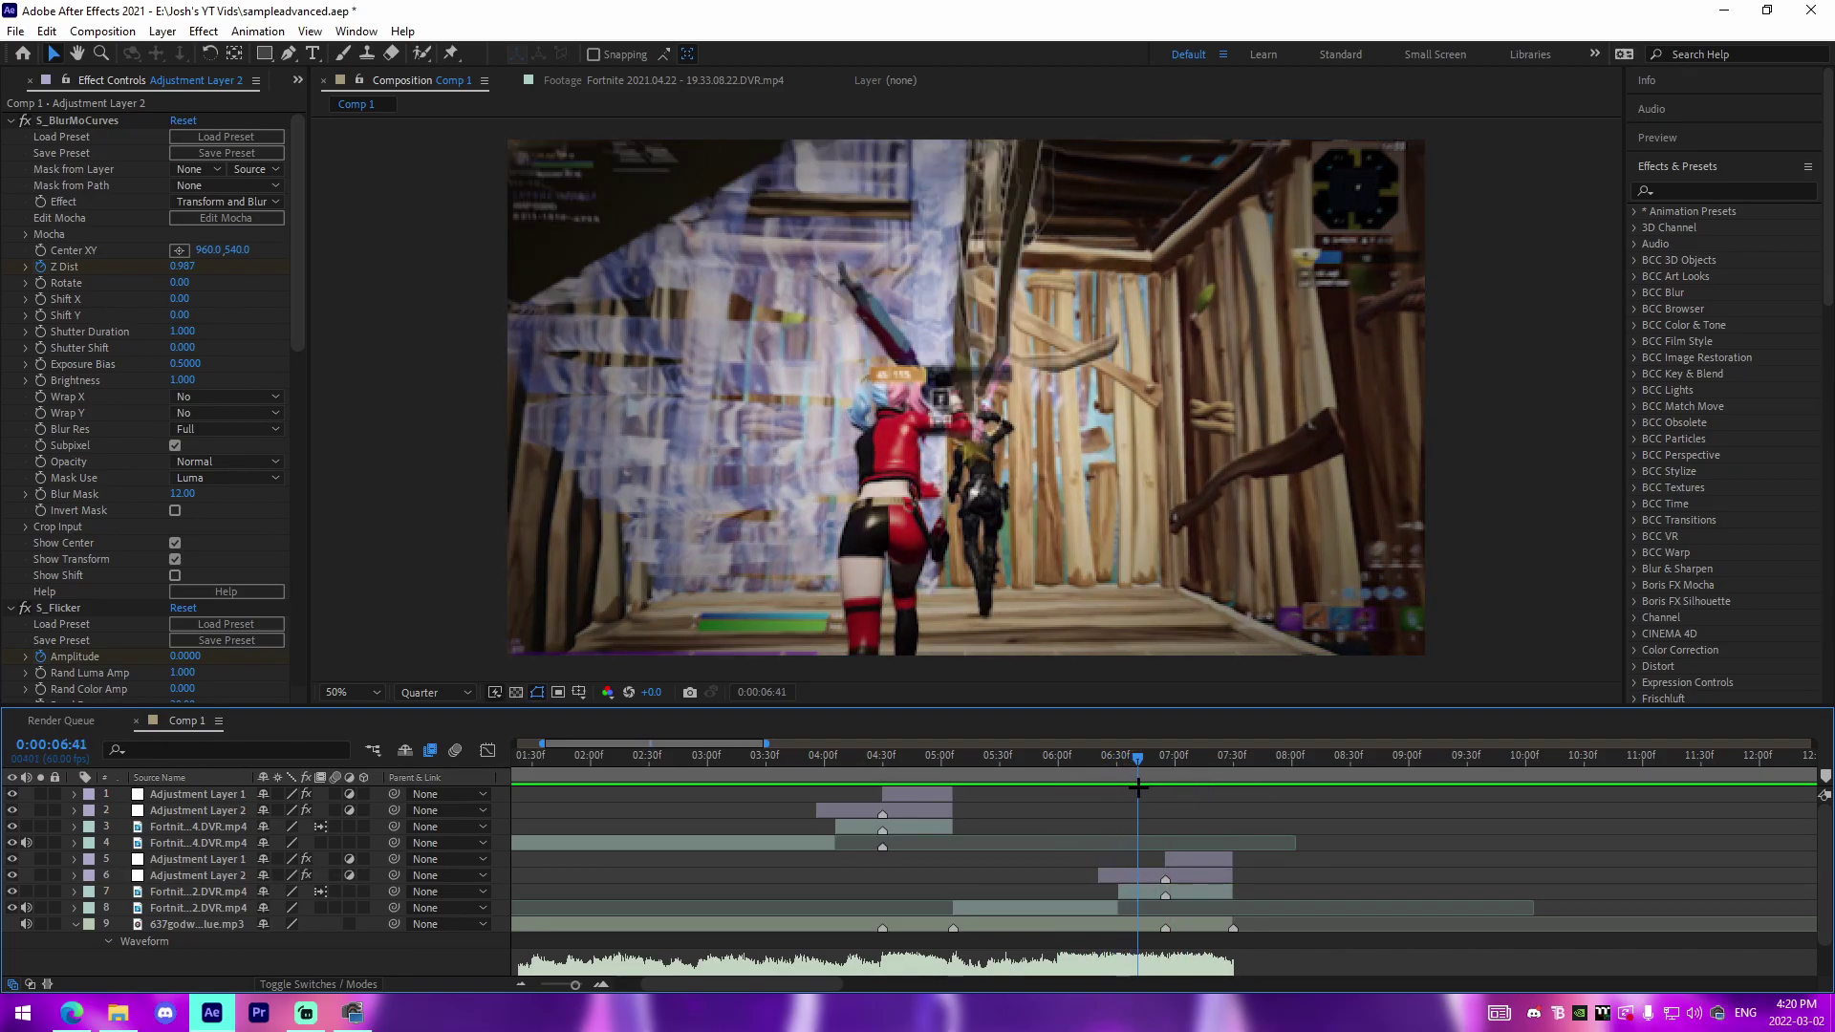
scroll(1294, 639, up, 1)
drag(1294, 639, 914, 317)
scroll(915, 318, up, 1)
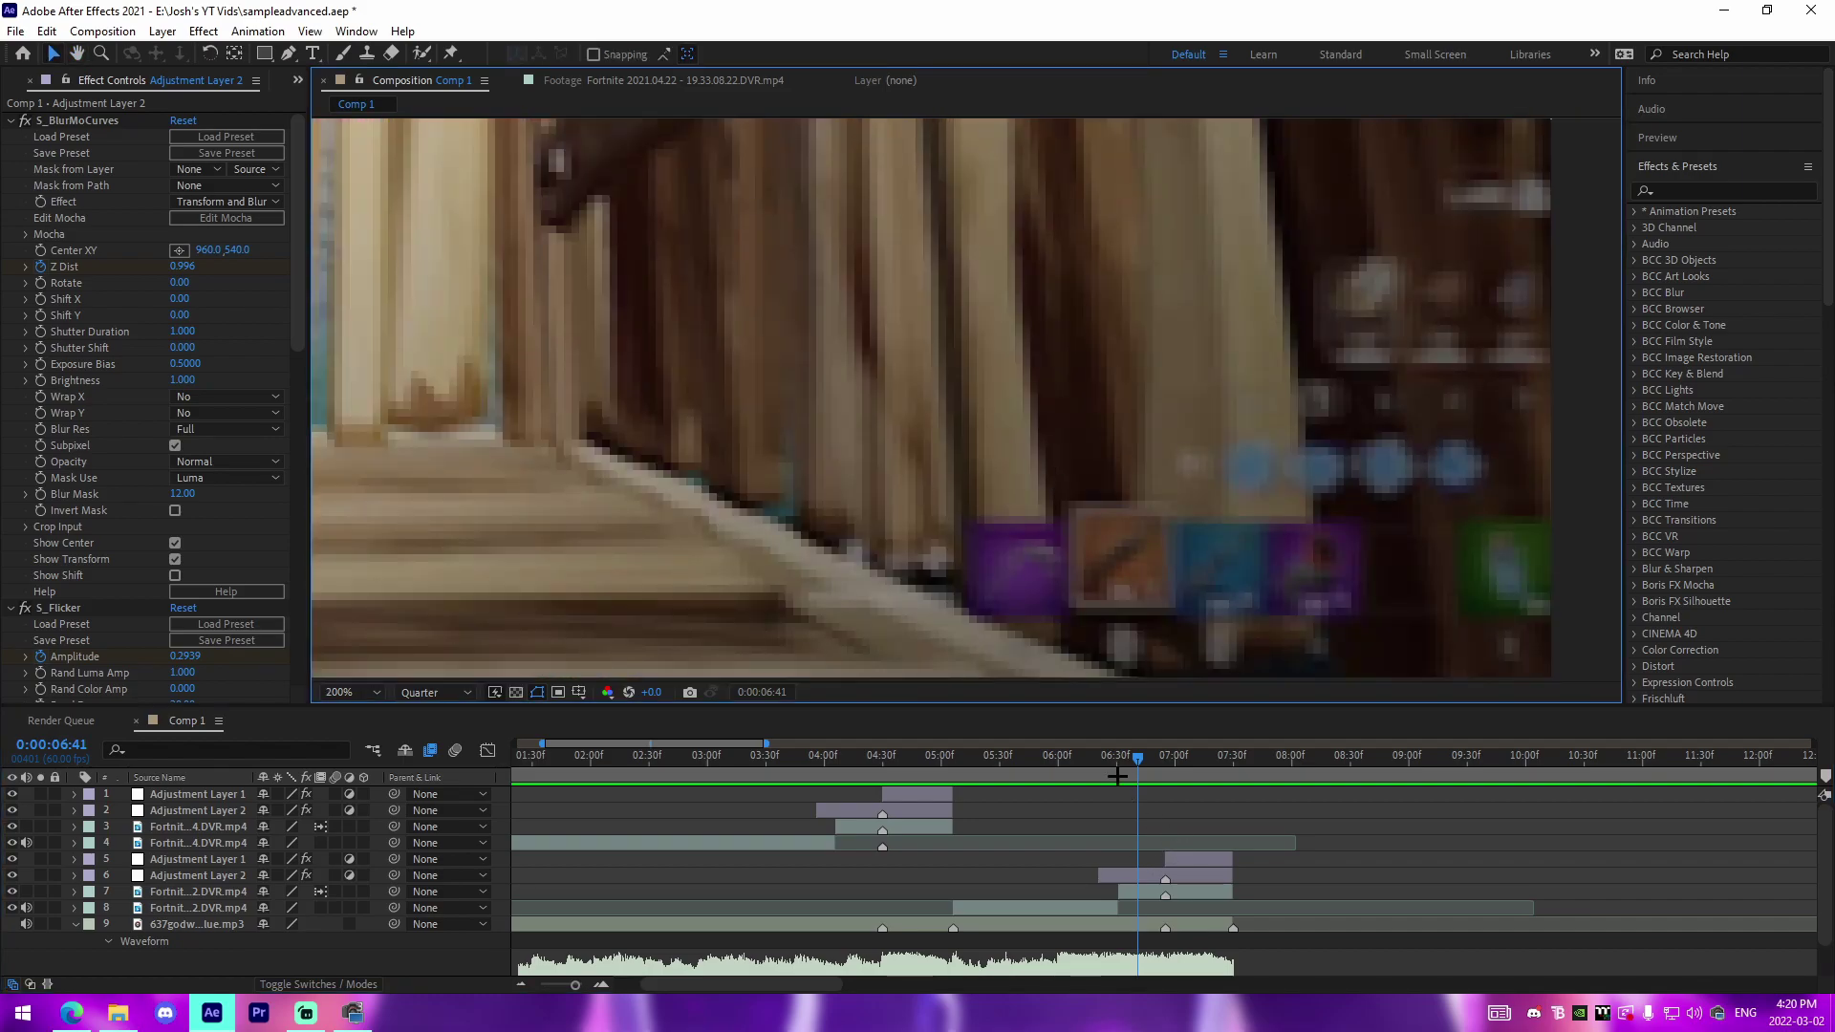